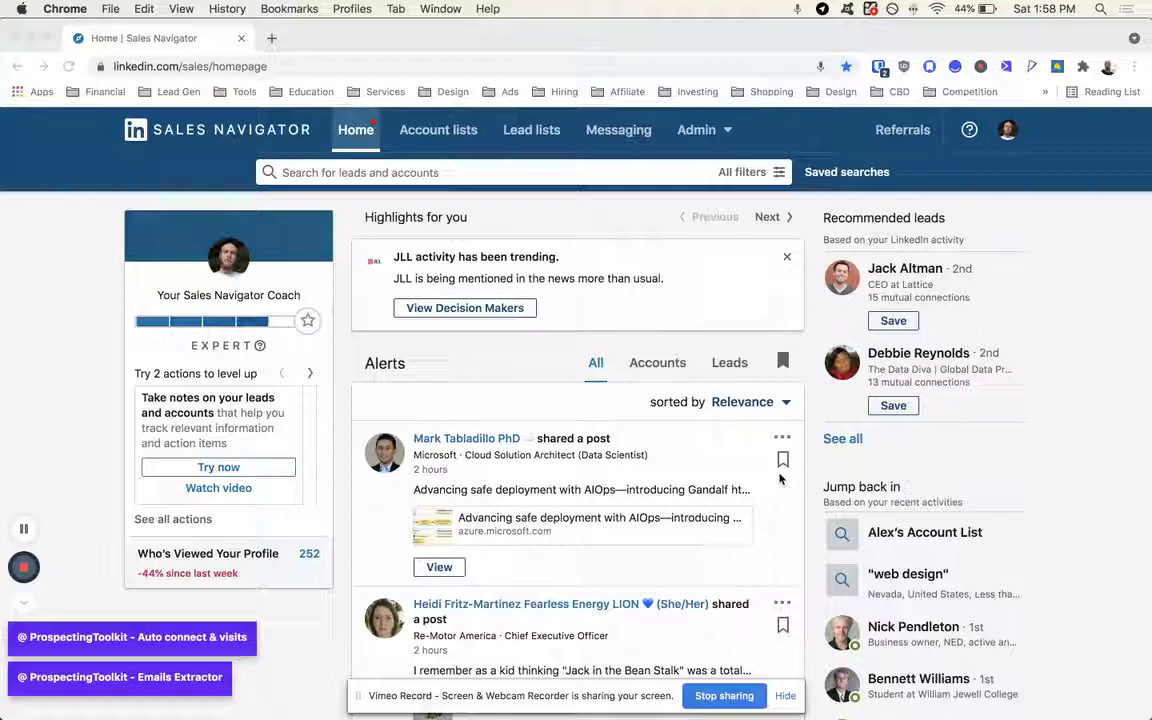
Reopen the recent 'web design' lead search and review its Nevada filters and 184 results.
click(54, 275)
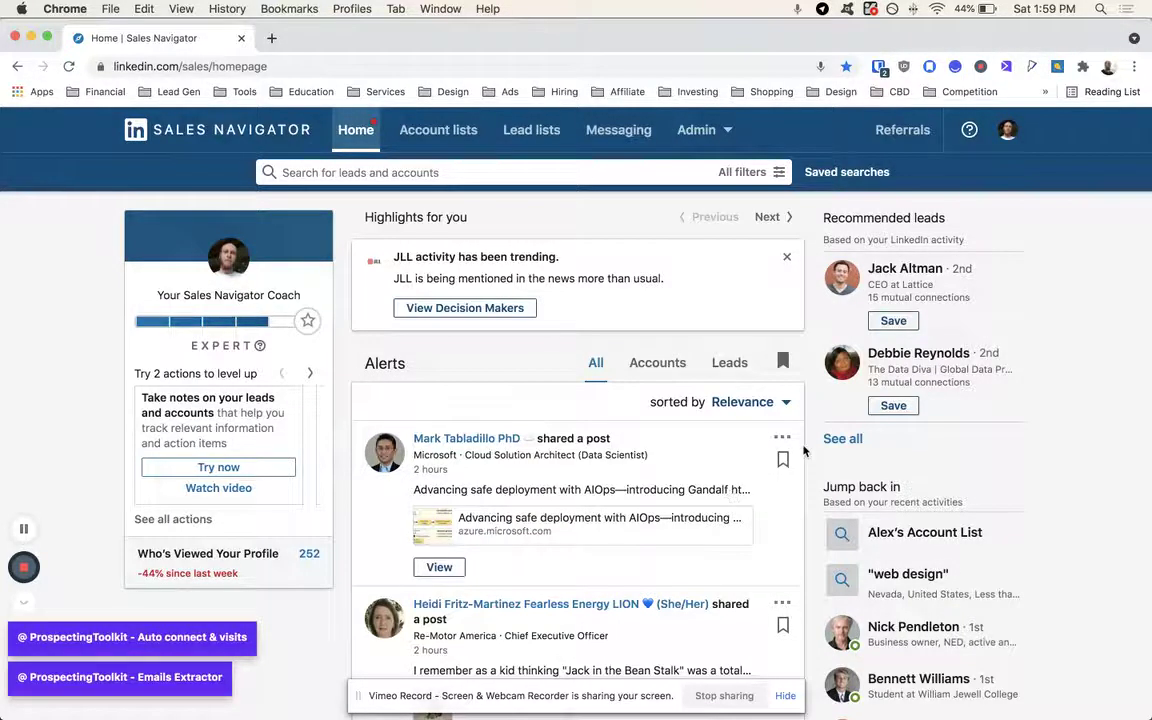
scroll(745, 330, down, 2)
scroll(751, 200, up, 2)
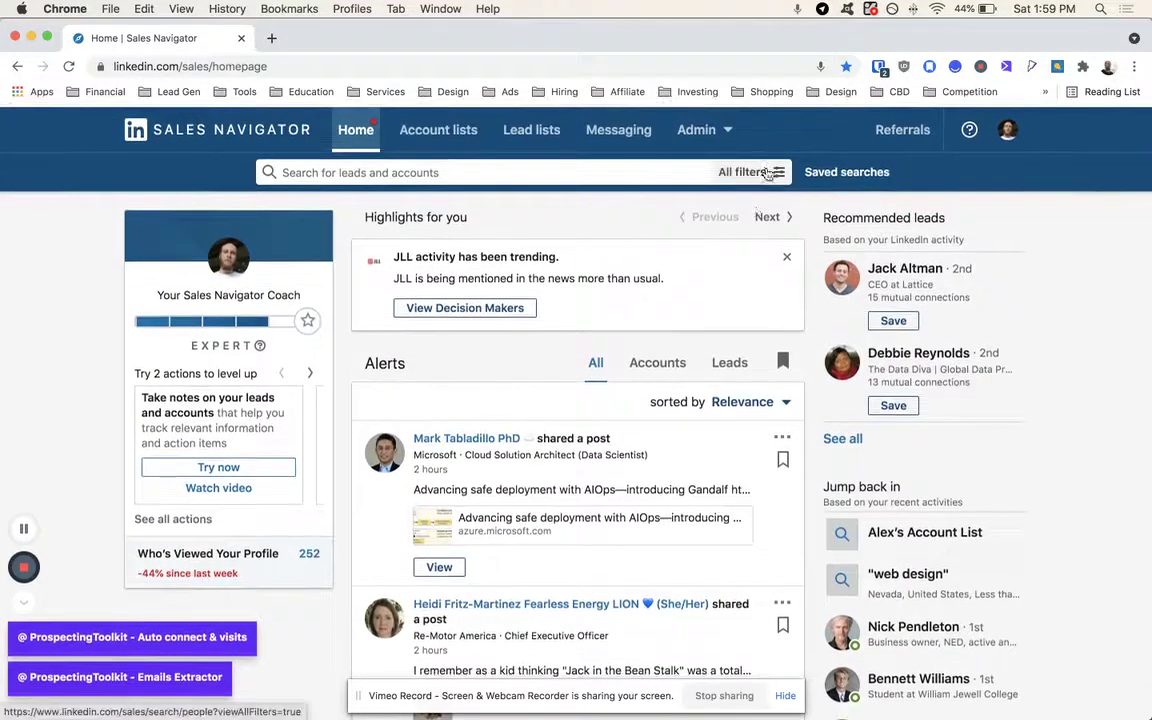
scroll(790, 430, down, 2)
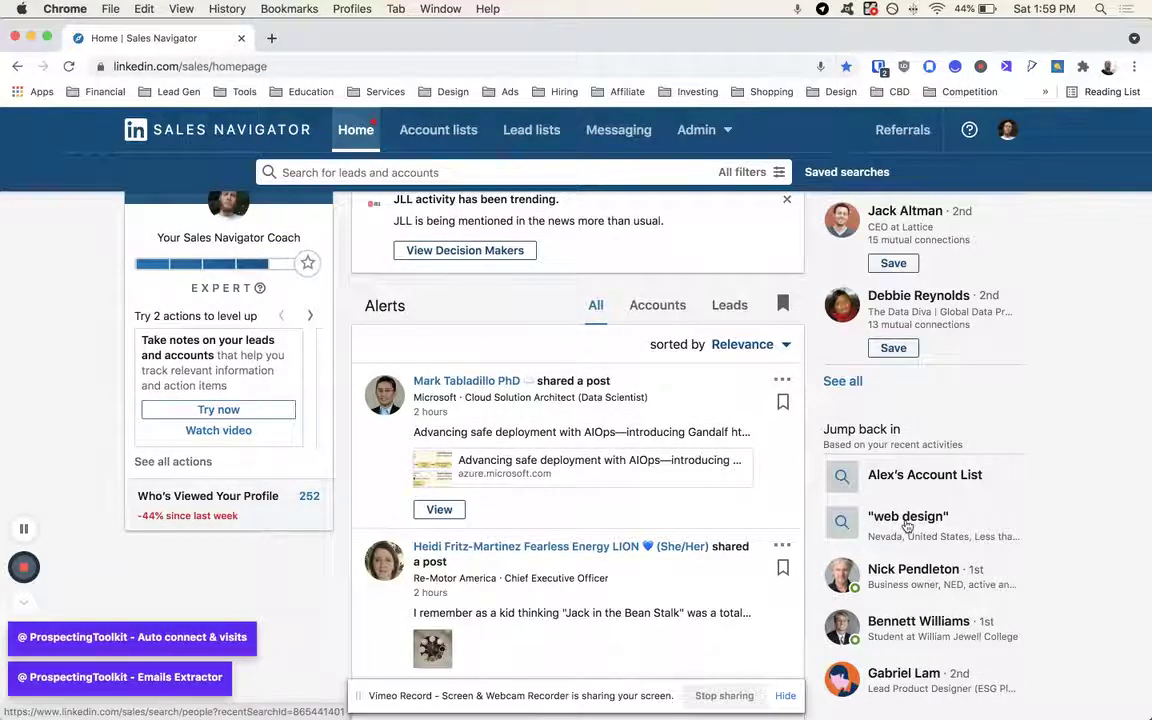
click(905, 525)
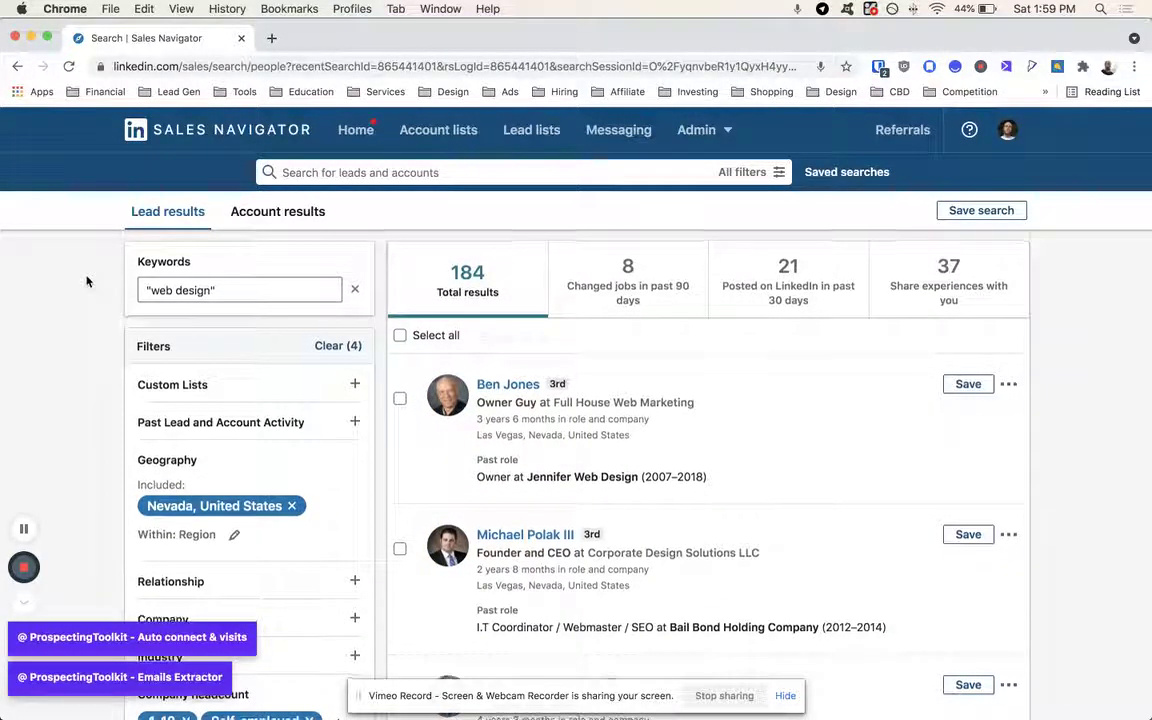
scroll(86, 282, down, 1)
scroll(86, 282, up, 1)
scroll(86, 282, down, 2)
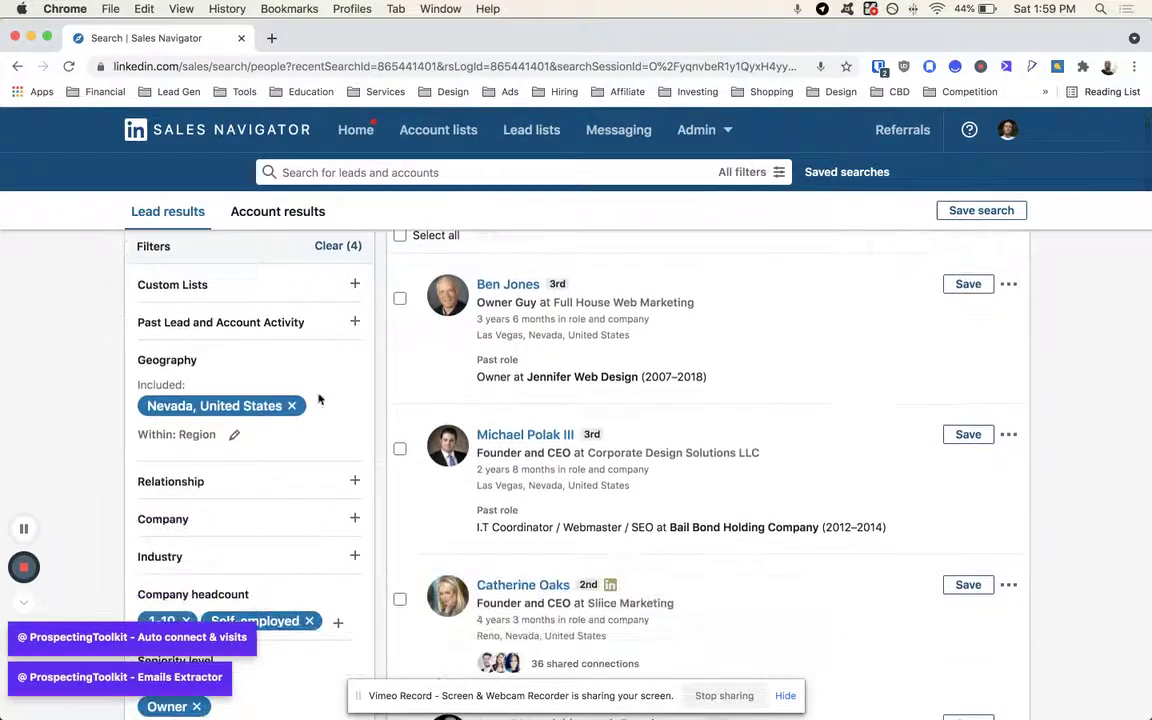
scroll(95, 330, up, 2)
scroll(103, 338, down, 4)
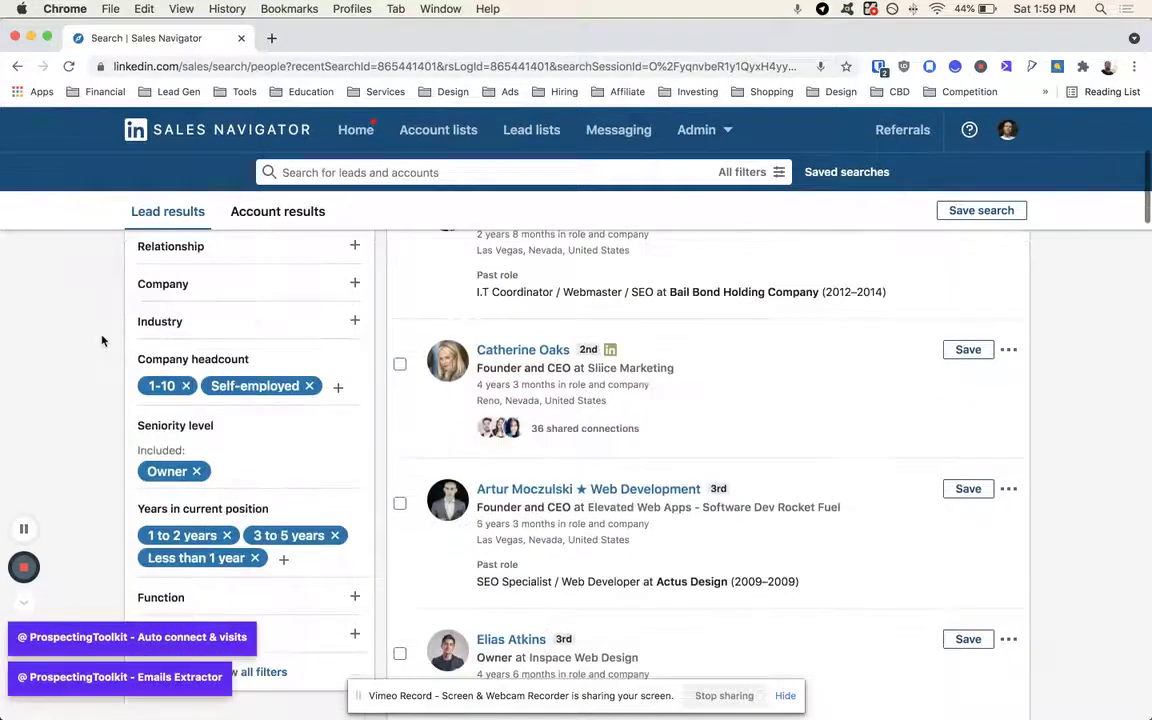
scroll(103, 338, up, 4)
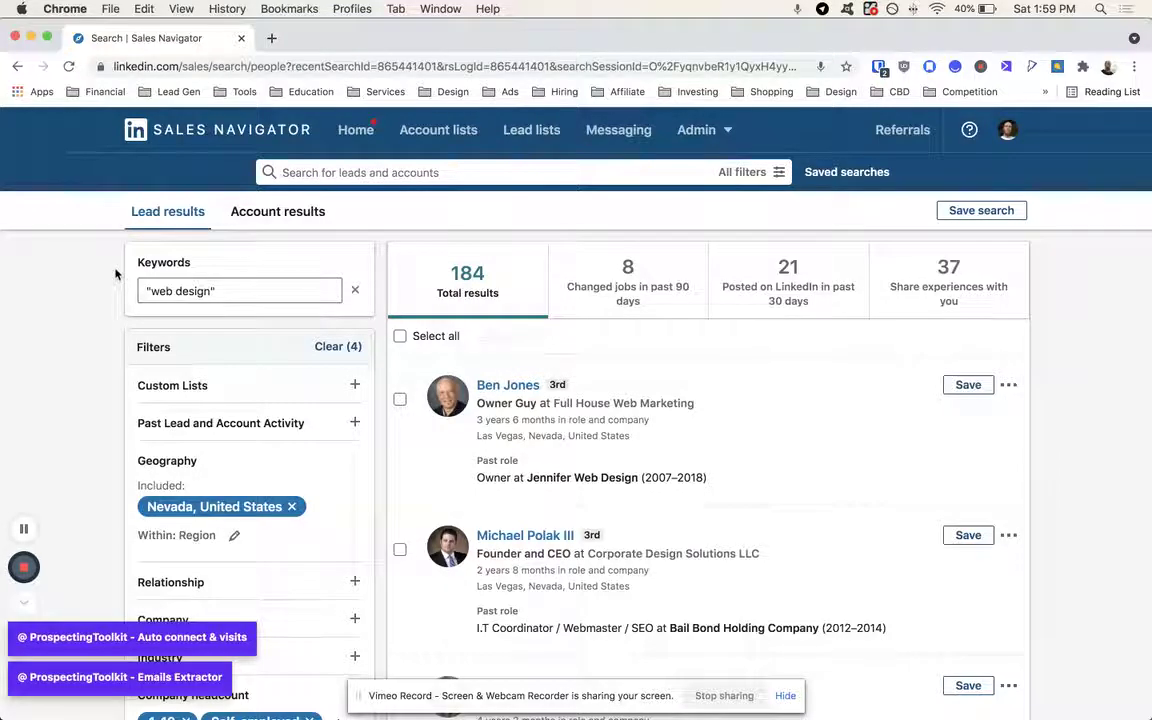
scroll(236, 372, down, 5)
scroll(236, 372, up, 5)
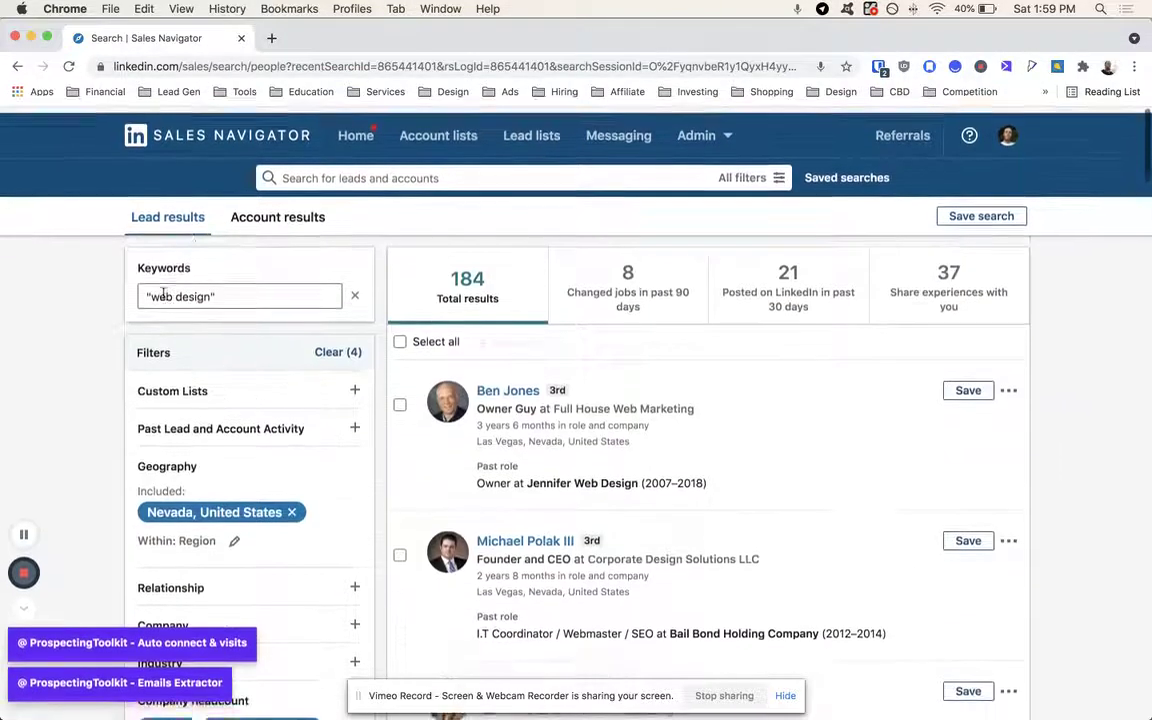
scroll(96, 280, down, 9)
scroll(104, 350, down, 3)
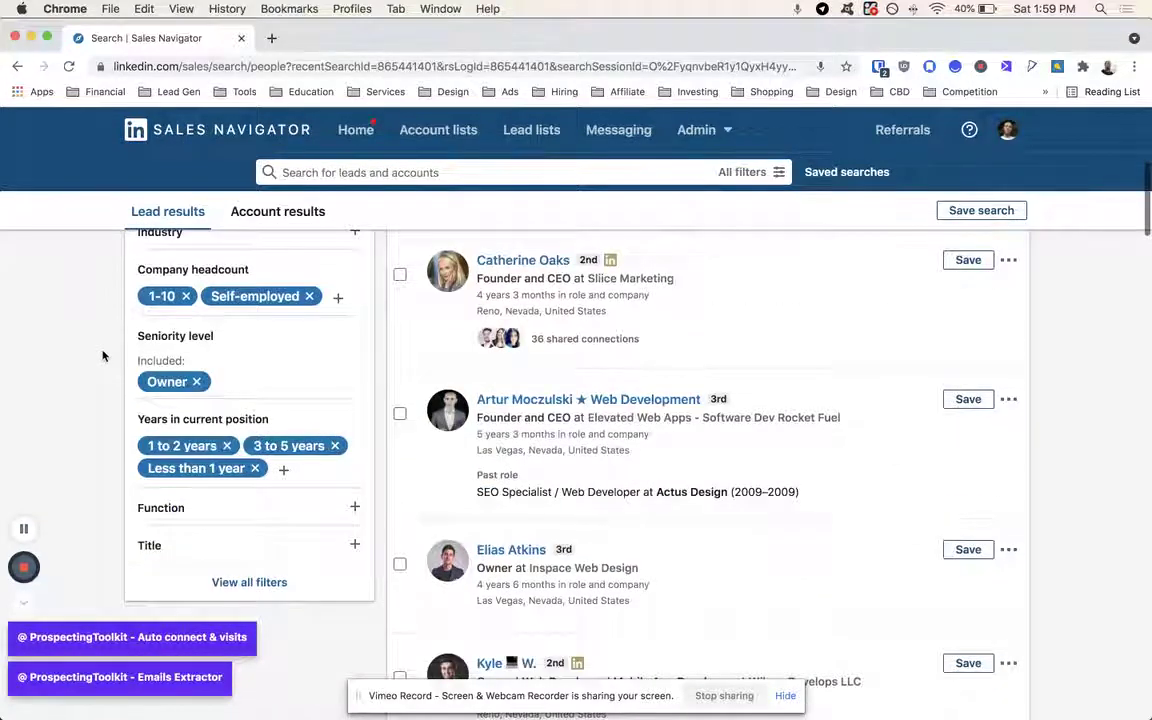
scroll(103, 355, up, 5)
scroll(102, 355, down, 2)
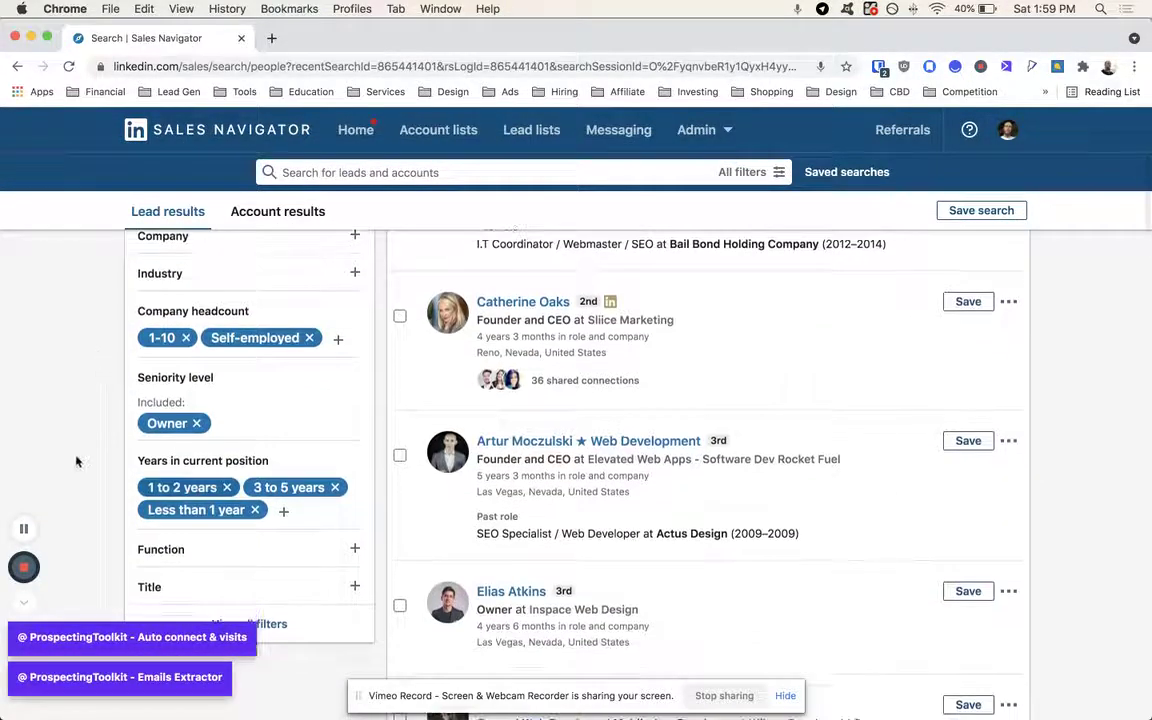
scroll(72, 460, up, 2)
scroll(72, 460, down, 2)
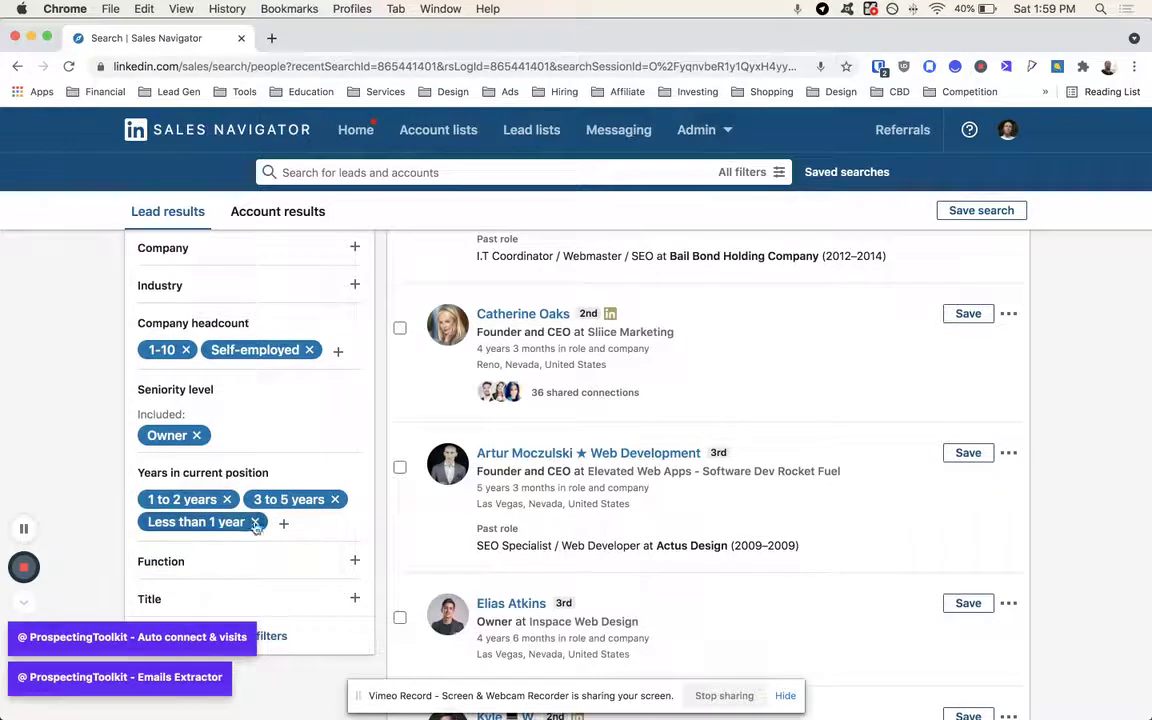
scroll(214, 536, up, 3)
scroll(214, 536, up, 3)
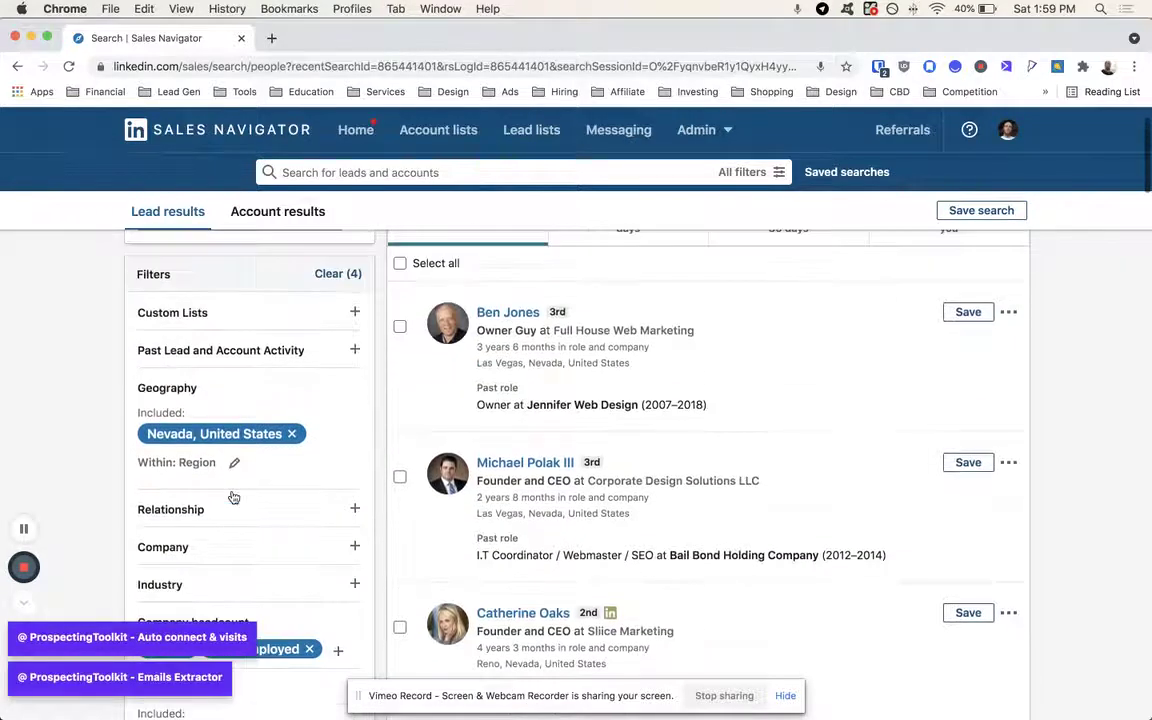
scroll(271, 434, down, 5)
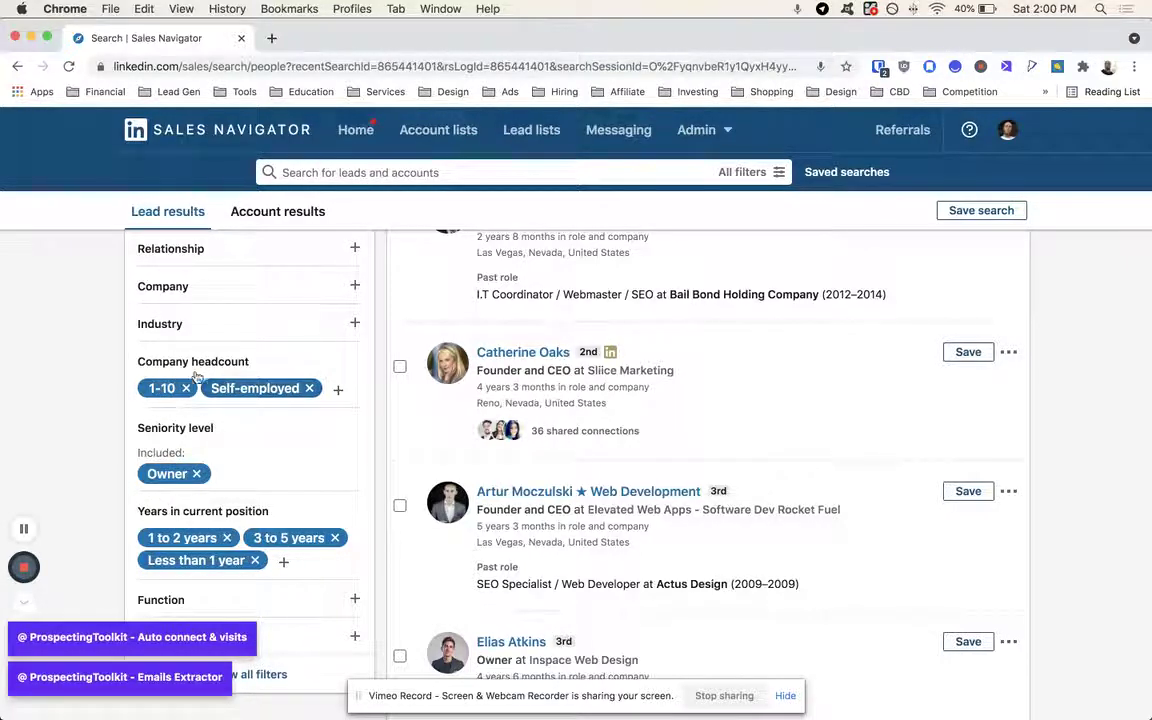
scroll(205, 385, down, 2)
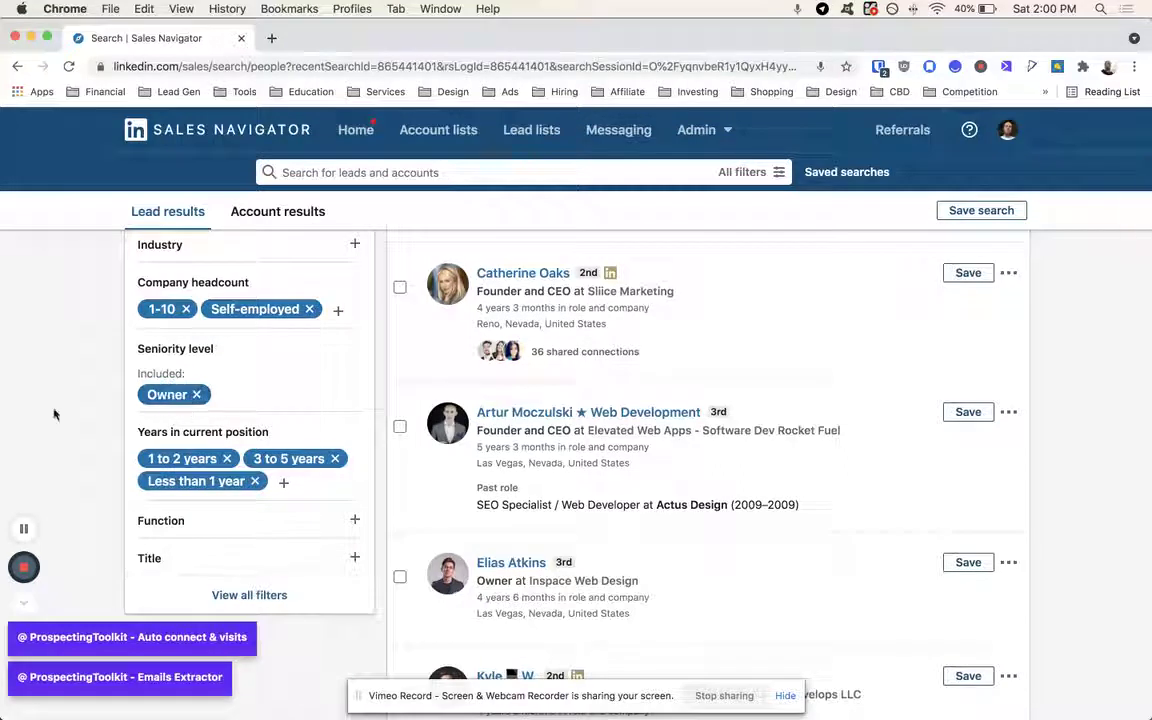
click(245, 392)
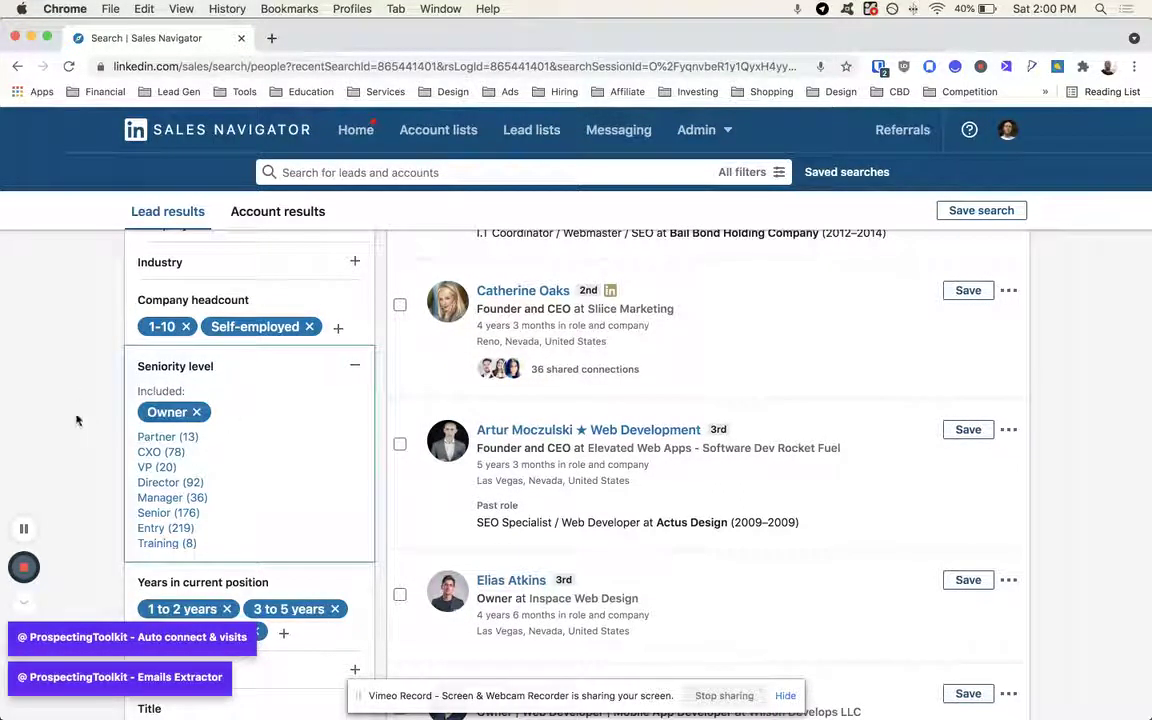
click(168, 366)
scroll(215, 345, down, 2)
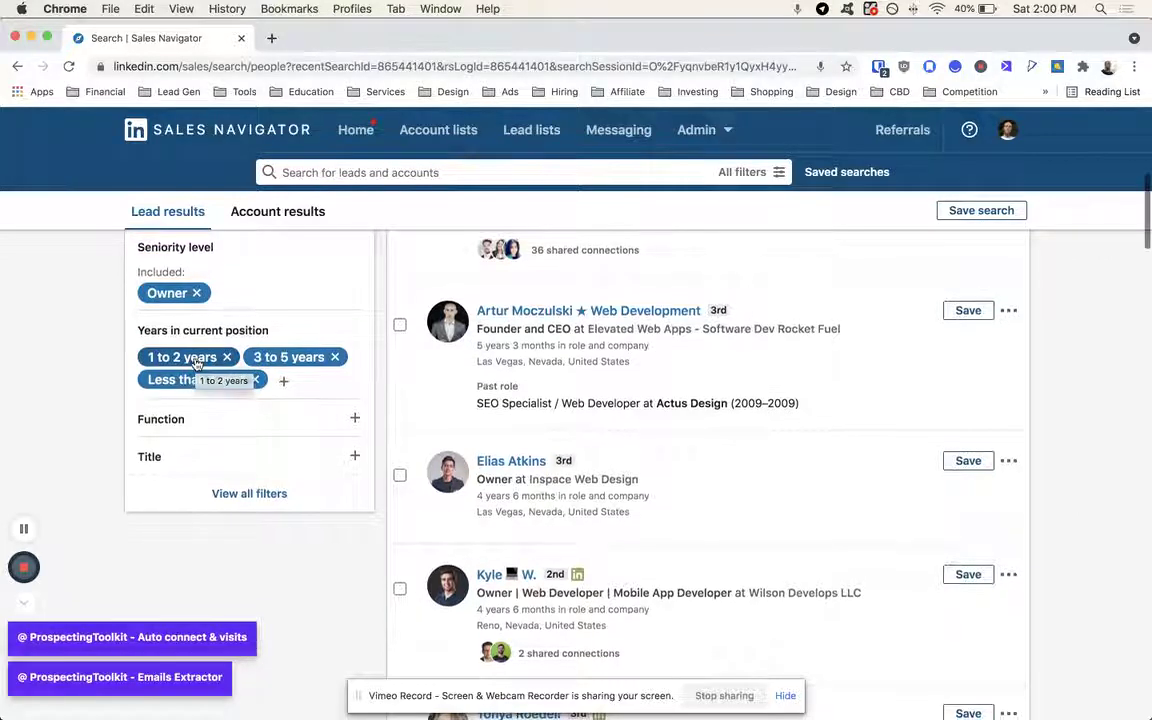
click(147, 380)
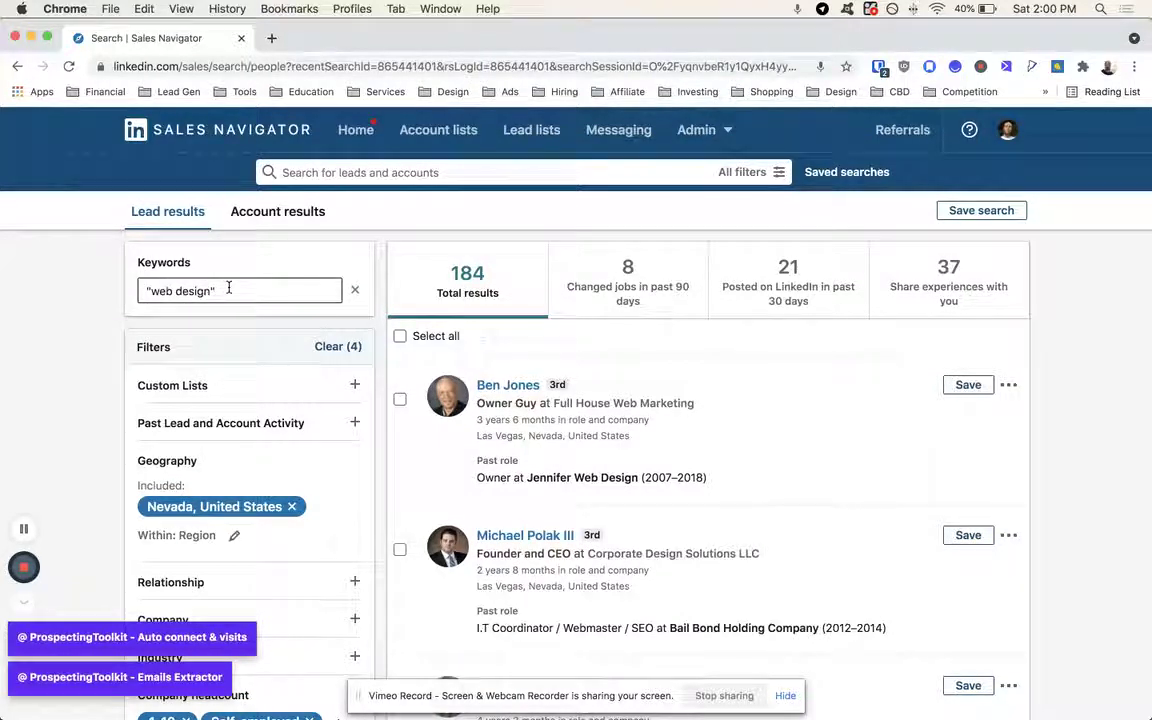
click(229, 287)
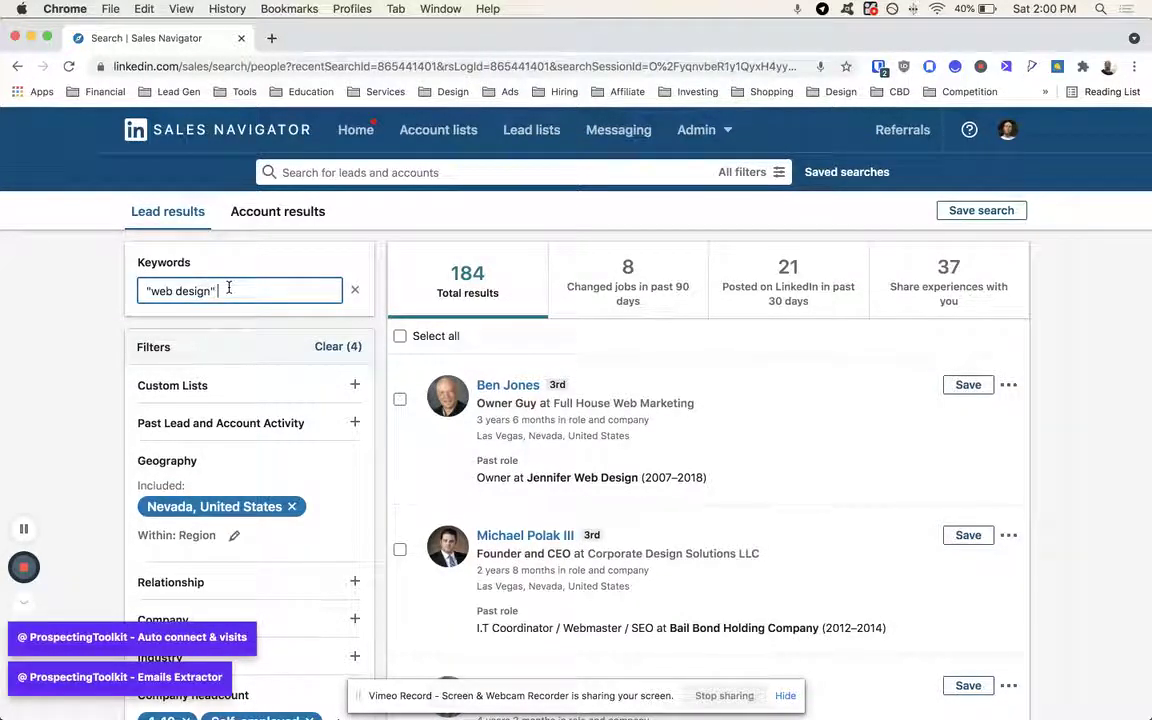
Append OR "website design" to the keywords and rerun the search, reaching 219 leads.
text(OR "webs)
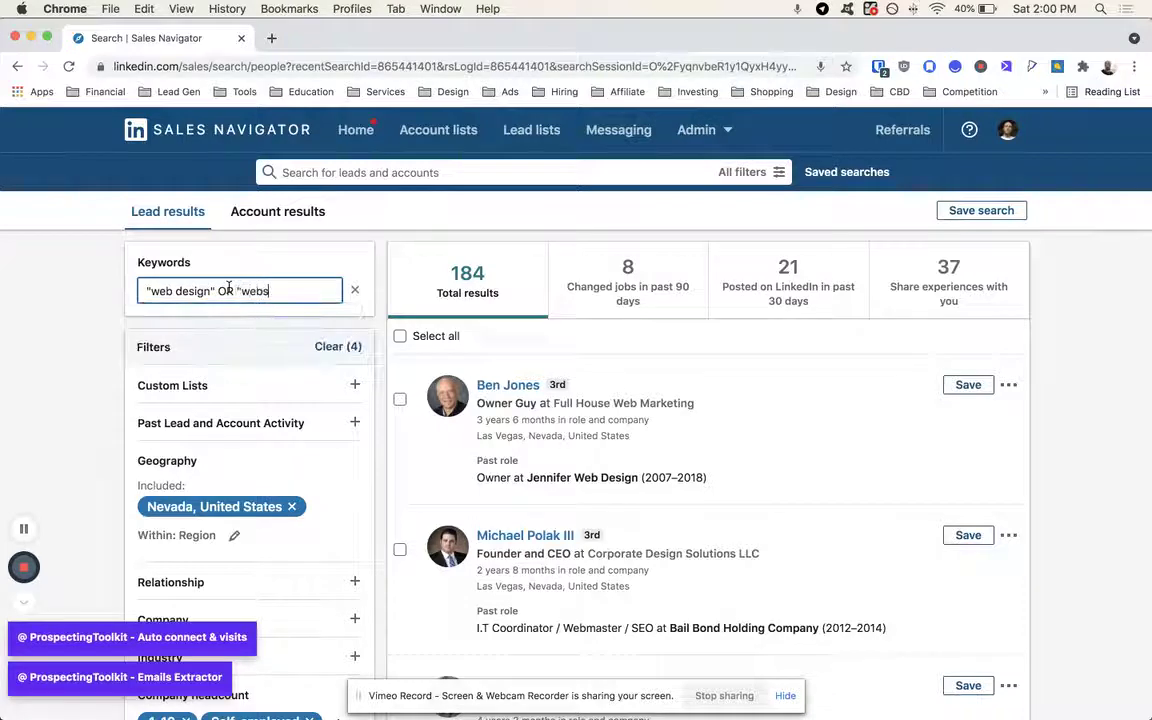
text(ite design")
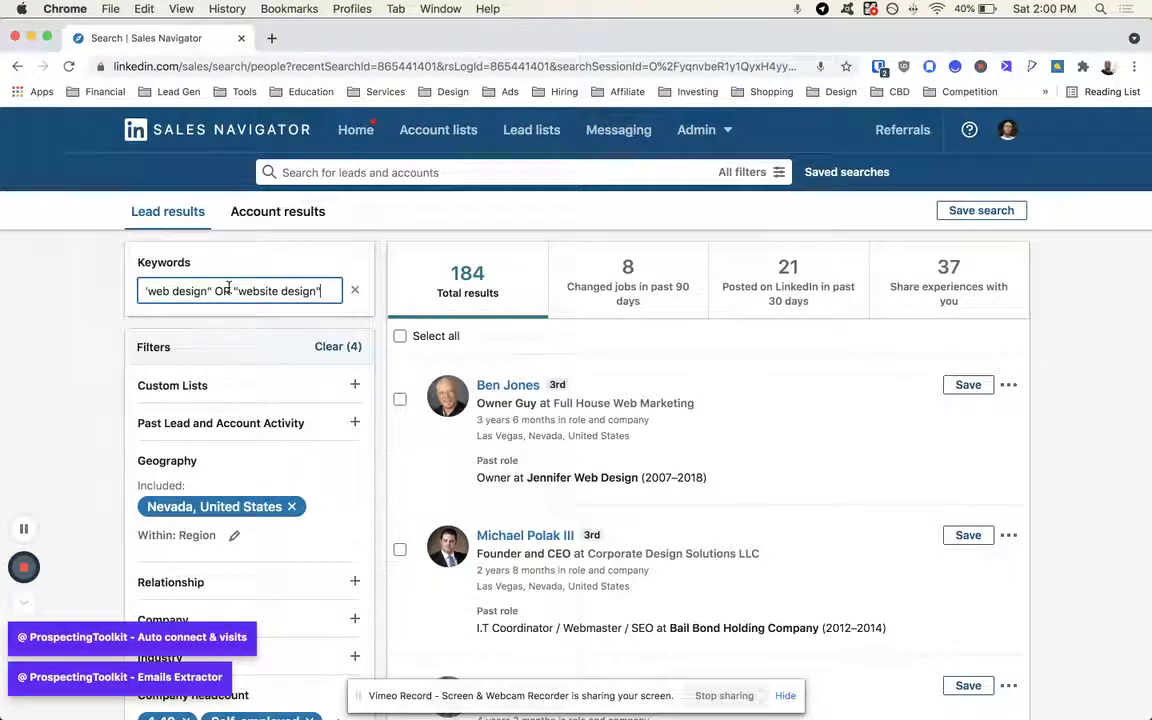
key(Return)
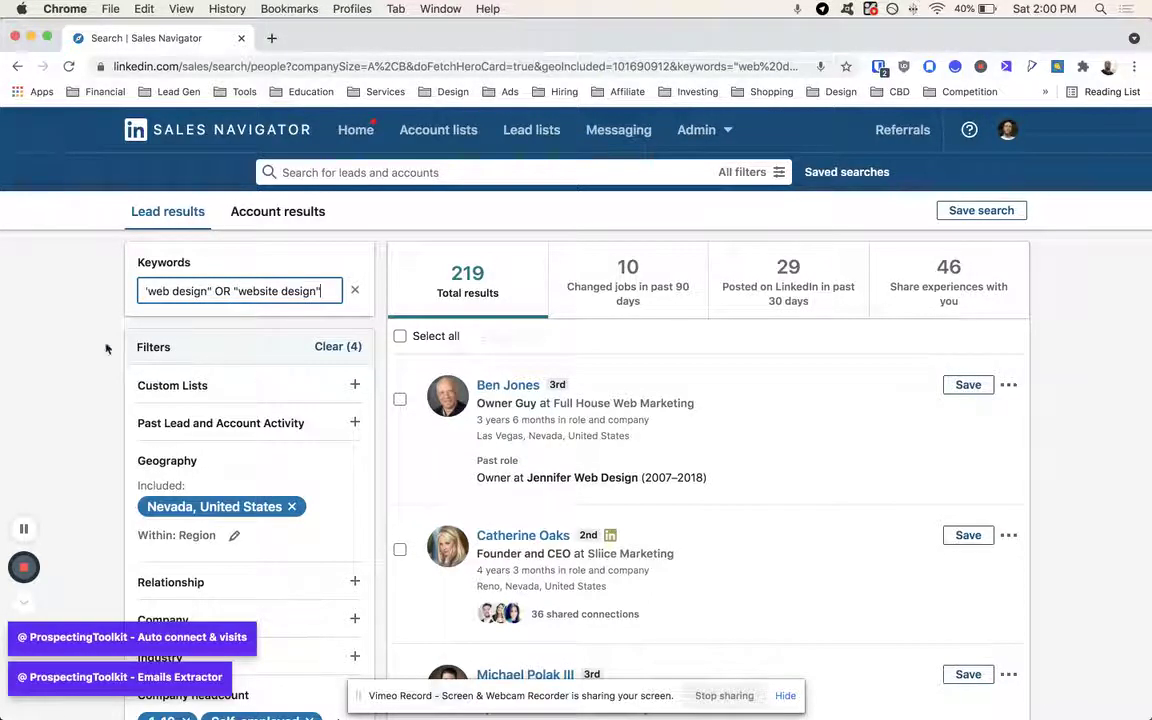
scroll(95, 400, down, 3)
Finish the keyword edit, glance at the Industry options, and return to the Sales Navigator home page.
scroll(80, 453, up, 4)
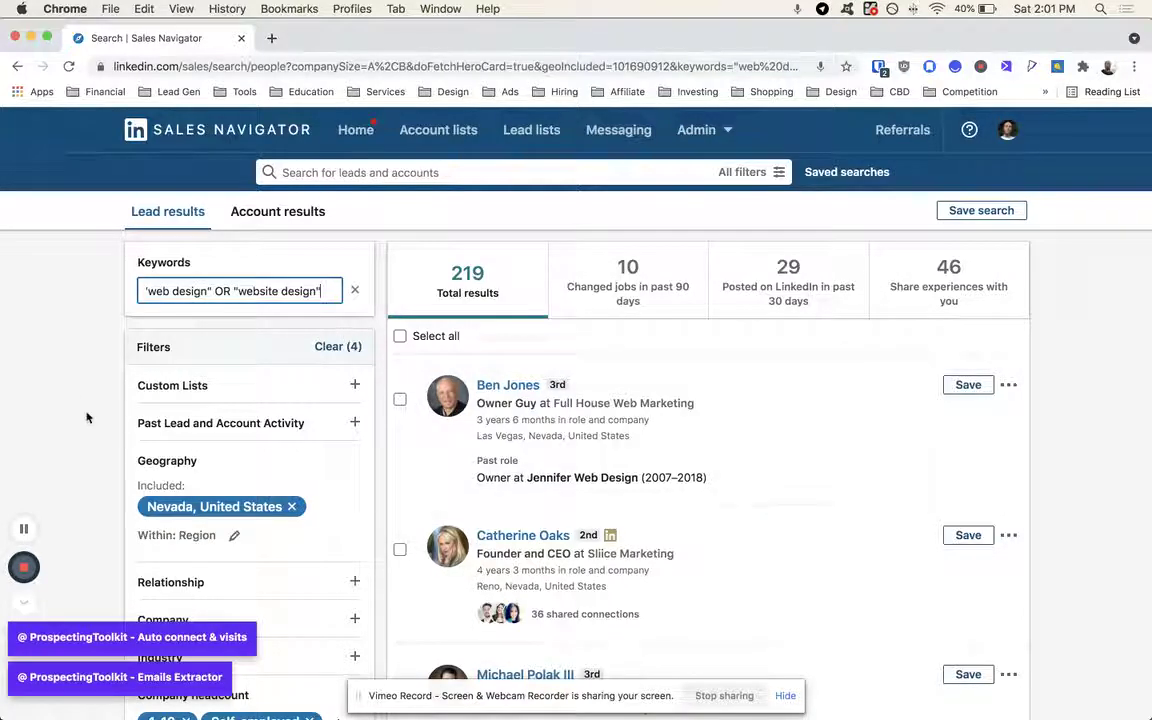
click(85, 393)
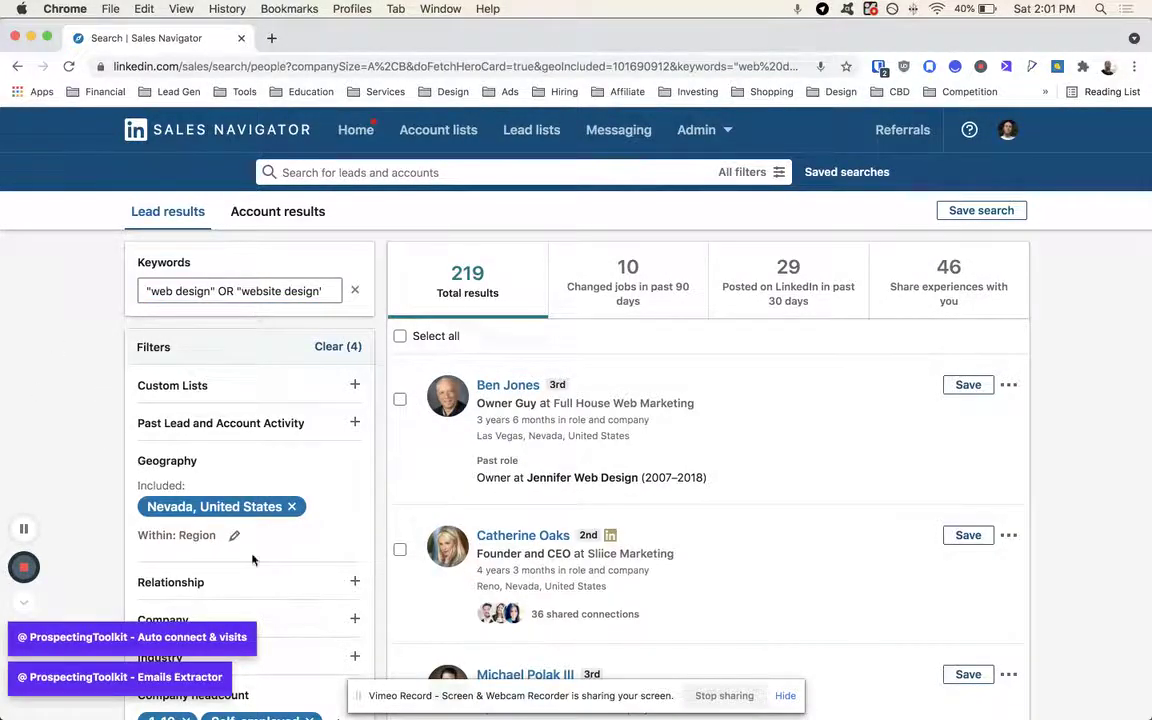
scroll(224, 400, down, 5)
scroll(221, 447, up, 3)
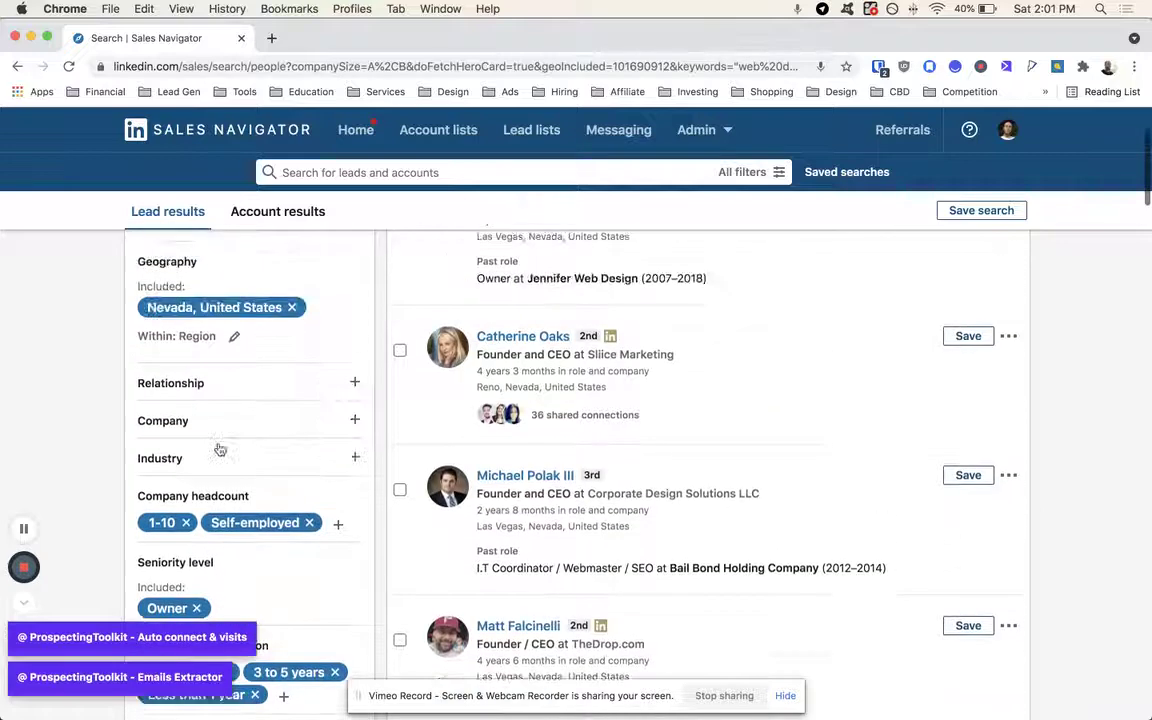
click(217, 515)
scroll(205, 490, down, 2)
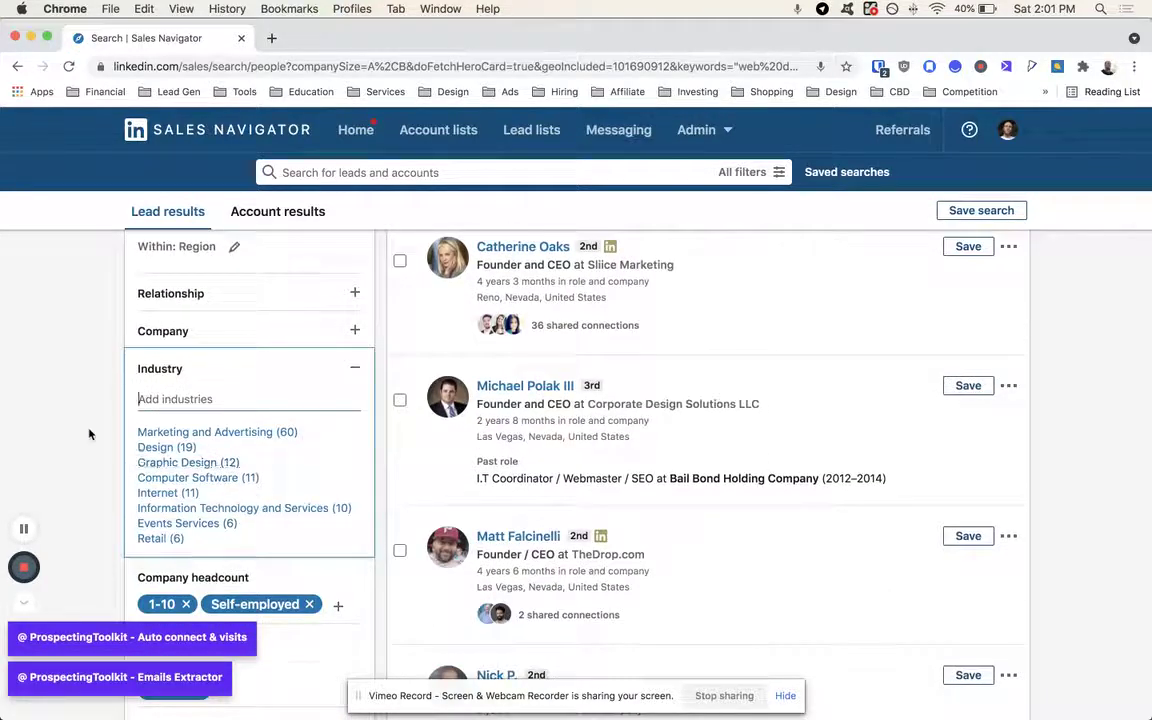
click(79, 384)
scroll(79, 384, up, 2)
scroll(215, 420, up, 1)
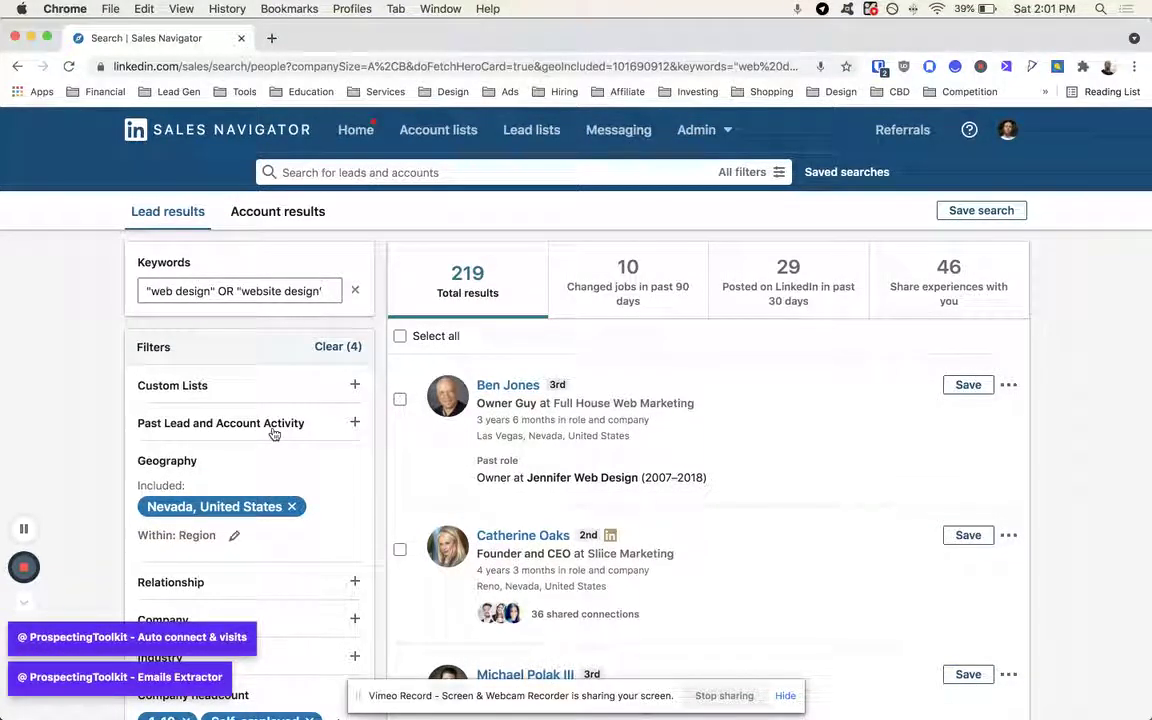
click(341, 140)
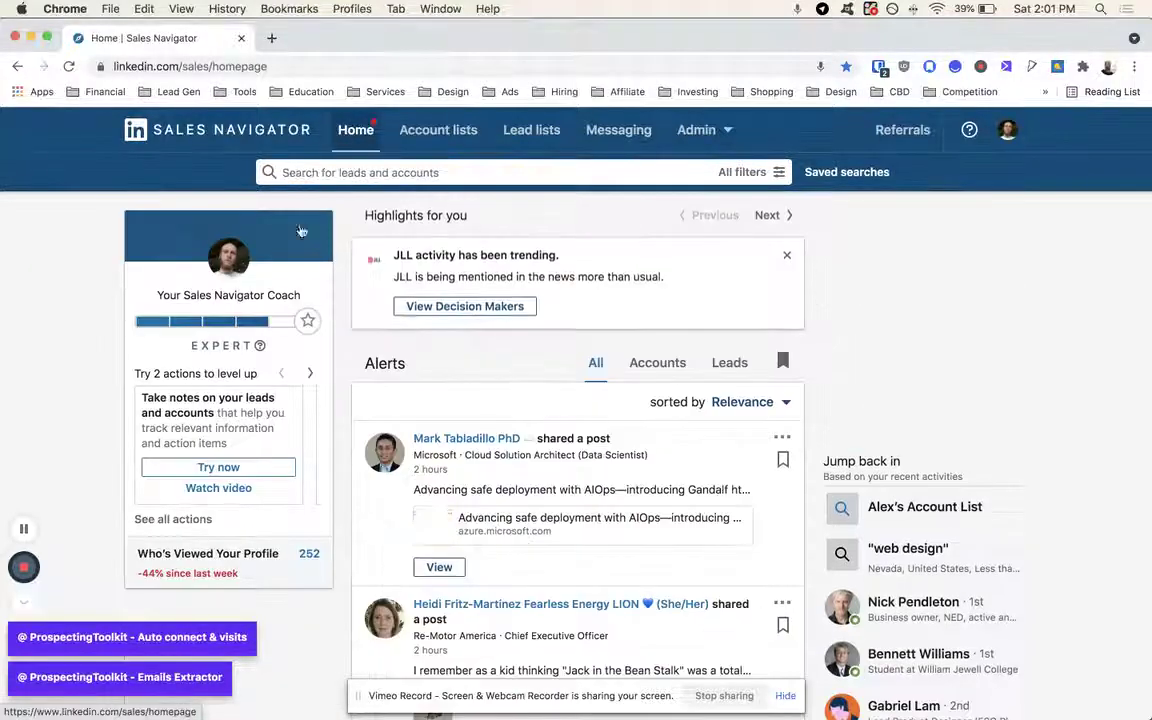
In All filters, clear the keywords and remove Nevada, United States from Geography.
click(766, 180)
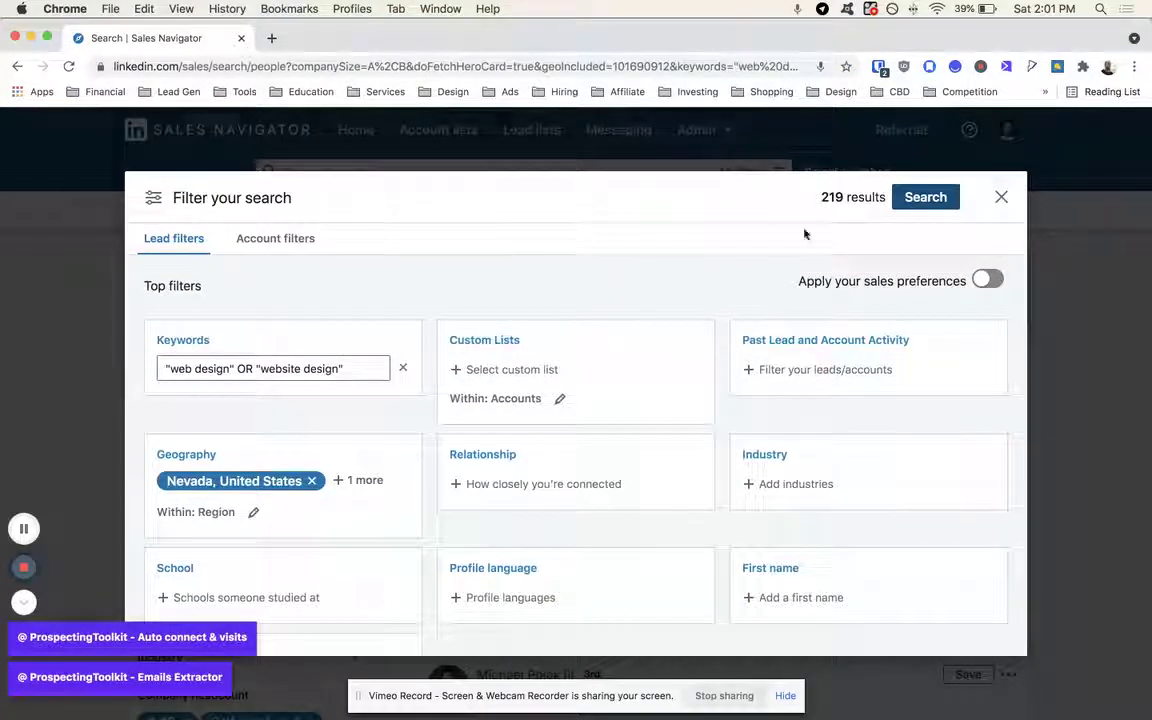
click(403, 367)
click(316, 482)
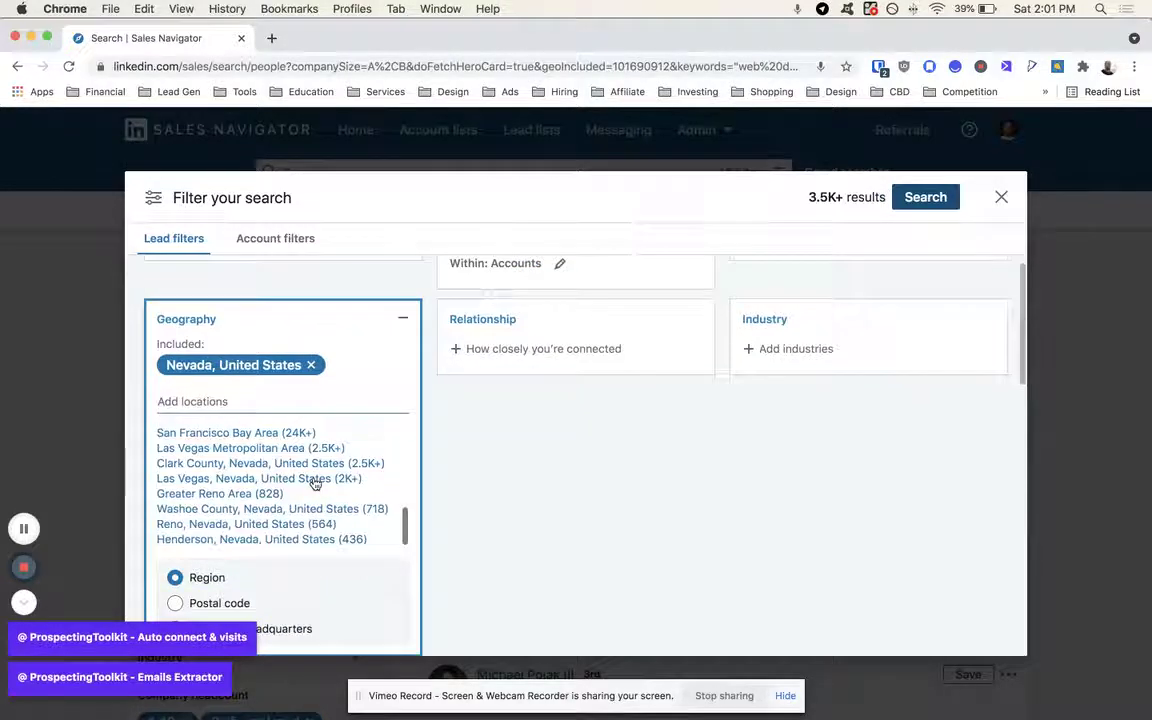
click(313, 365)
click(645, 498)
scroll(645, 498, down, 5)
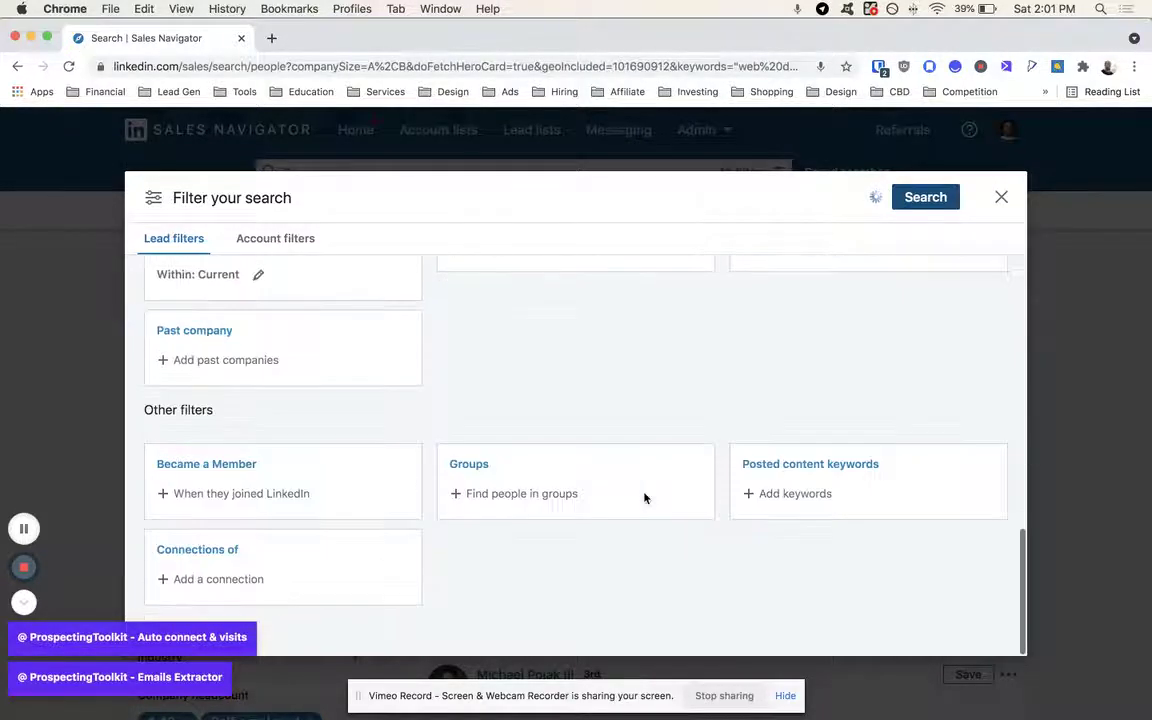
scroll(496, 589, up, 8)
scroll(496, 589, down, 8)
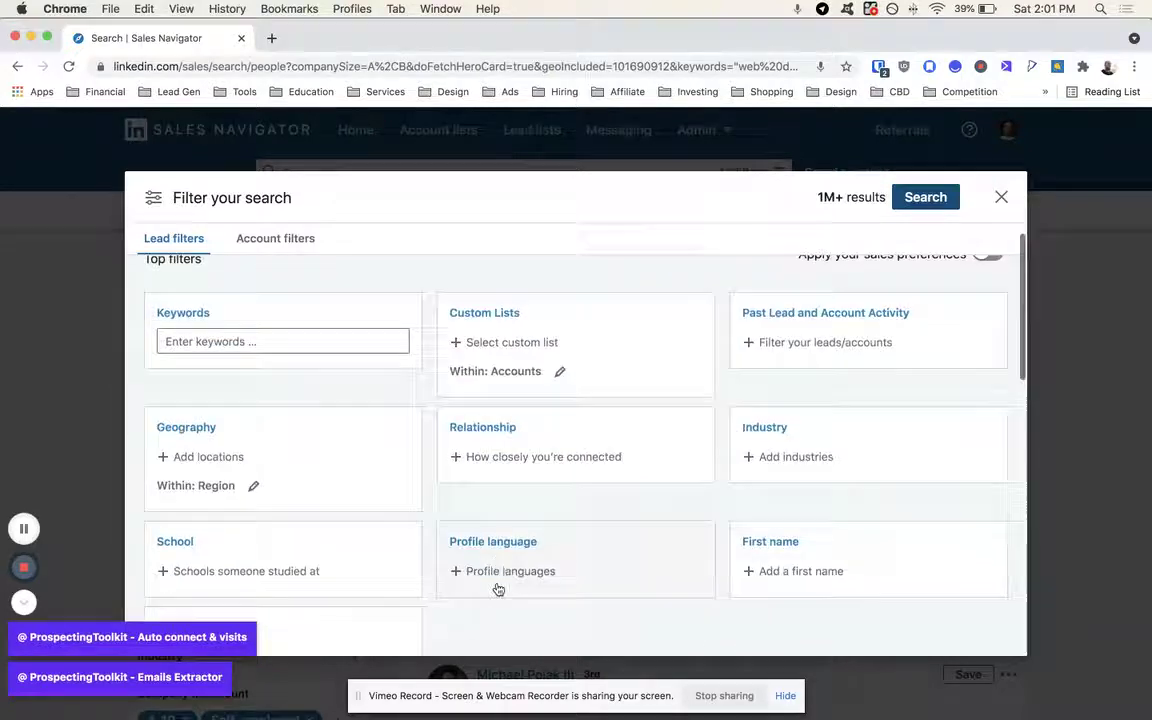
scroll(496, 589, up, 3)
Remove the 1-10 and Self-employed headcounts, all three tenure ranges, and the Owner seniority.
click(497, 470)
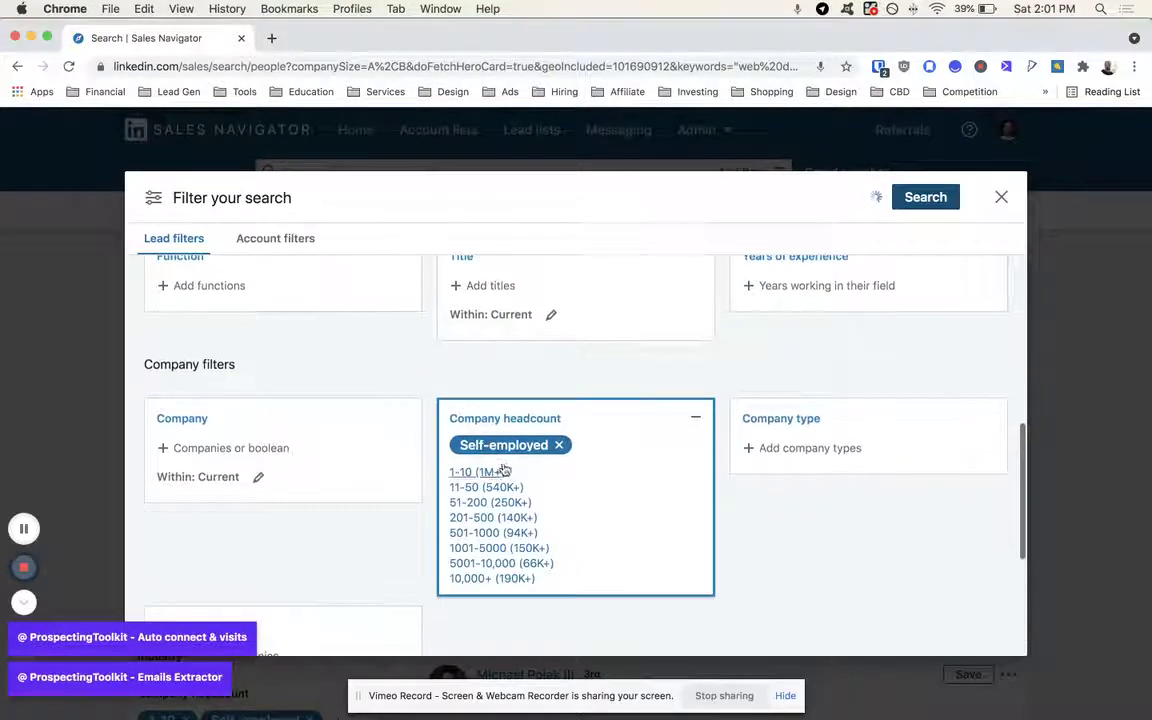
click(559, 442)
click(381, 536)
scroll(381, 536, down, 3)
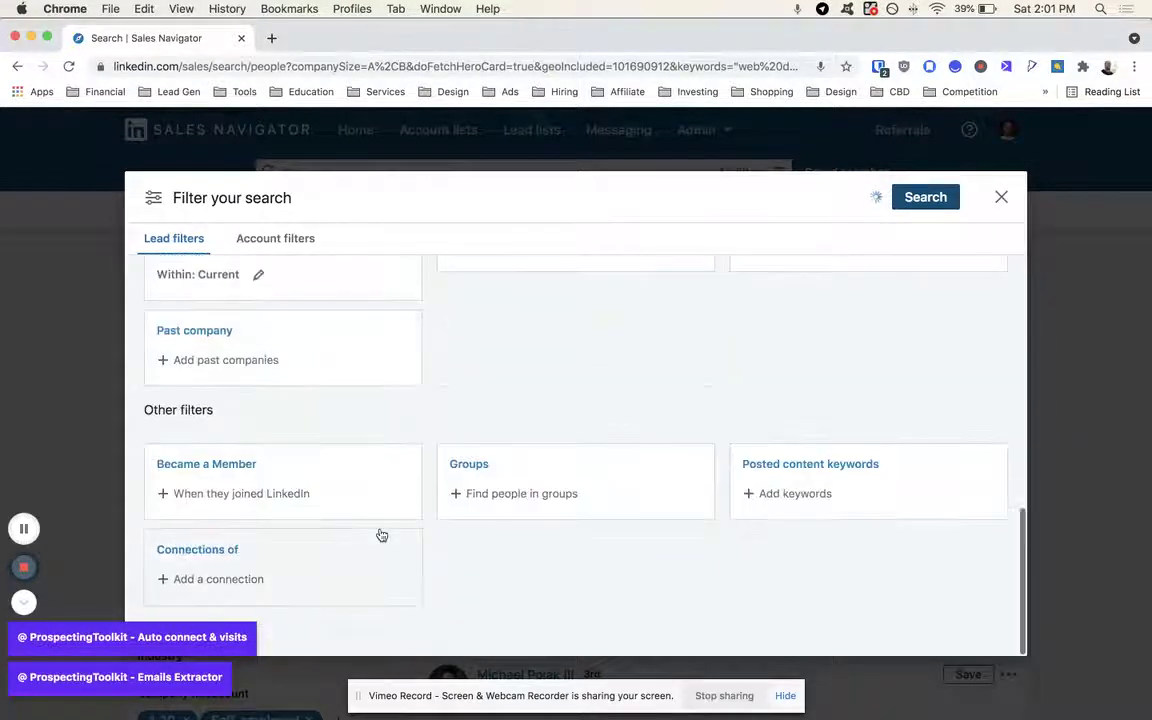
scroll(378, 535, up, 5)
click(538, 323)
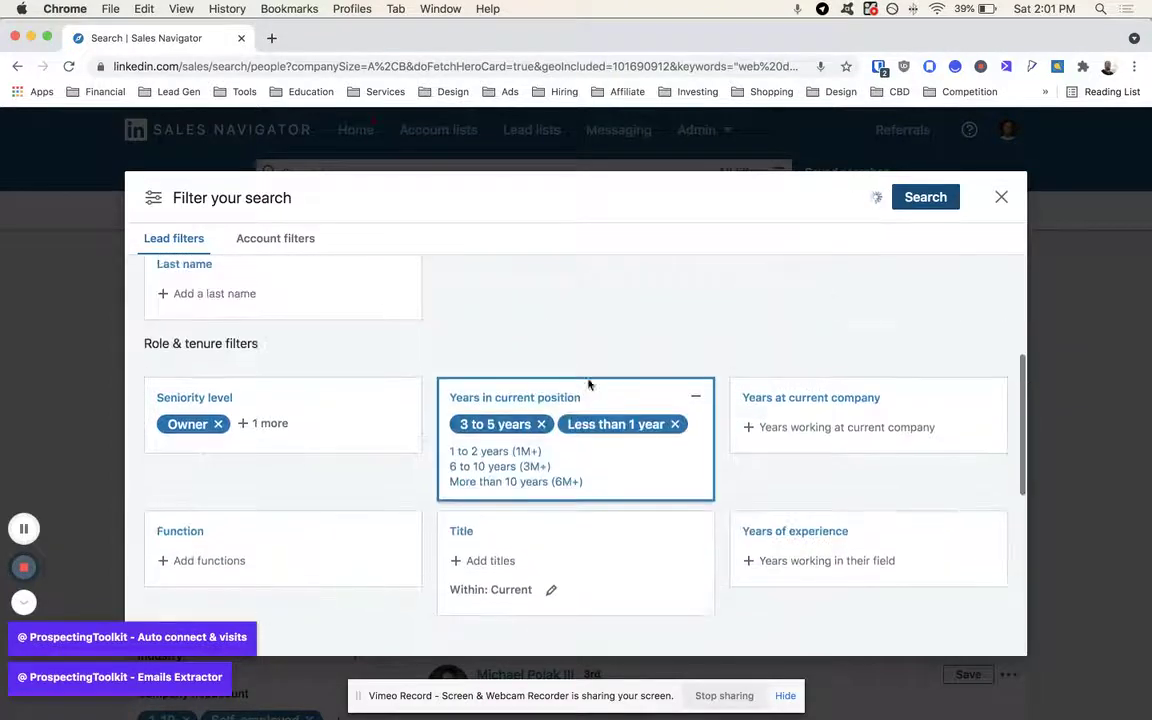
click(676, 422)
click(539, 422)
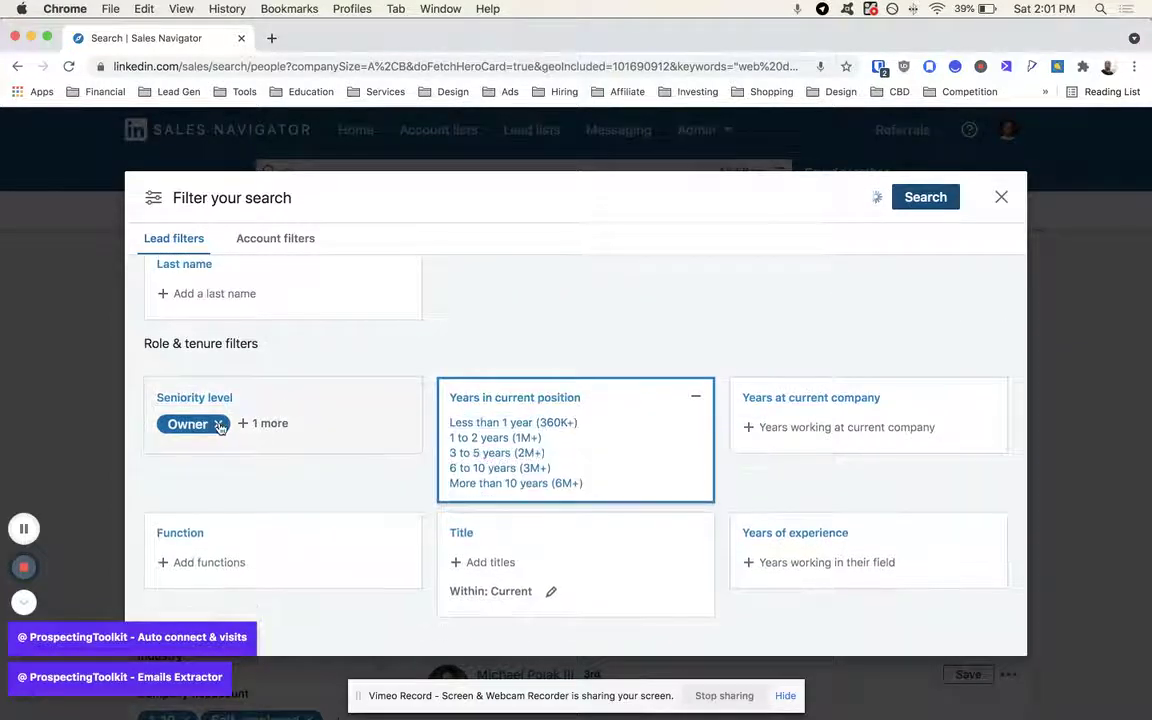
click(380, 440)
click(218, 393)
scroll(573, 499, down, 5)
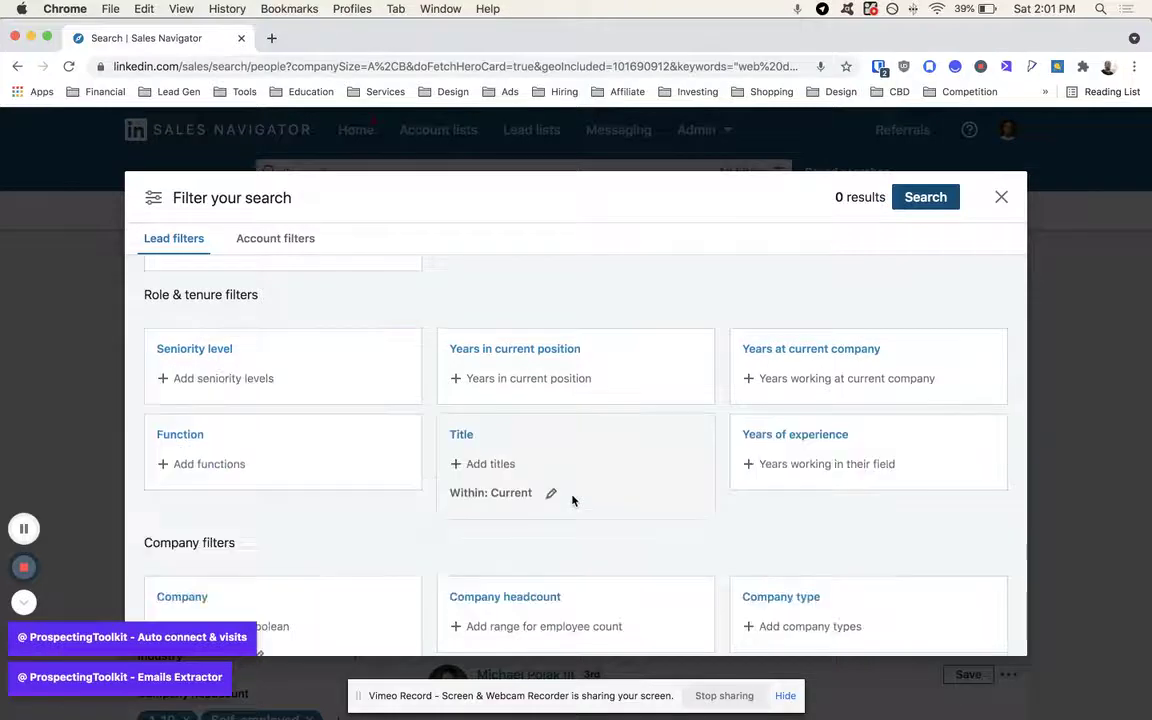
Confirm every lead filter is empty, then move to the Account filters.
scroll(571, 500, up, 10)
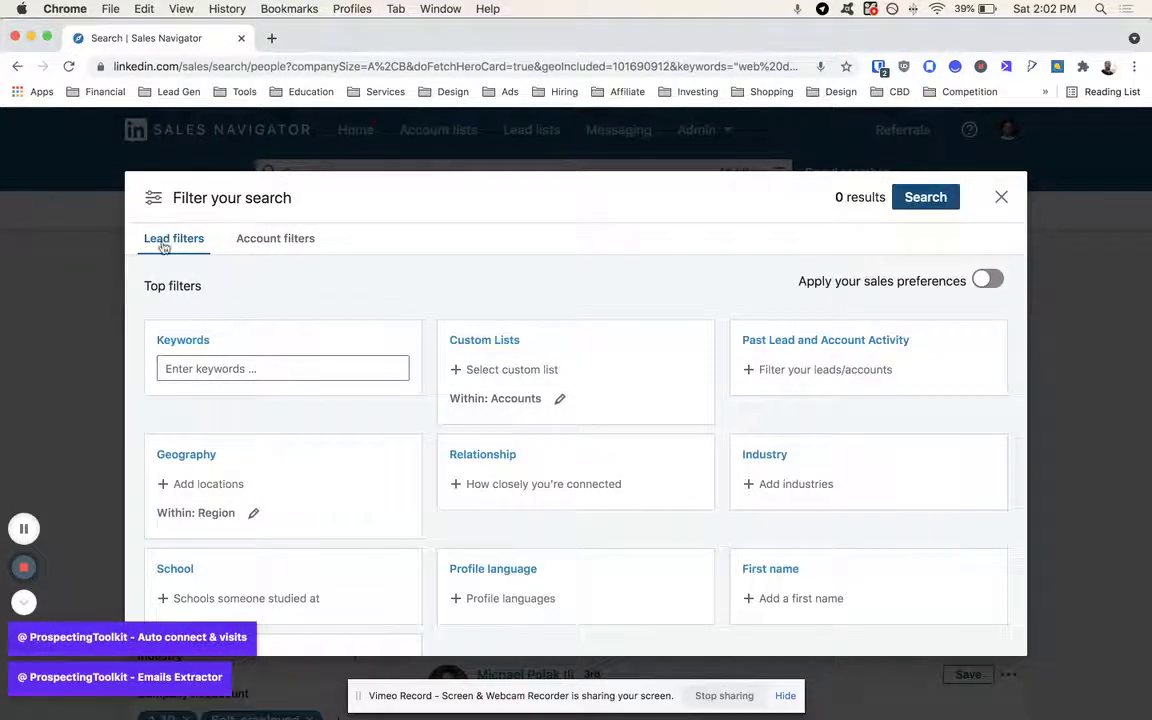
scroll(643, 452, down, 4)
scroll(643, 452, up, 2)
scroll(423, 395, down, 1)
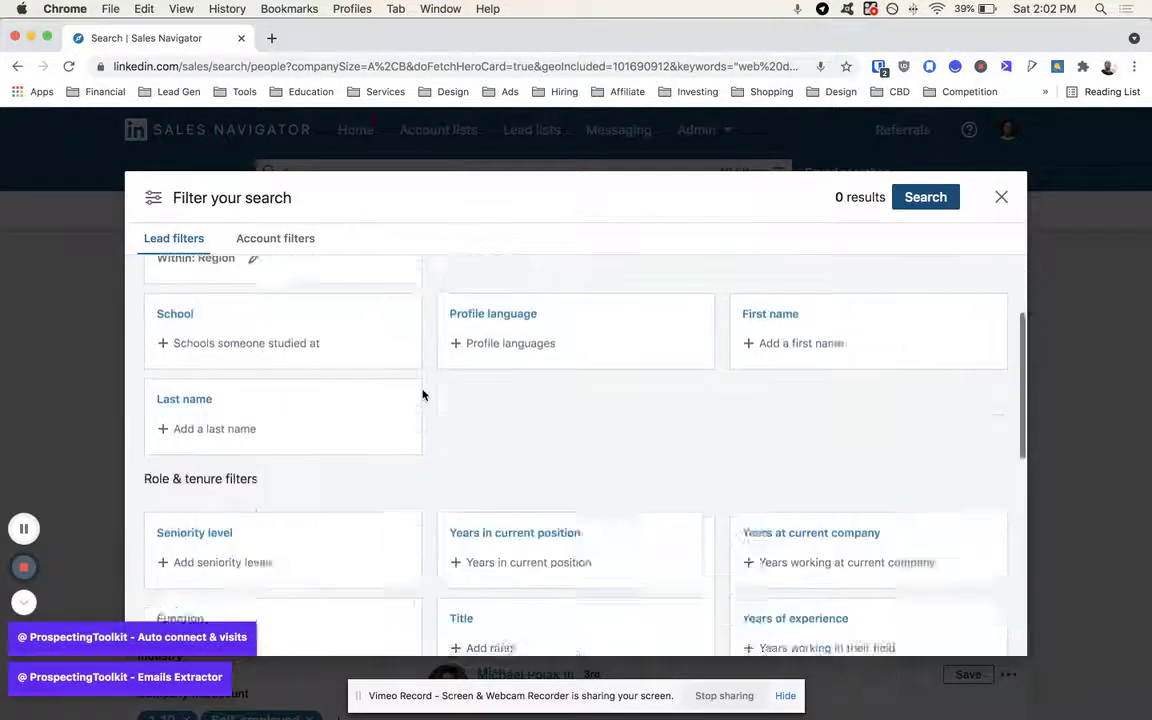
scroll(423, 395, up, 3)
scroll(522, 424, down, 1)
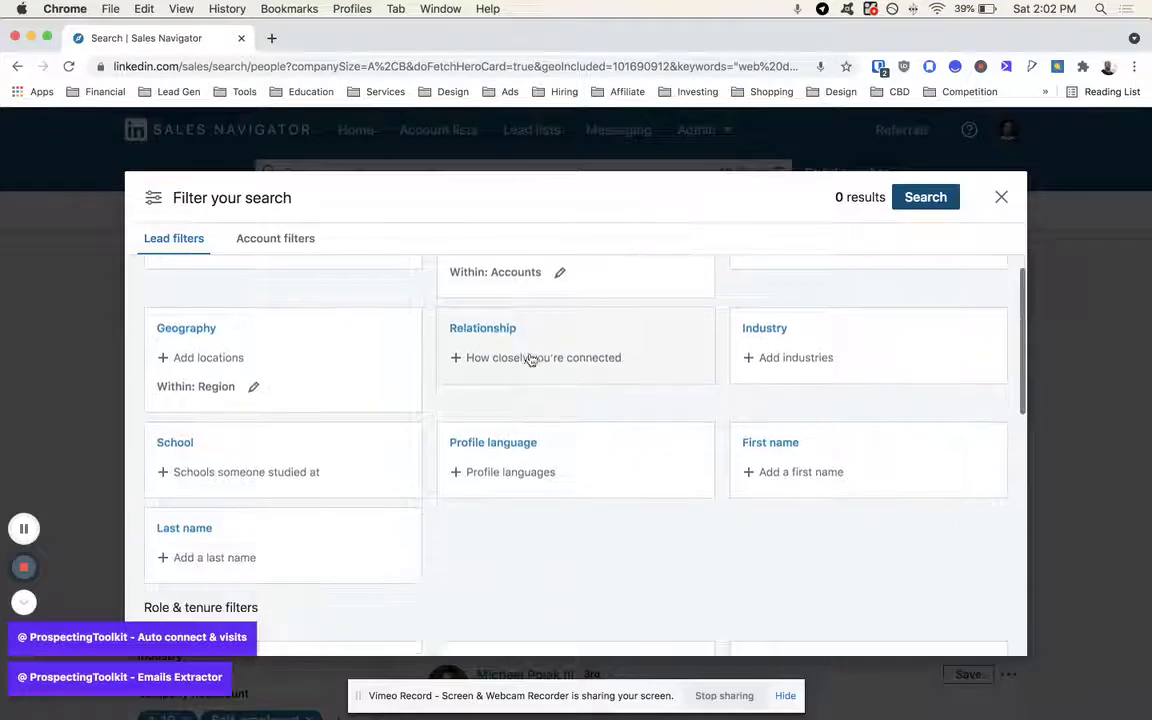
scroll(540, 360, down, 3)
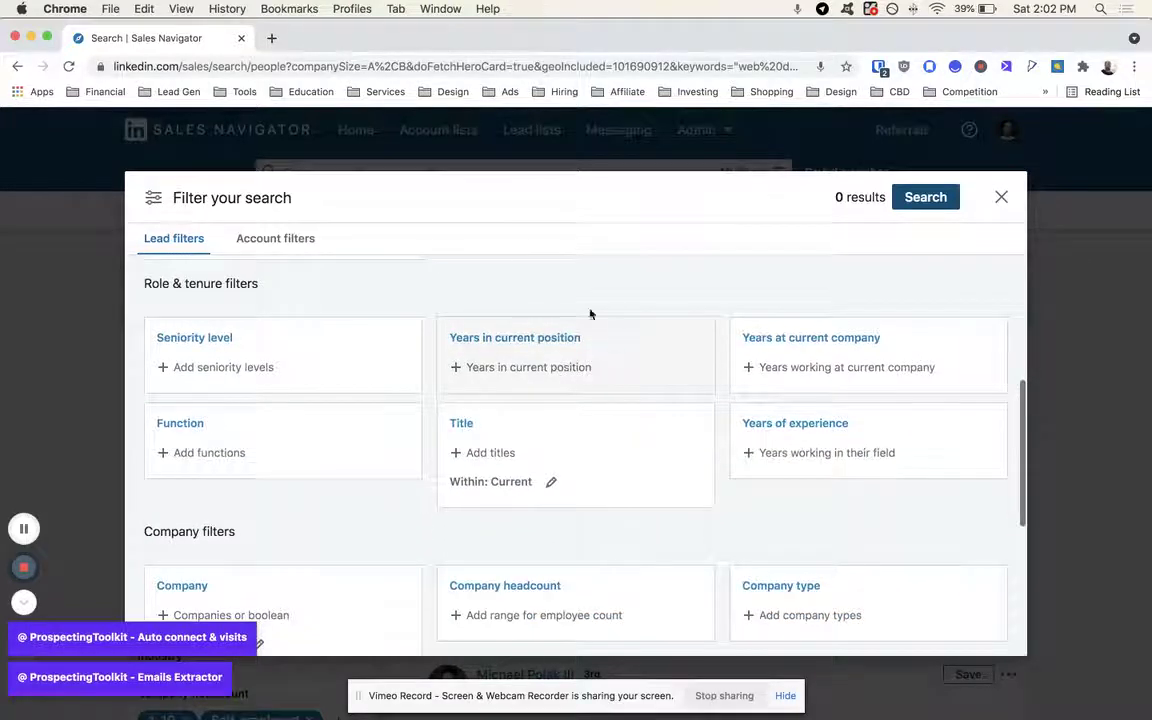
scroll(586, 340, down, 2)
scroll(449, 349, up, 5)
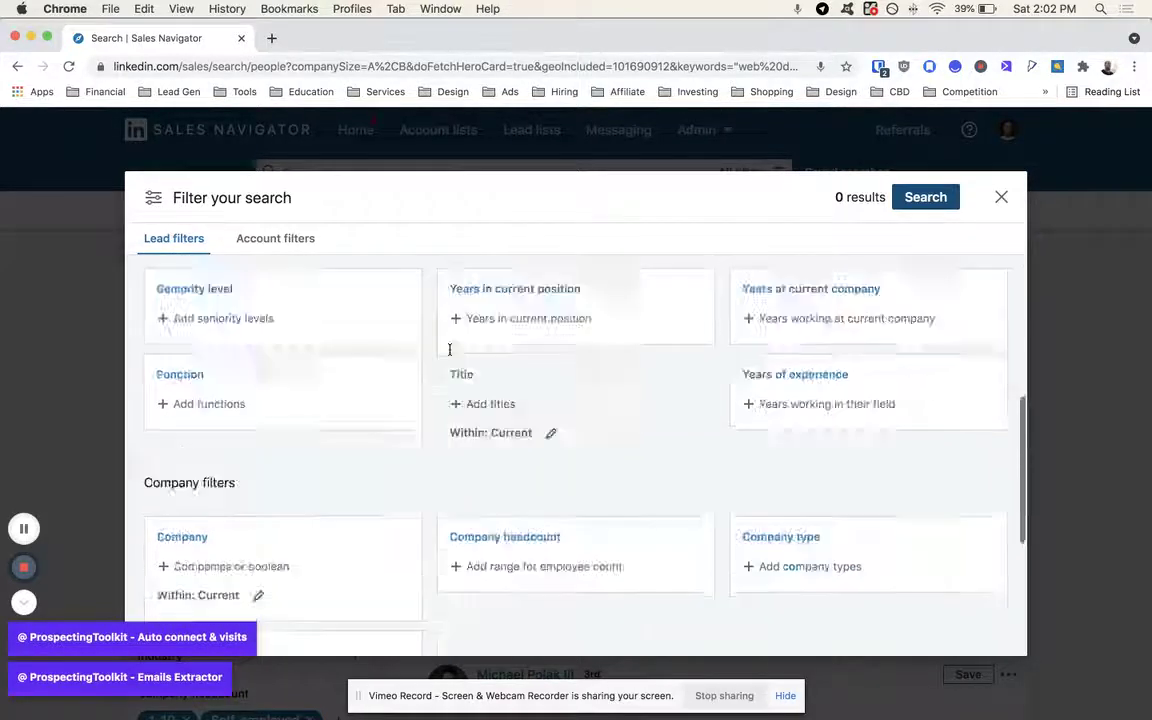
click(298, 241)
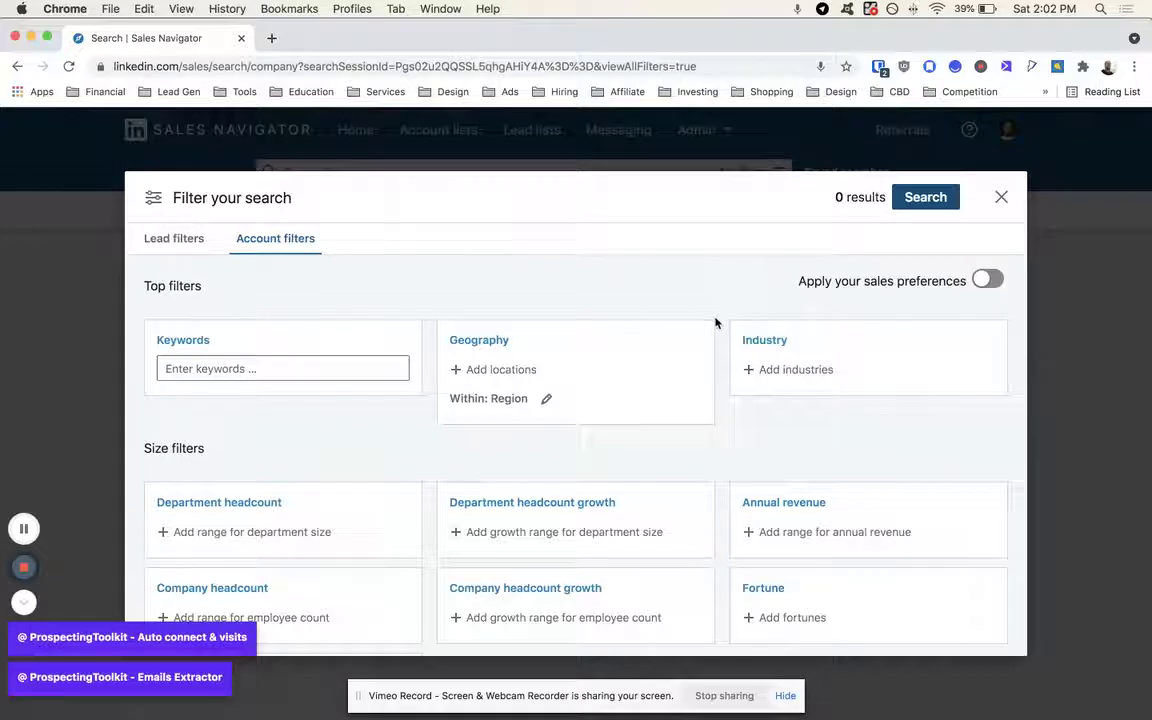
Inspect the Department headcount filter and its department list without applying anything.
scroll(716, 321, down, 3)
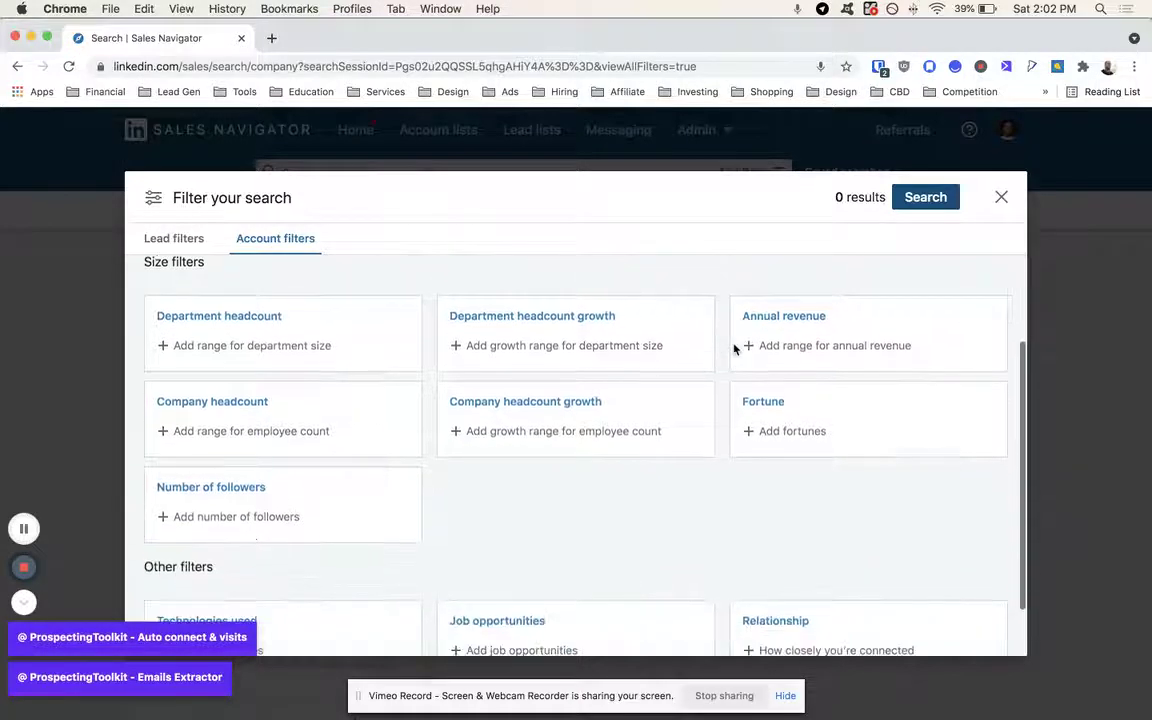
click(255, 324)
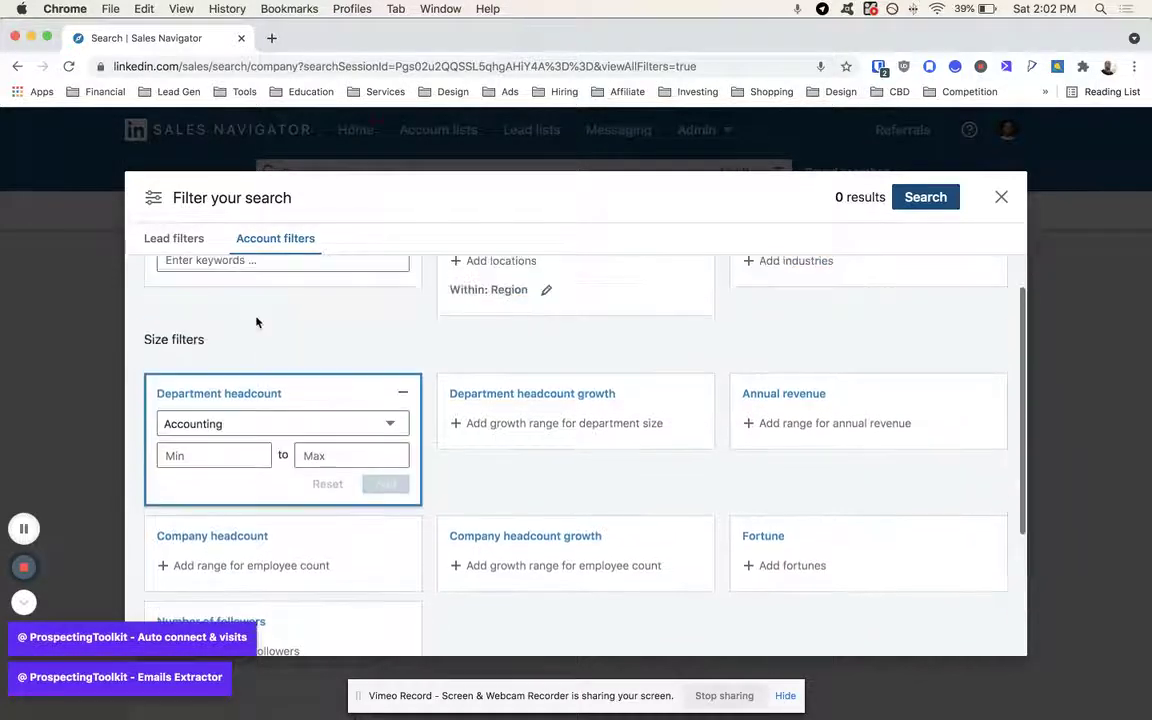
click(228, 428)
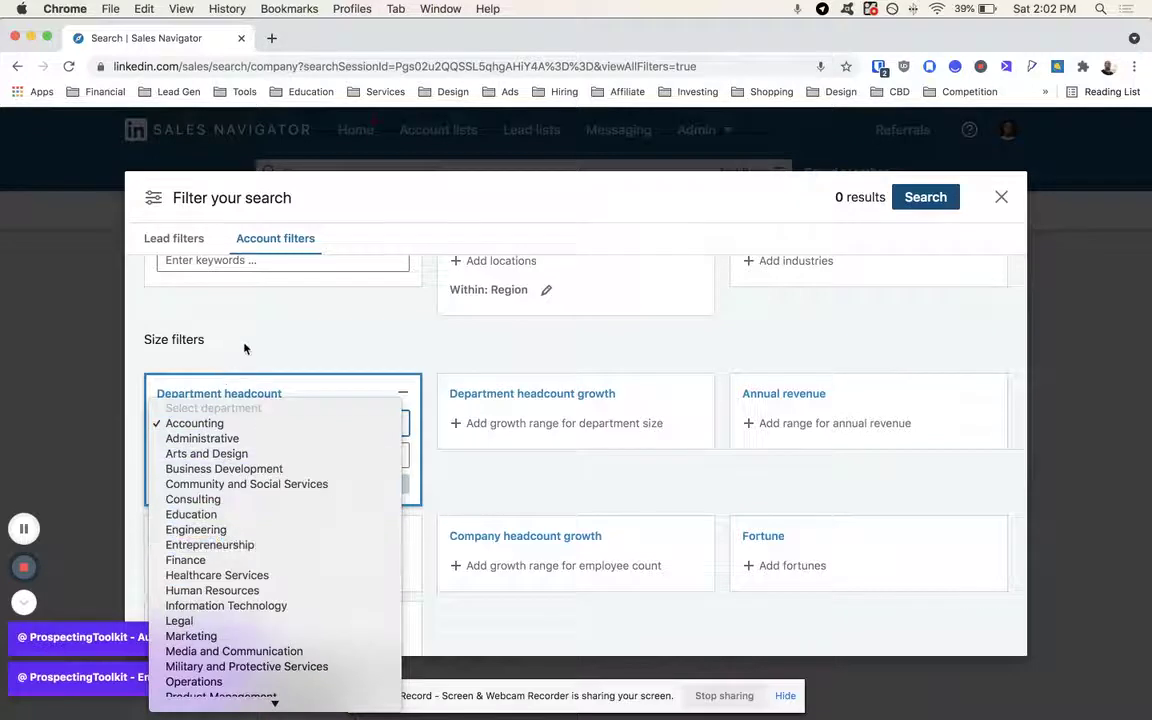
click(437, 334)
click(437, 334)
scroll(430, 337, down, 3)
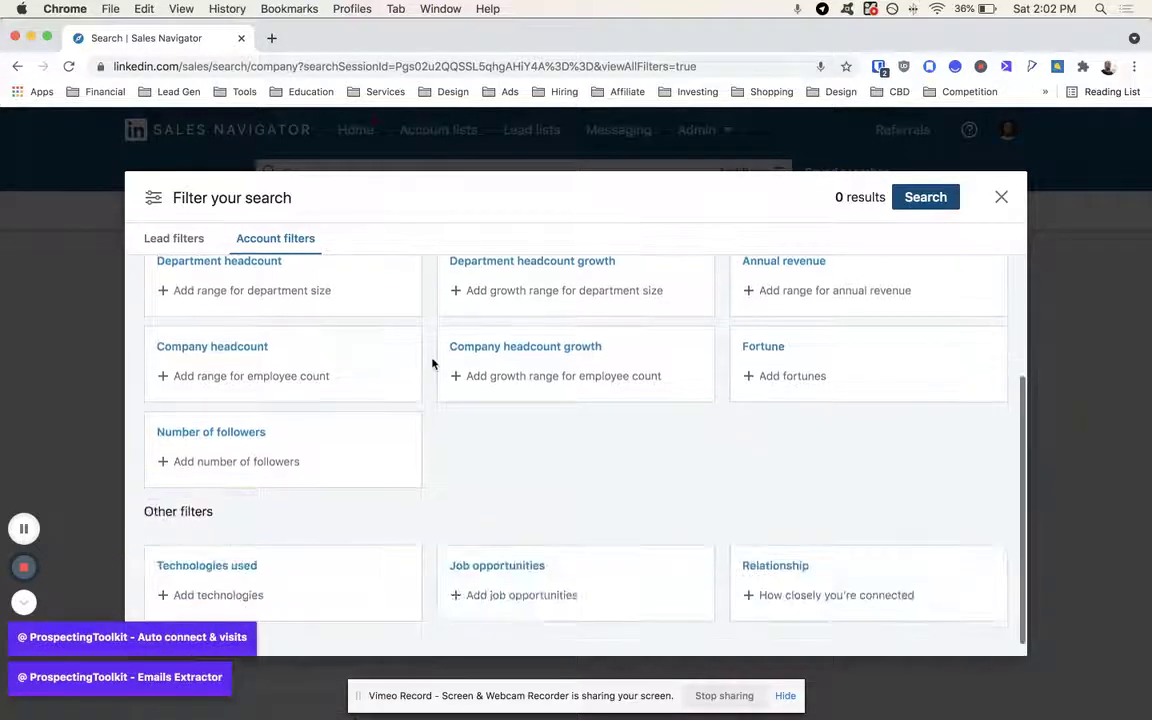
scroll(600, 340, up, 2)
Check the Annual revenue, Fortune and Number of followers filters, then bring up Technologies used.
click(757, 323)
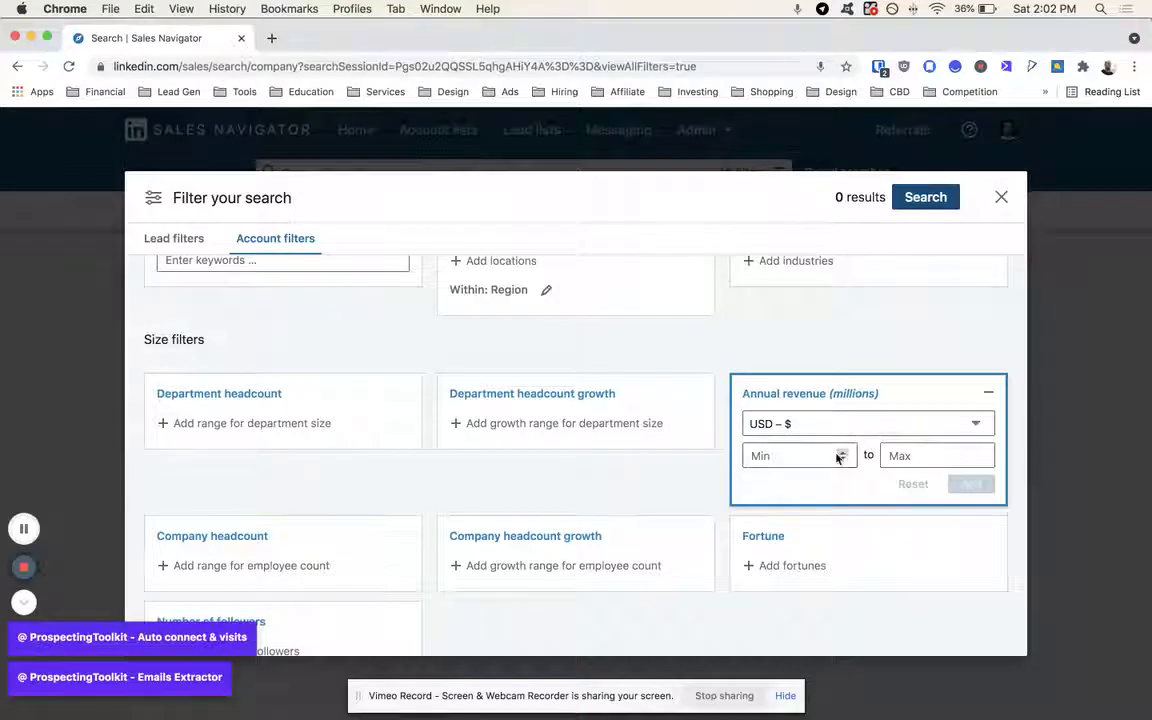
click(768, 364)
scroll(720, 352, down, 2)
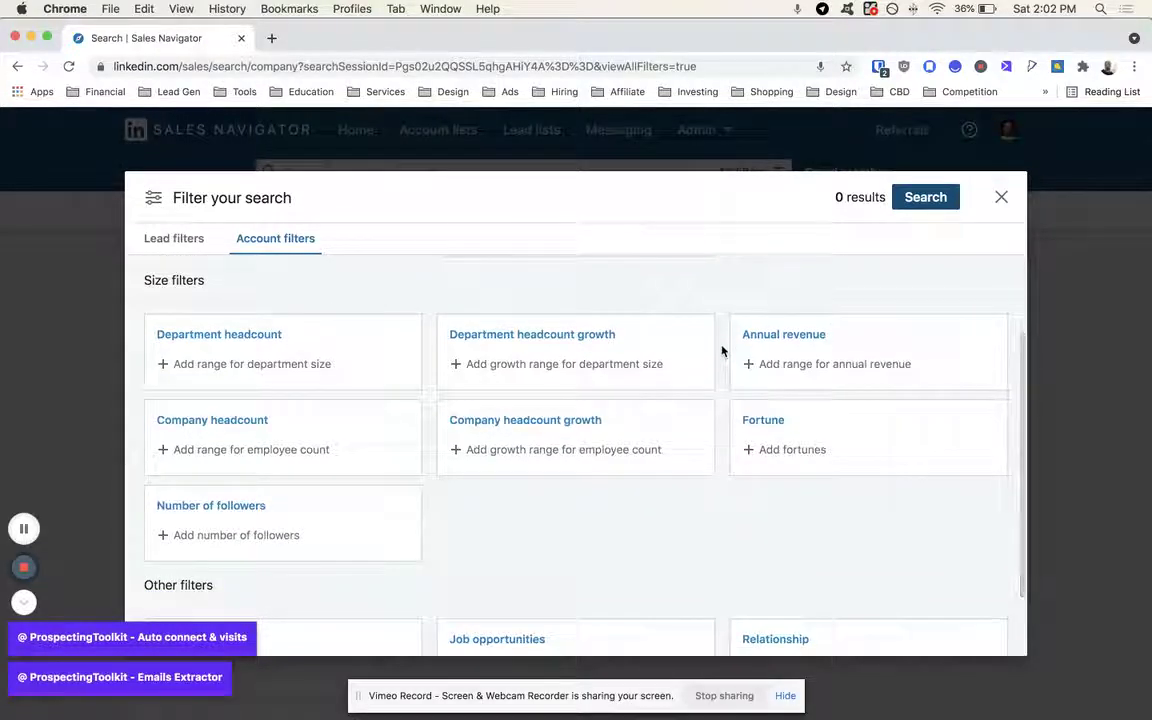
scroll(718, 348, down, 2)
click(764, 396)
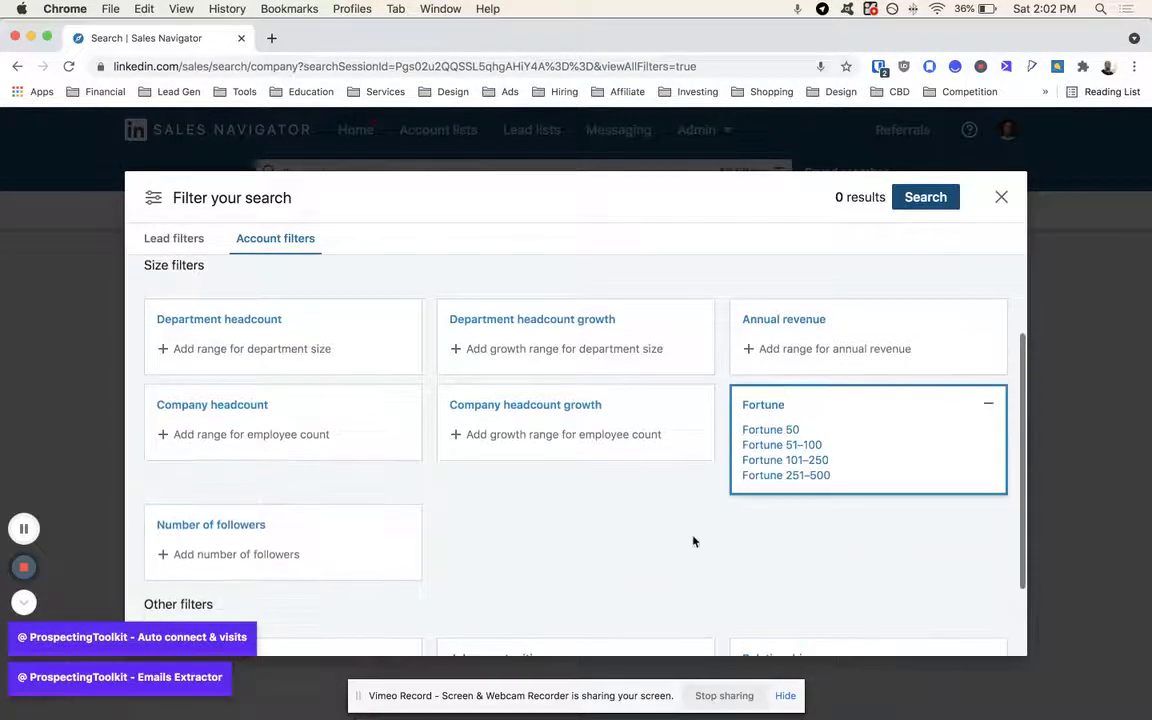
click(692, 540)
scroll(693, 541, down, 2)
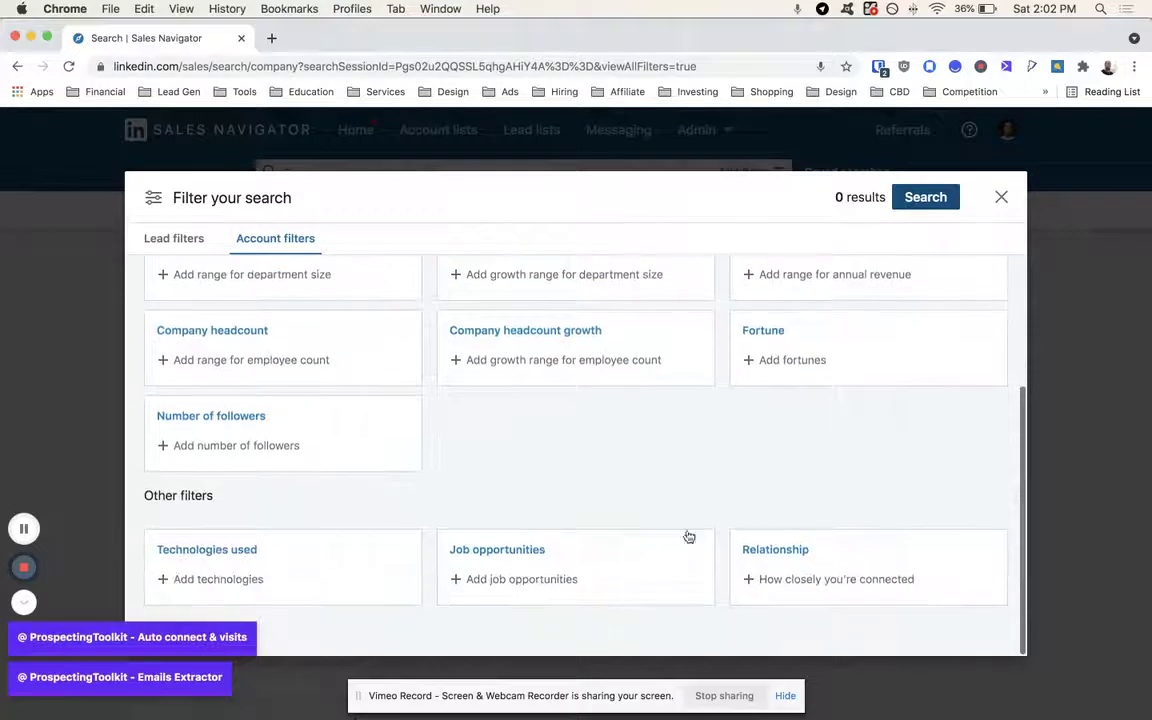
click(245, 441)
click(686, 436)
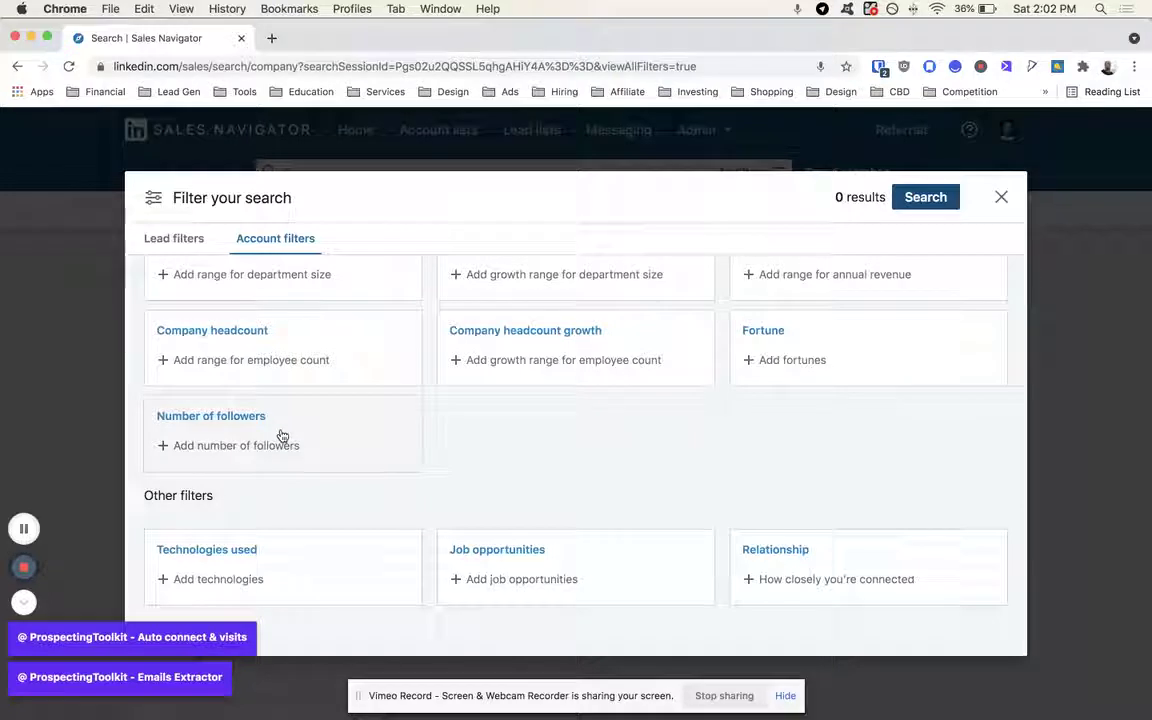
click(290, 562)
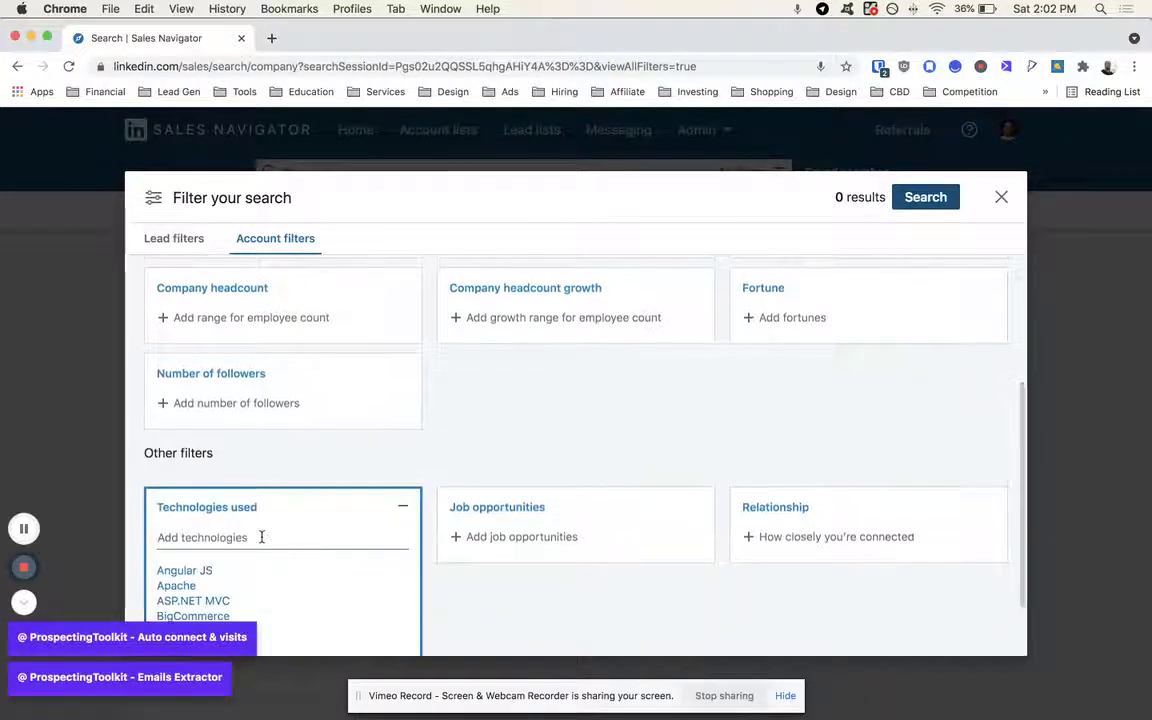
Try searching 'shop' in Technologies used, then clear the text and close the filter.
text(shopify)
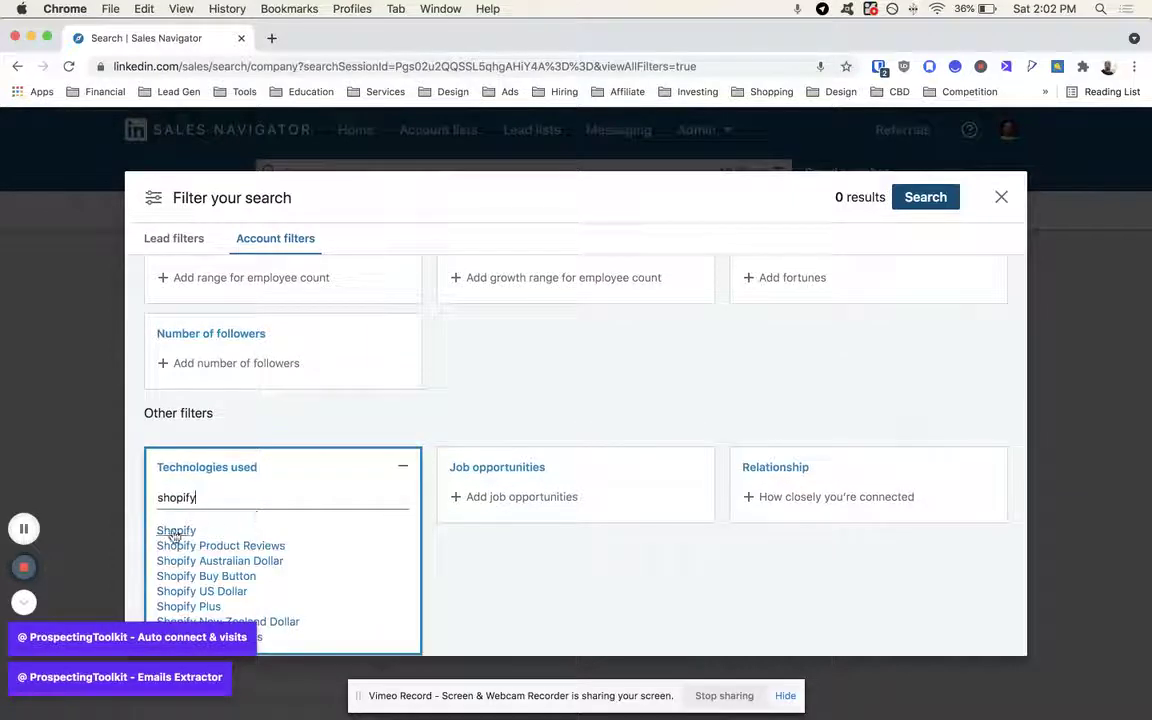
scroll(172, 537, down, 2)
scroll(180, 535, up, 2)
key(super+a)
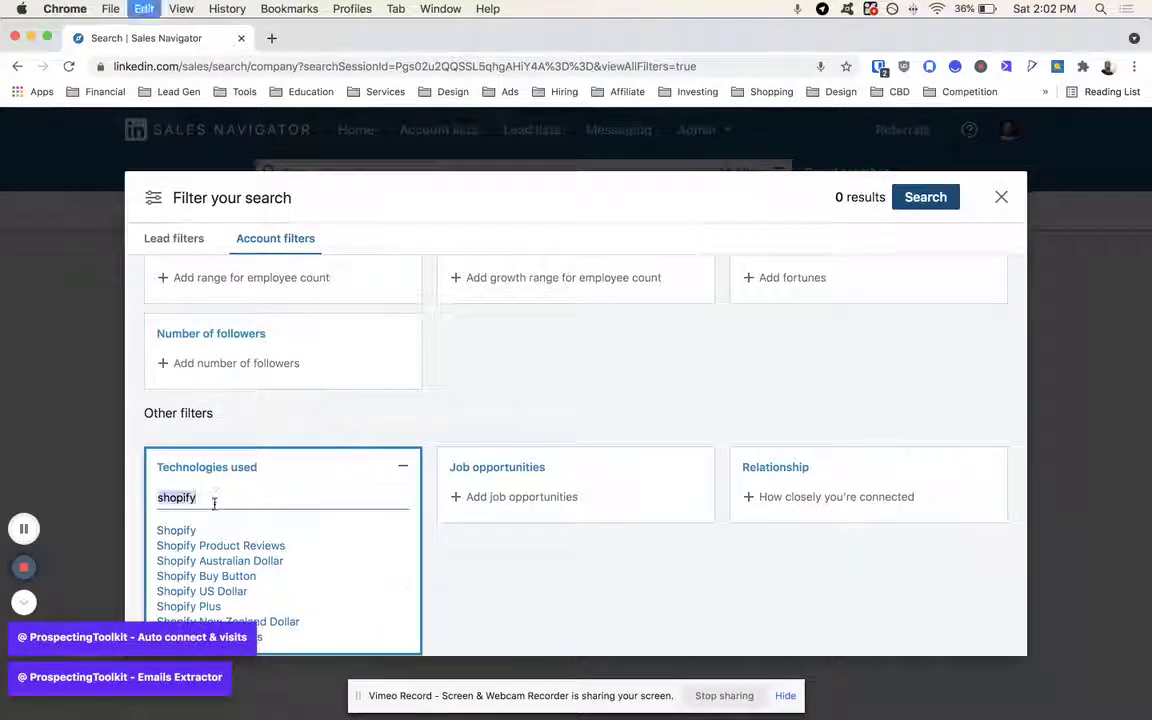
key(BackSpace)
click(330, 420)
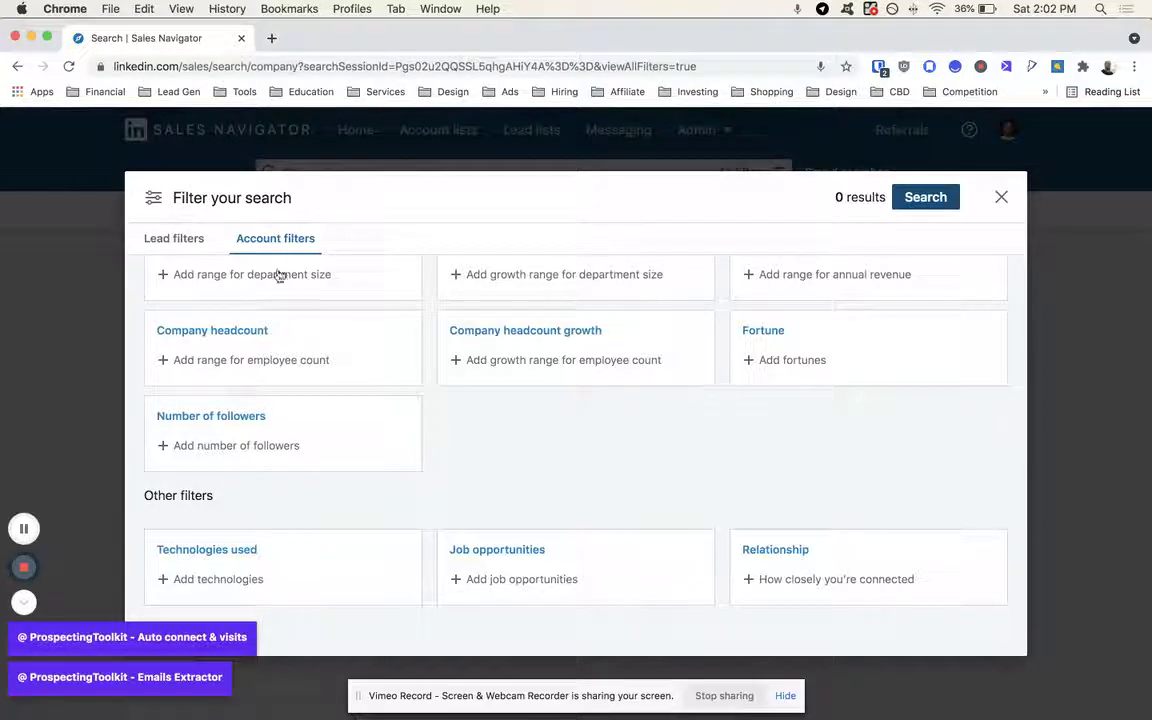
Review the Job opportunities and Relationship filters, then return to the account Keywords field.
click(532, 584)
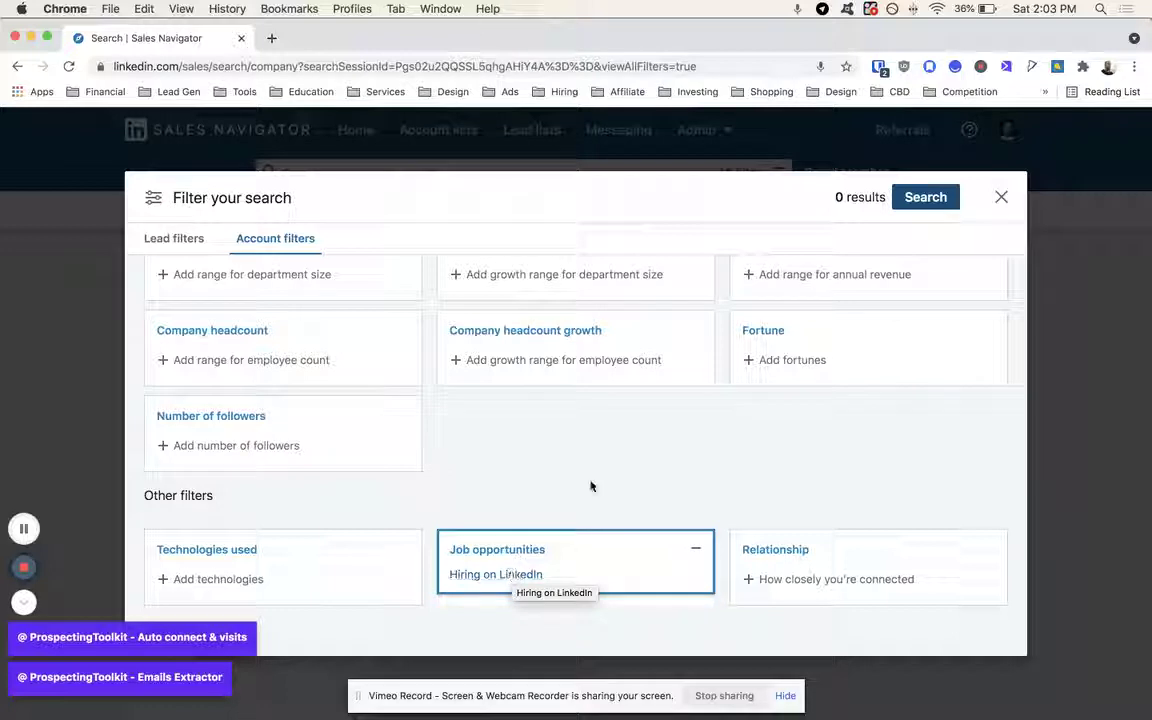
click(795, 574)
click(689, 494)
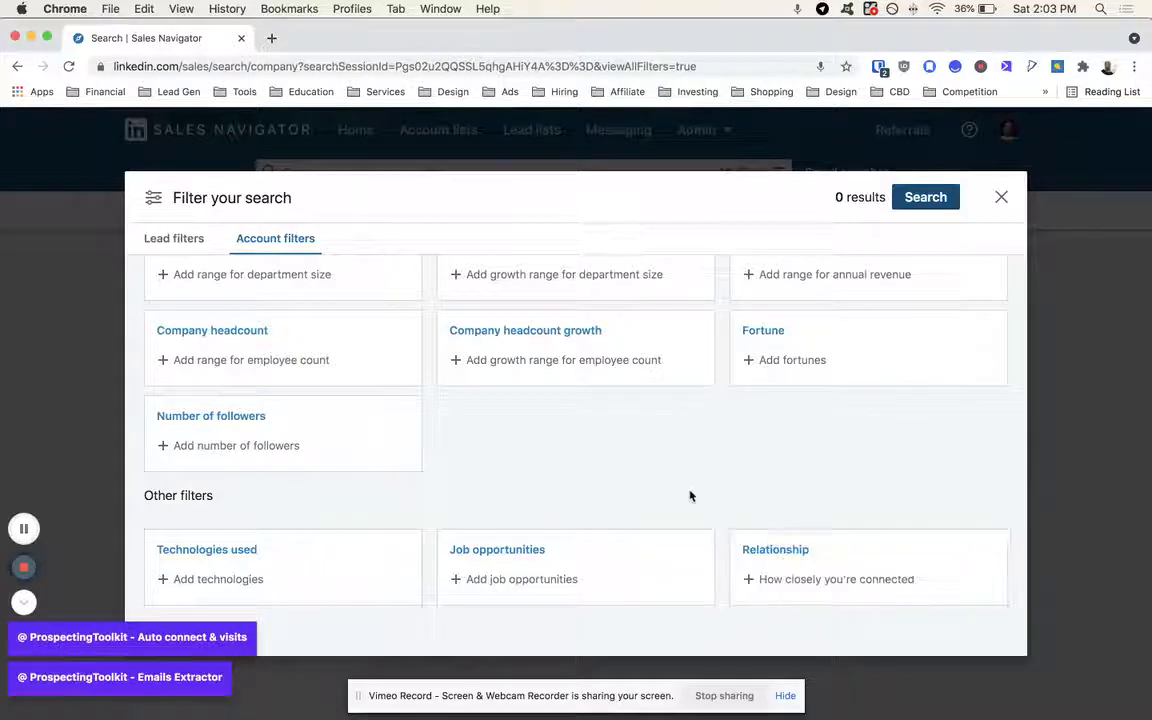
scroll(507, 445, up, 3)
scroll(507, 445, down, 1)
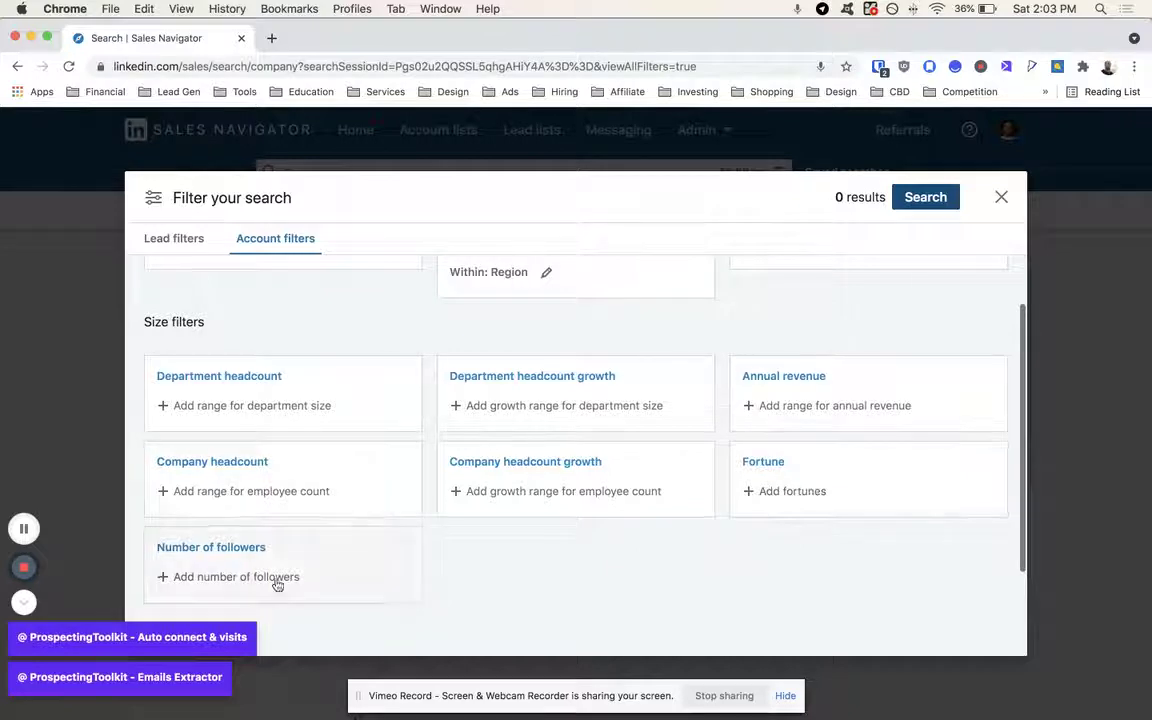
scroll(592, 545, up, 3)
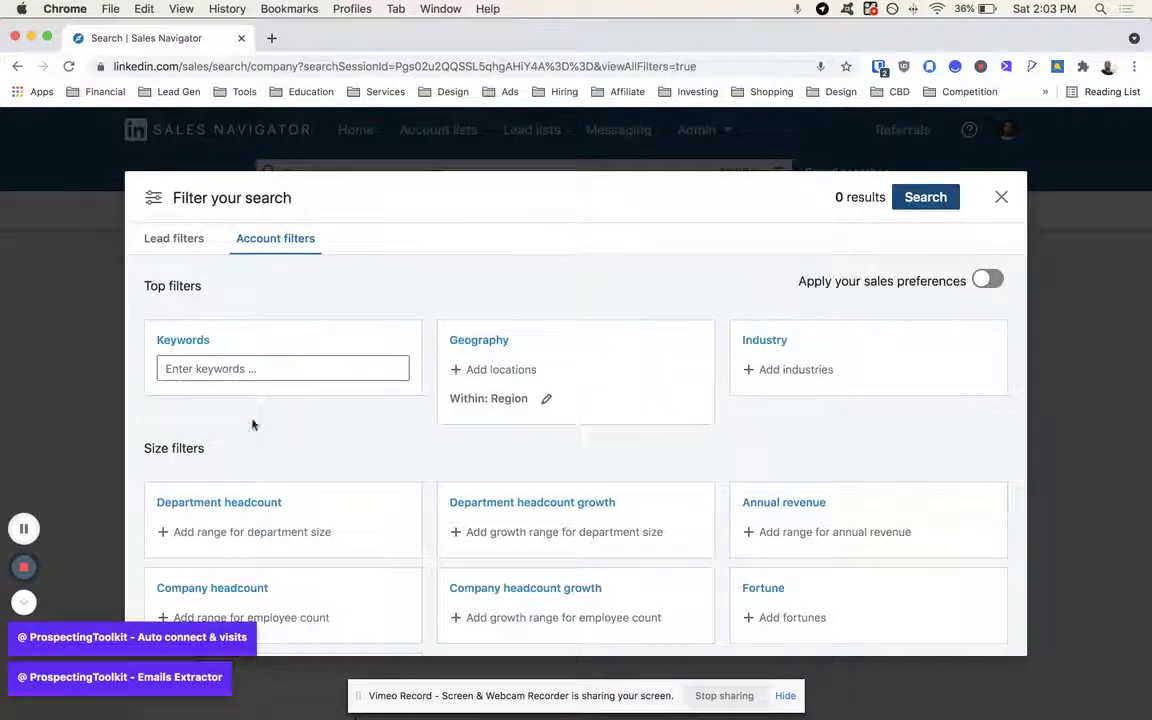
click(334, 360)
Set the account keyword to "crm", replacing the partly typed "b2b en text.
text("b)
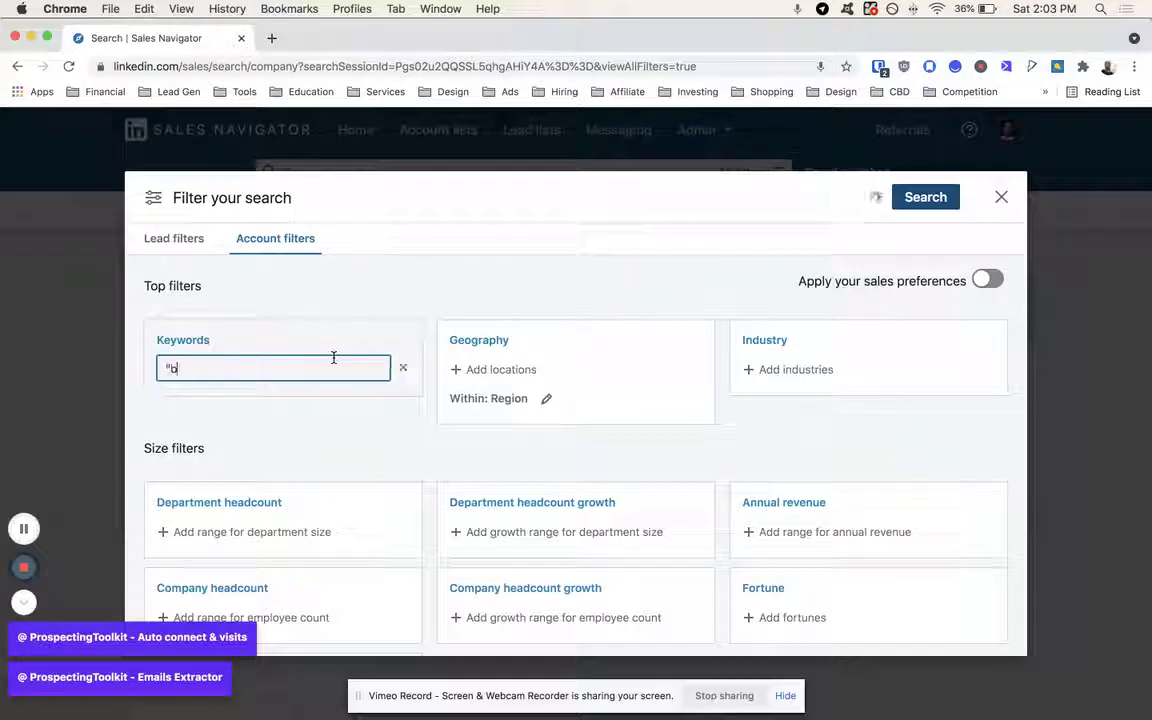
text(2b en)
key(super+a)
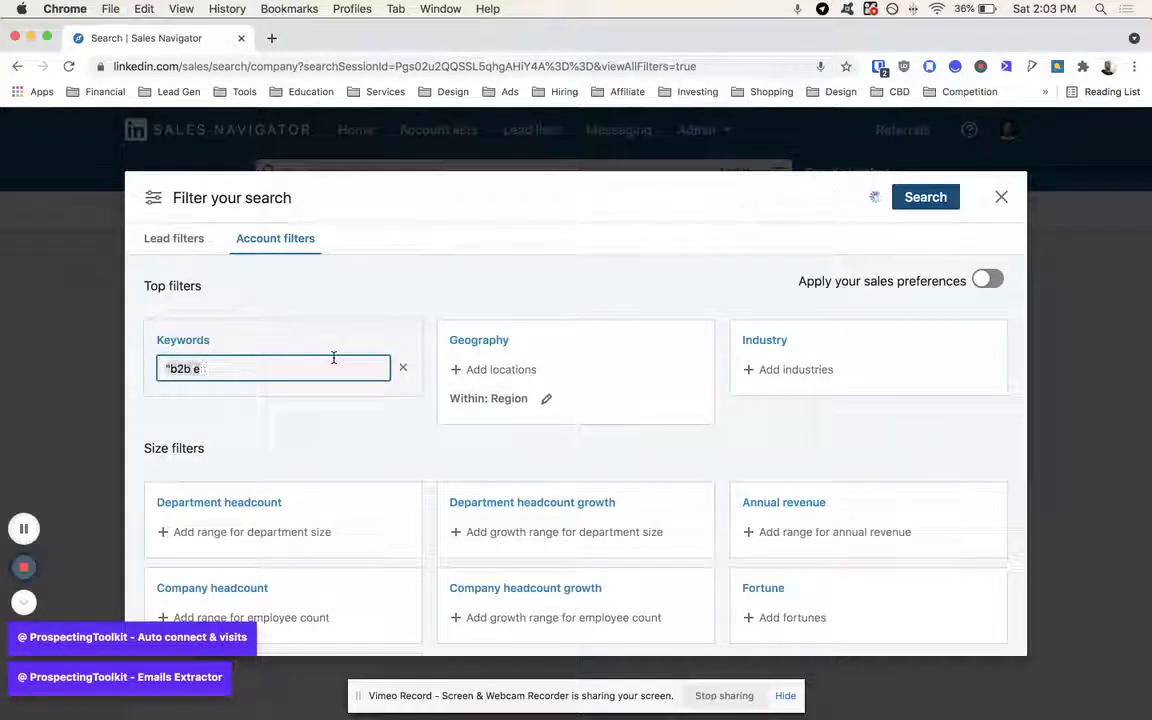
text(")
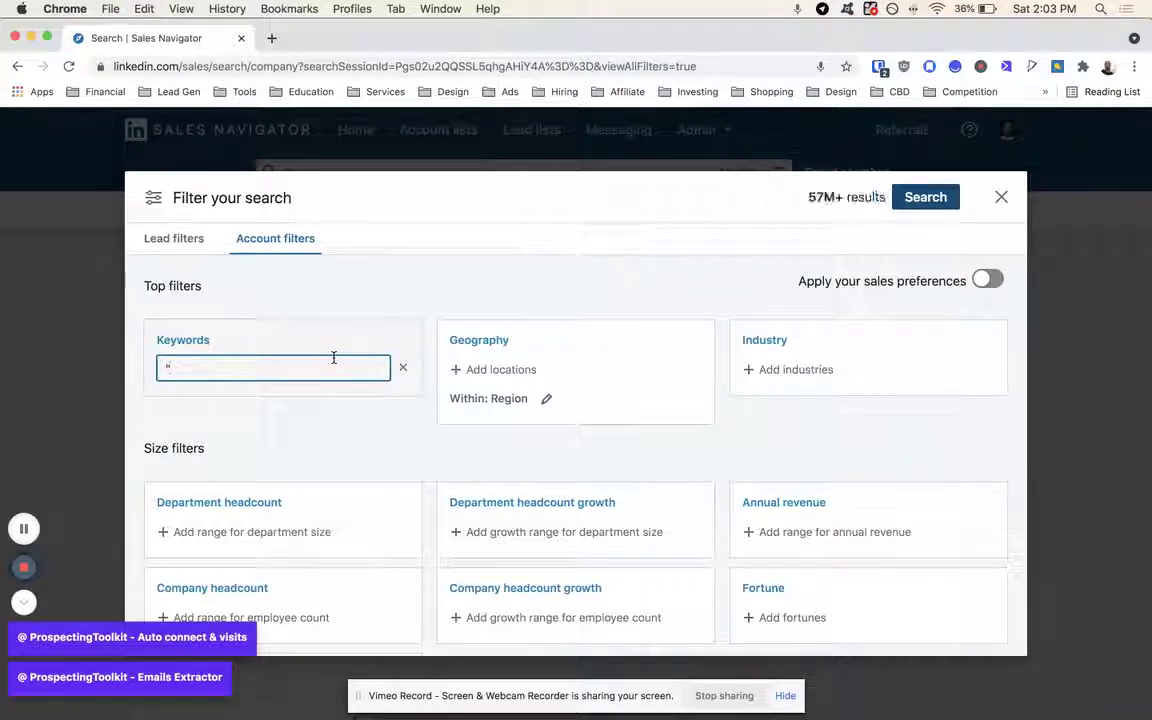
text(crm")
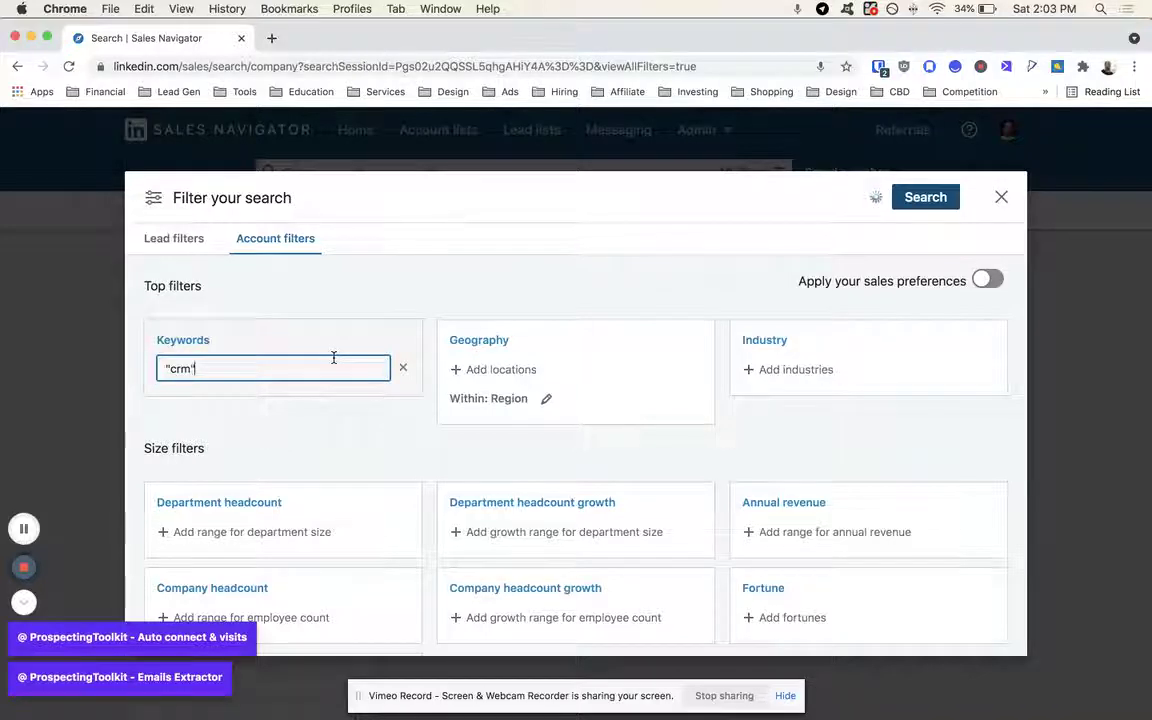
scroll(333, 358, down, 3)
scroll(600, 357, up, 3)
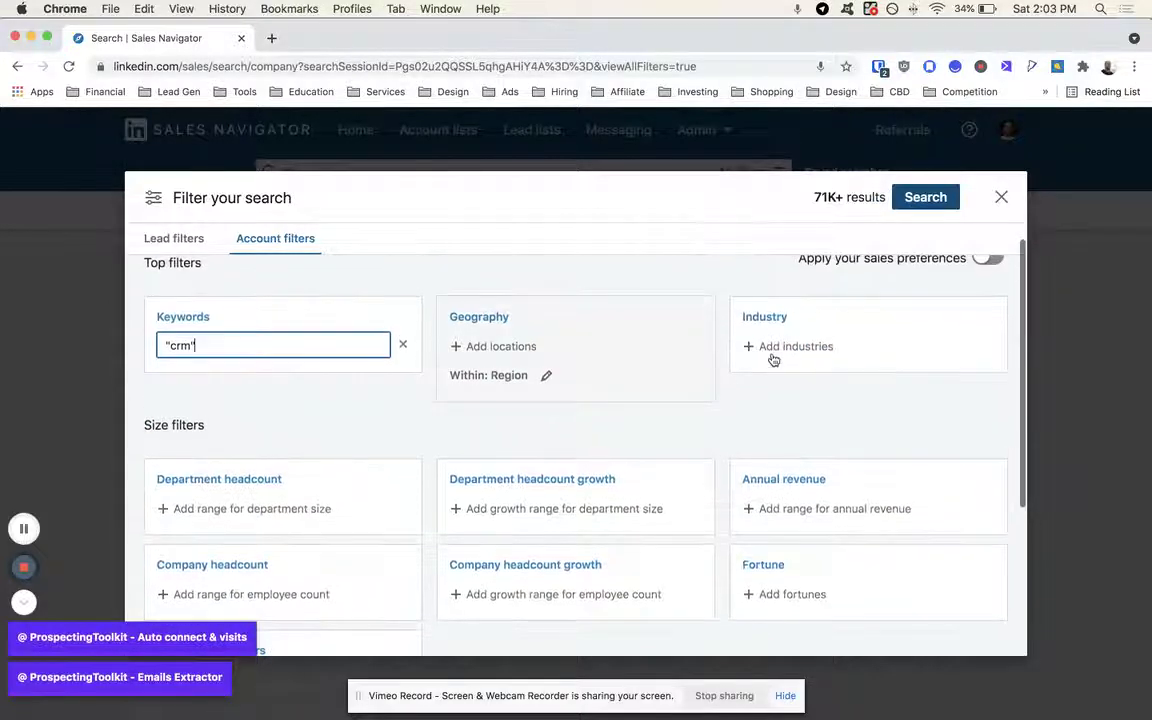
Add Computer Software industry, United States geography and Hiring on LinkedIn job opportunity filters.
click(780, 350)
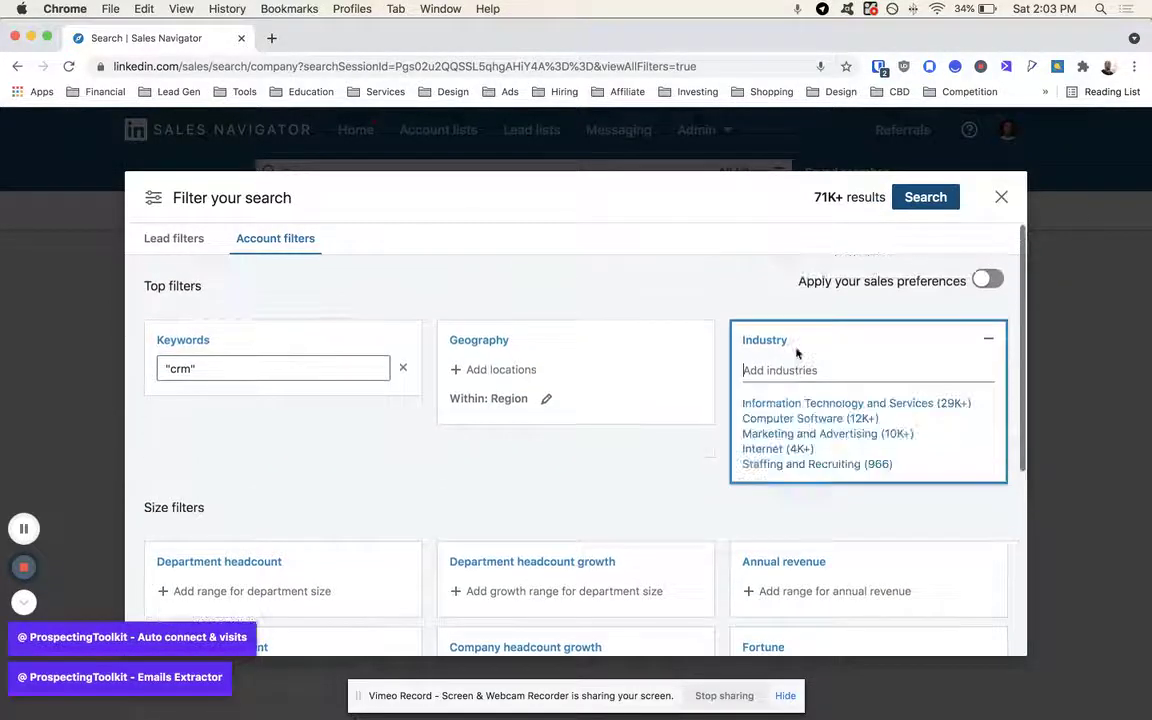
click(797, 418)
click(676, 475)
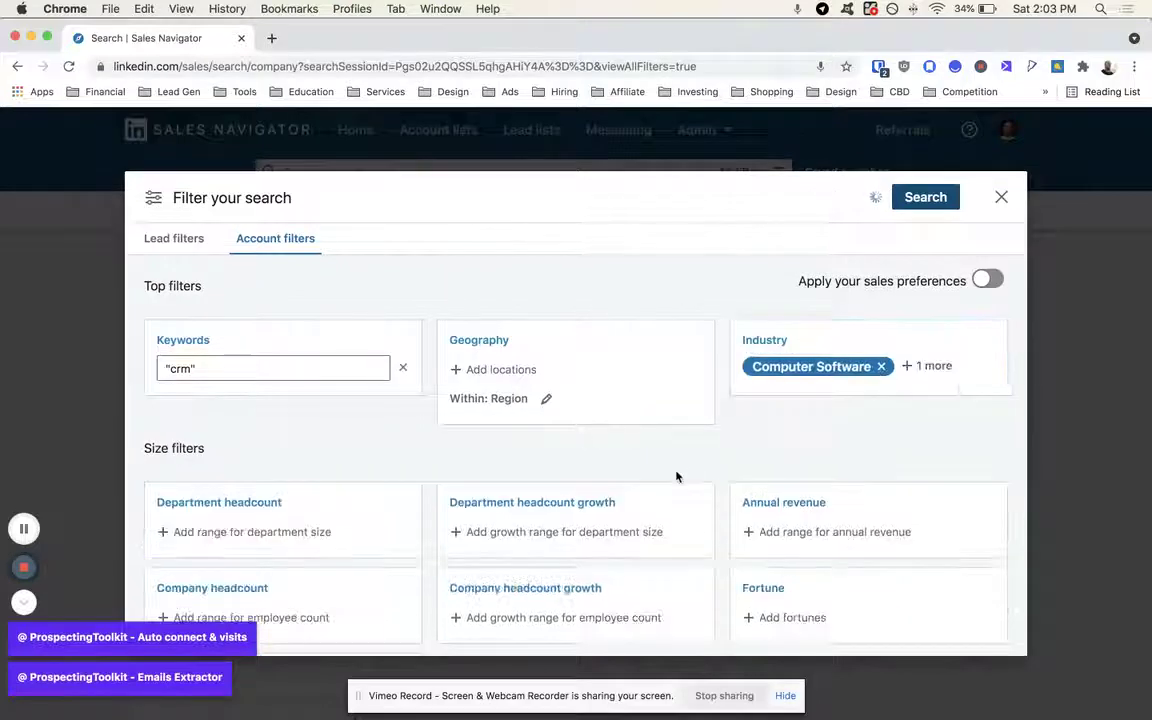
click(491, 370)
click(488, 388)
click(352, 411)
scroll(348, 411, down, 5)
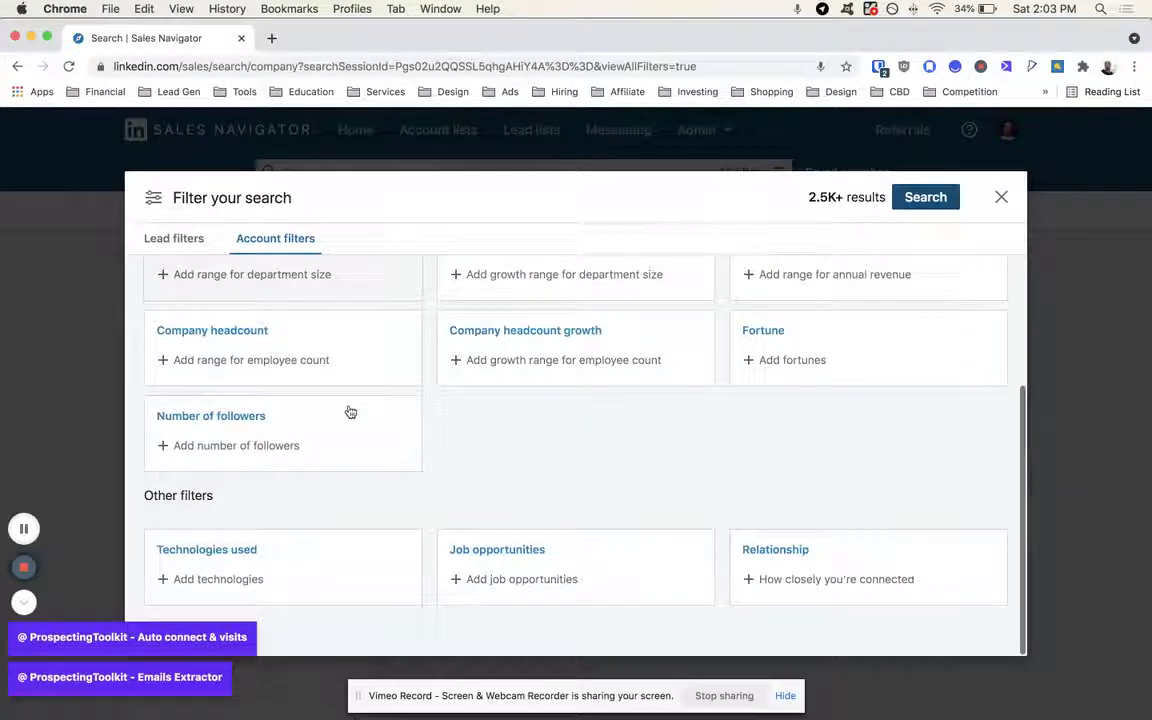
click(457, 580)
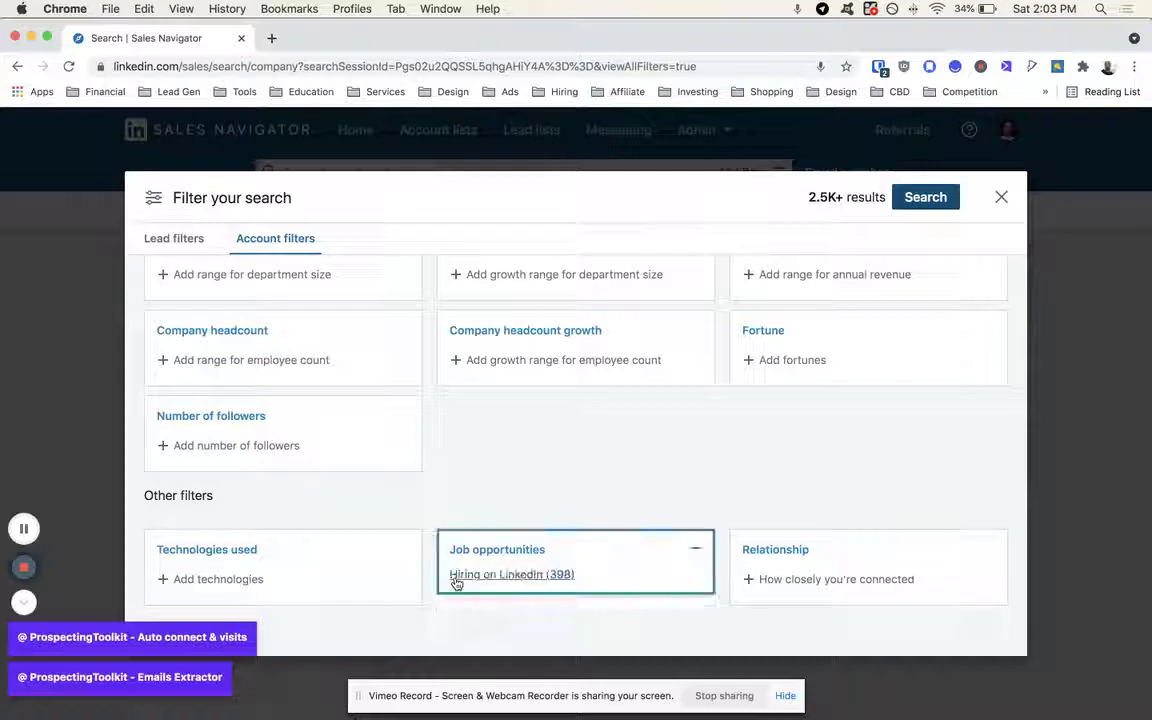
click(534, 576)
scroll(506, 457, up, 5)
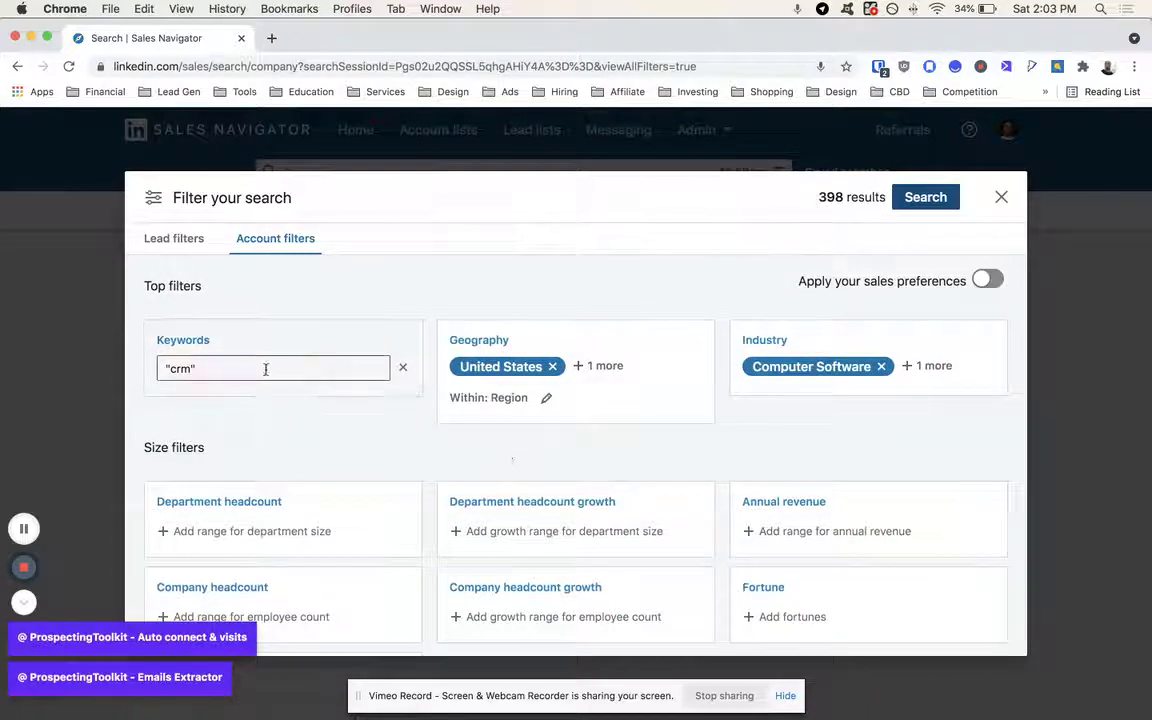
scroll(272, 470, down, 3)
Add WordPress as a technology filter, then remove it again.
click(283, 572)
text(wordp)
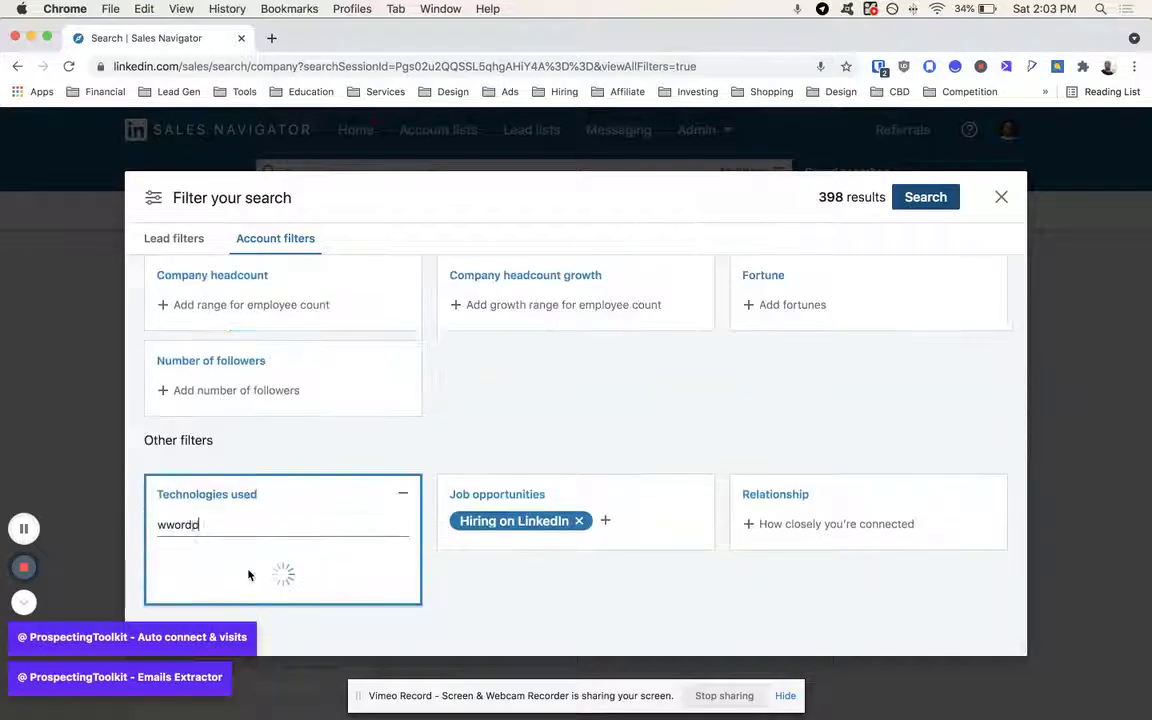
text(ress)
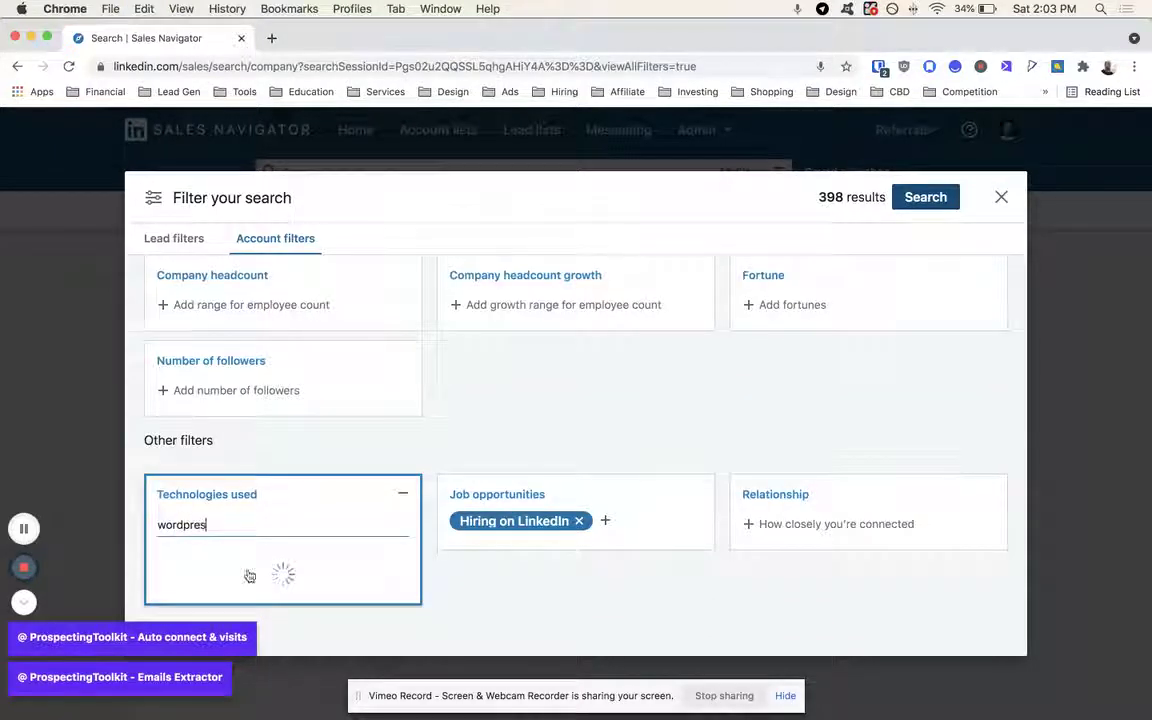
scroll(228, 570, down, 2)
click(188, 479)
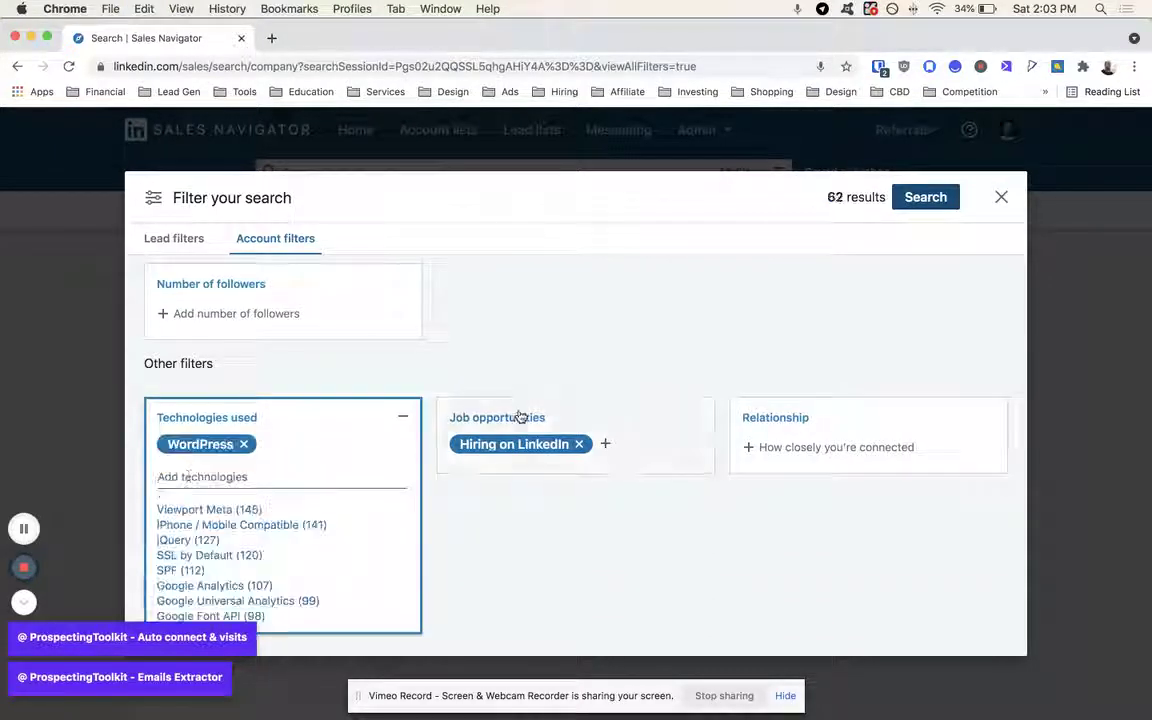
click(243, 444)
scroll(470, 370, up, 10)
scroll(512, 303, down, 5)
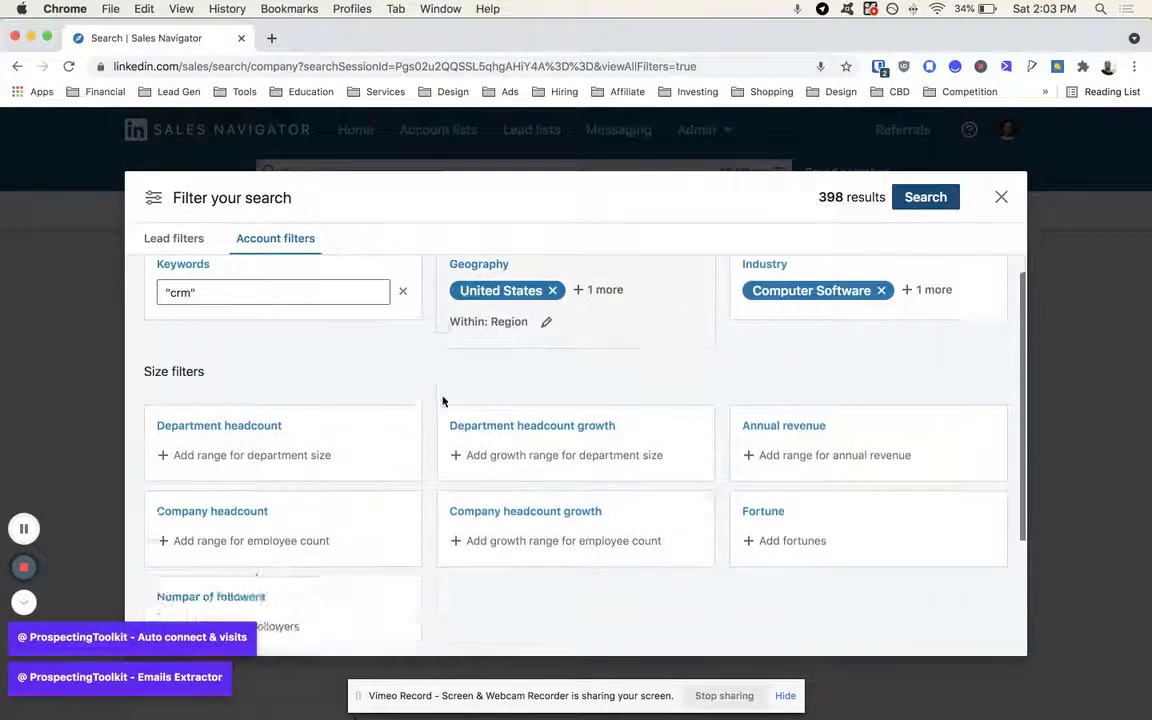
scroll(630, 520, up, 5)
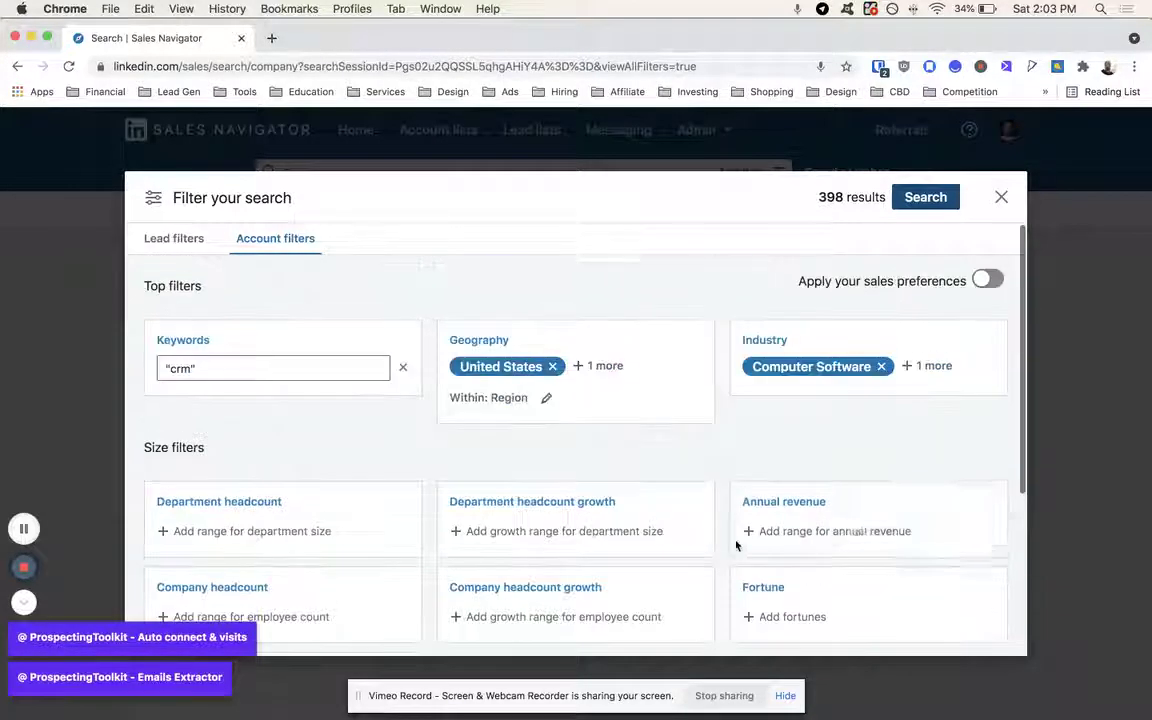
Apply a $1 million–$2 million annual revenue range and run the account search.
click(849, 531)
click(793, 455)
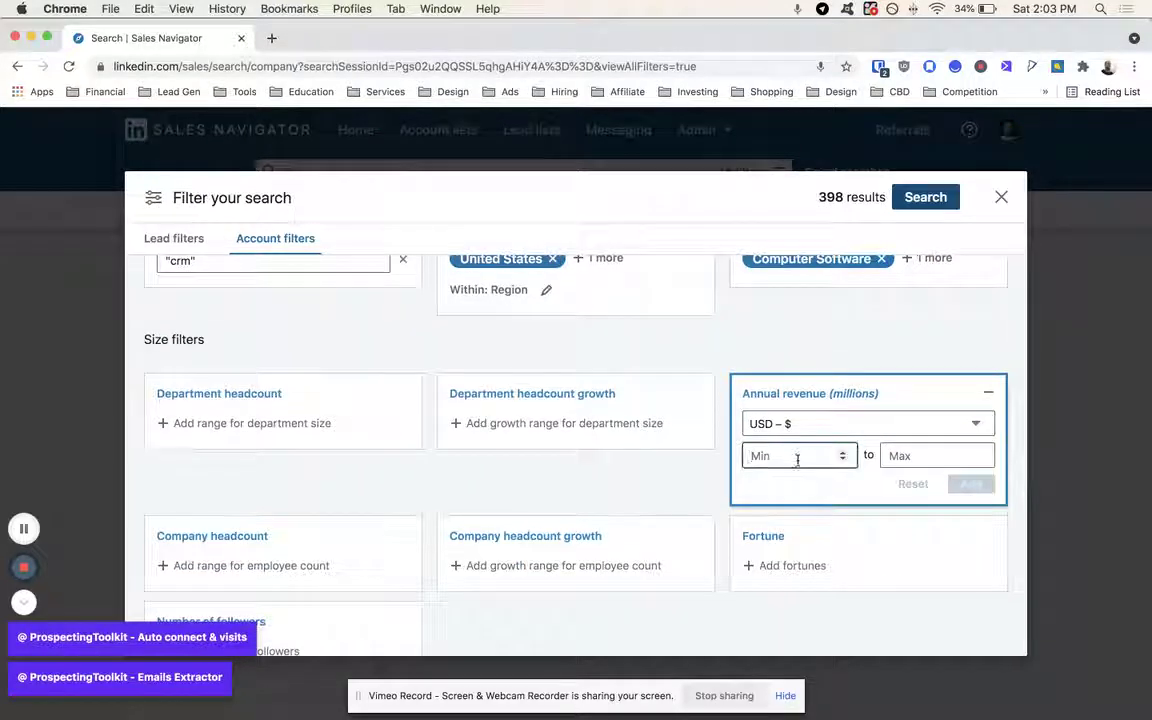
text(1)
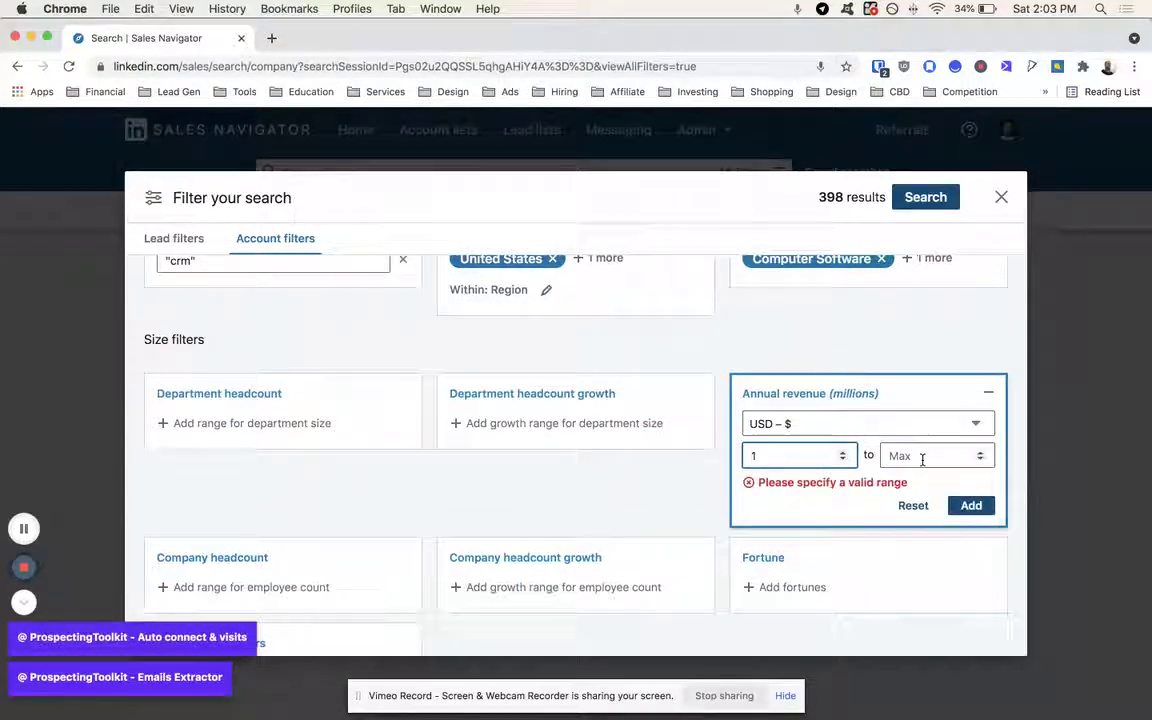
click(897, 455)
text(2)
click(969, 568)
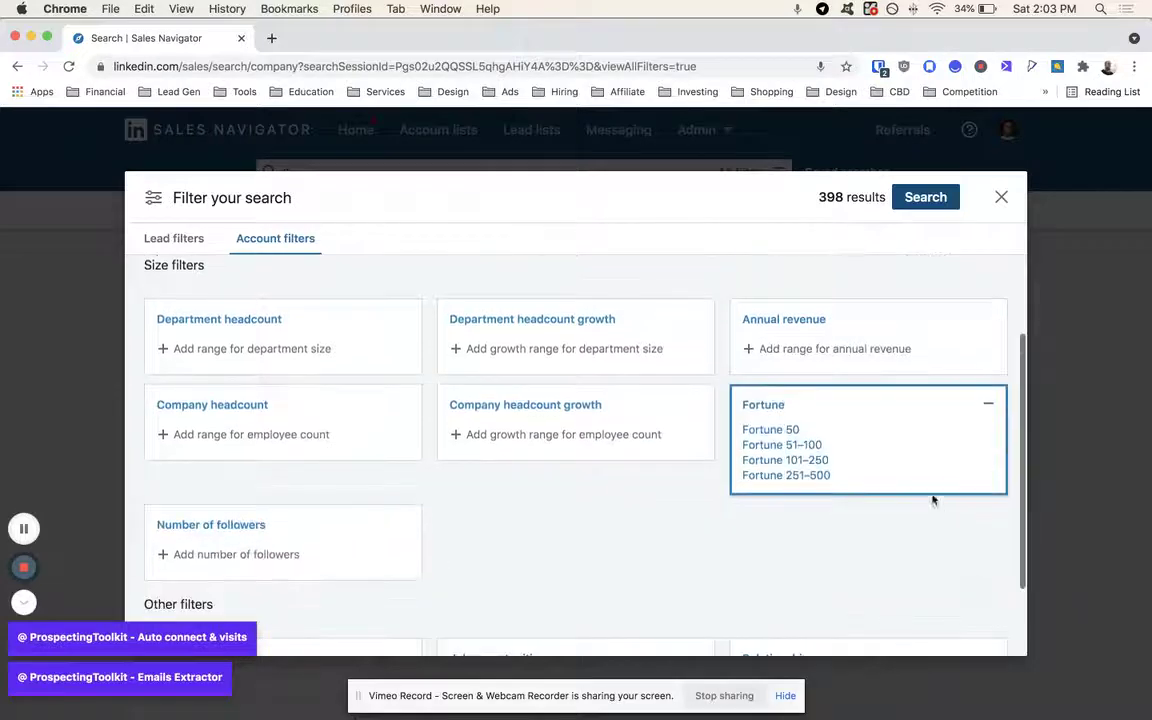
click(815, 275)
click(801, 455)
text(1)
click(897, 455)
text(2)
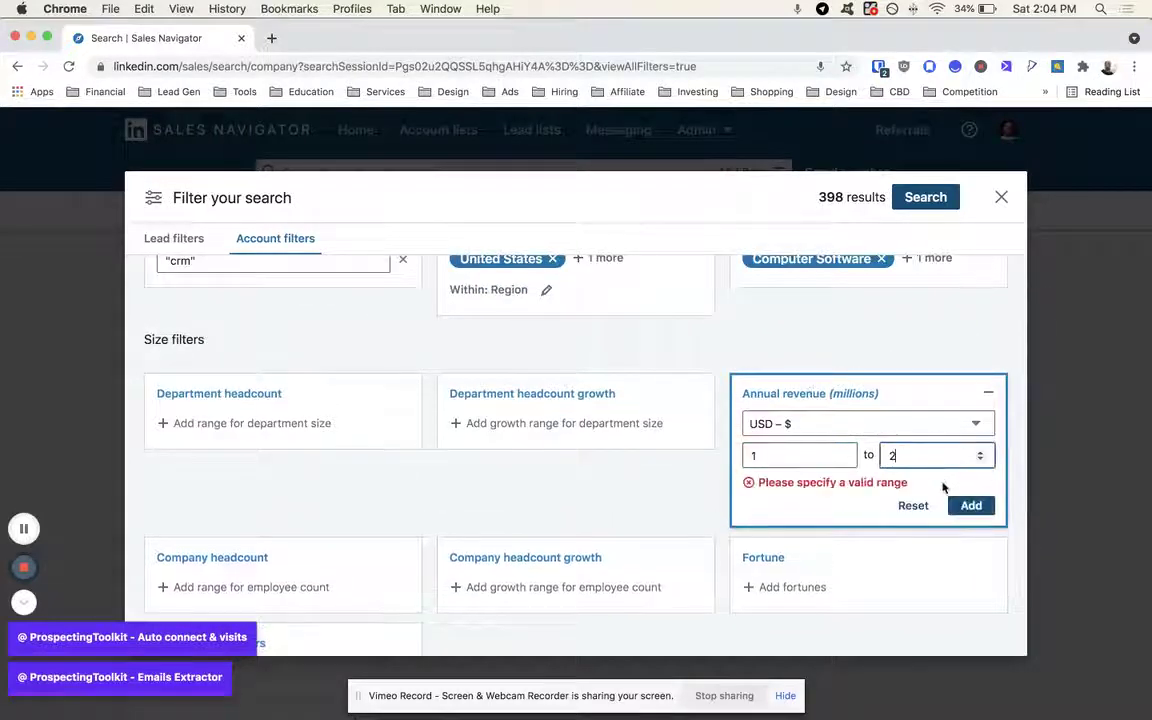
click(968, 484)
scroll(548, 449, up, 3)
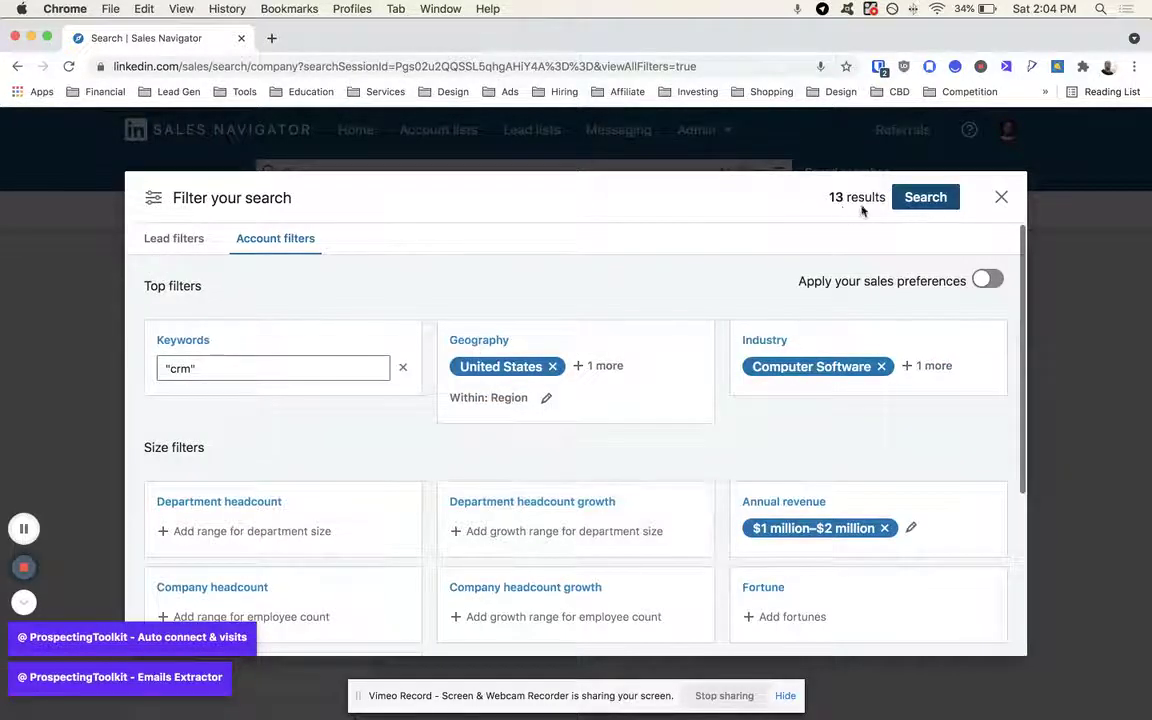
click(922, 197)
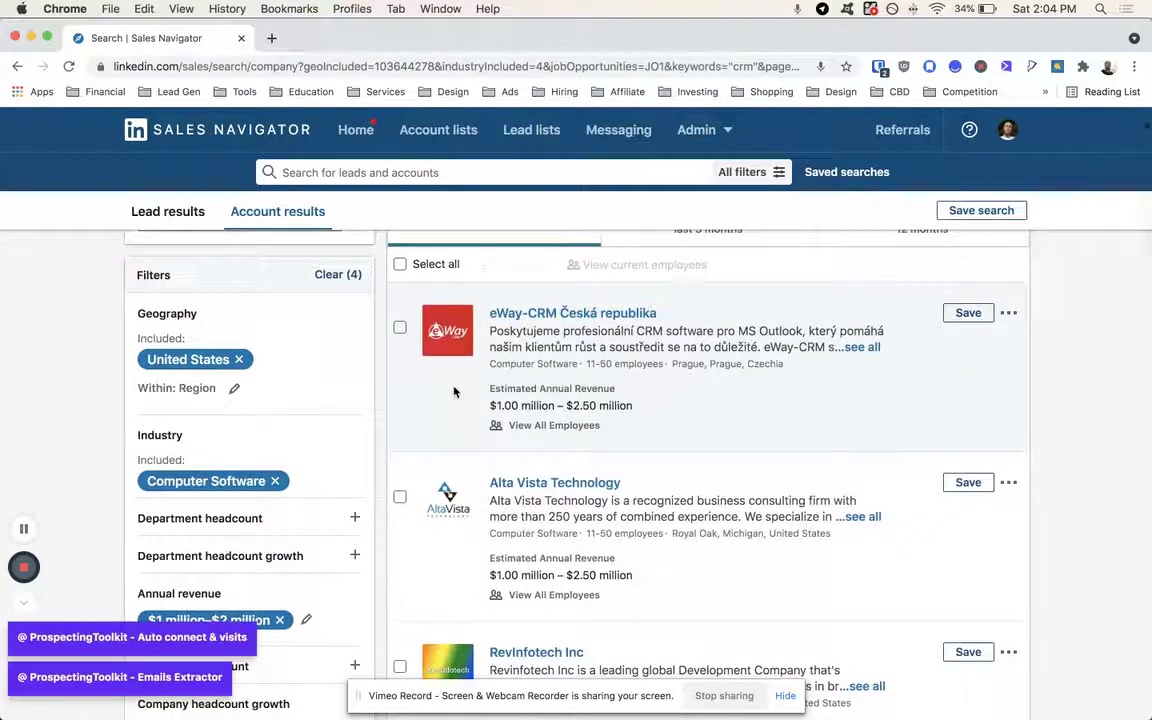
Scroll through the 13 account results, led by eWay-CRM Česká republika and Alta Vista Technology.
scroll(458, 391, down, 3)
scroll(612, 288, up, 1)
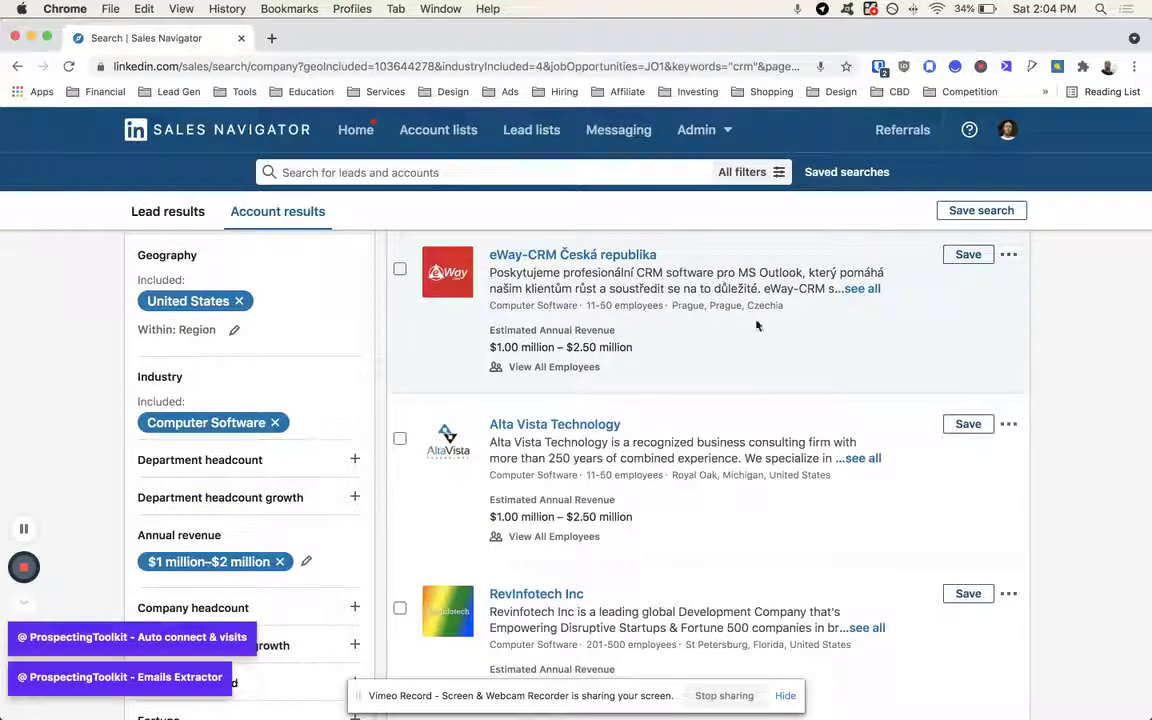
mouse_move(200, 302)
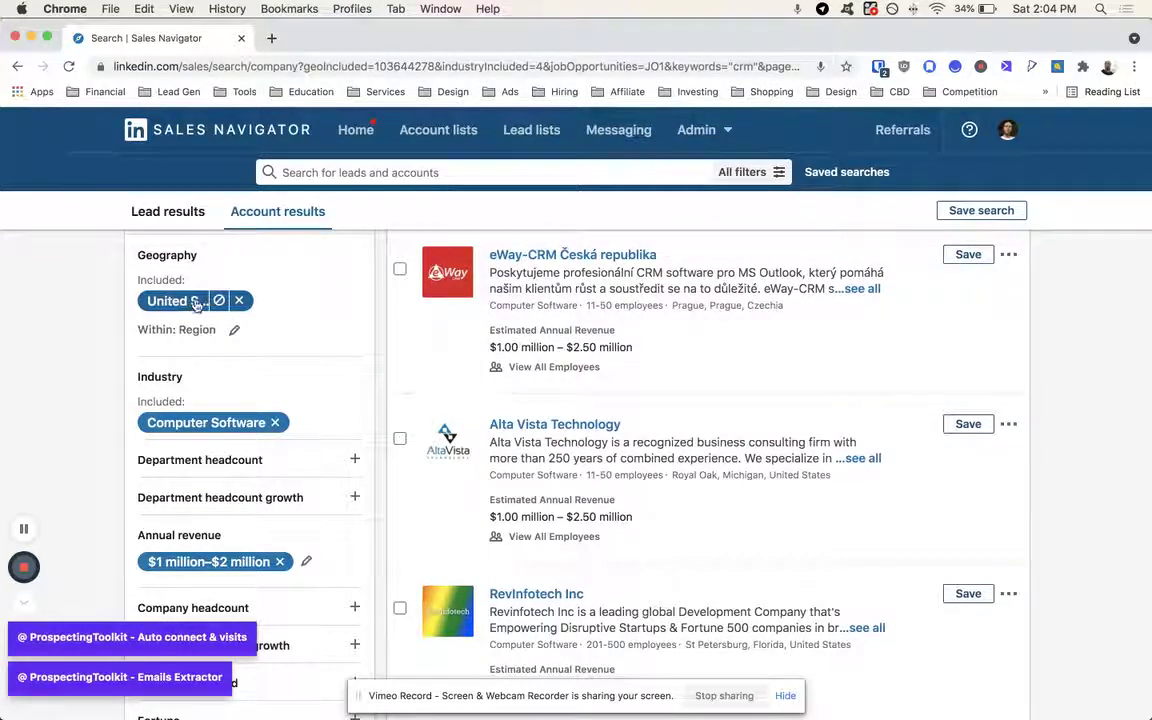
scroll(579, 424, down, 3)
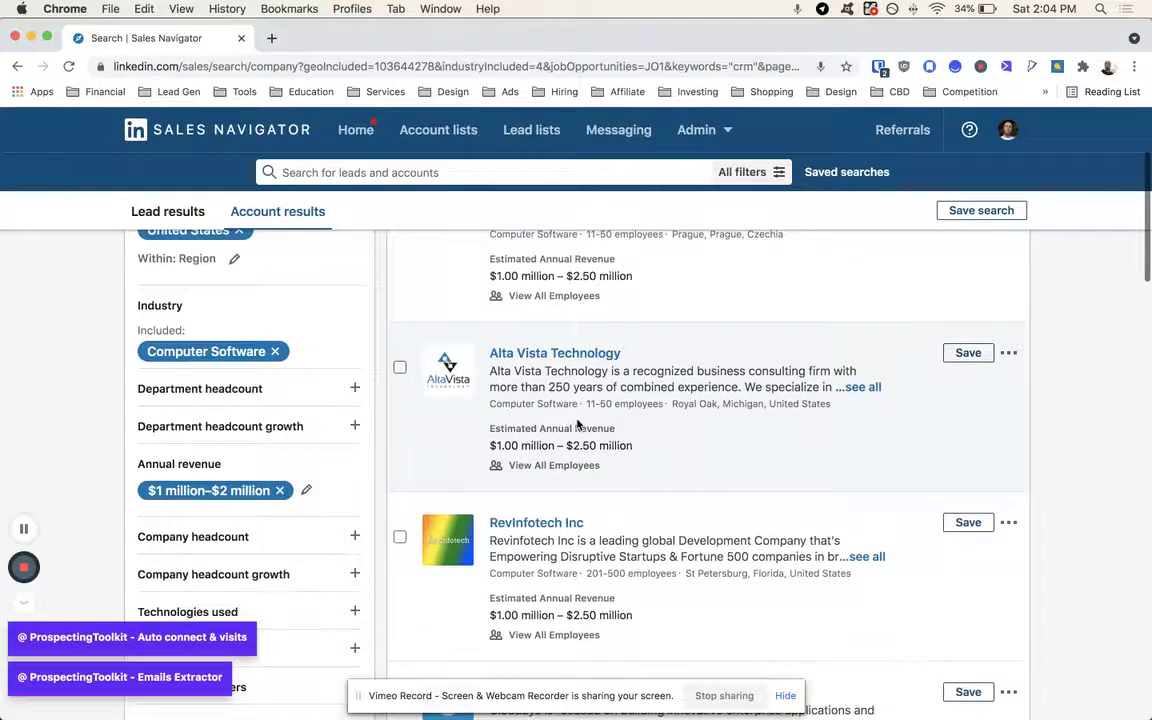
scroll(577, 424, up, 5)
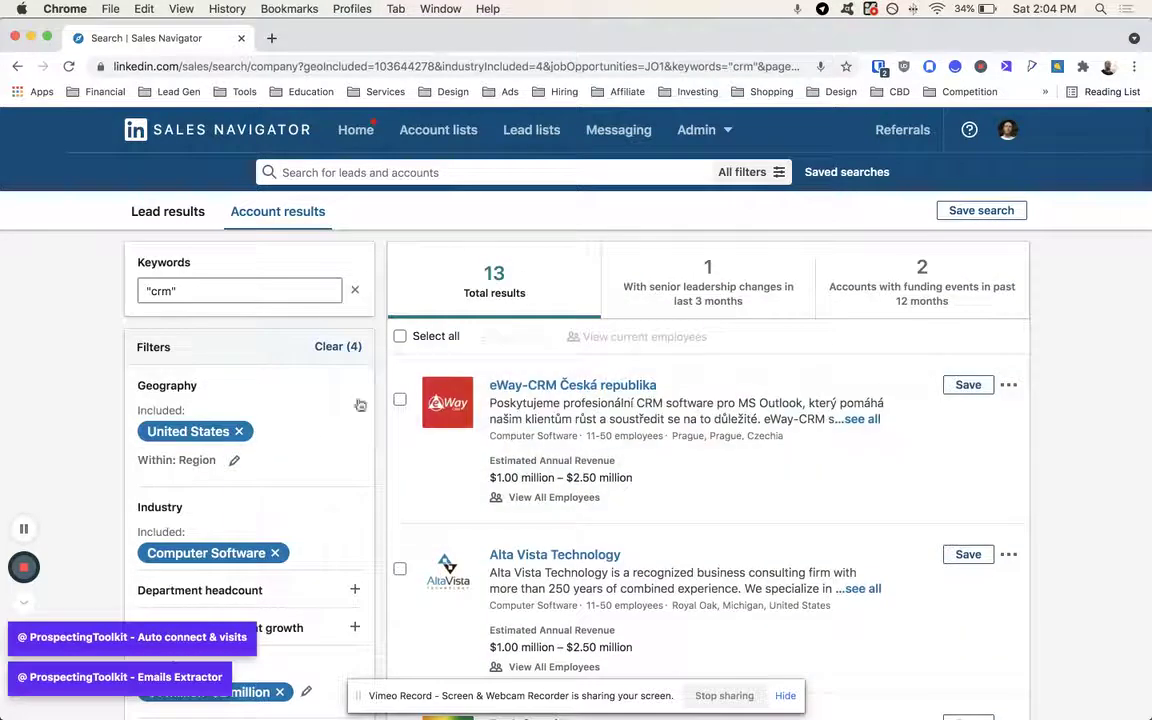
scroll(525, 483, down, 1)
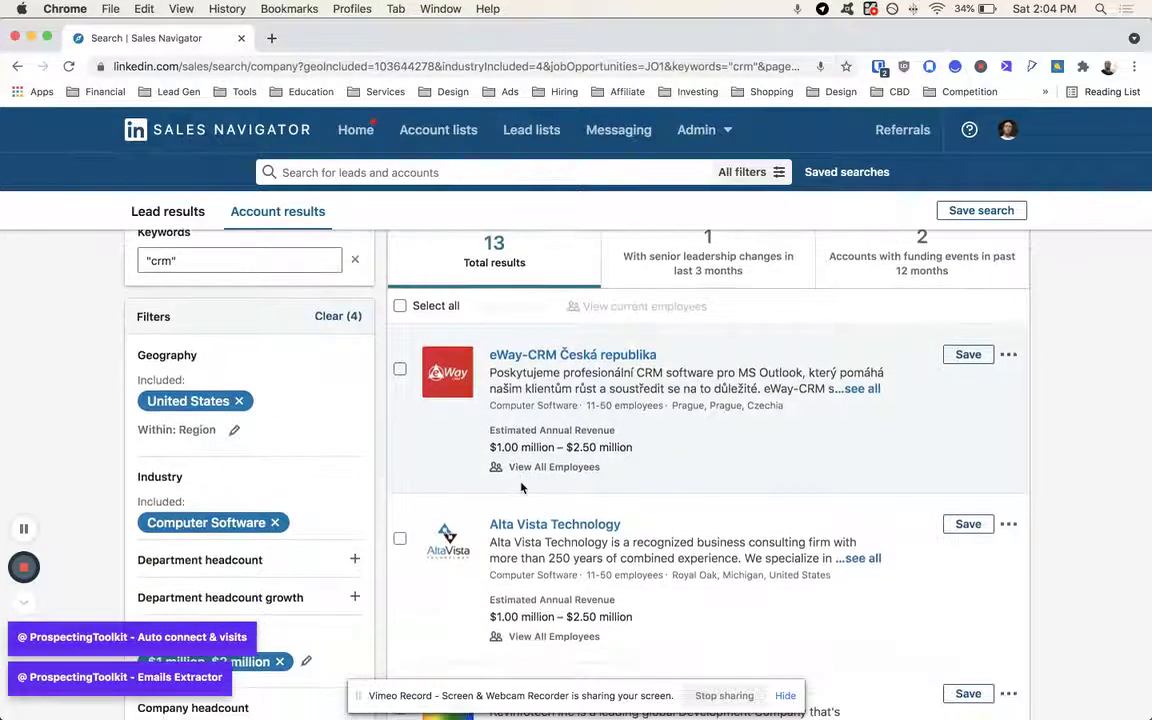
scroll(605, 473, up, 1)
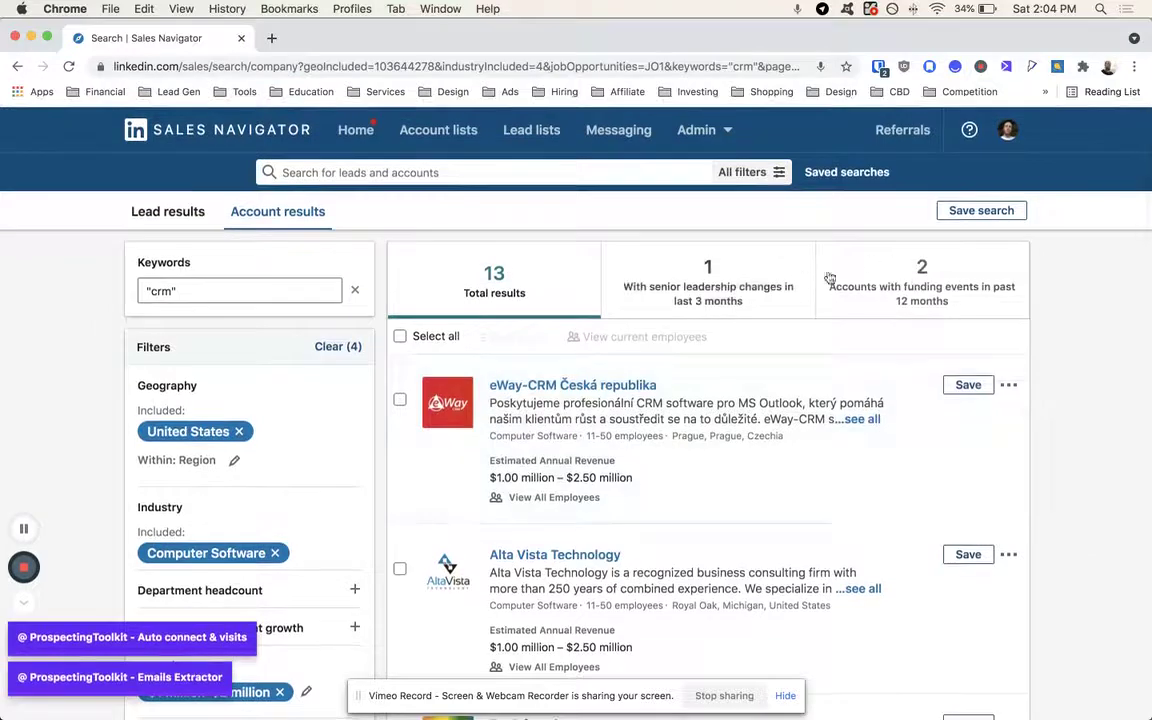
Filter the crm accounts to senior leadership changes in the last 3 months, leaving only Apty.
click(724, 292)
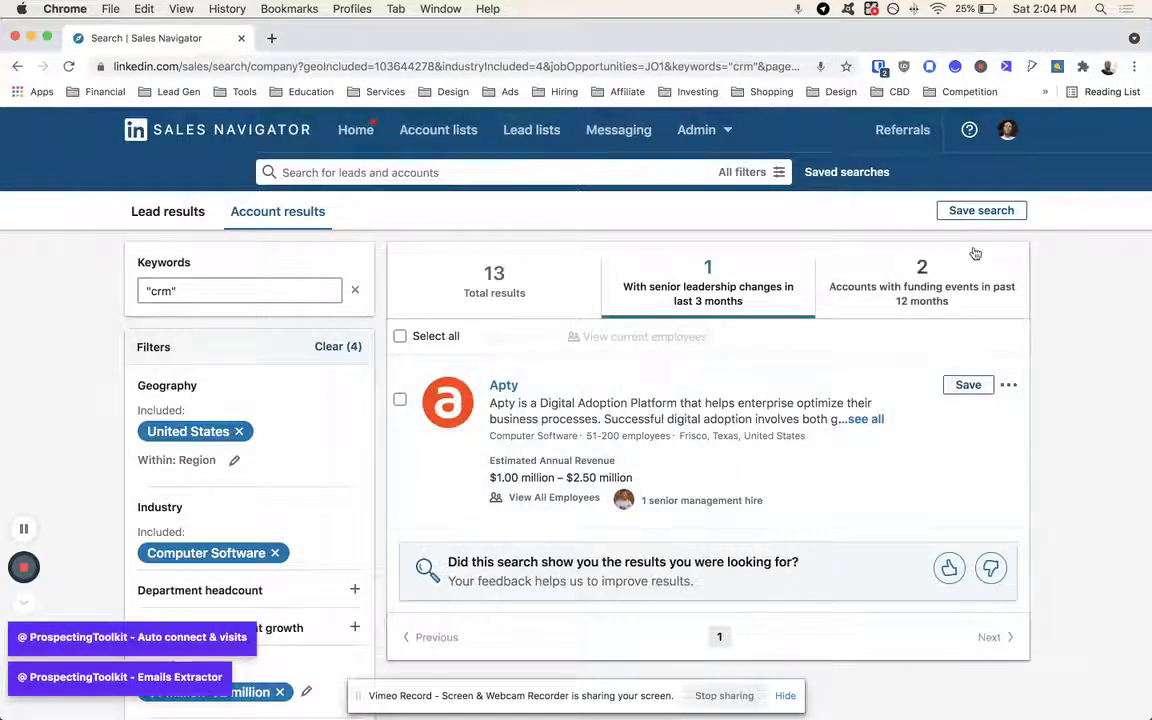
Show the crm accounts with funding events in the past 12 months: Databook and Apty.
click(919, 284)
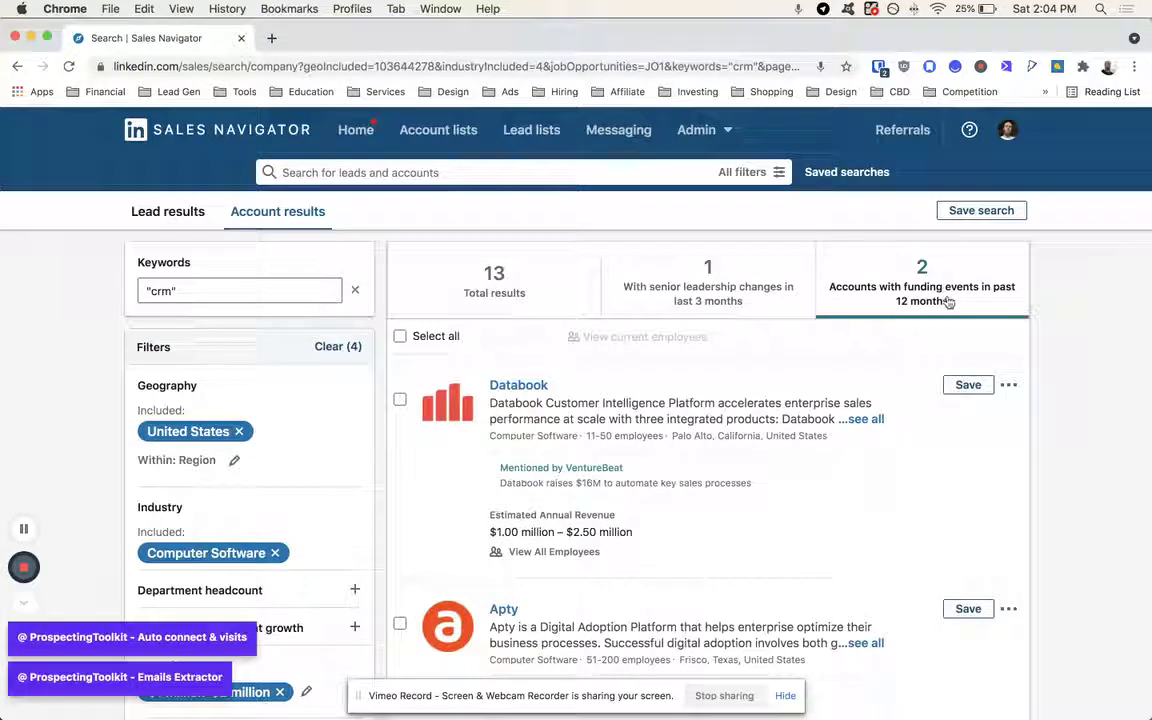
scroll(985, 300, down, 1)
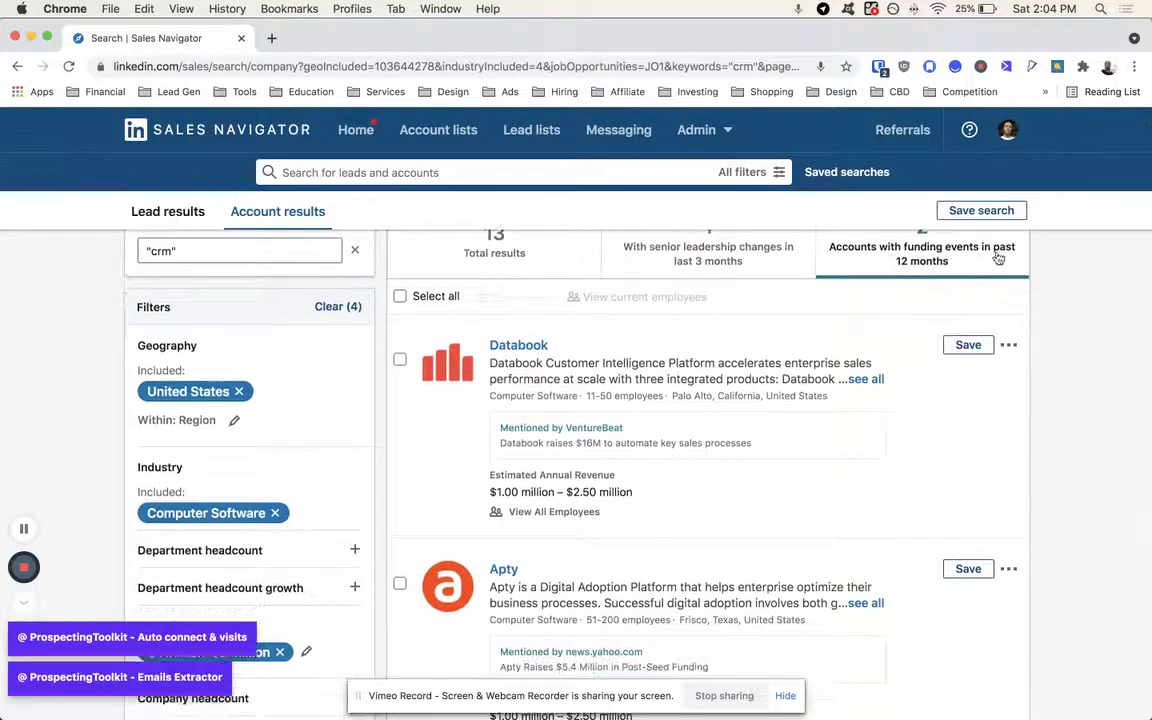
scroll(954, 306, down, 1)
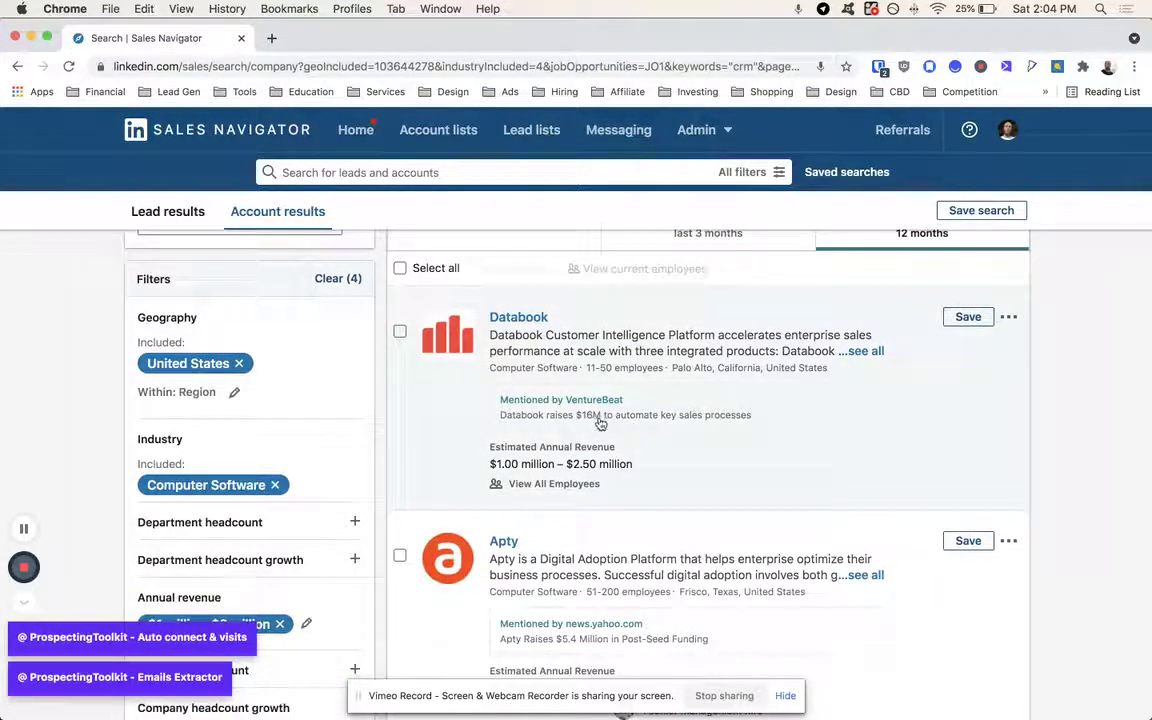
scroll(600, 412, down, 1)
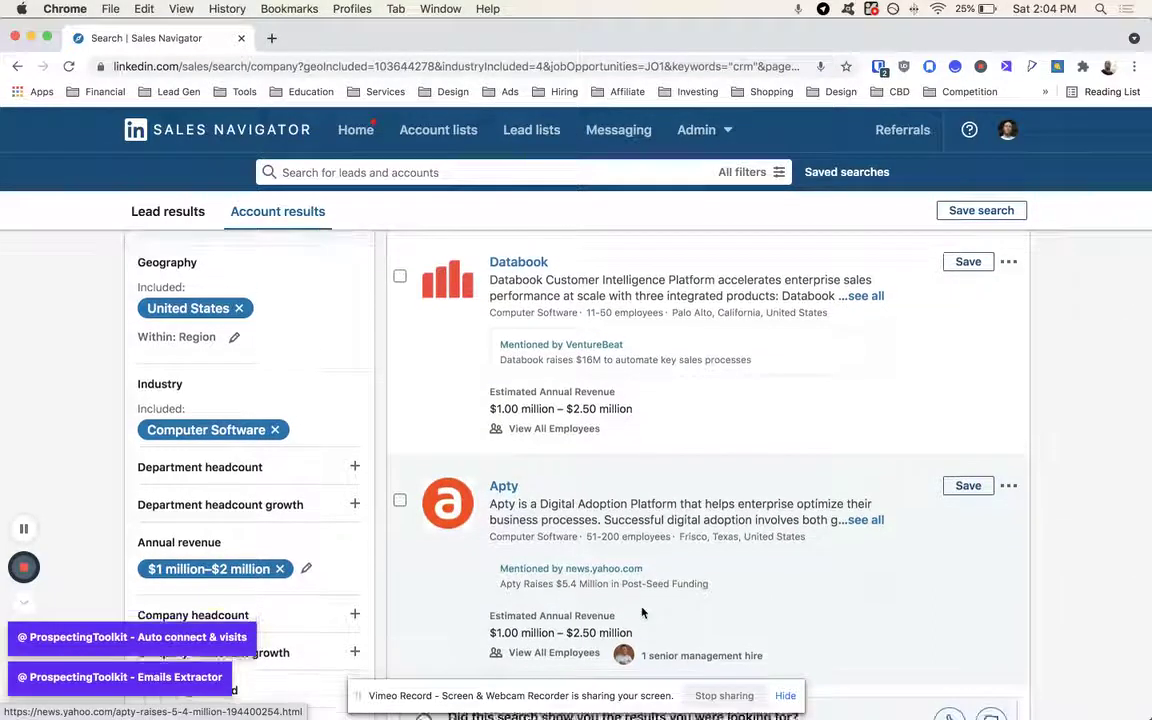
scroll(590, 588, down, 1)
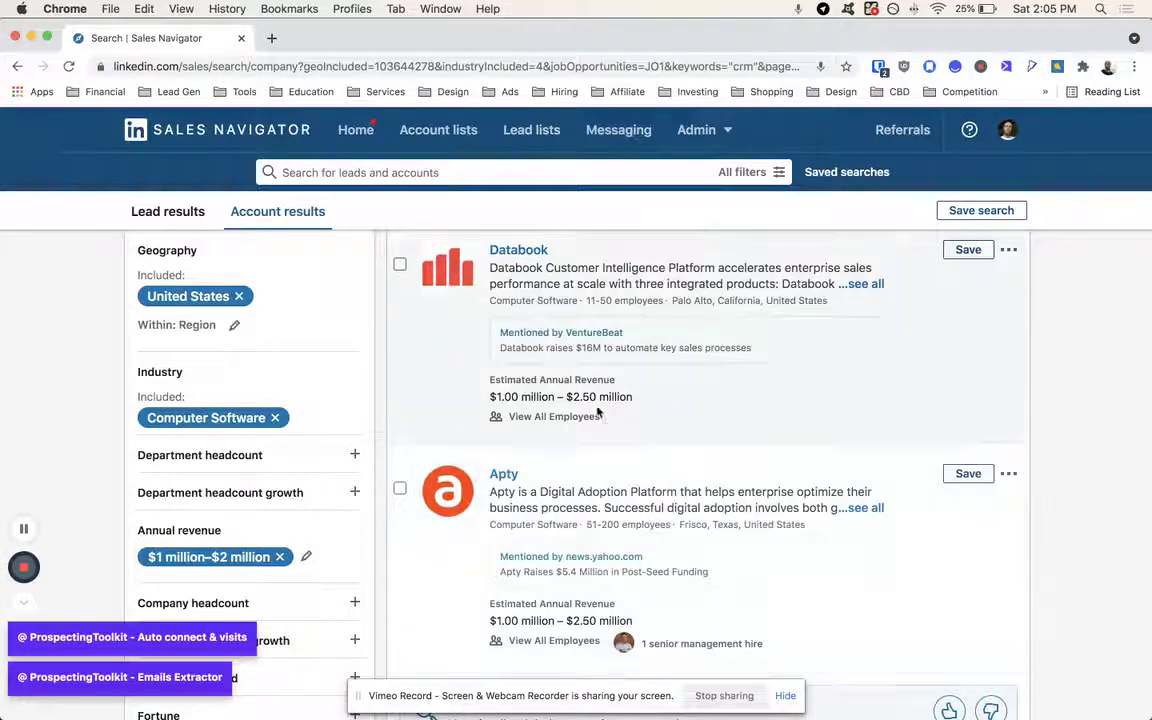
scroll(65, 388, up, 3)
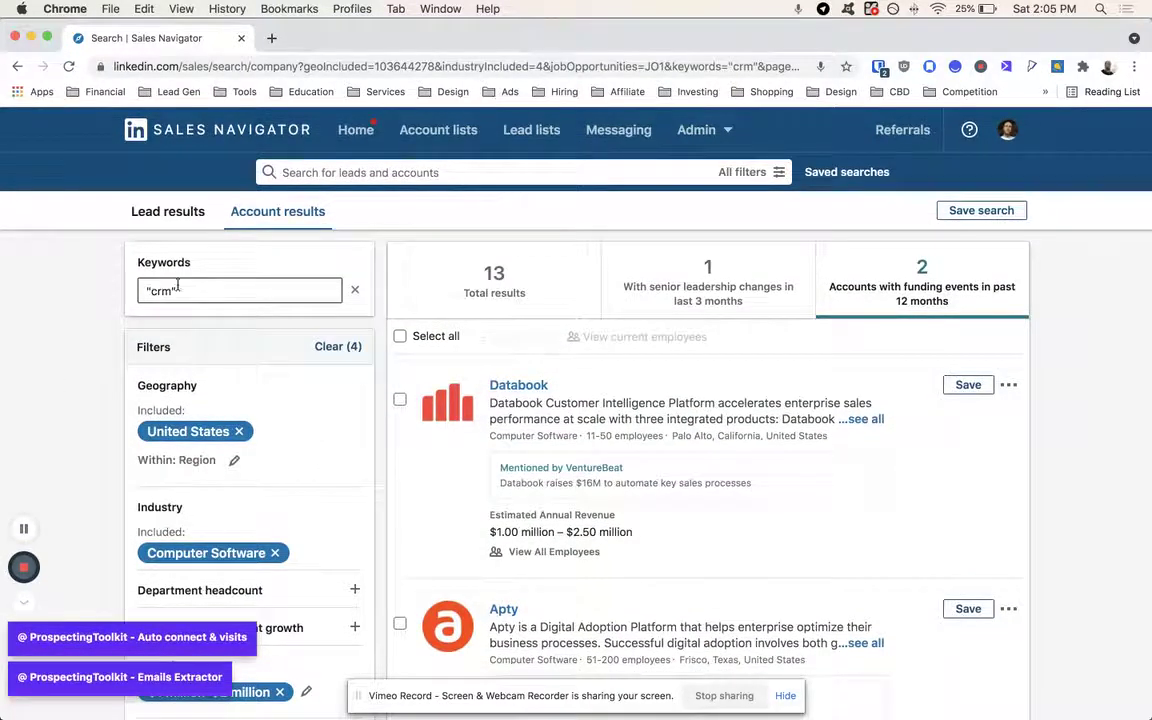
scroll(65, 314, down, 3)
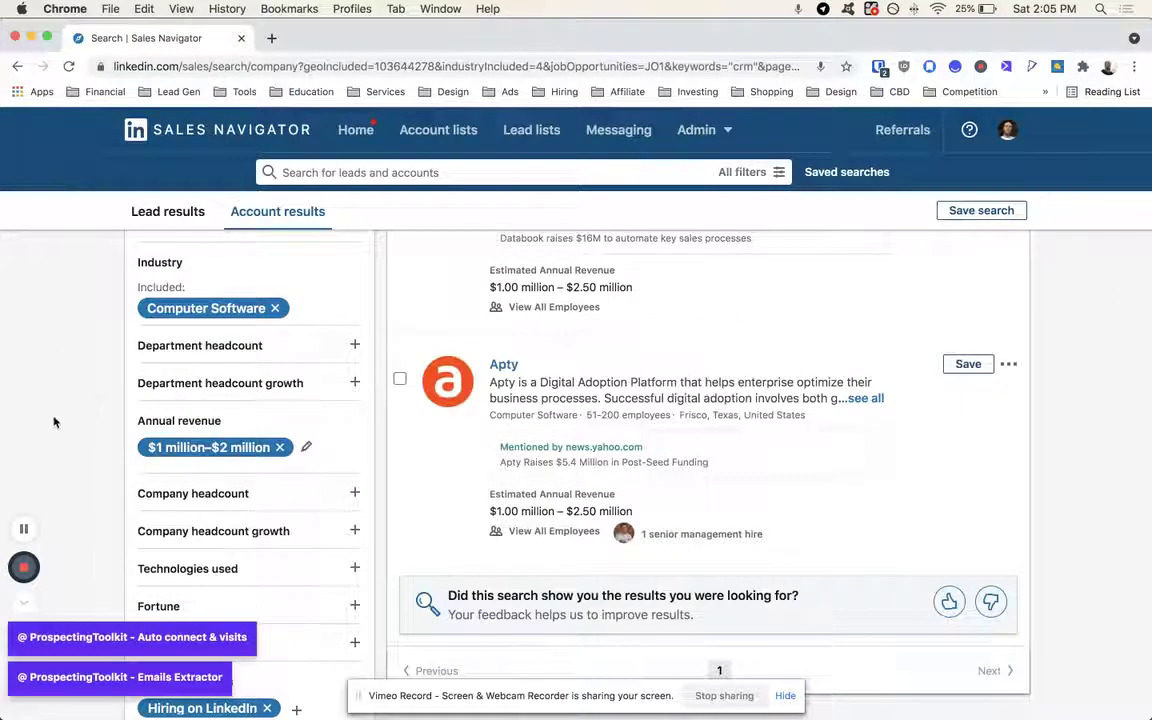
scroll(103, 420, down, 1)
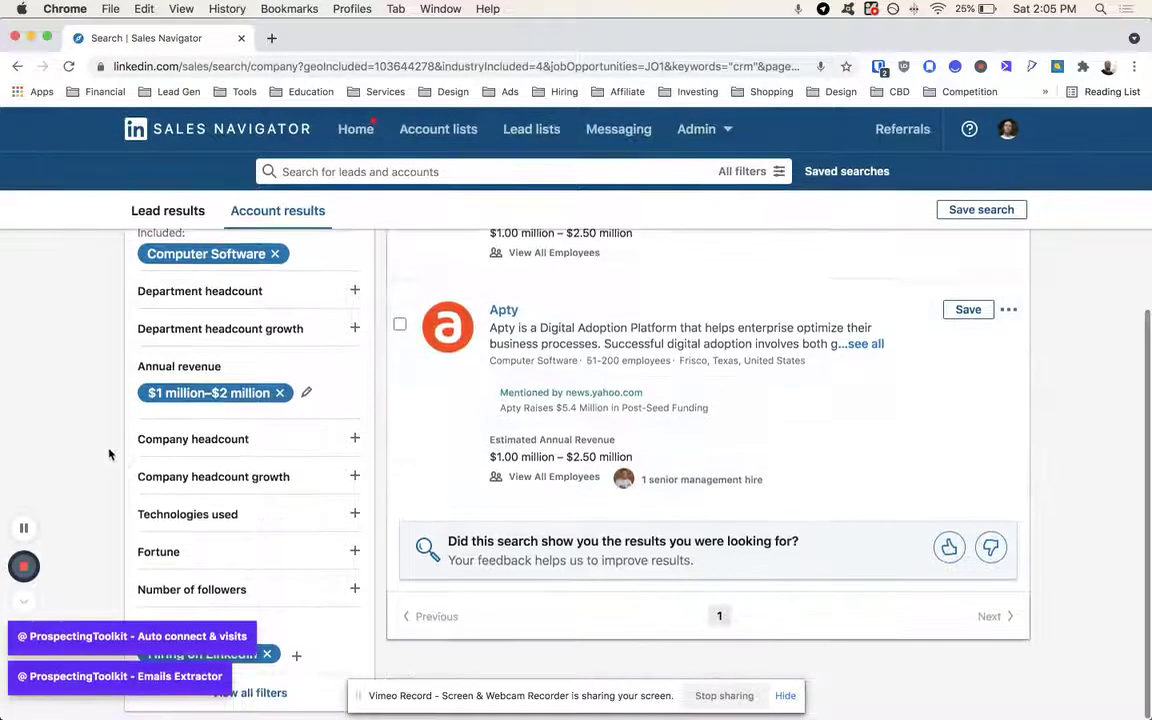
scroll(107, 453, up, 3)
scroll(107, 453, down, 3)
scroll(88, 440, up, 5)
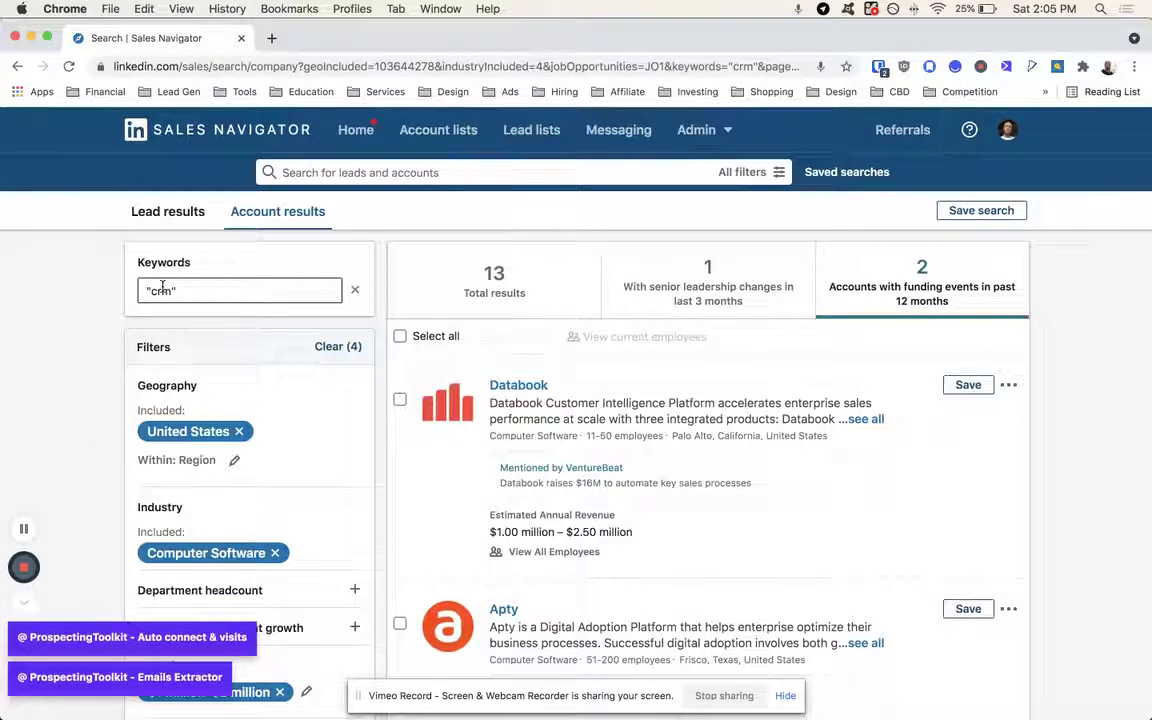
Replace the crm keyword with 'business process automation', then try 'workflow automation'.
double_click(158, 289)
key(BackSpace)
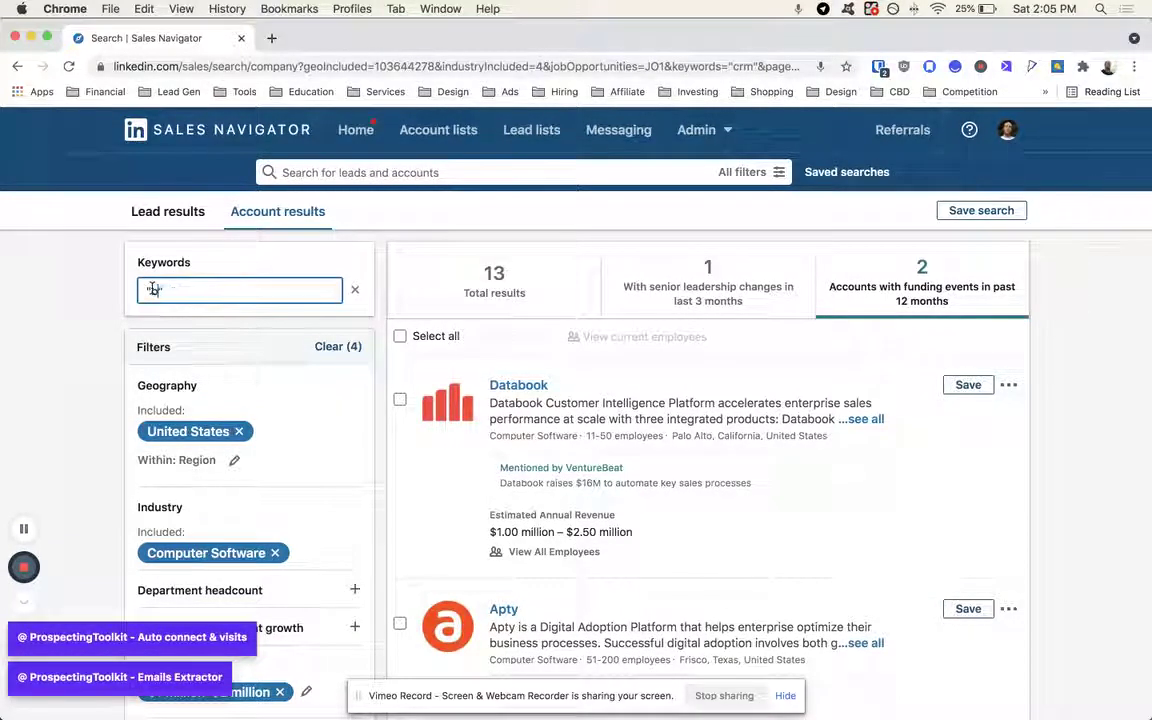
text(business process automation")
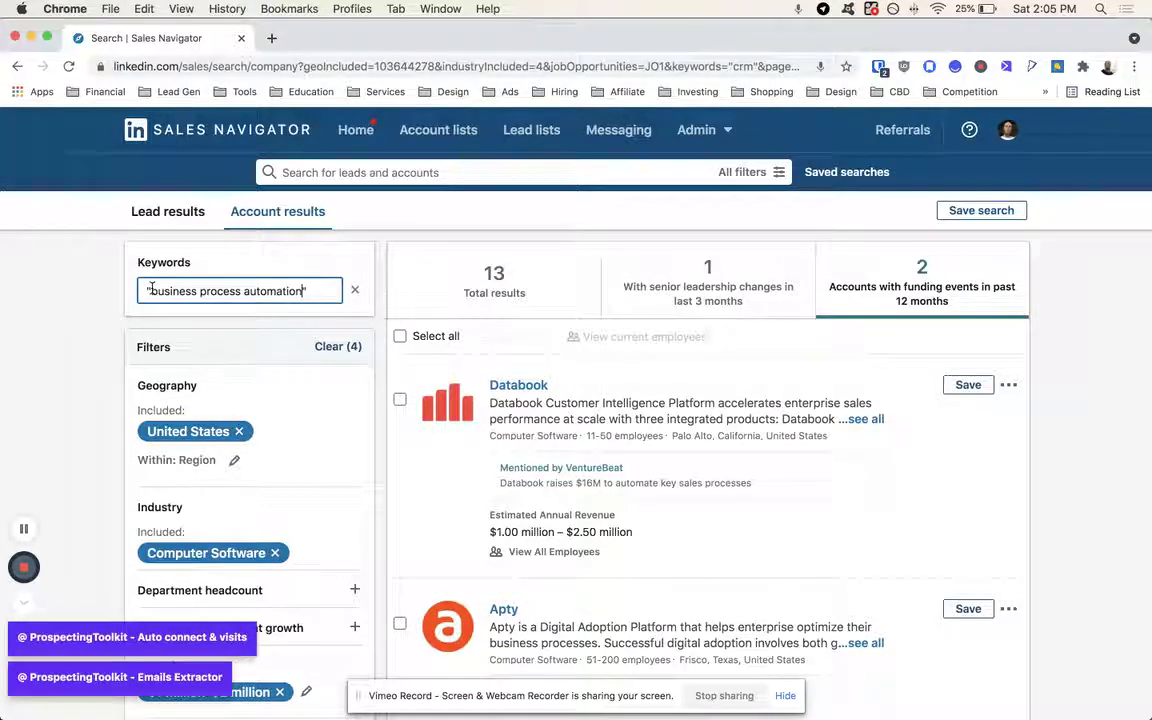
key(Return)
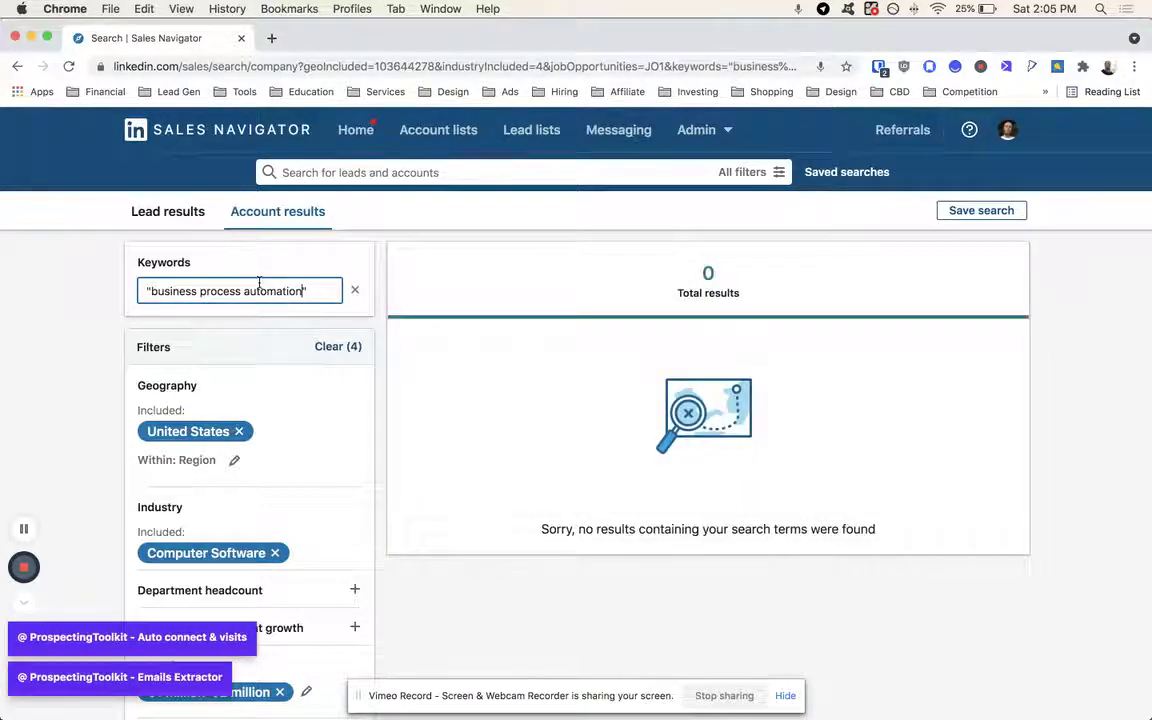
key(super+Left)
key(shift+super+Right)
text(")
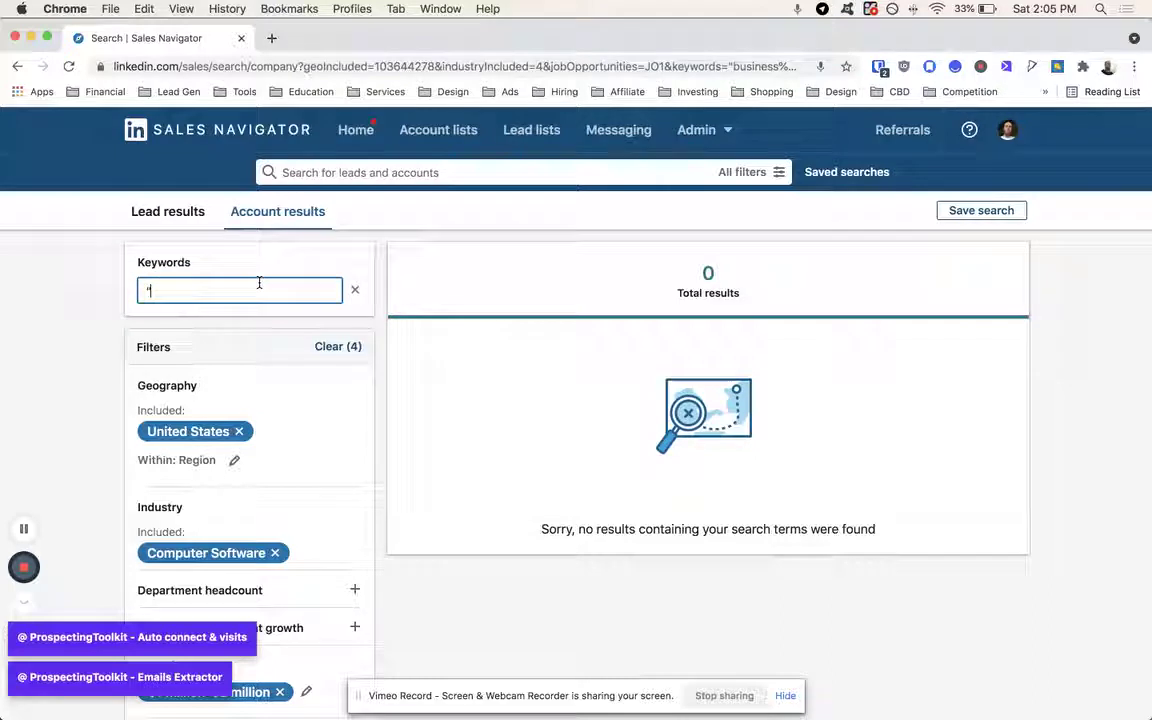
text(workflow automation")
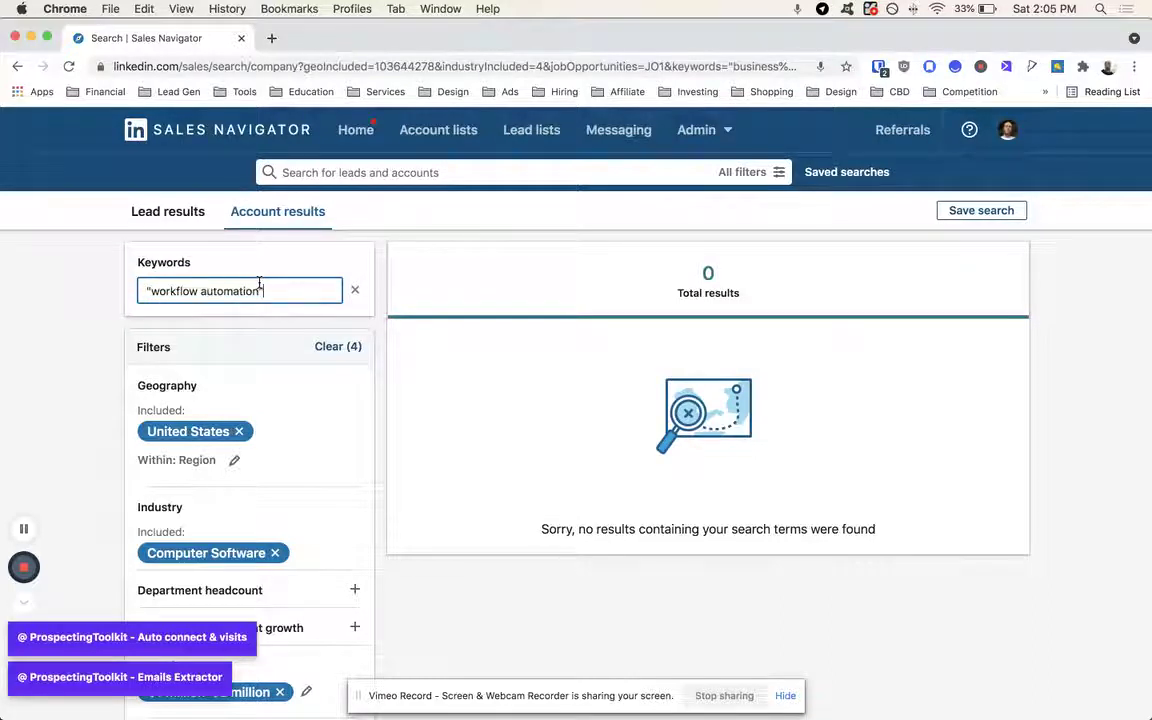
key(Return)
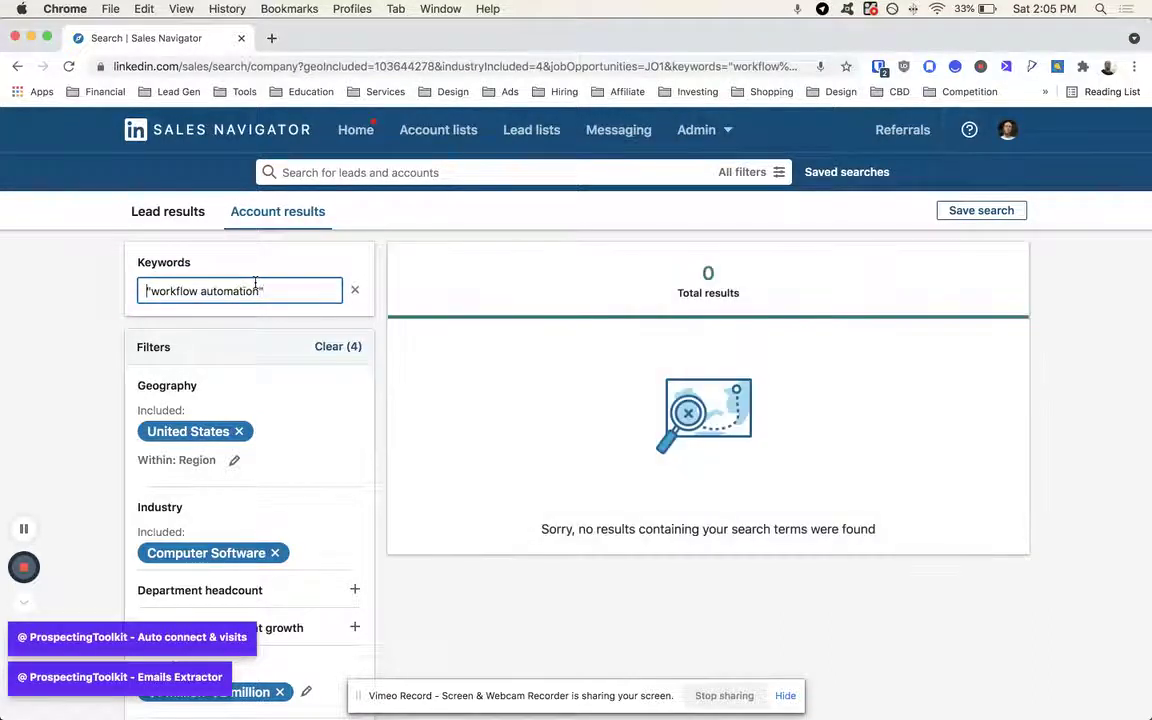
Search accounts for "automation", getting 21 results led by Hatch and itopia.
key(shift+super+Right)
text("automation)
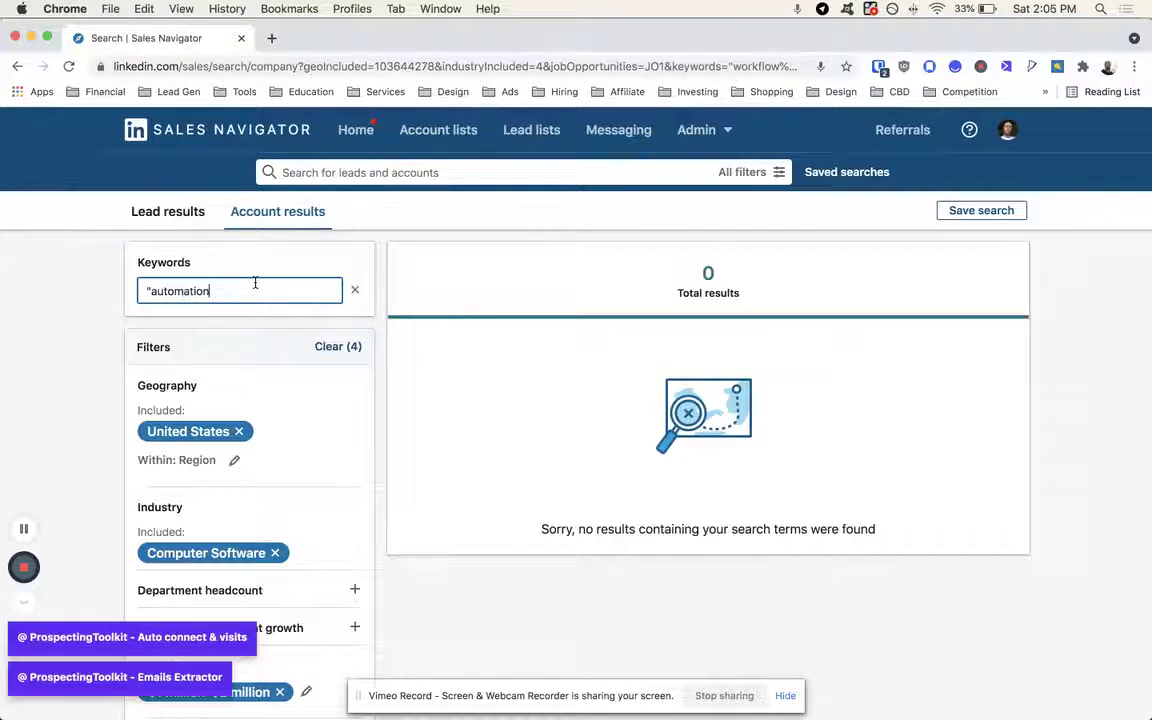
text(")
key(Return)
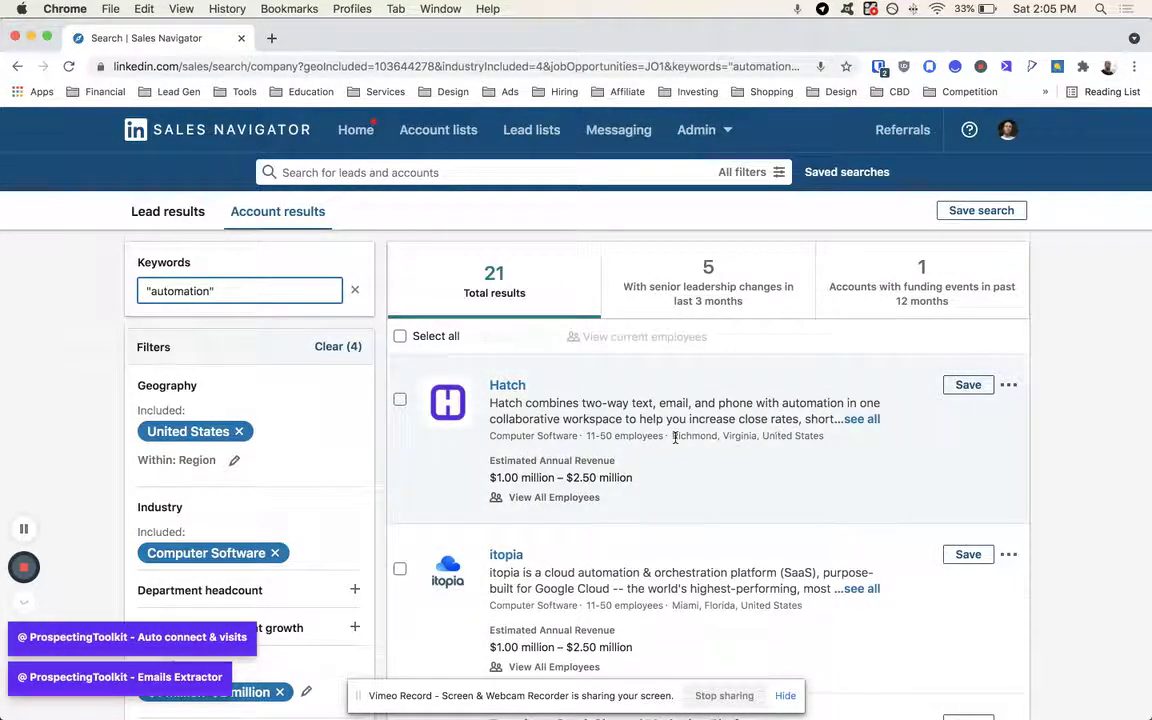
scroll(587, 465, down, 2)
scroll(590, 469, down, 1)
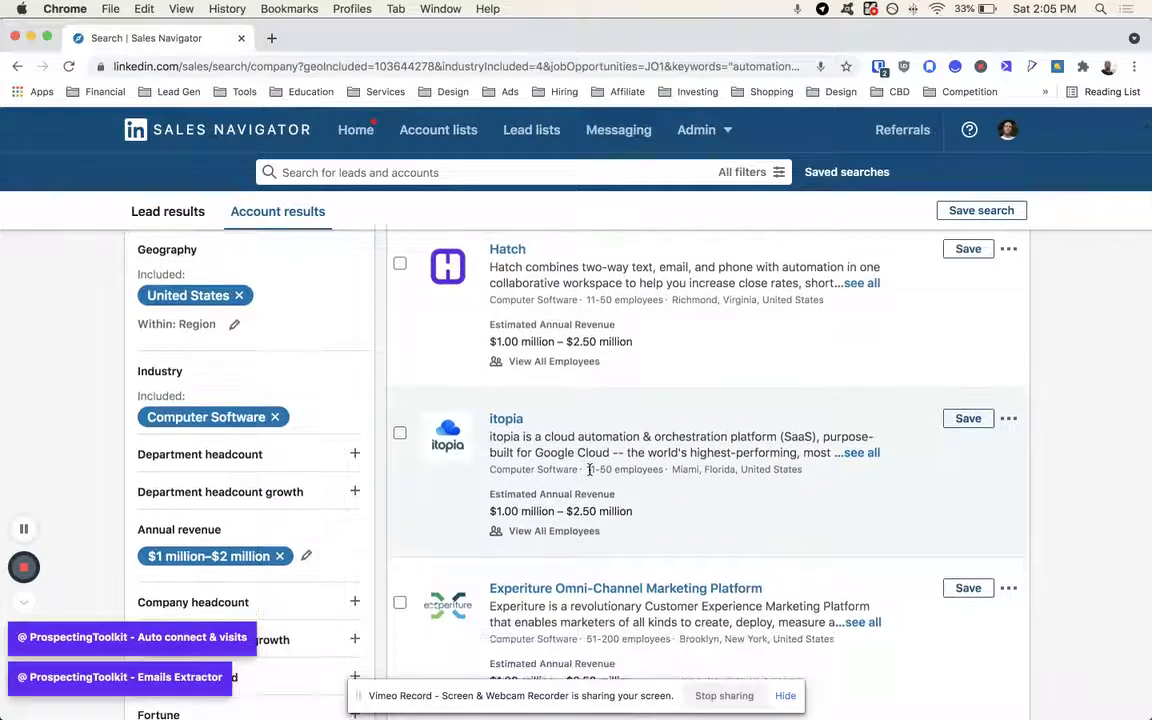
Remove the $1 million–$2 million annual revenue filter, widening results to 870 accounts.
click(281, 557)
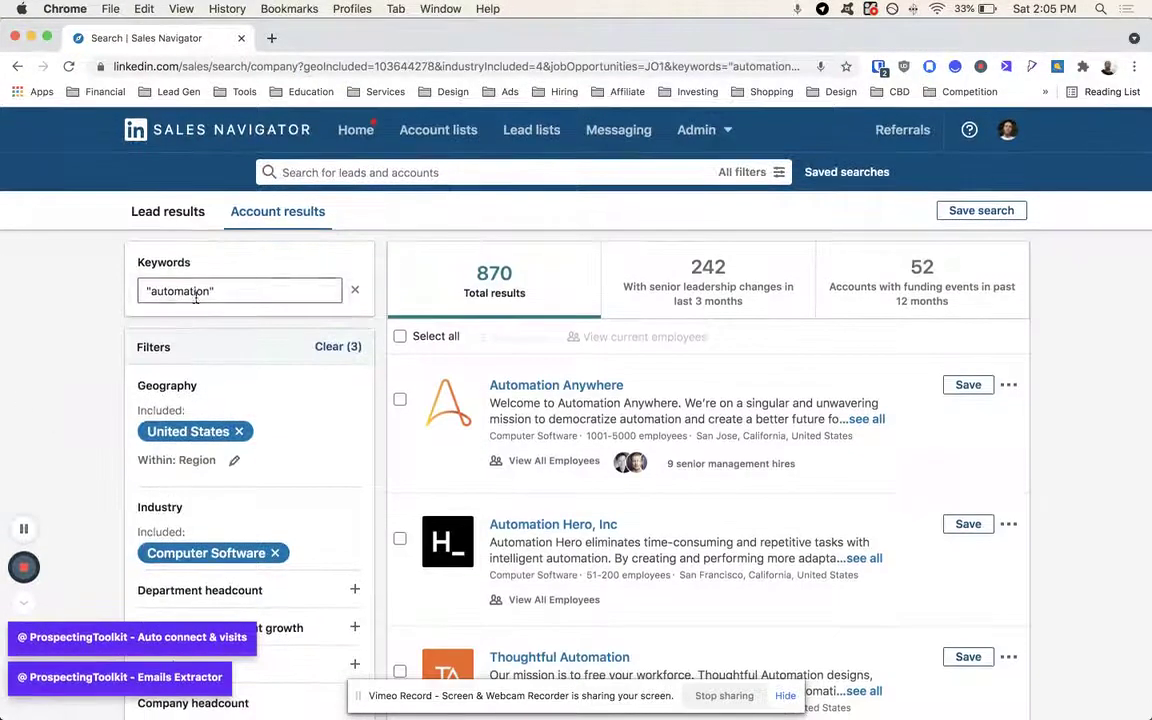
scroll(789, 406, down, 3)
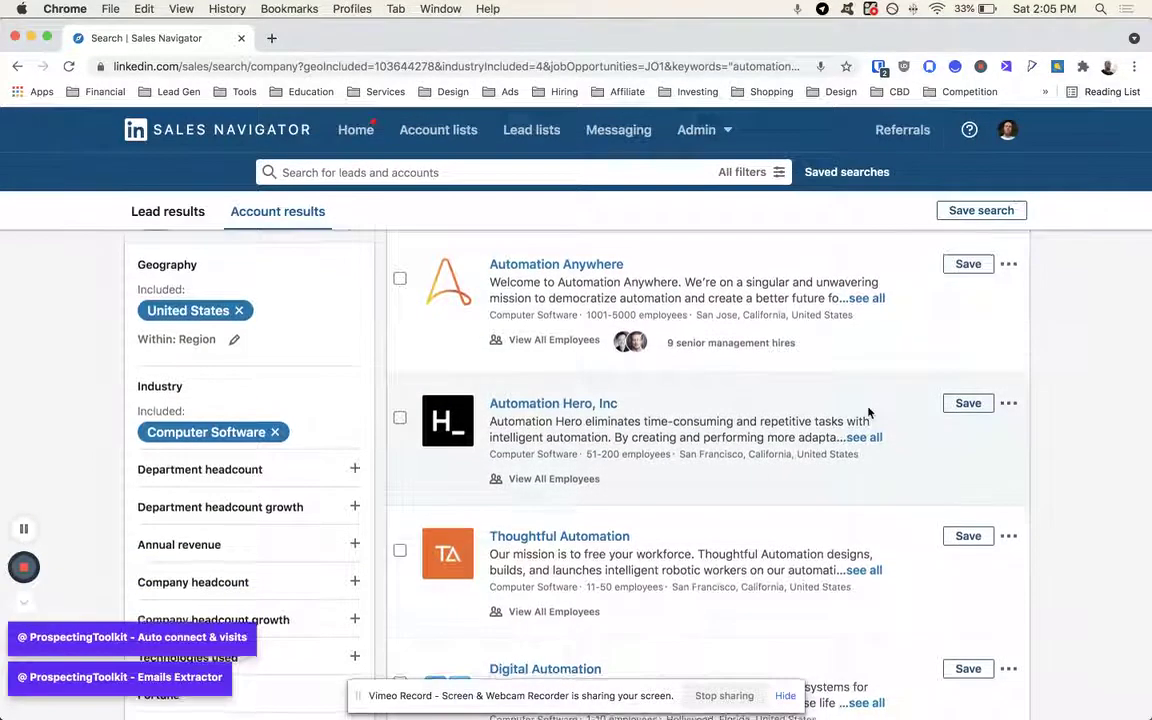
scroll(866, 411, up, 3)
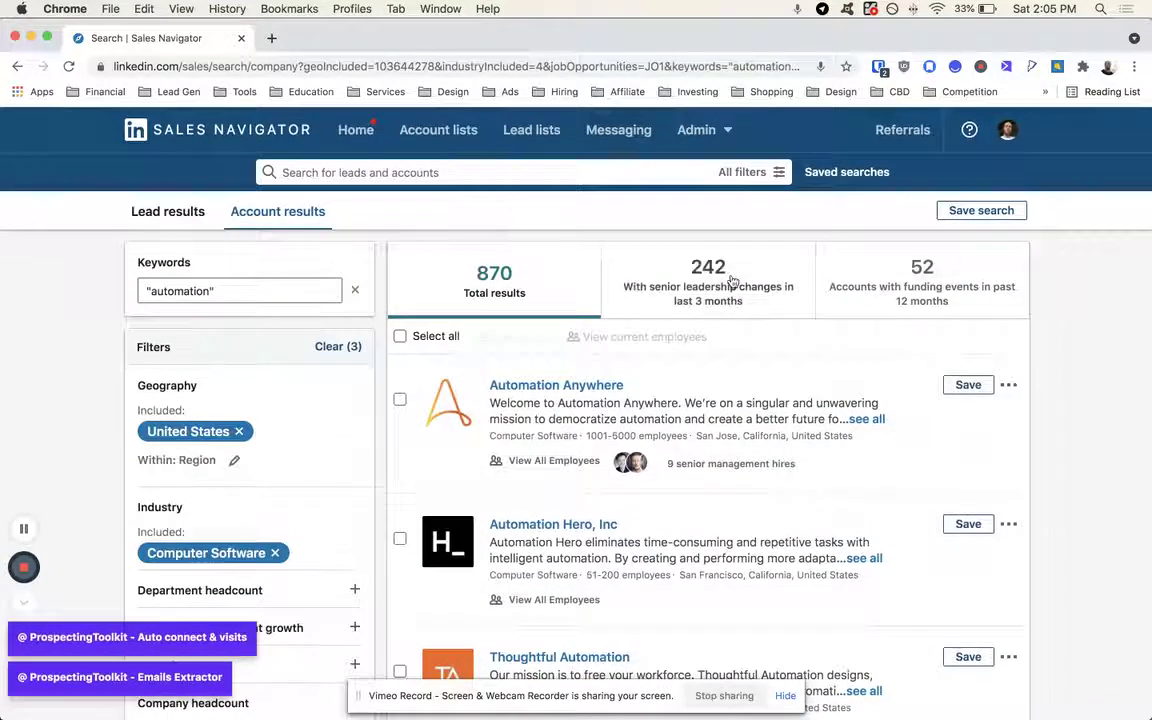
Narrow the automation accounts to the 242 with senior leadership changes.
click(732, 284)
scroll(913, 342, down, 4)
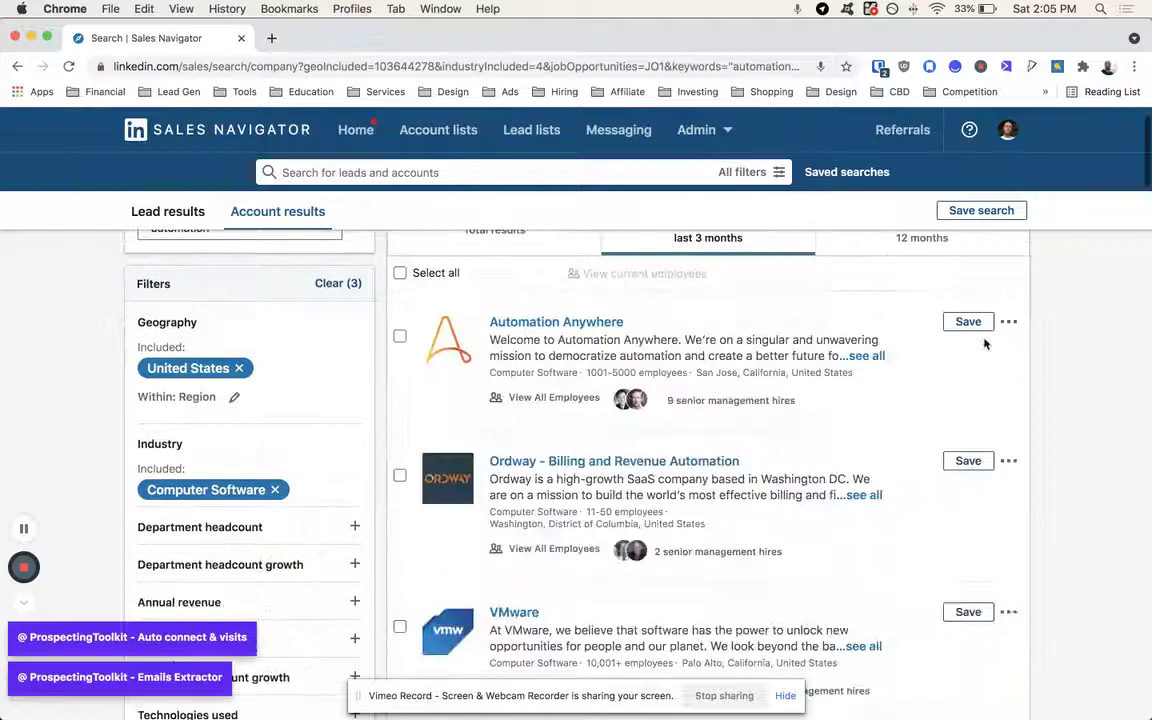
scroll(714, 327, up, 5)
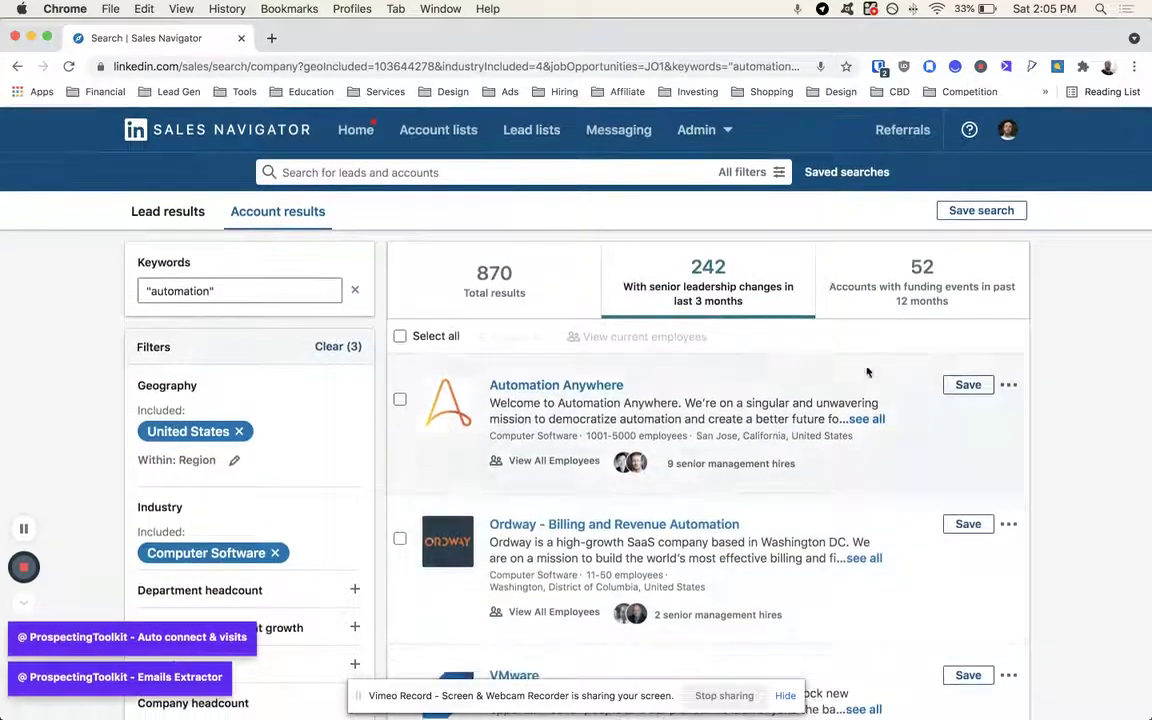
scroll(256, 451, down, 8)
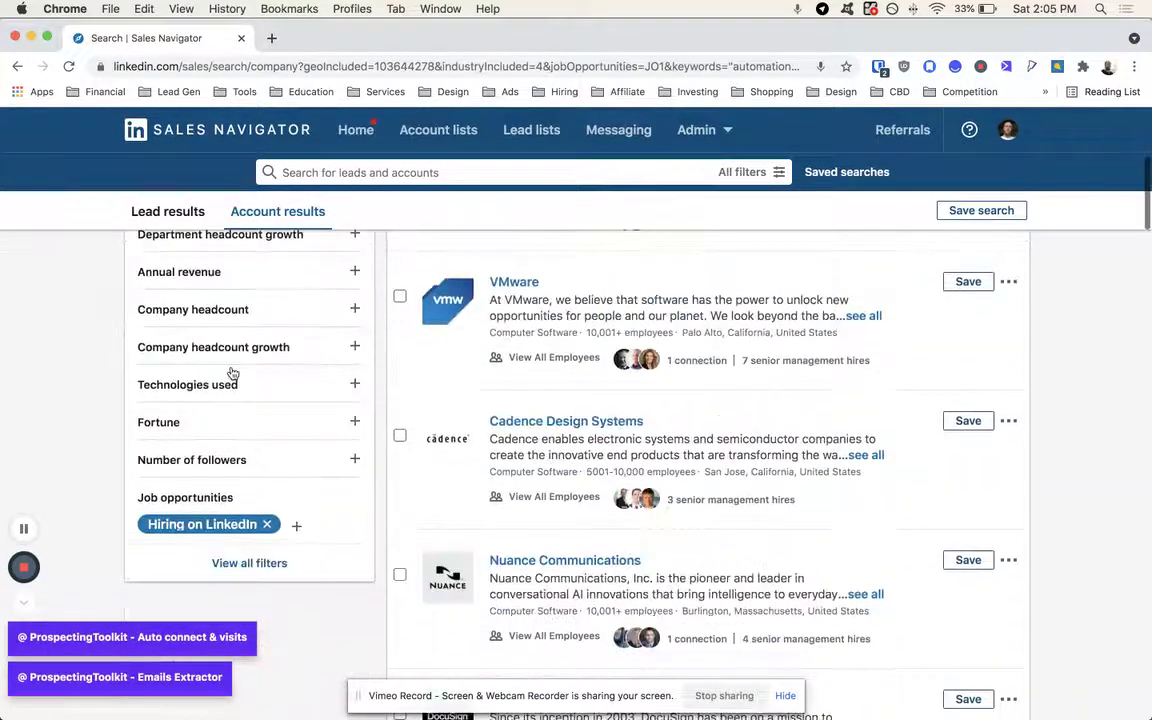
scroll(232, 373, up, 3)
Apply a $1M–$10M annual revenue filter (146 accounts) and show the 16 with funding events.
click(210, 424)
scroll(205, 400, down, 1)
click(178, 431)
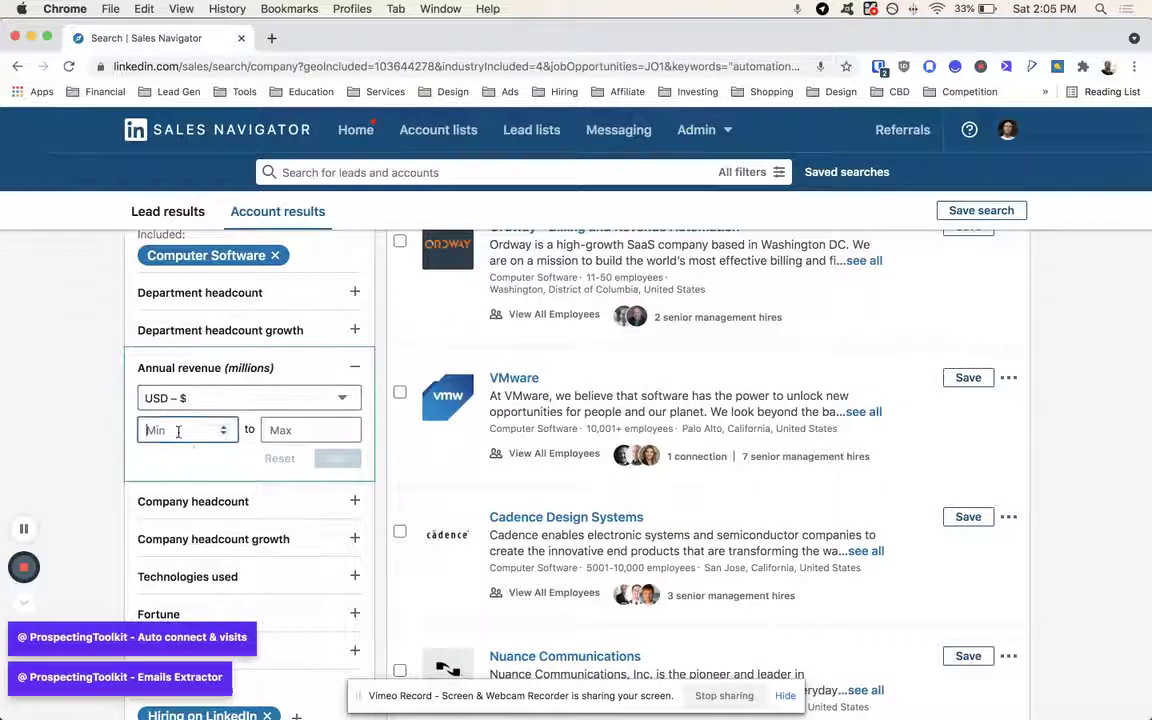
text(.5)
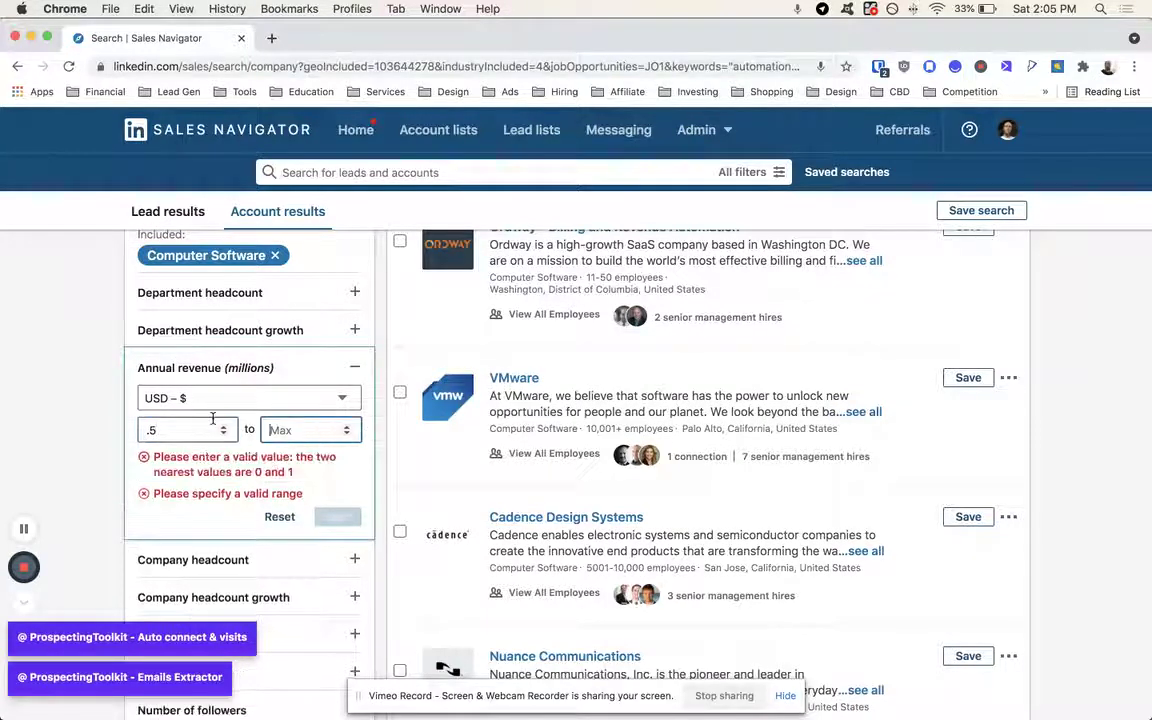
key(BackSpace)
key(BackSpace)
text(1)
click(304, 429)
text(10)
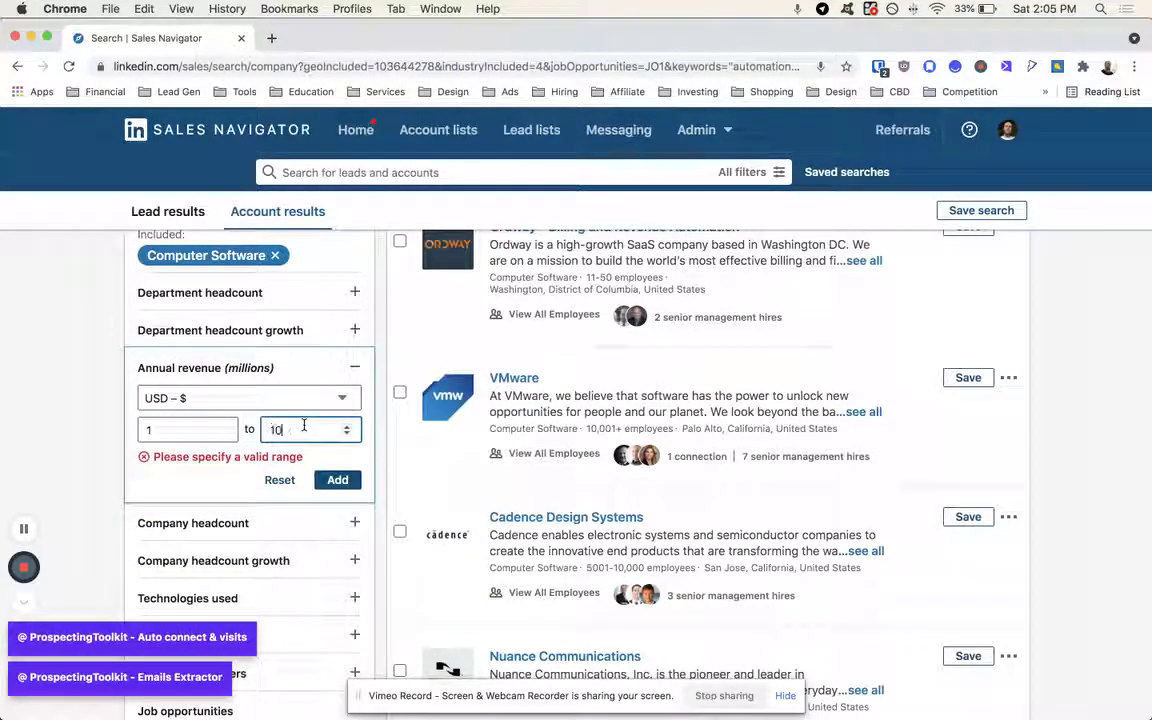
click(337, 480)
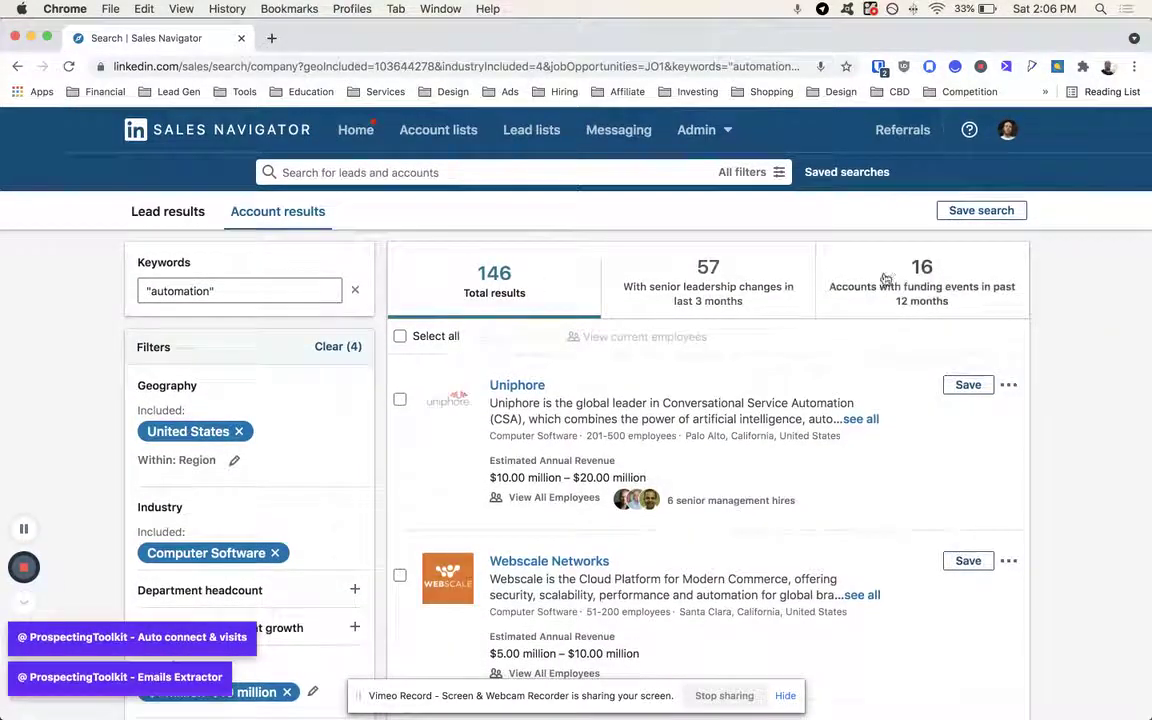
click(900, 273)
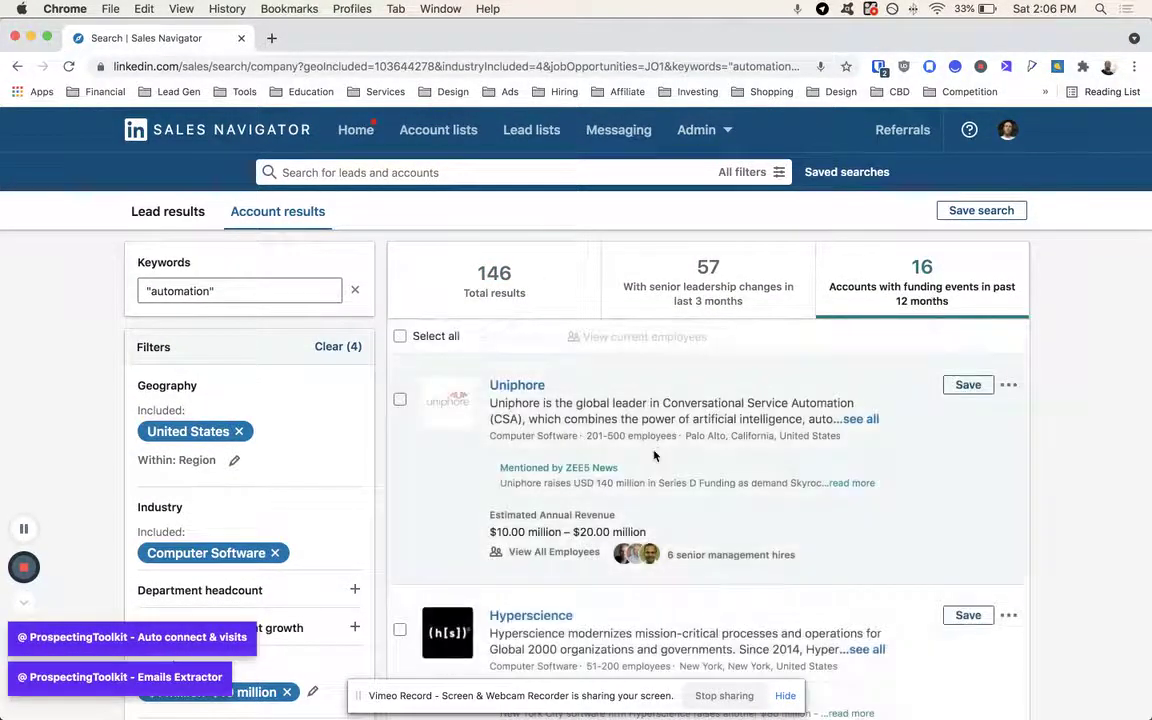
Show the 57 automation accounts with senior leadership changes, led by Uniphore, Hyperscience and Act-On Software.
scroll(653, 420, down, 3)
scroll(787, 351, up, 3)
click(702, 268)
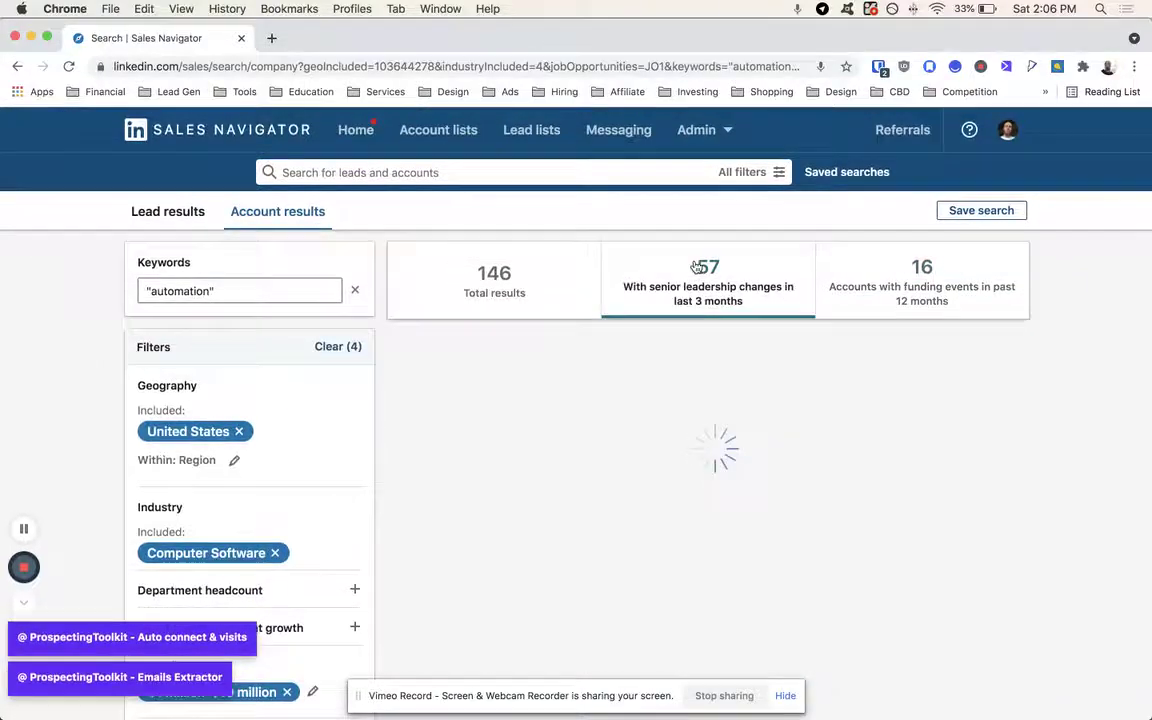
scroll(695, 335, down, 3)
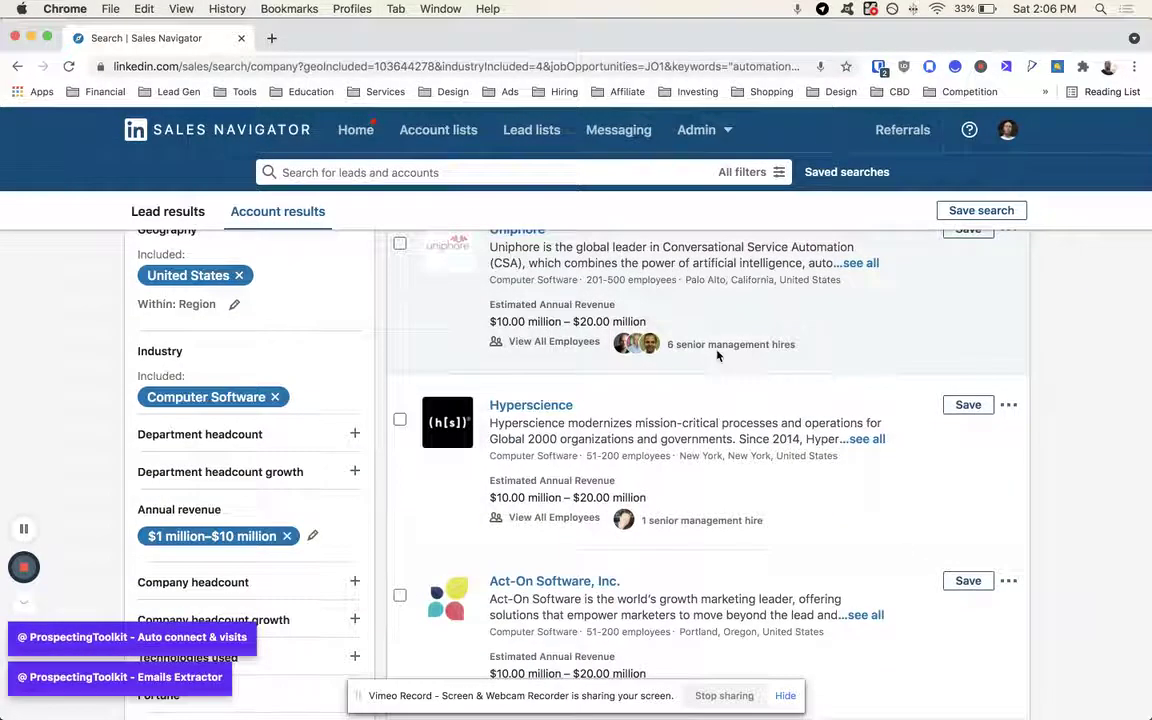
scroll(733, 535, down, 10)
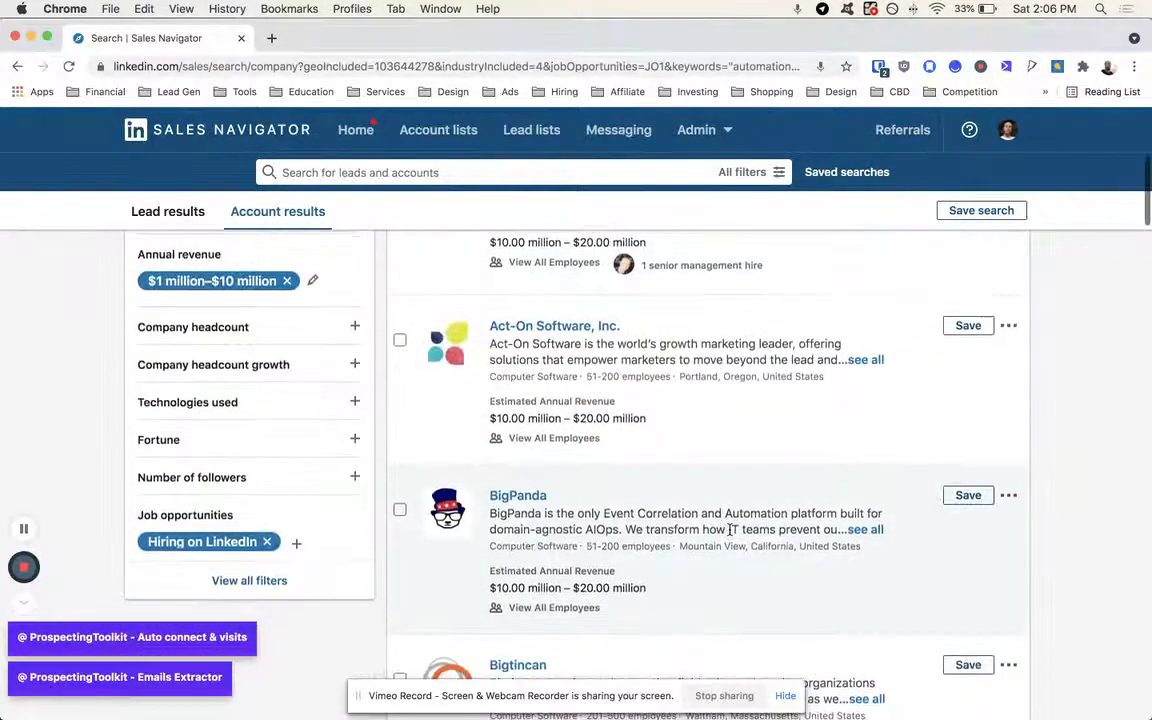
scroll(730, 535, up, 10)
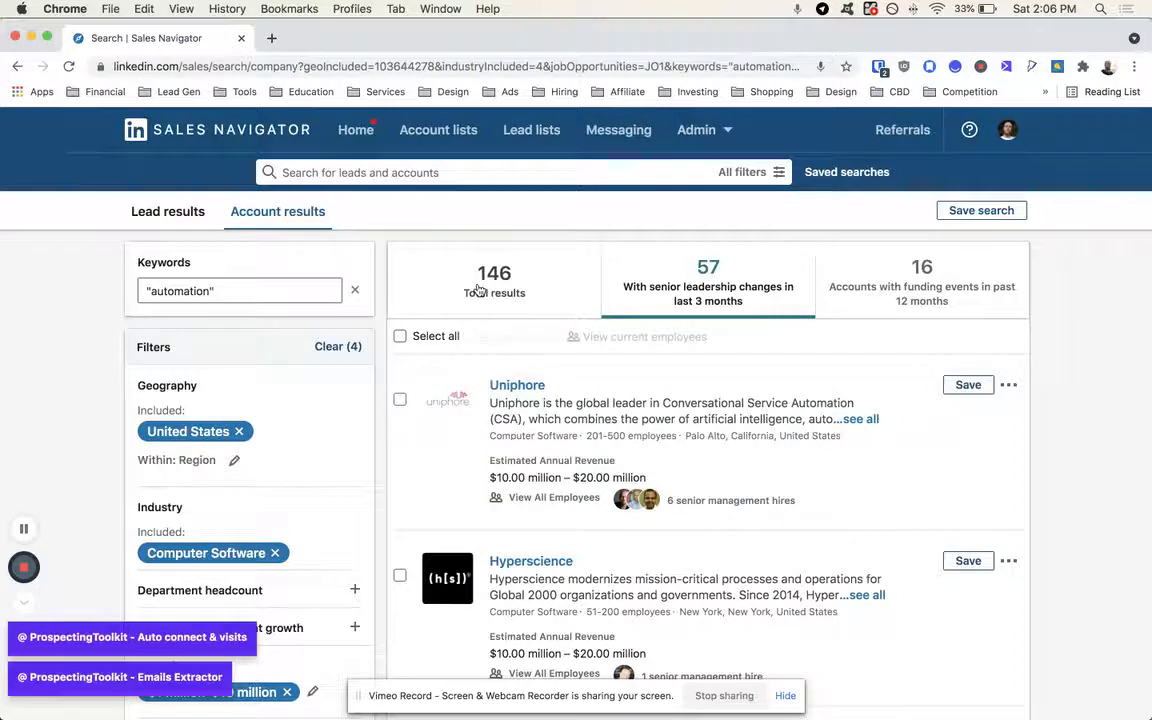
scroll(474, 320, down, 2)
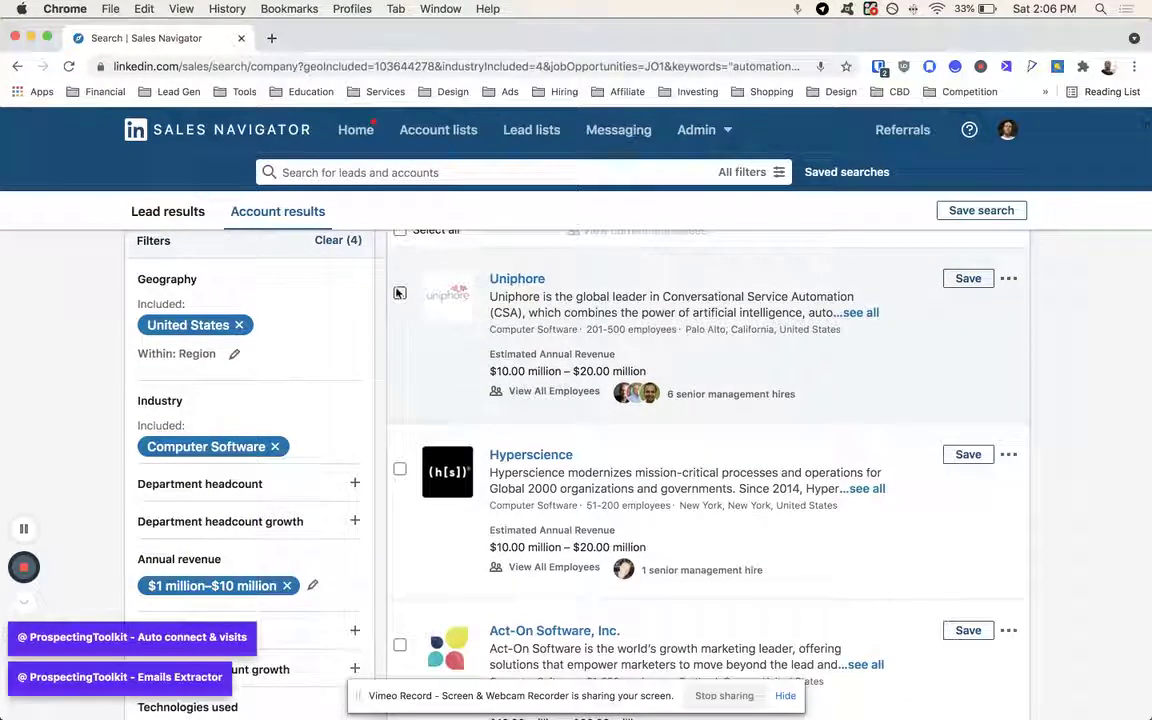
Select the Uniphore, Hyperscience, Act-On Software and BigPanda accounts.
click(399, 293)
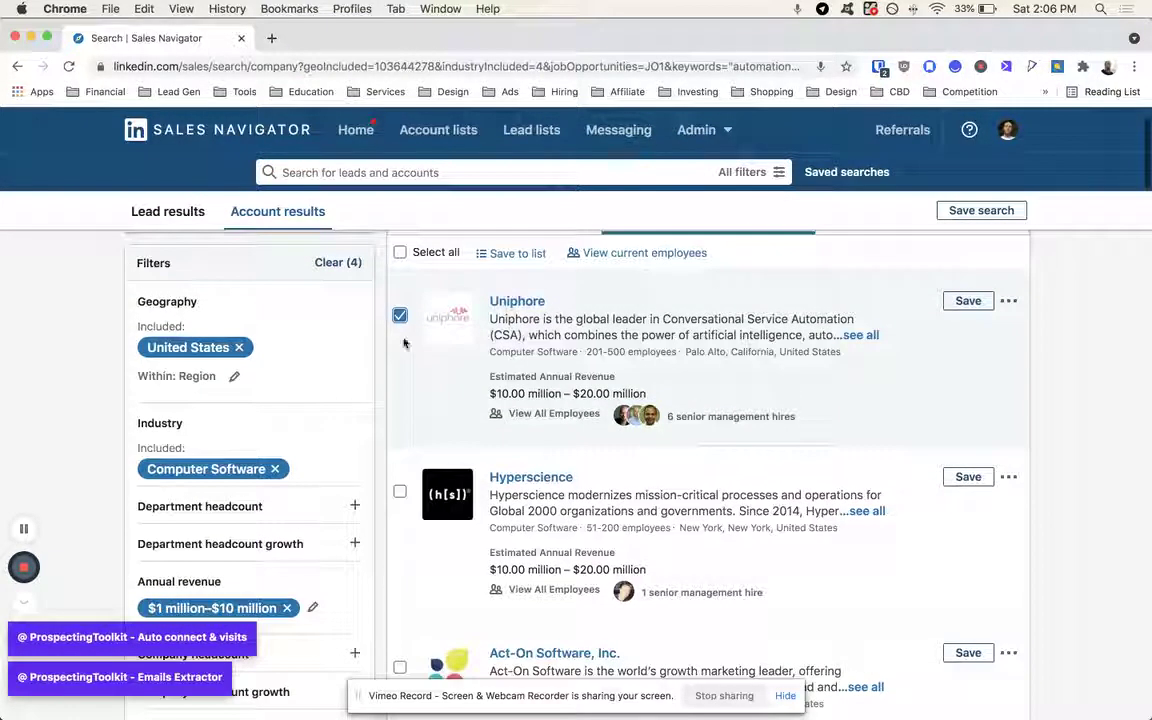
scroll(399, 318, down, 2)
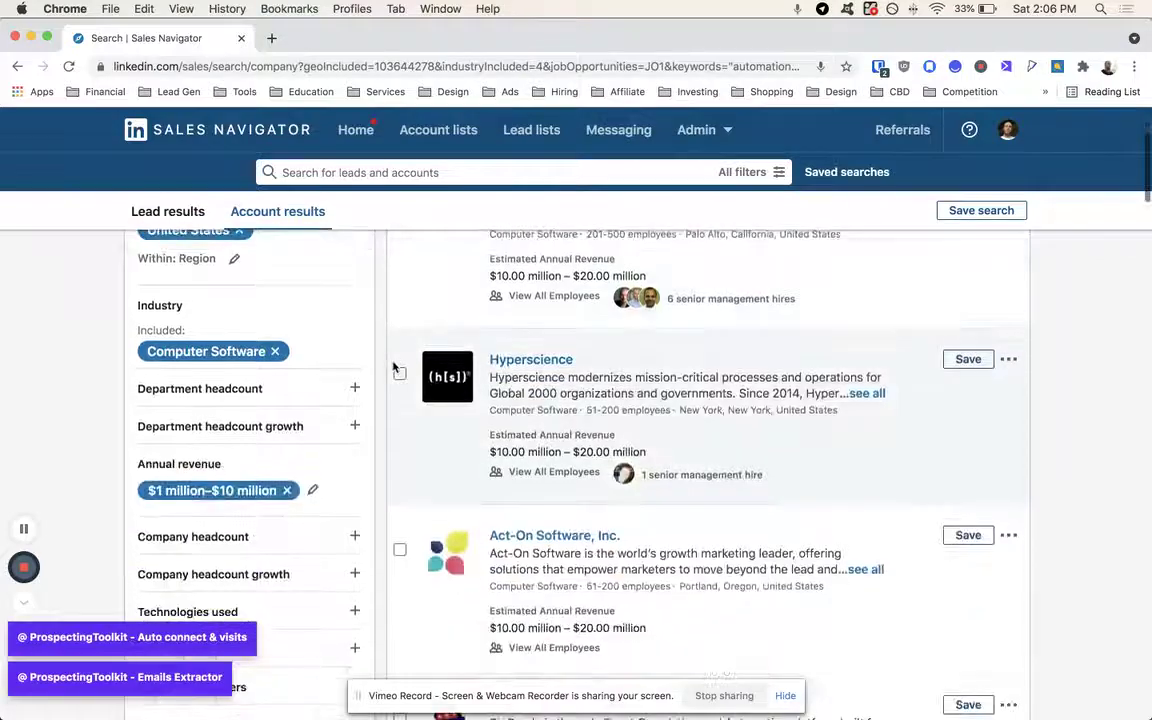
click(399, 373)
scroll(399, 373, down, 2)
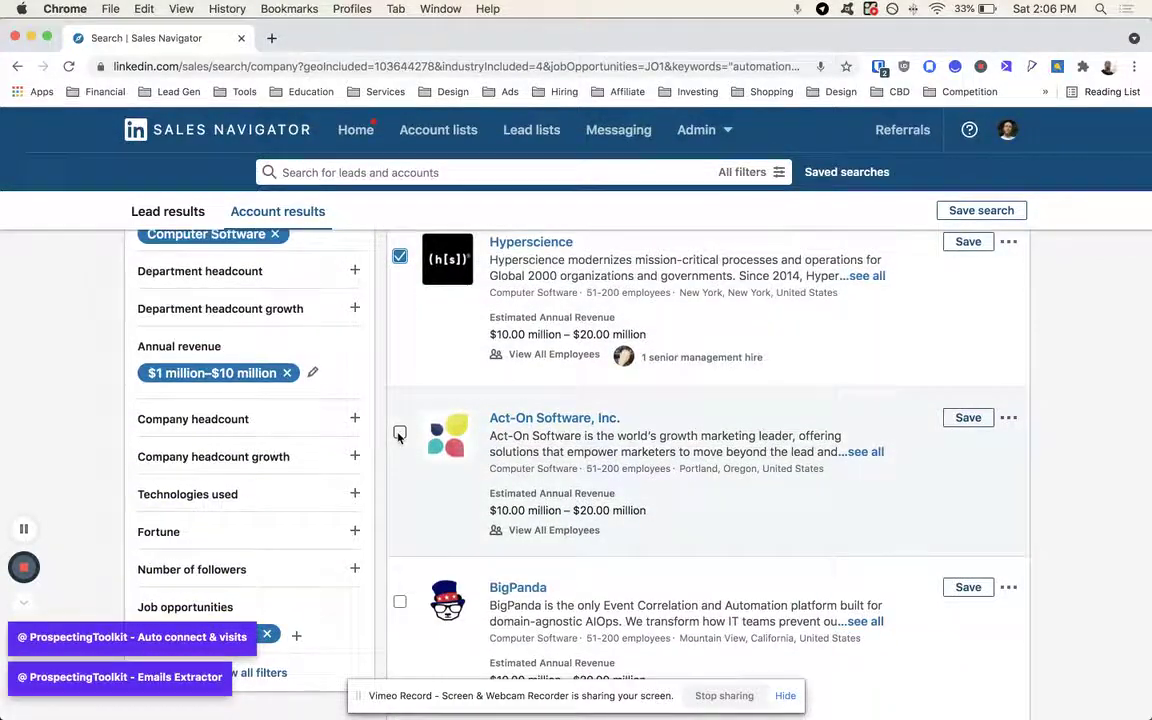
click(399, 433)
scroll(399, 432, down, 3)
click(399, 391)
Select Bigtincan, Onit and Zinier too, then view the chosen companies' current employees.
scroll(400, 393, down, 1)
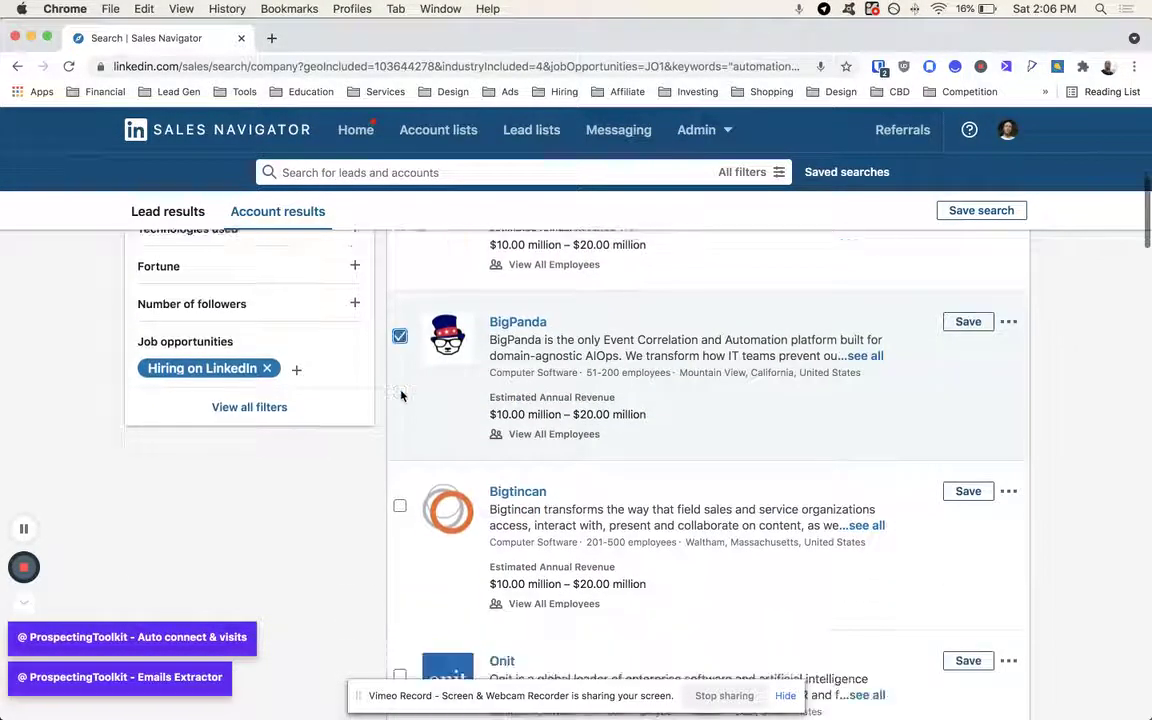
scroll(401, 396, down, 3)
click(399, 316)
scroll(400, 350, down, 2)
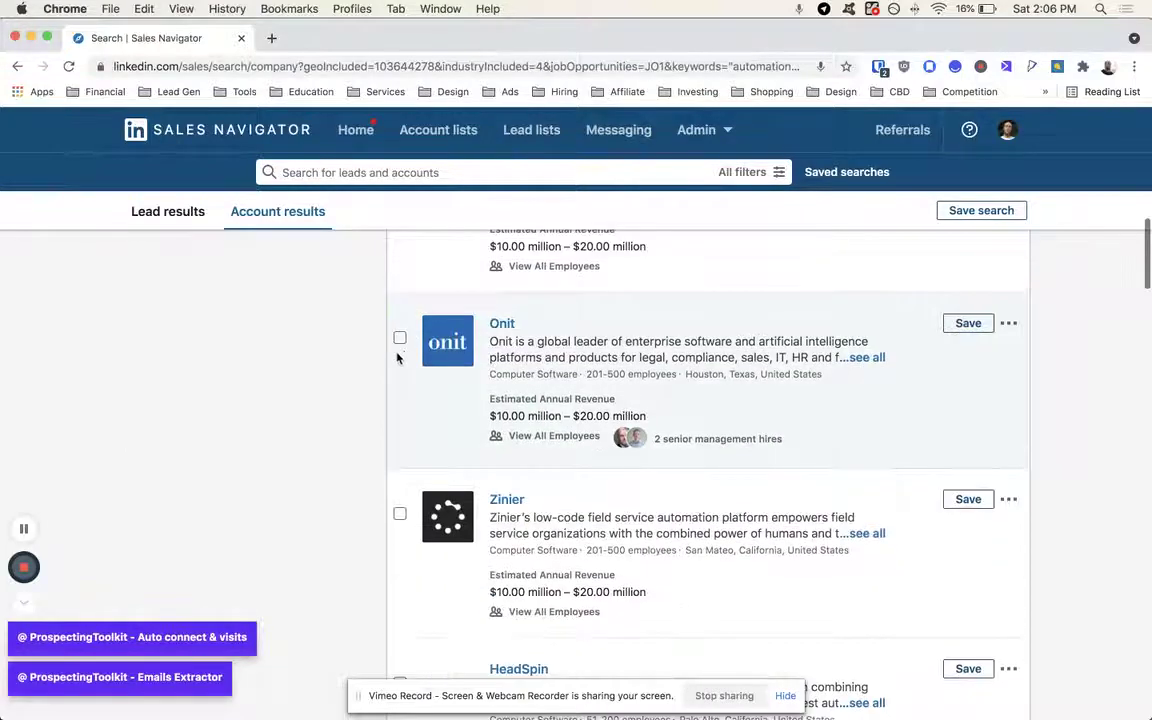
scroll(399, 350, down, 1)
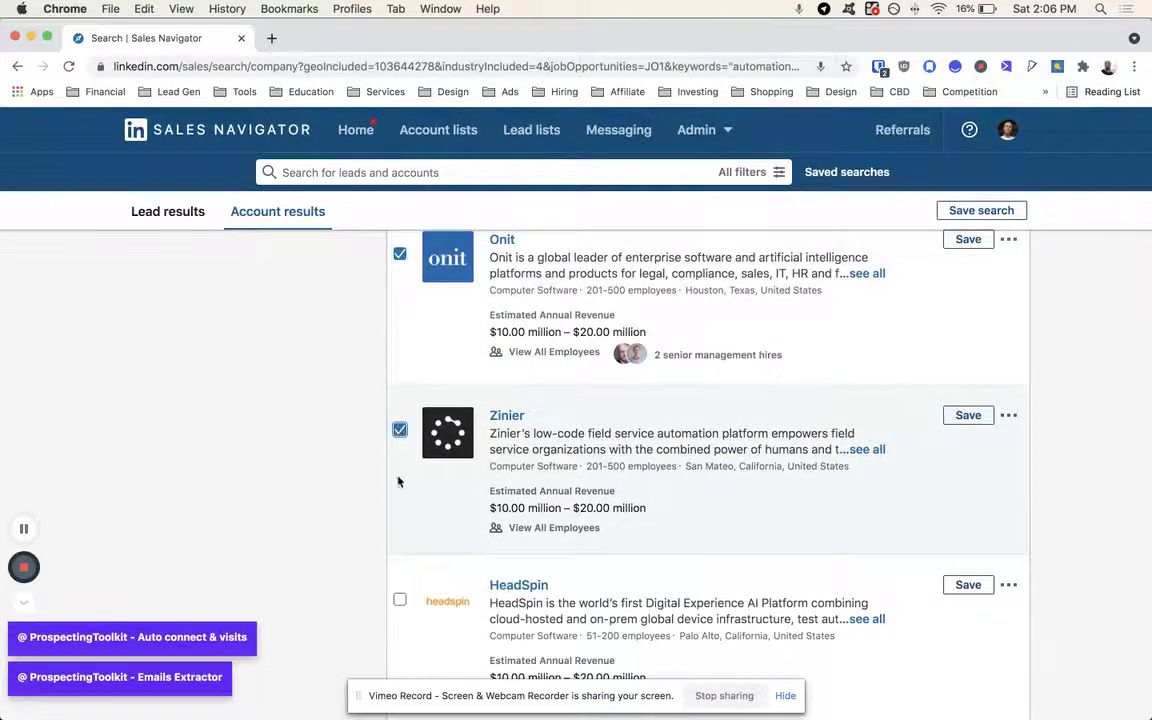
scroll(398, 518, down, 5)
scroll(398, 518, up, 6)
scroll(398, 518, down, 4)
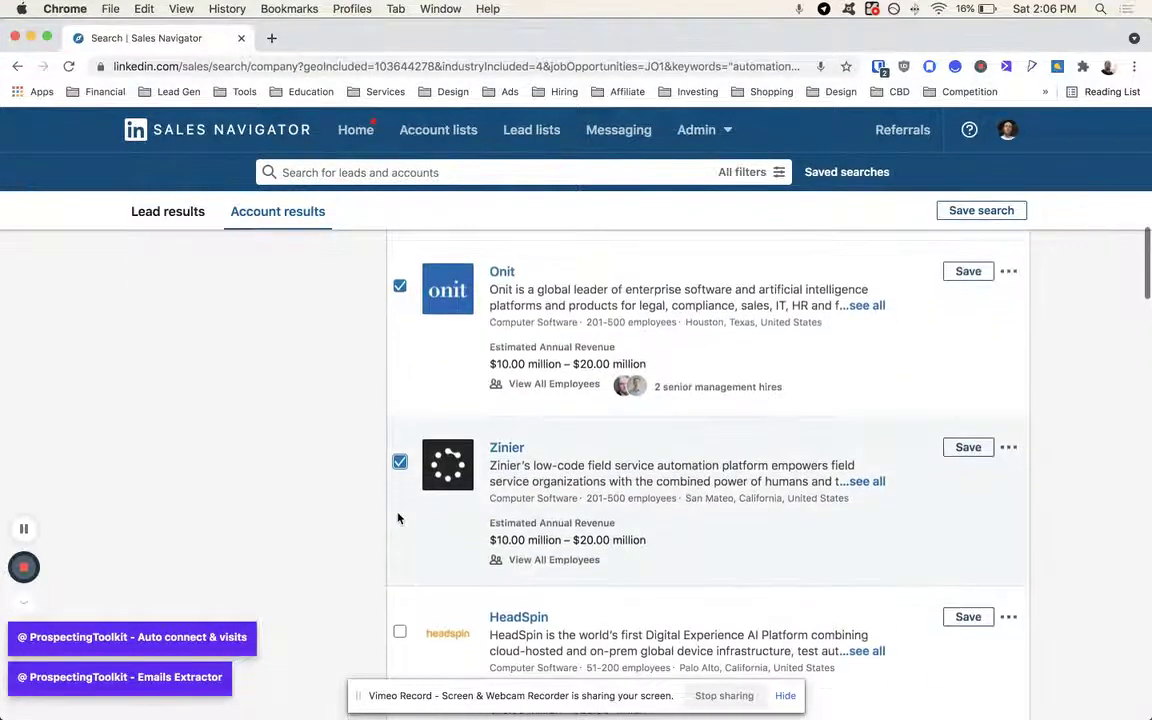
scroll(398, 517, up, 10)
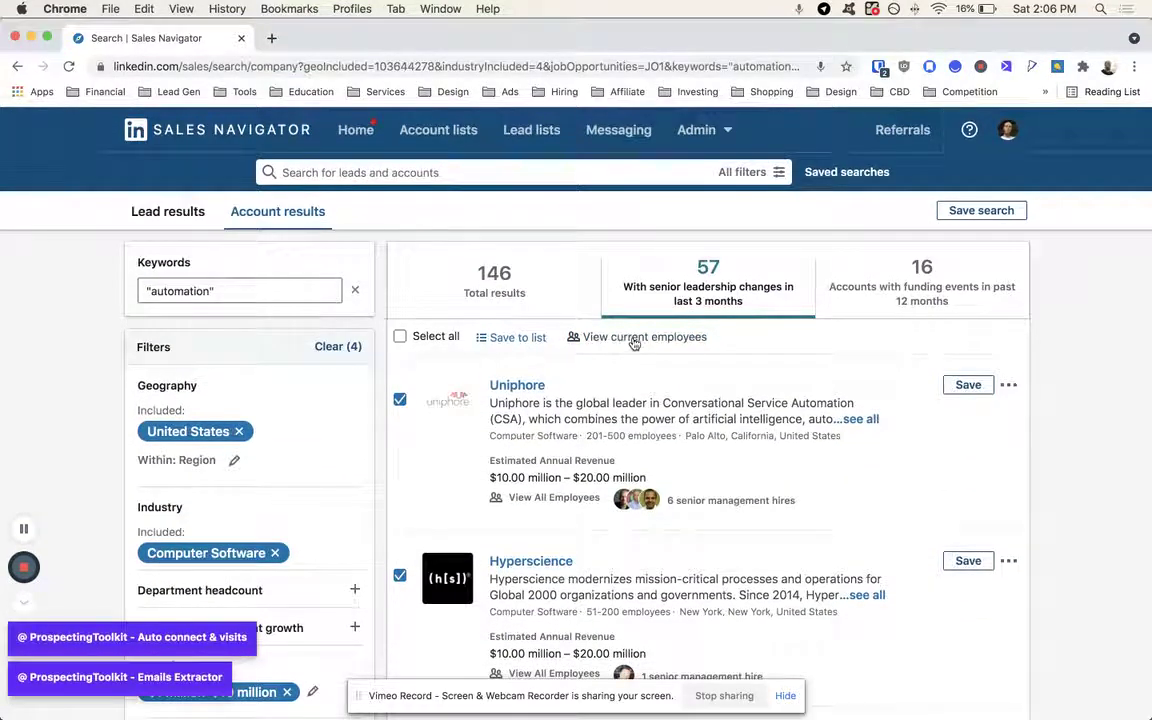
click(634, 340)
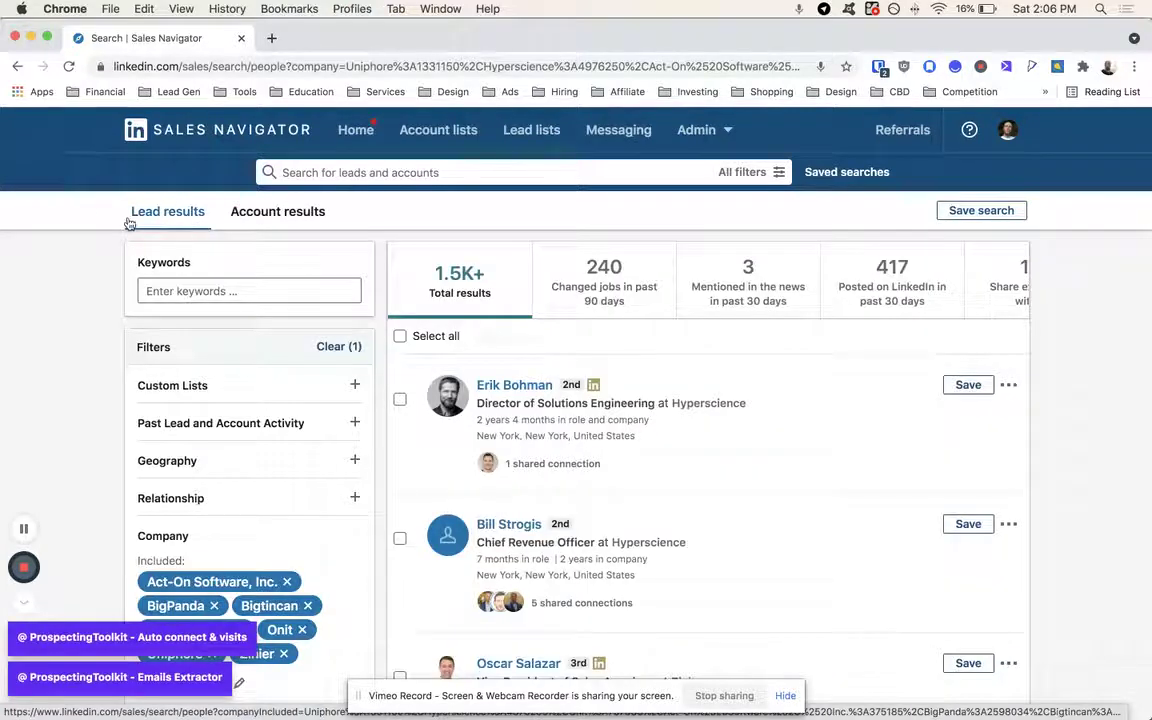
Review the 1.5K+ lead results across the seven company filters, briefly expanding Seniority level.
scroll(640, 334, down, 5)
scroll(308, 398, up, 2)
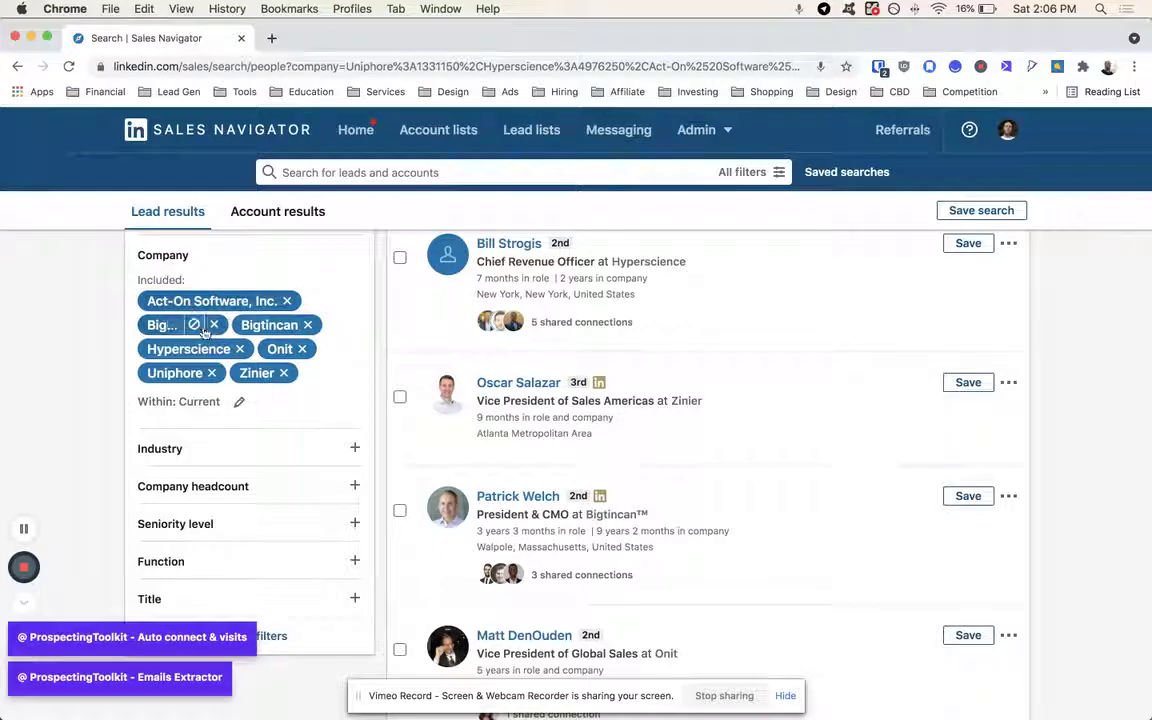
mouse_move(216, 332)
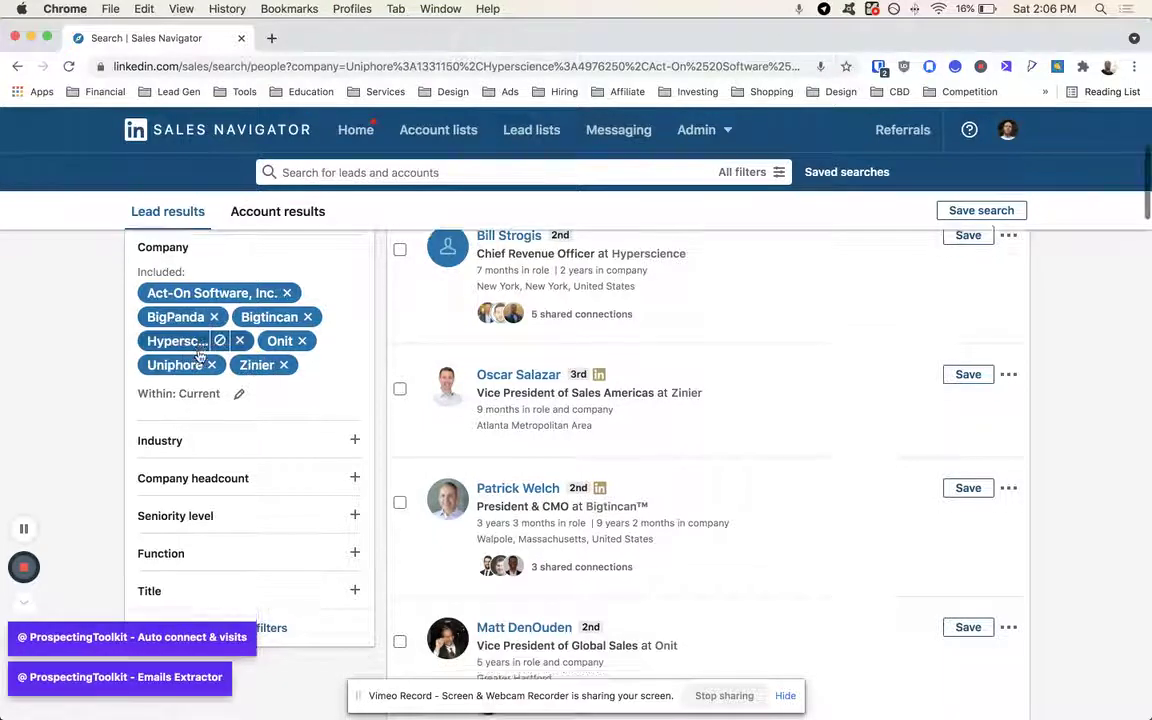
scroll(200, 356, up, 3)
scroll(218, 465, down, 1)
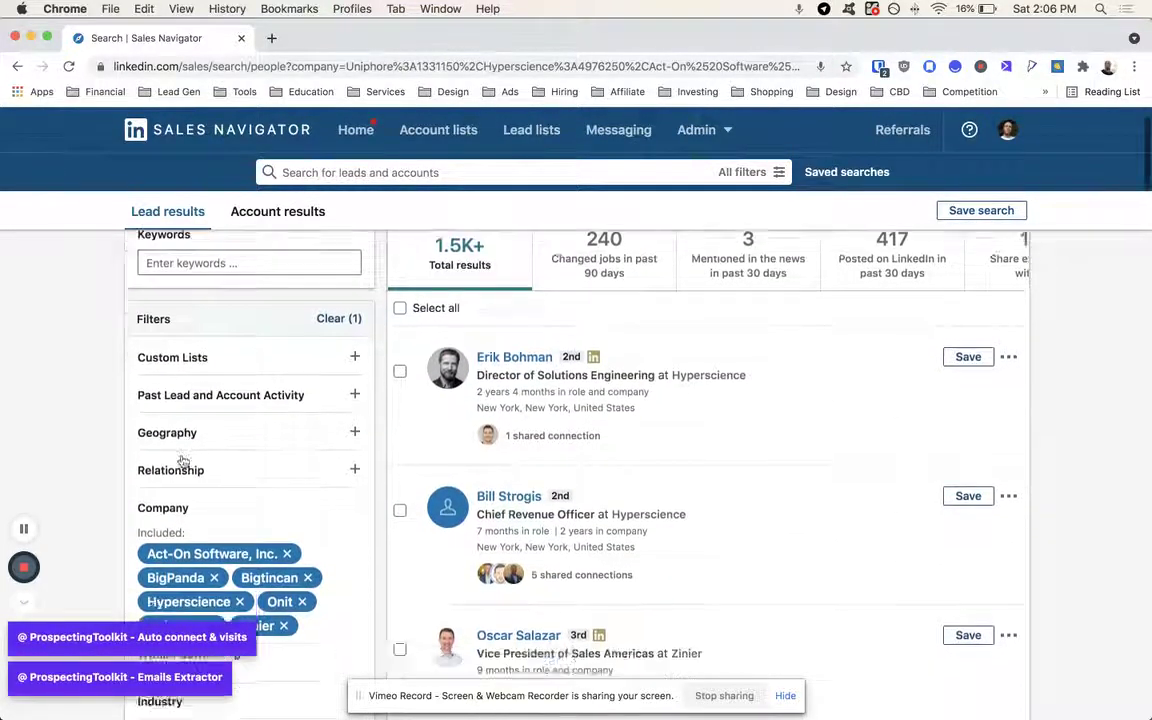
scroll(244, 470, up, 1)
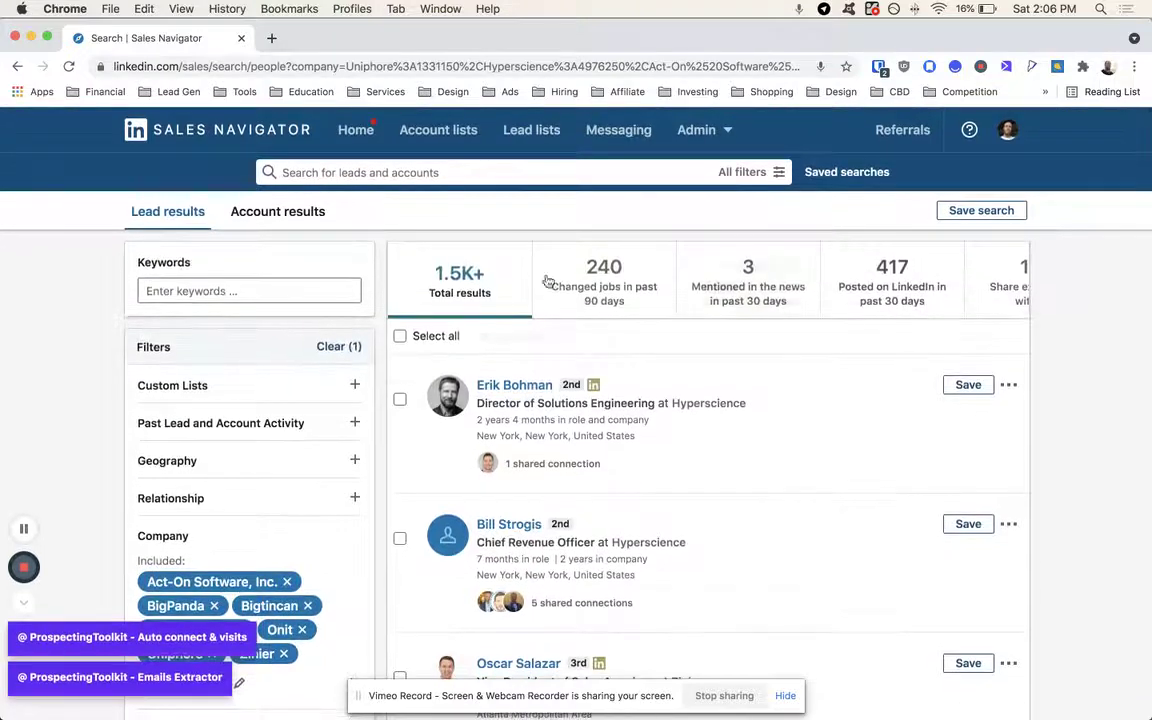
scroll(757, 290, right, 2)
scroll(746, 300, left, 2)
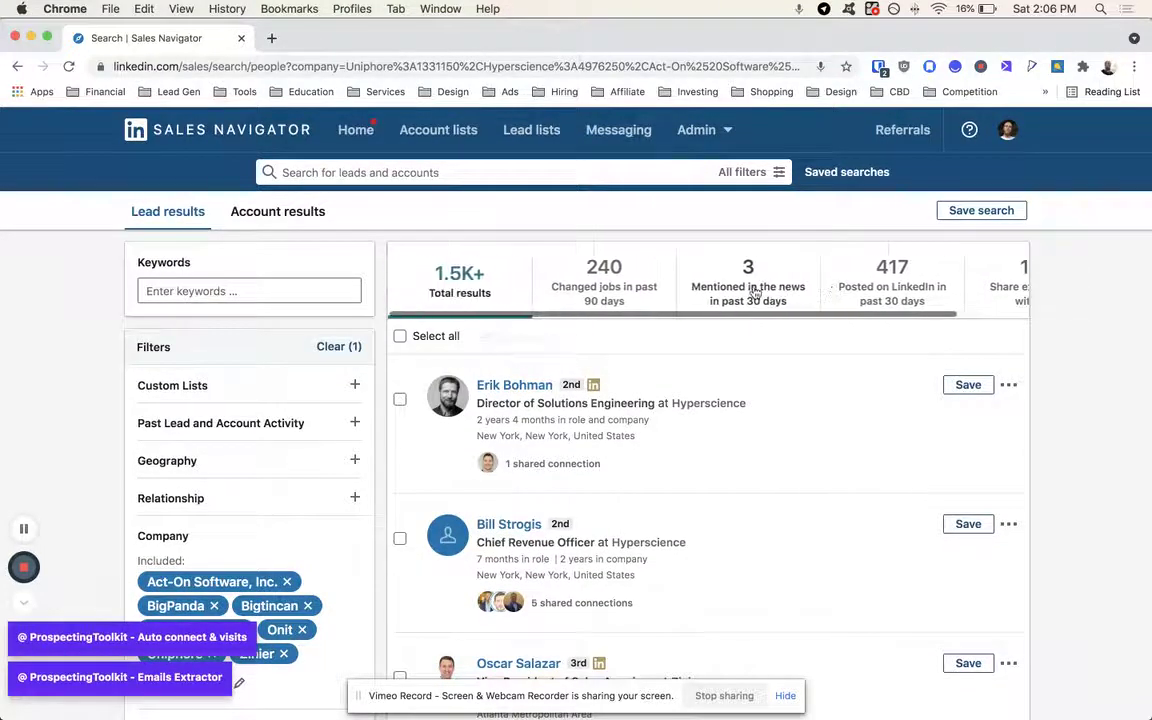
scroll(224, 380, down, 5)
scroll(224, 447, up, 5)
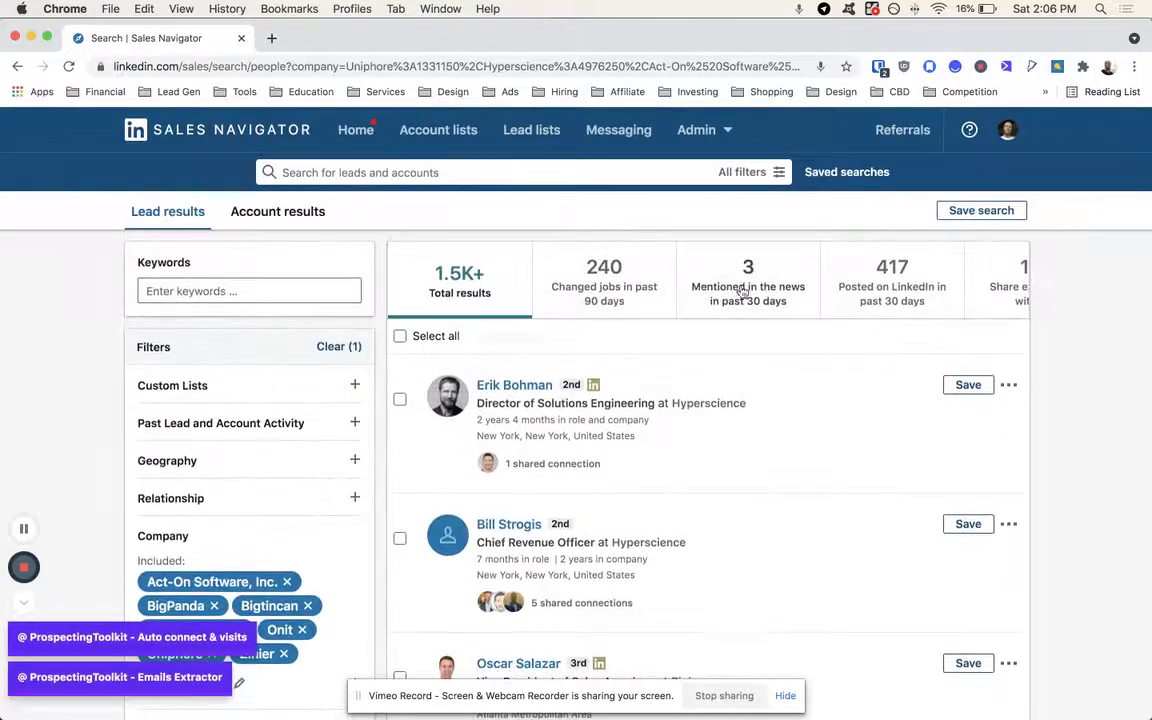
scroll(230, 407, down, 1)
scroll(230, 407, down, 10)
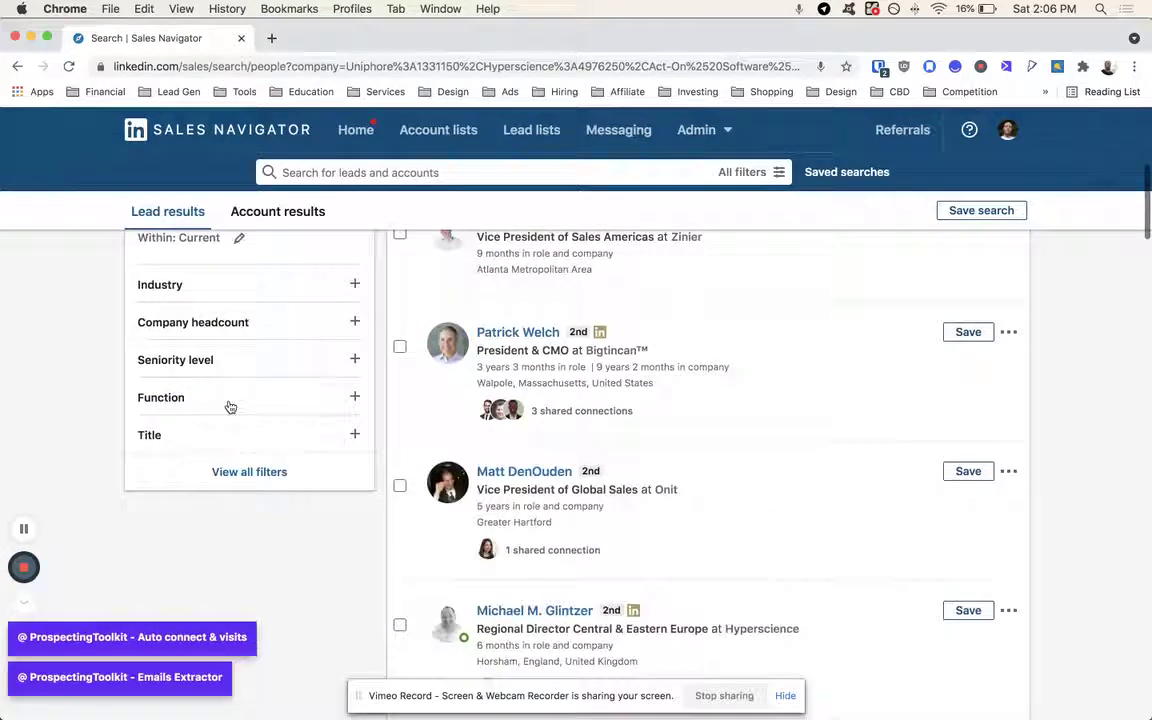
click(218, 362)
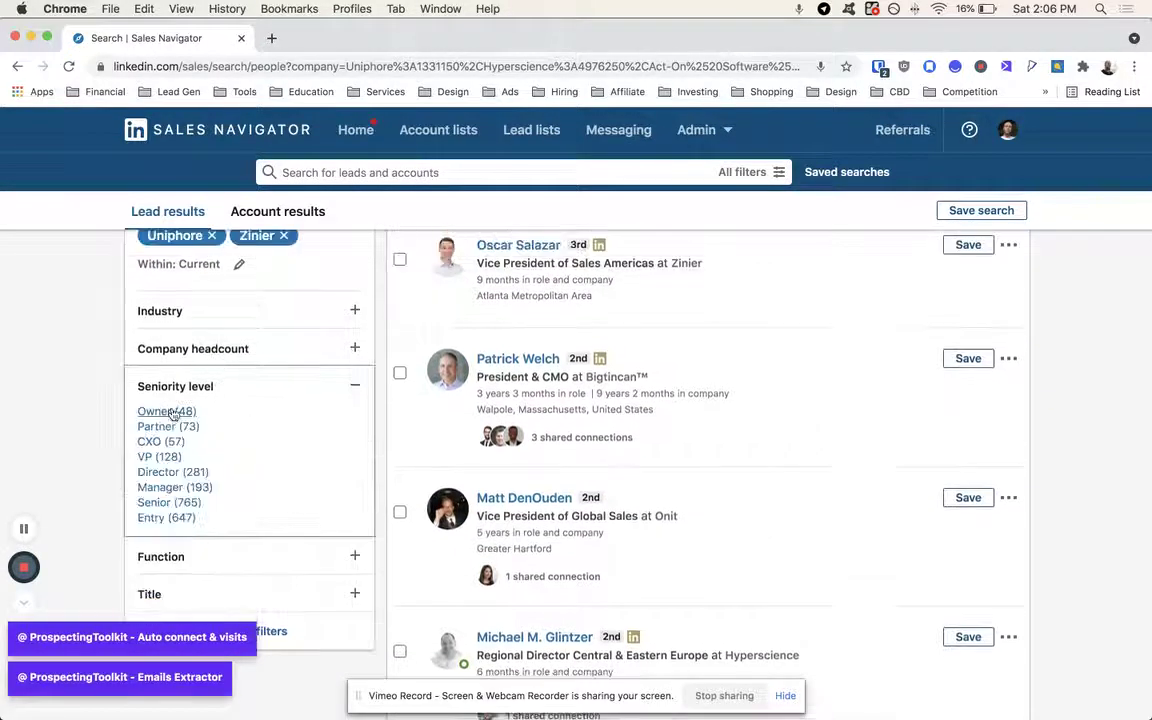
click(180, 386)
scroll(190, 337, up, 3)
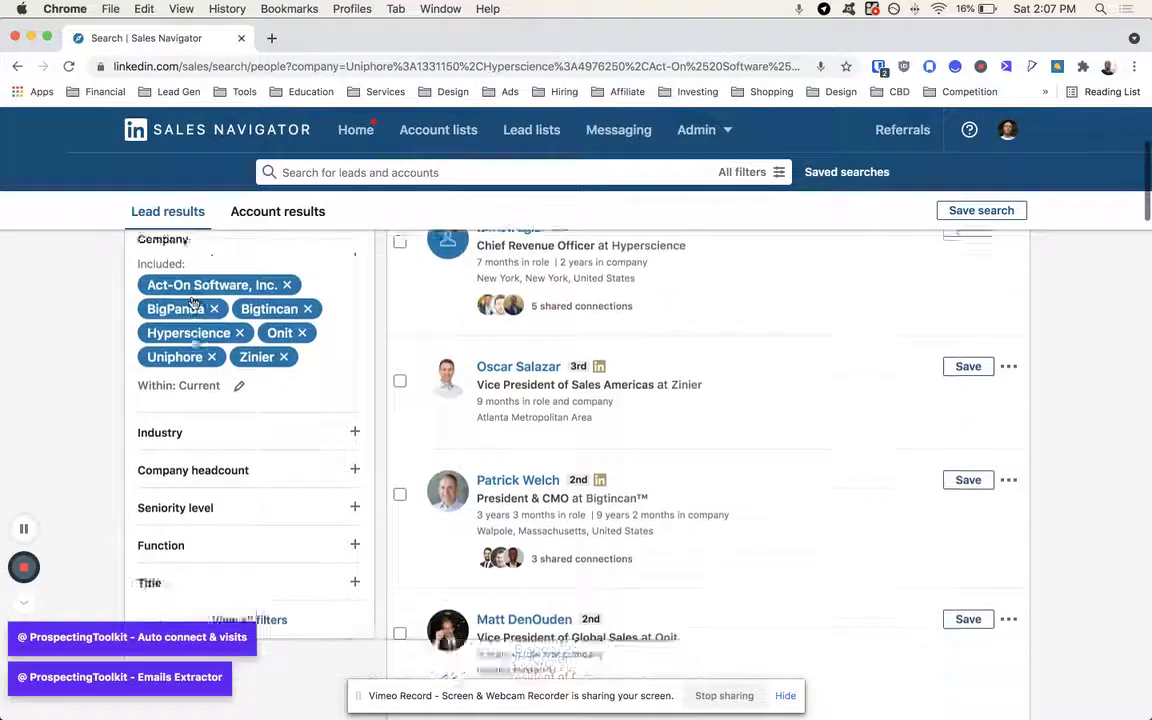
scroll(189, 391, down, 5)
click(192, 337)
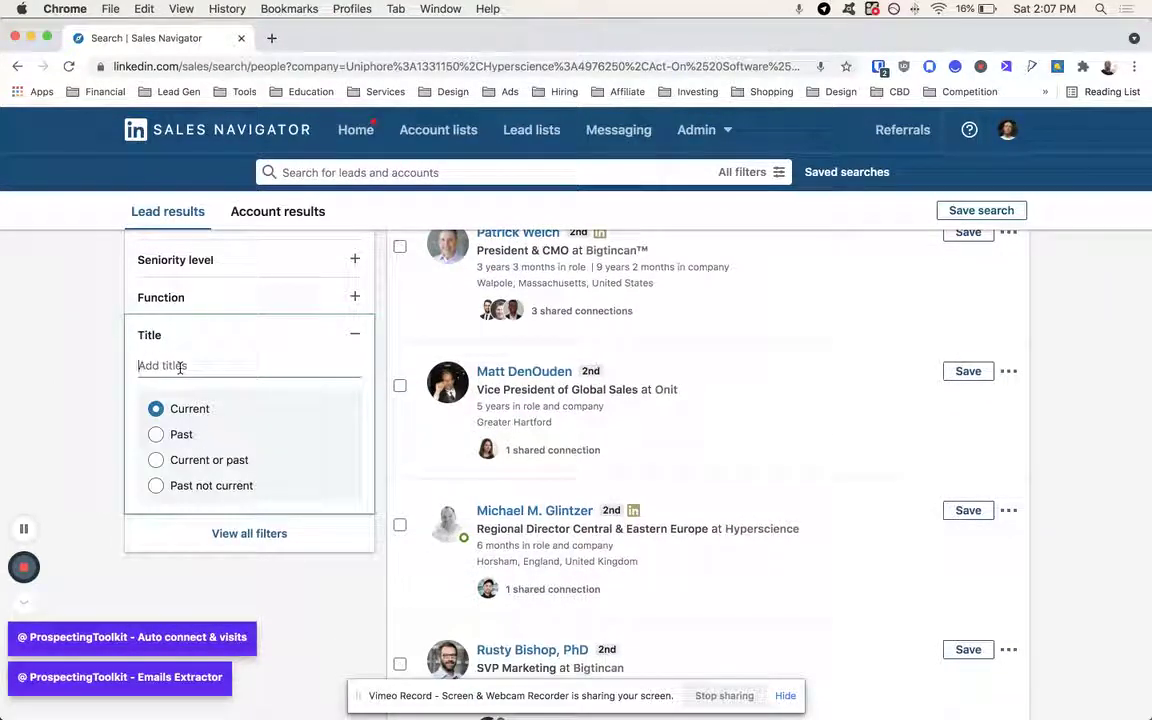
text(cmo)
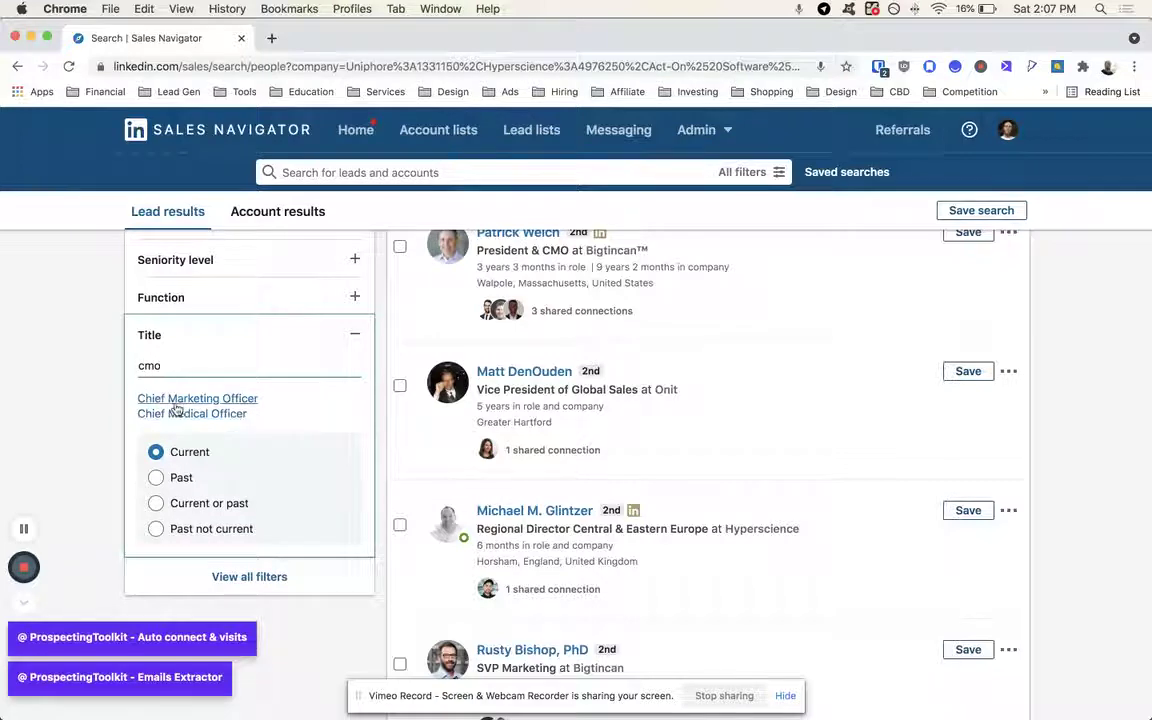
click(175, 404)
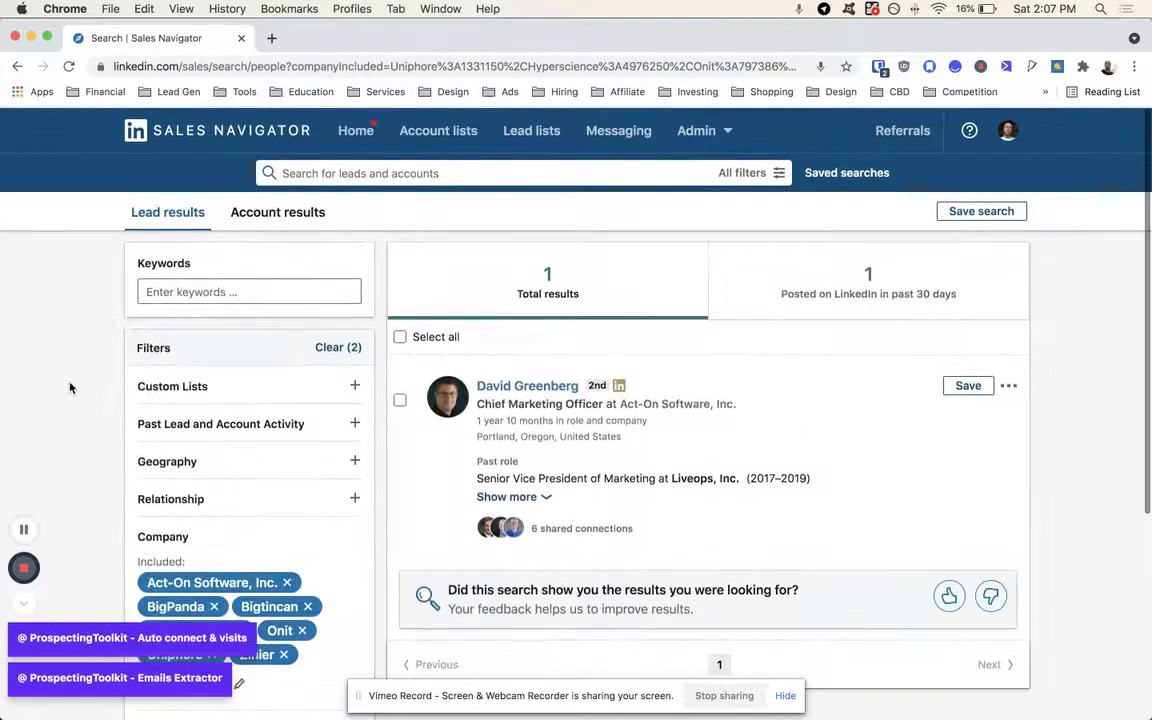
scroll(108, 399, down, 5)
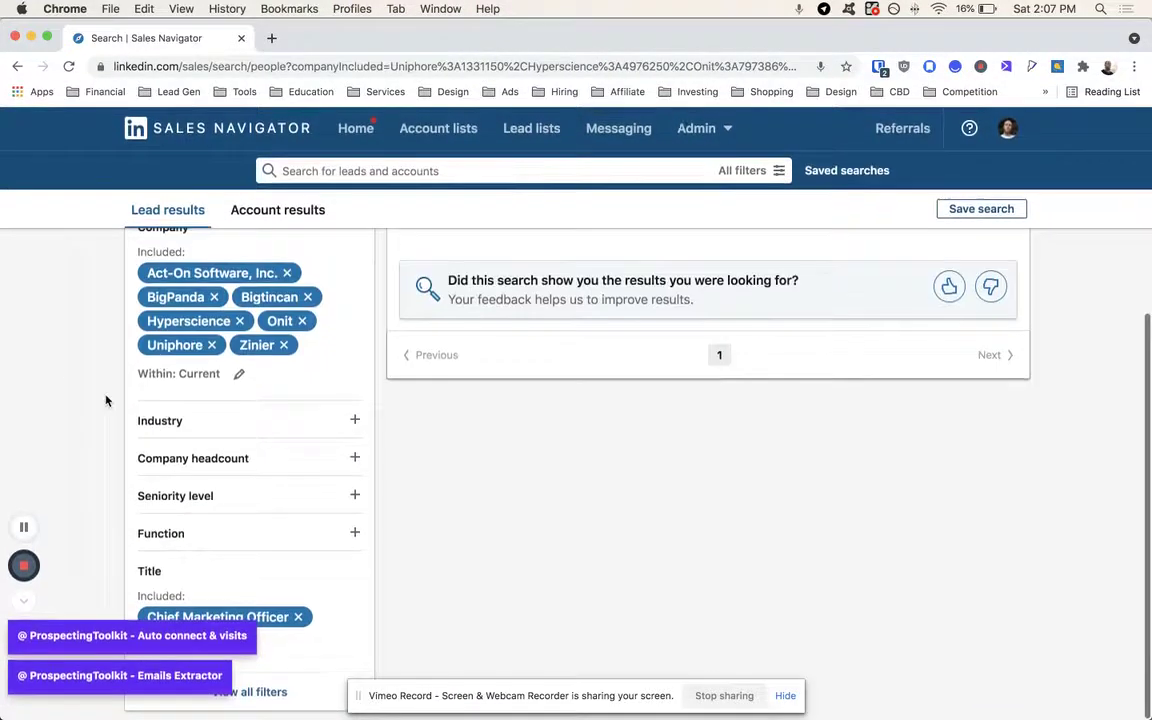
click(297, 617)
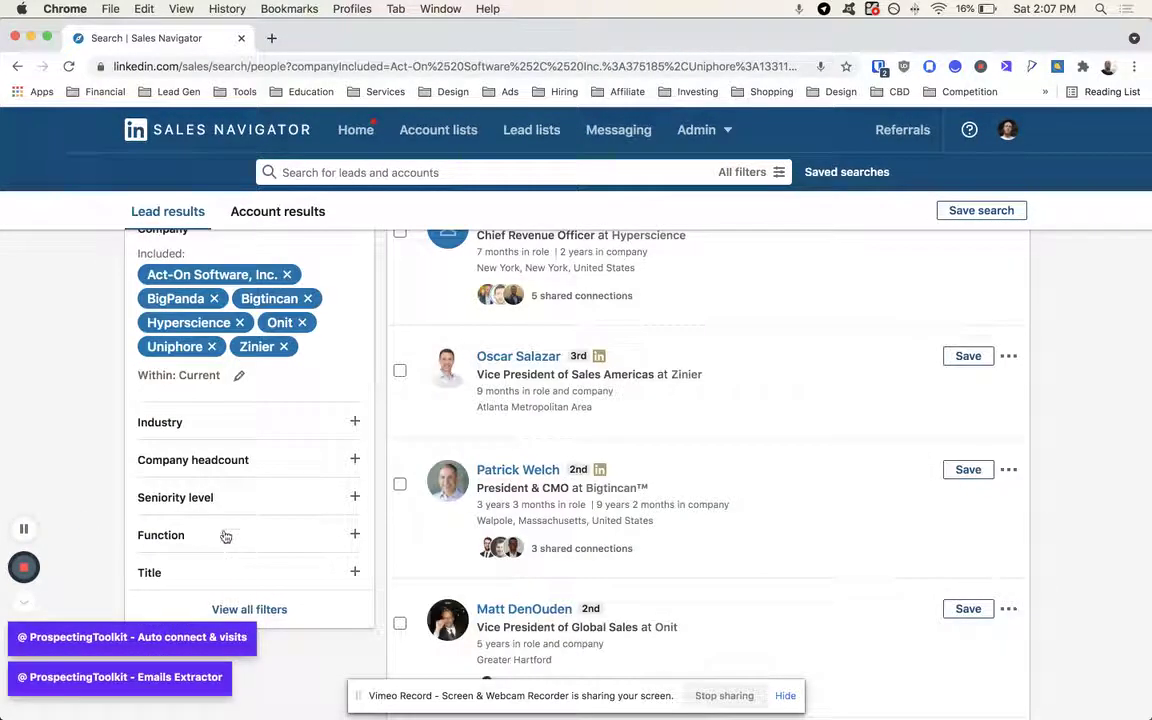
click(224, 535)
Add Sales and Marketing to the lead search's Function filter.
scroll(225, 530, down, 1)
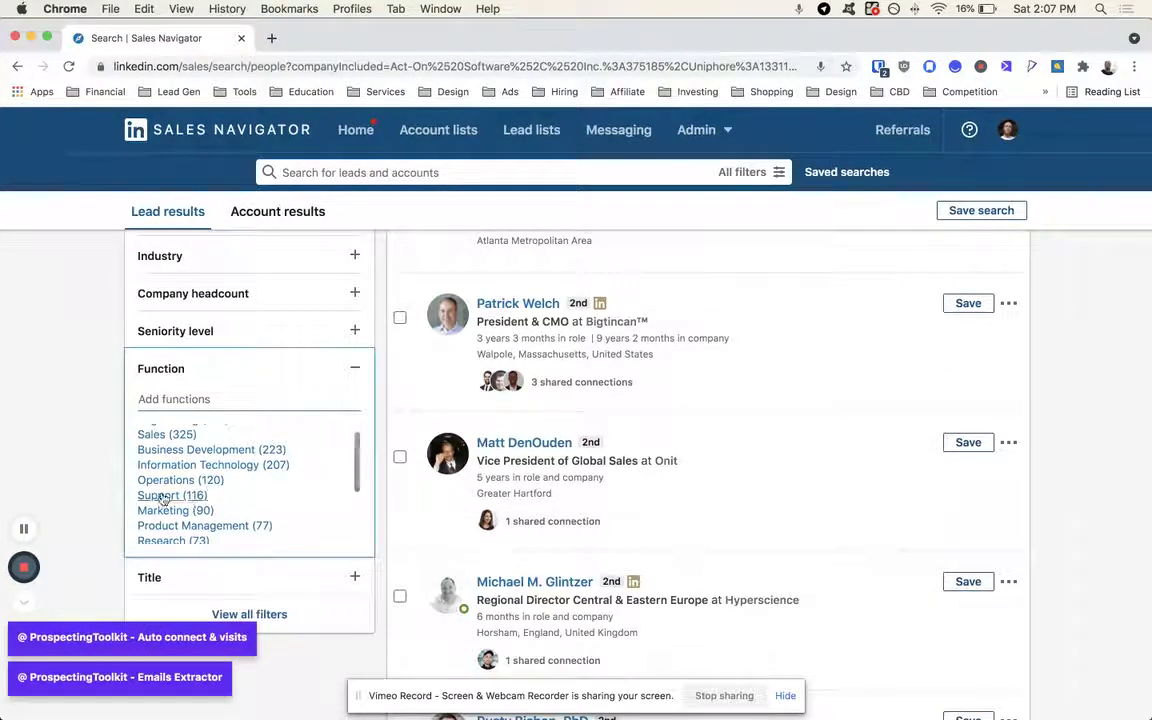
click(150, 435)
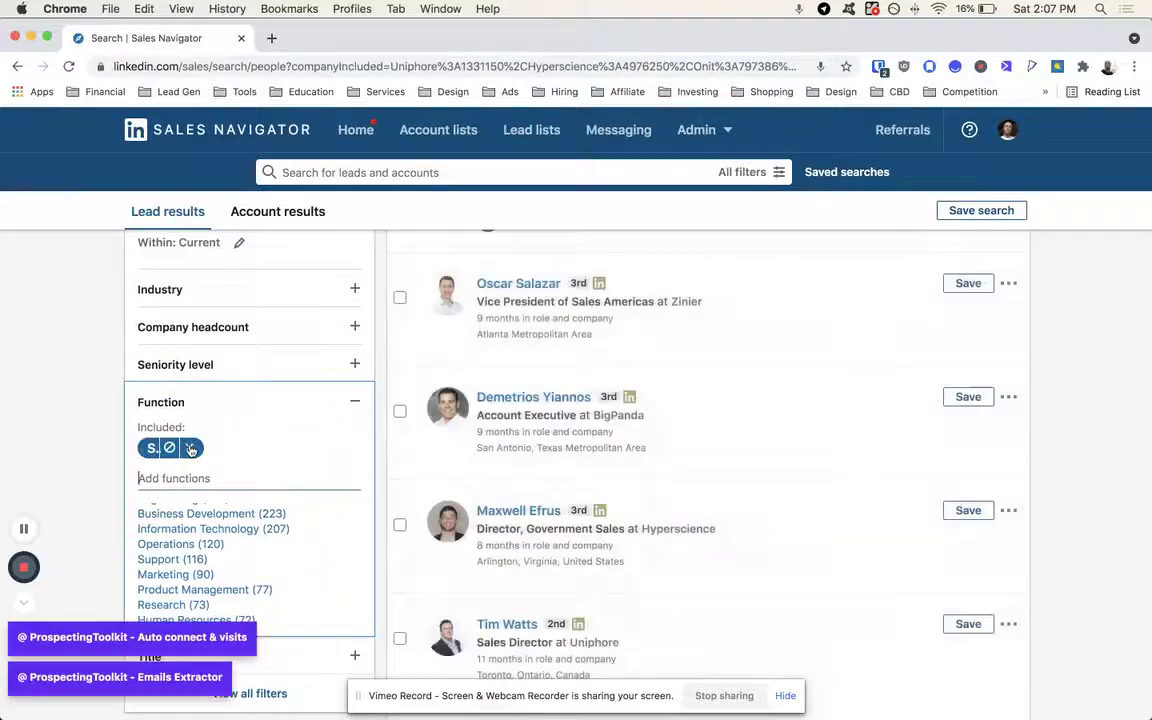
text(mar)
click(175, 511)
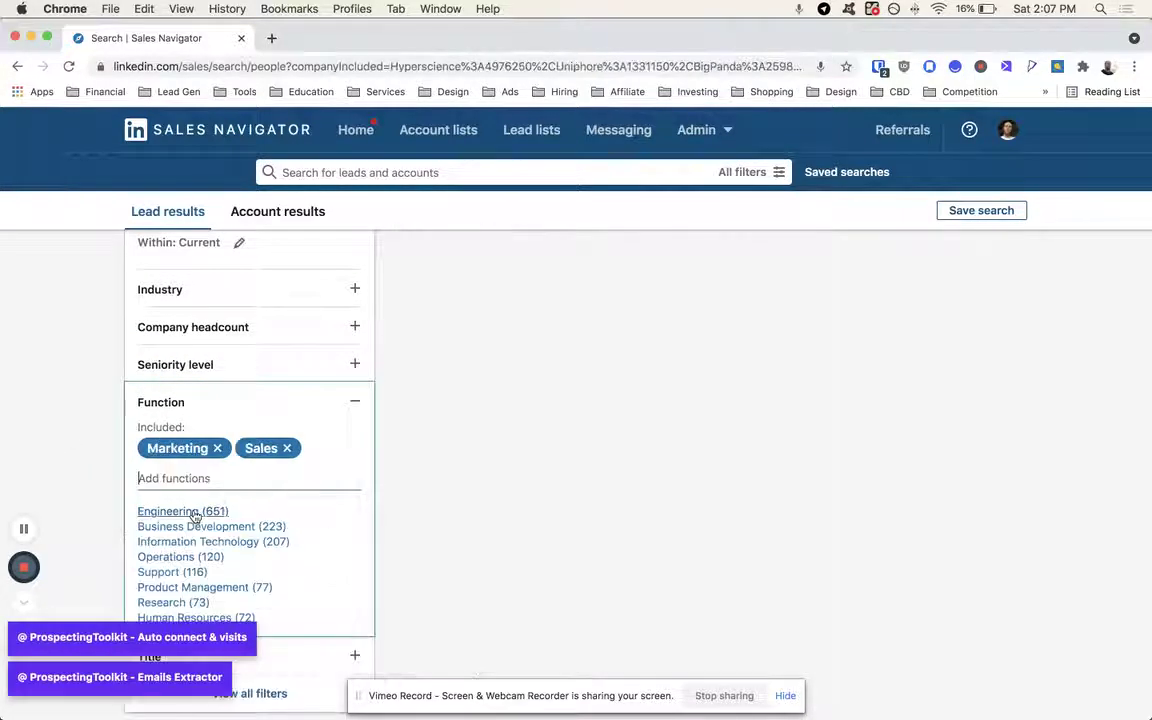
click(504, 373)
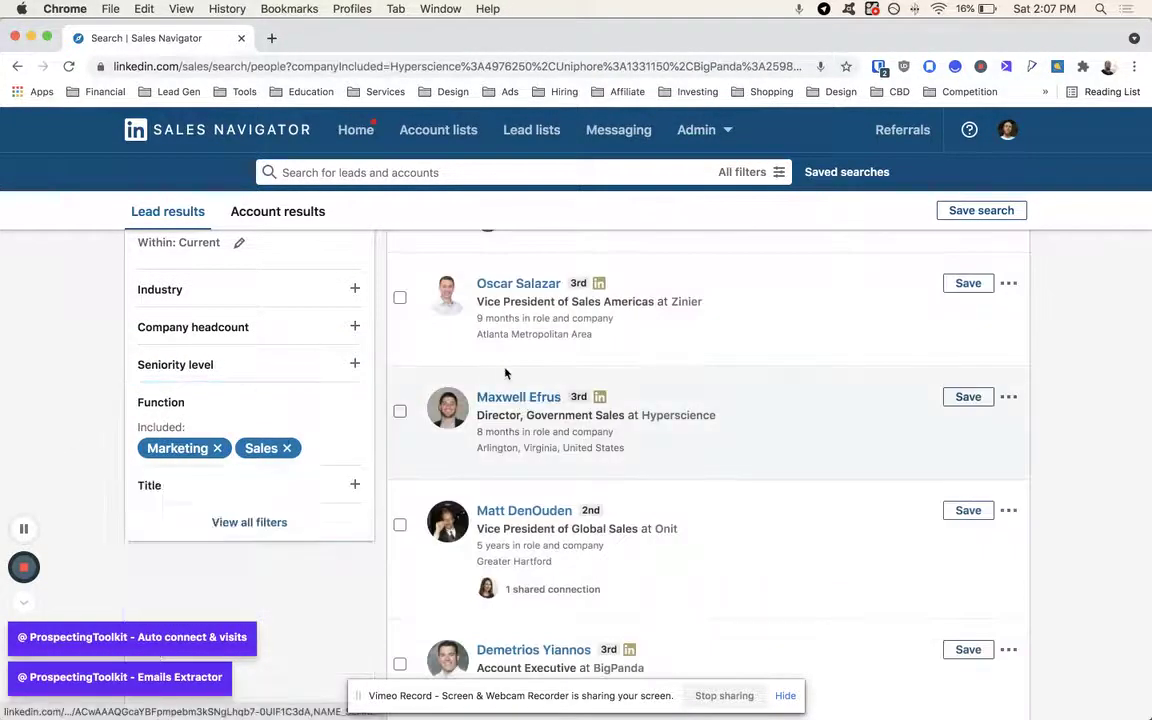
scroll(445, 313, up, 3)
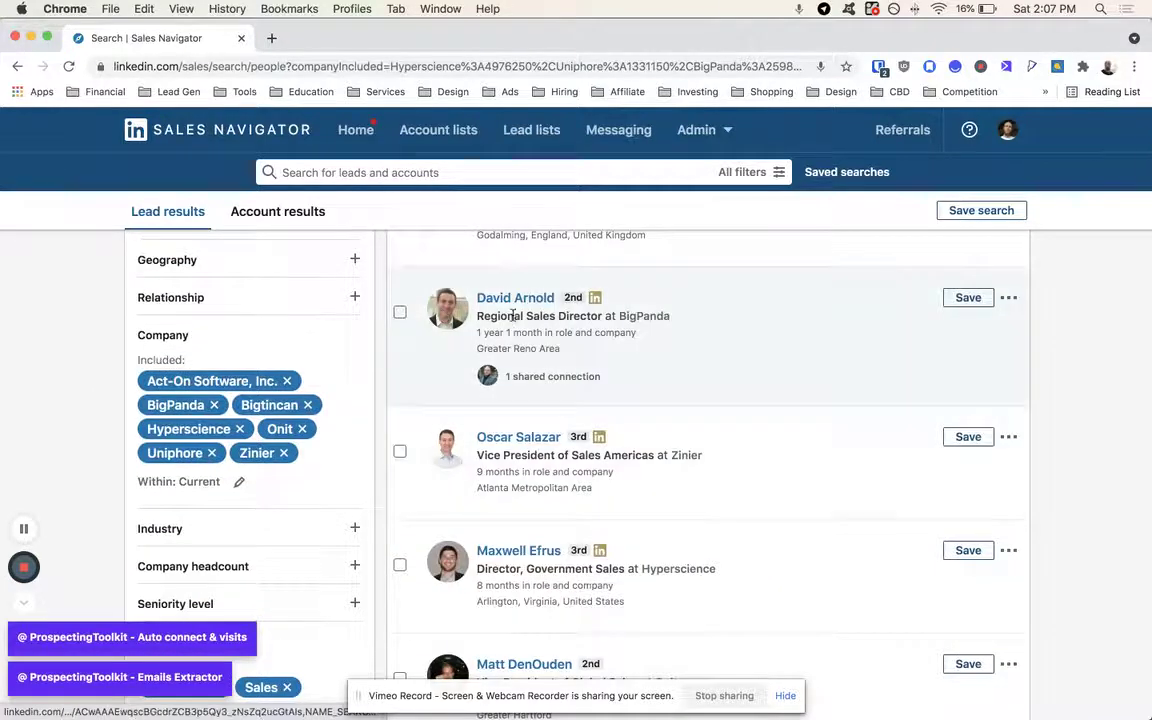
scroll(518, 427, down, 3)
scroll(476, 337, up, 2)
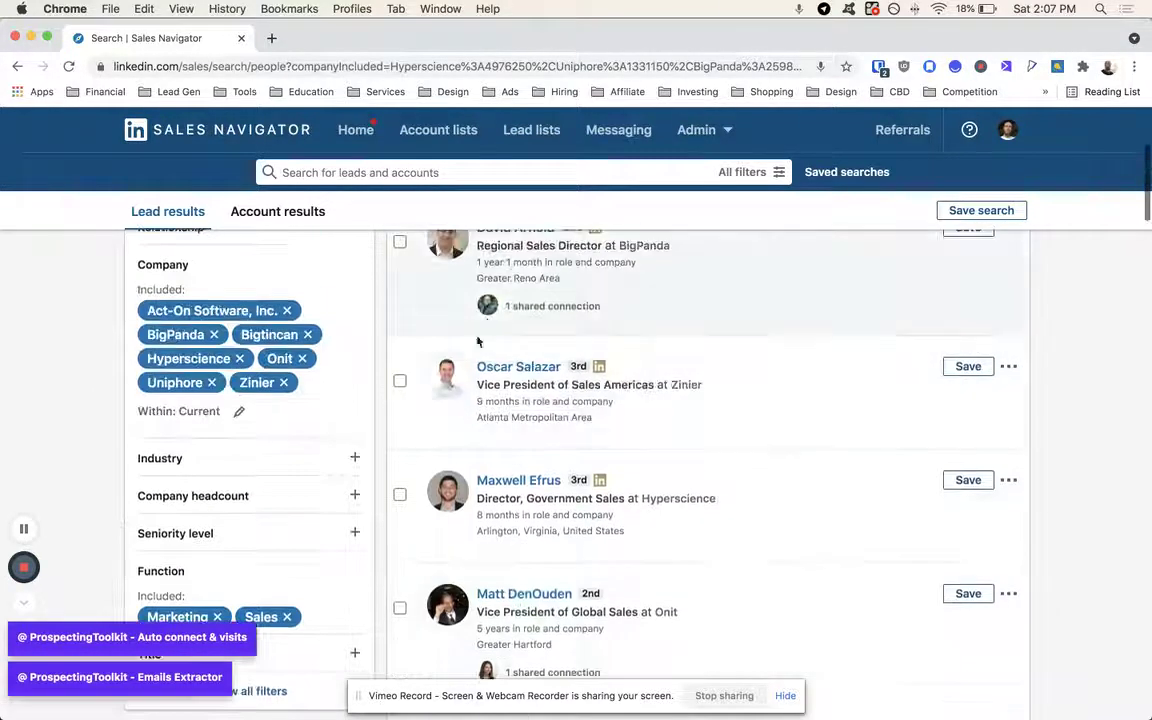
scroll(288, 432, down, 5)
Include VP, CXO, Partner, Owner and Director seniority levels, narrowing to 156 leads.
click(216, 358)
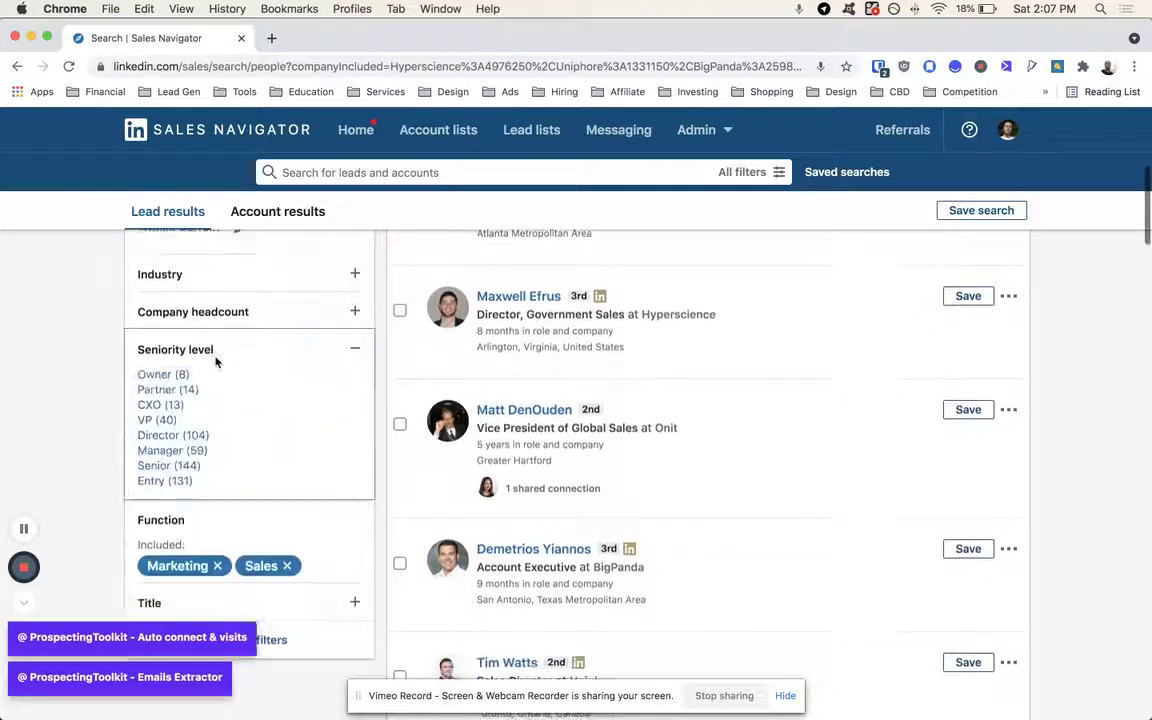
click(166, 419)
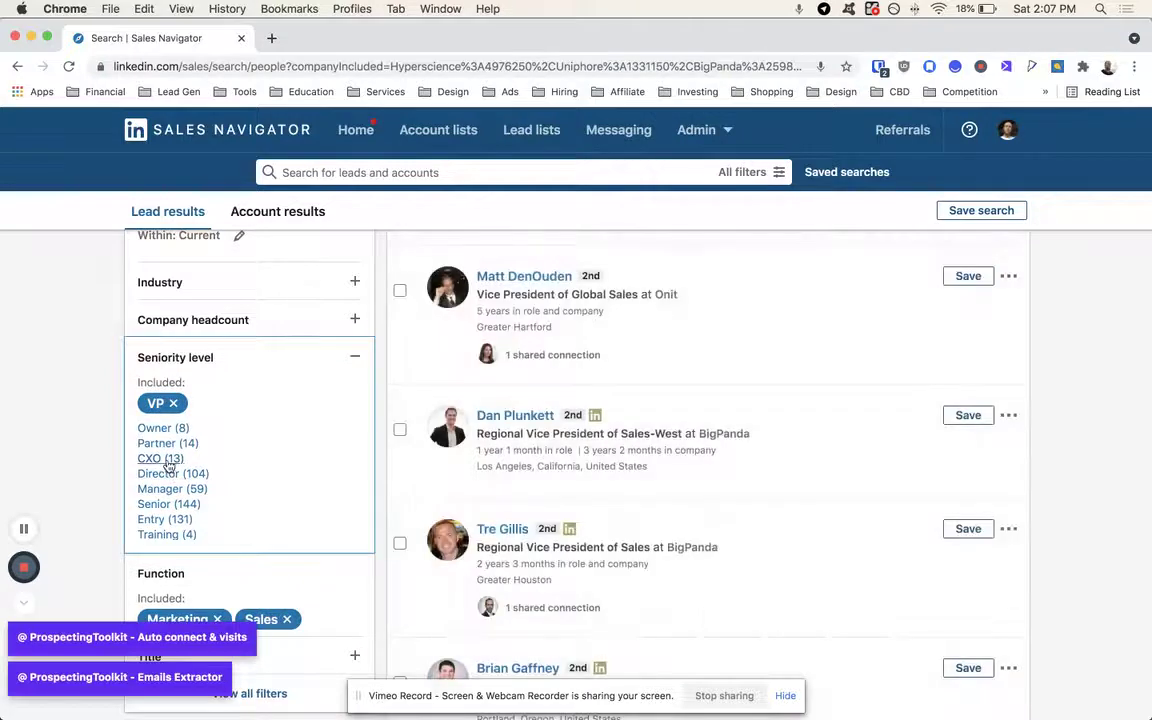
click(160, 458)
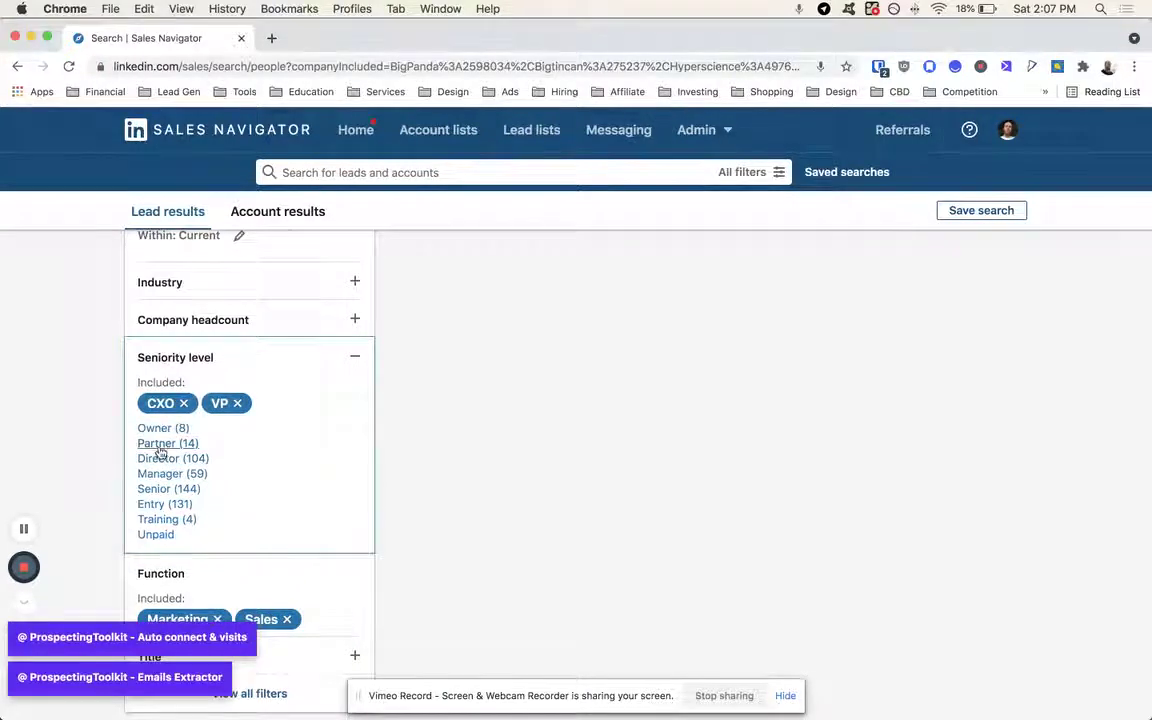
click(160, 445)
click(158, 443)
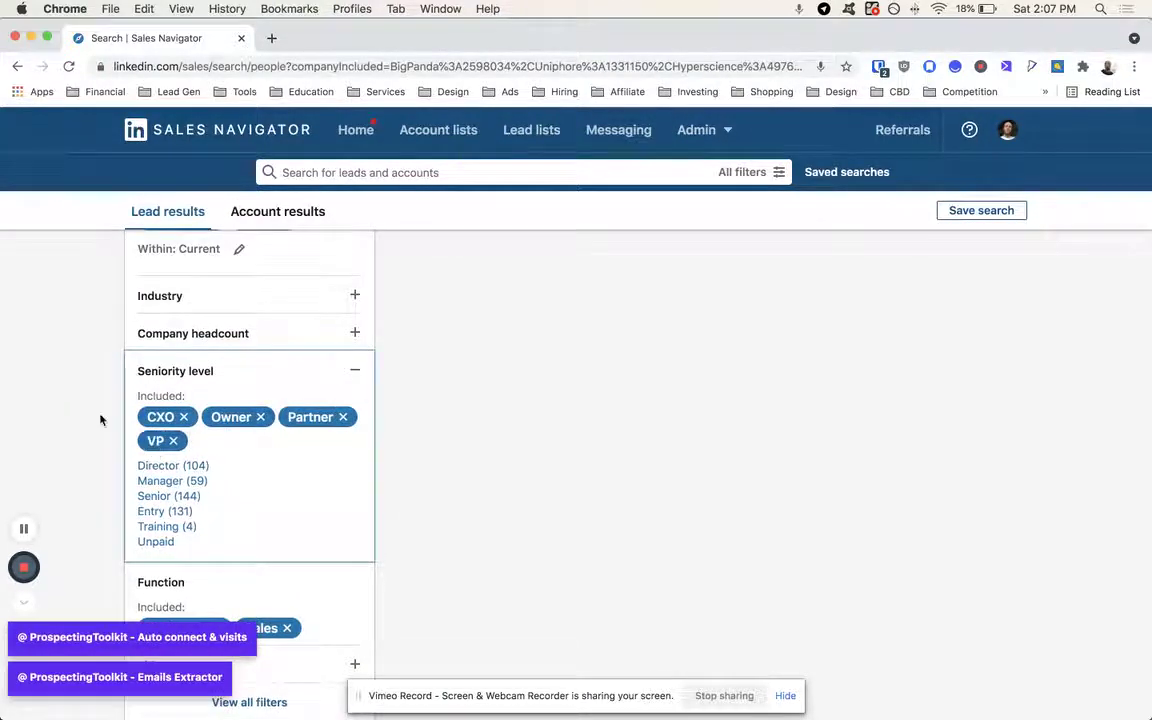
click(158, 465)
scroll(103, 429, up, 10)
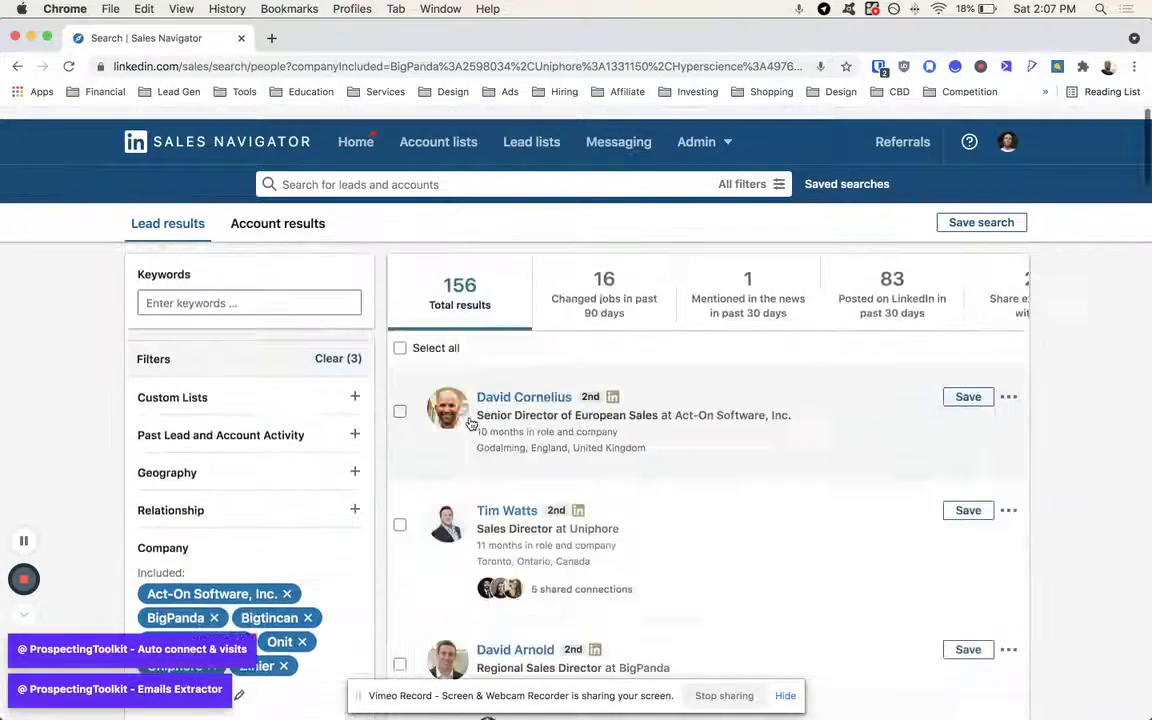
scroll(471, 423, down, 3)
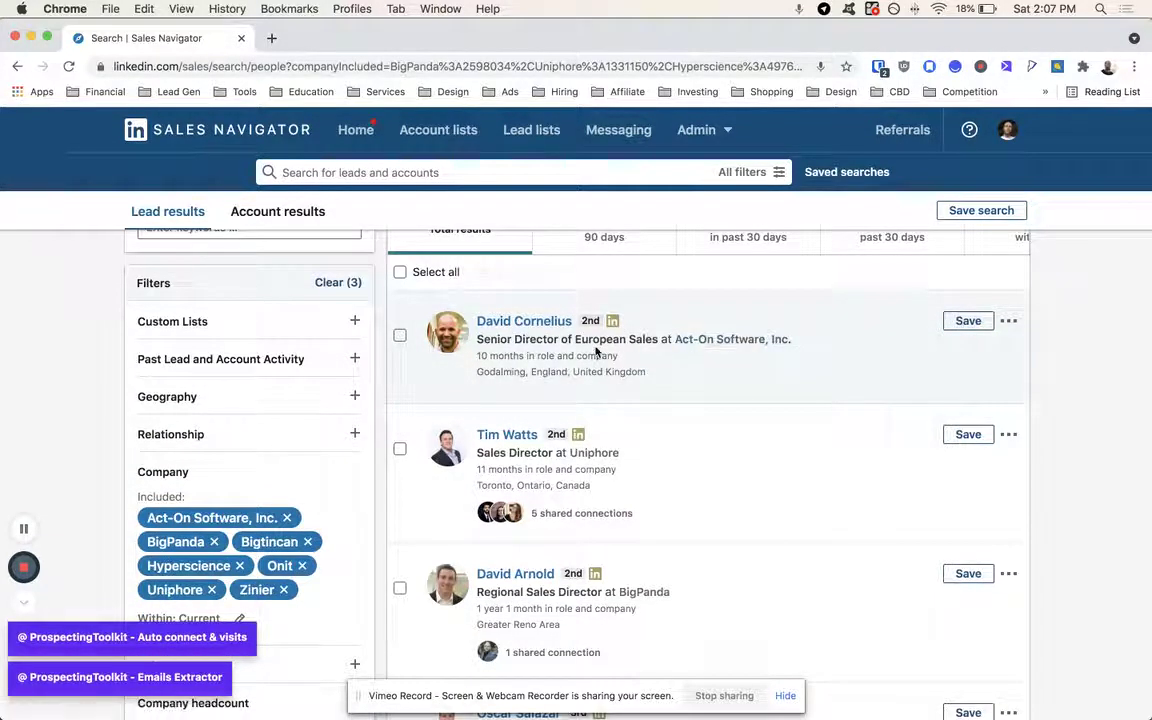
scroll(596, 350, down, 6)
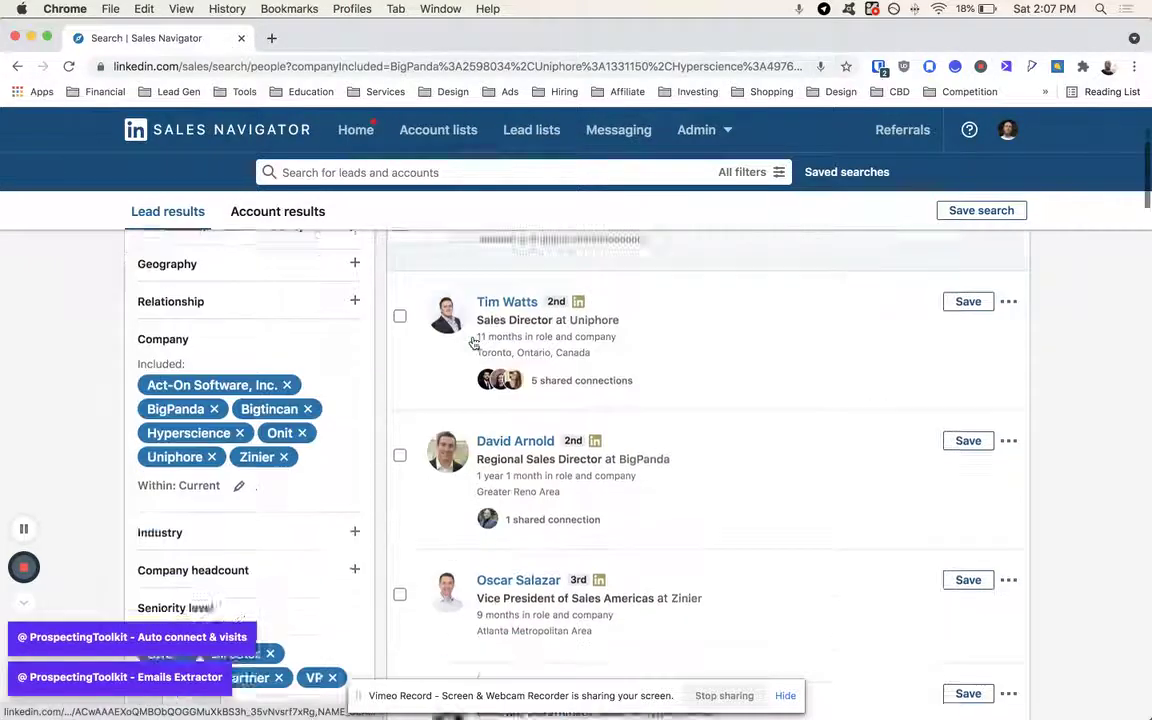
scroll(472, 340, down, 4)
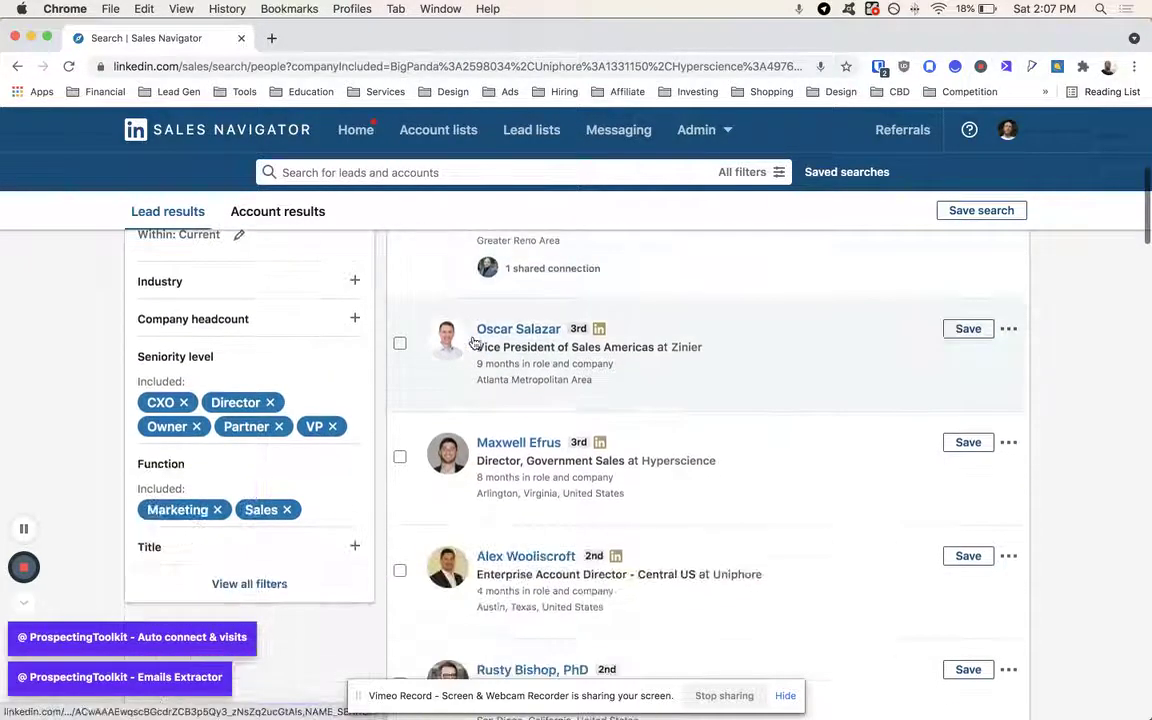
scroll(645, 409, down, 3)
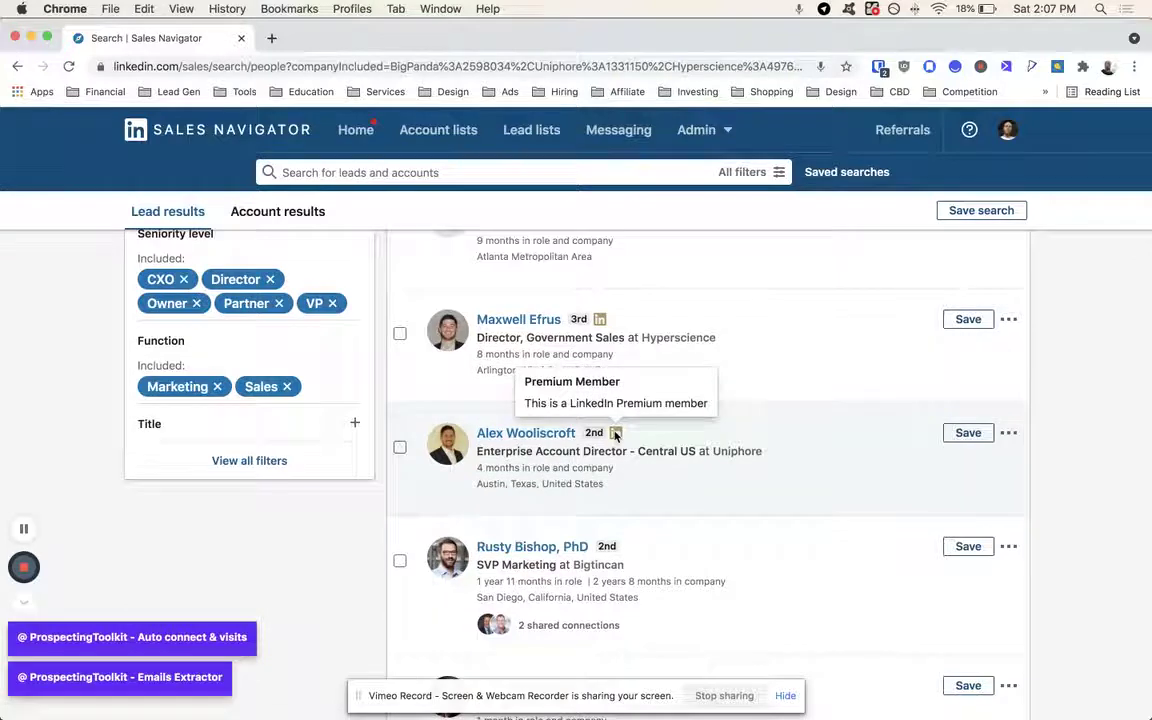
scroll(612, 435, up, 3)
scroll(603, 427, up, 3)
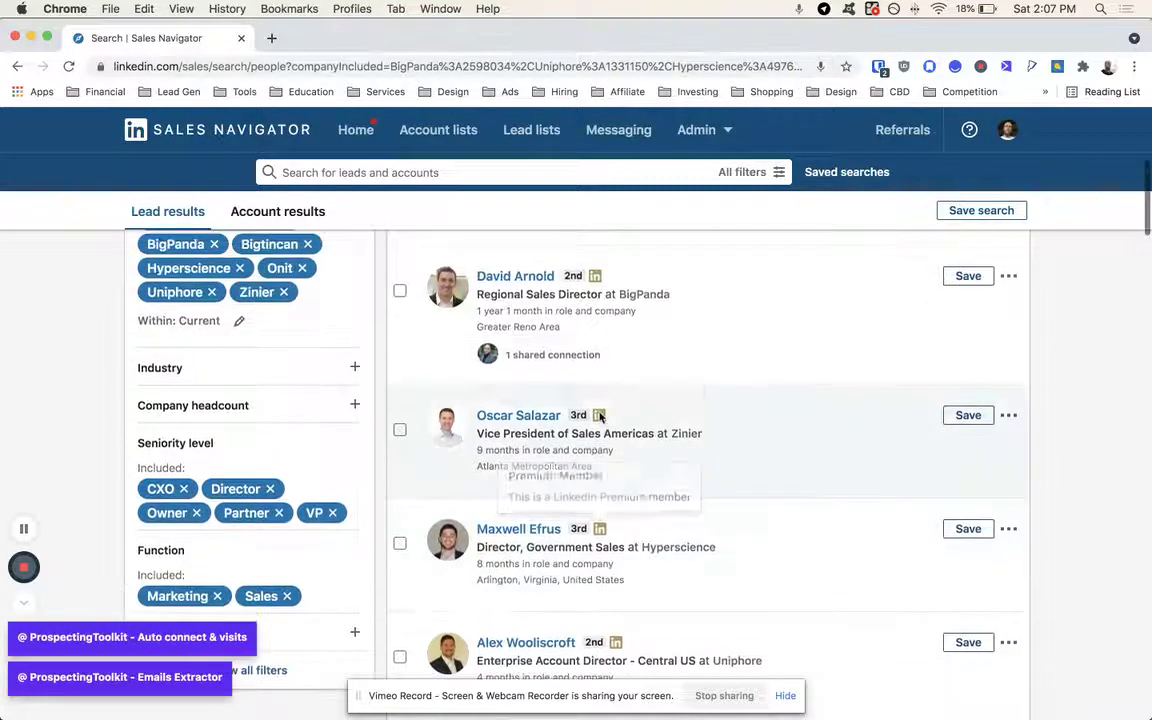
scroll(596, 411, up, 3)
scroll(595, 378, up, 7)
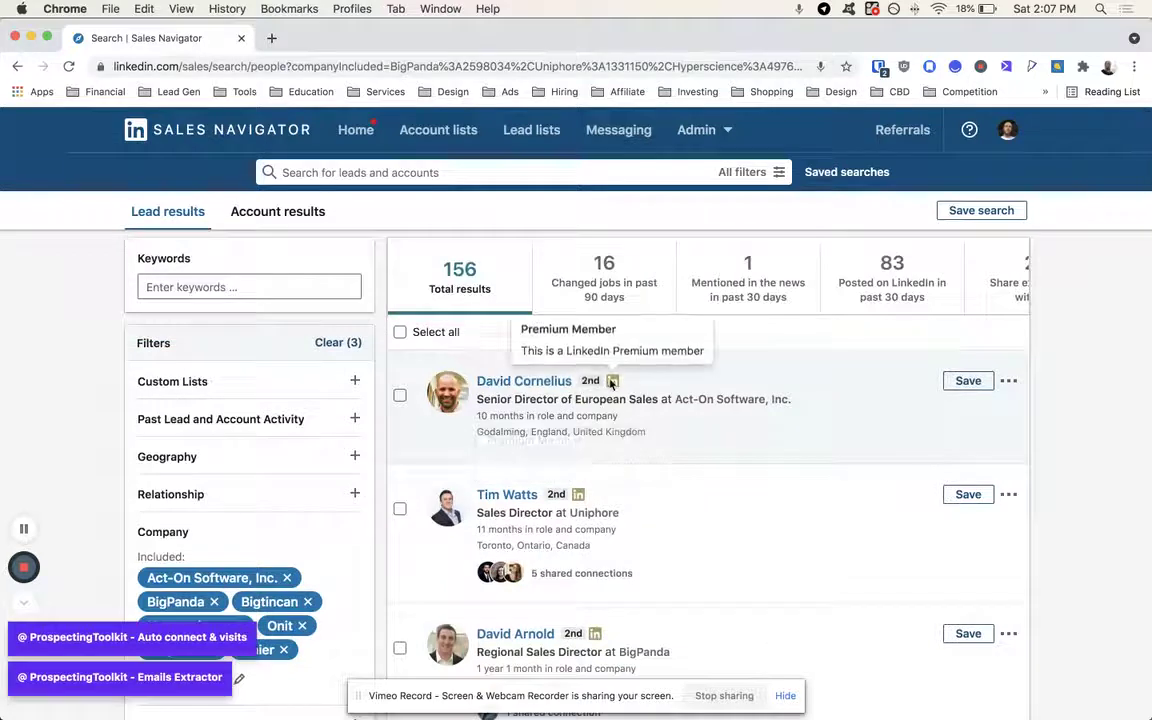
scroll(108, 368, down, 15)
scroll(108, 368, down, 5)
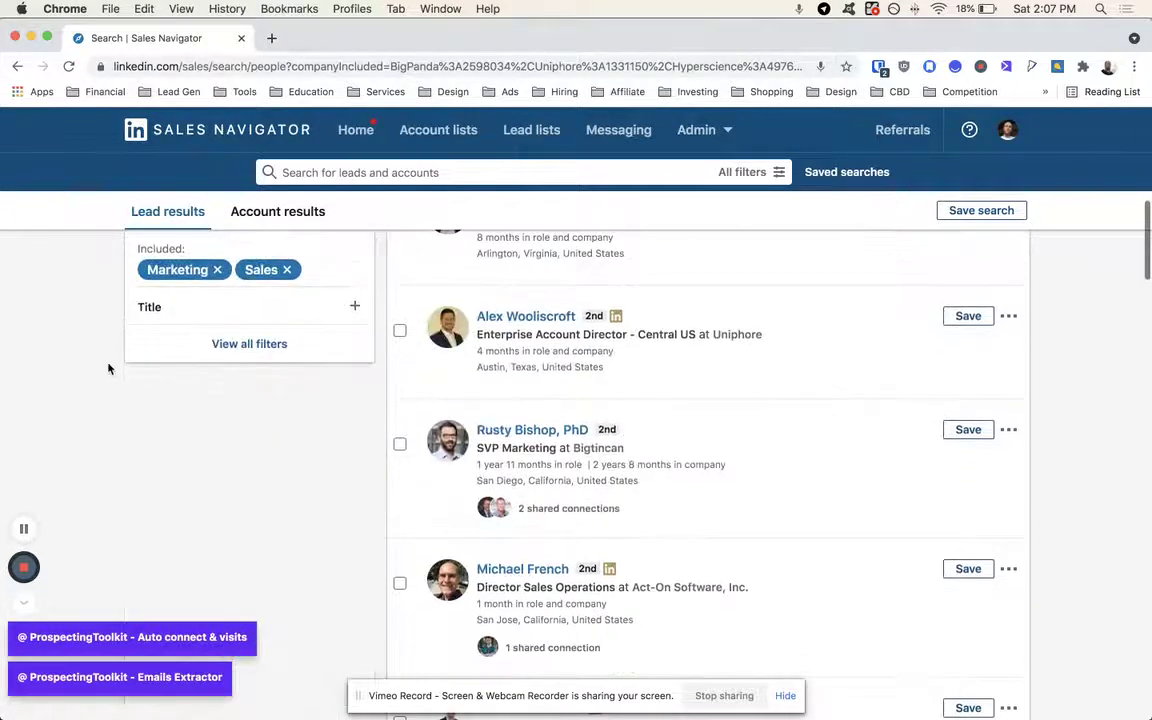
scroll(108, 368, down, 11)
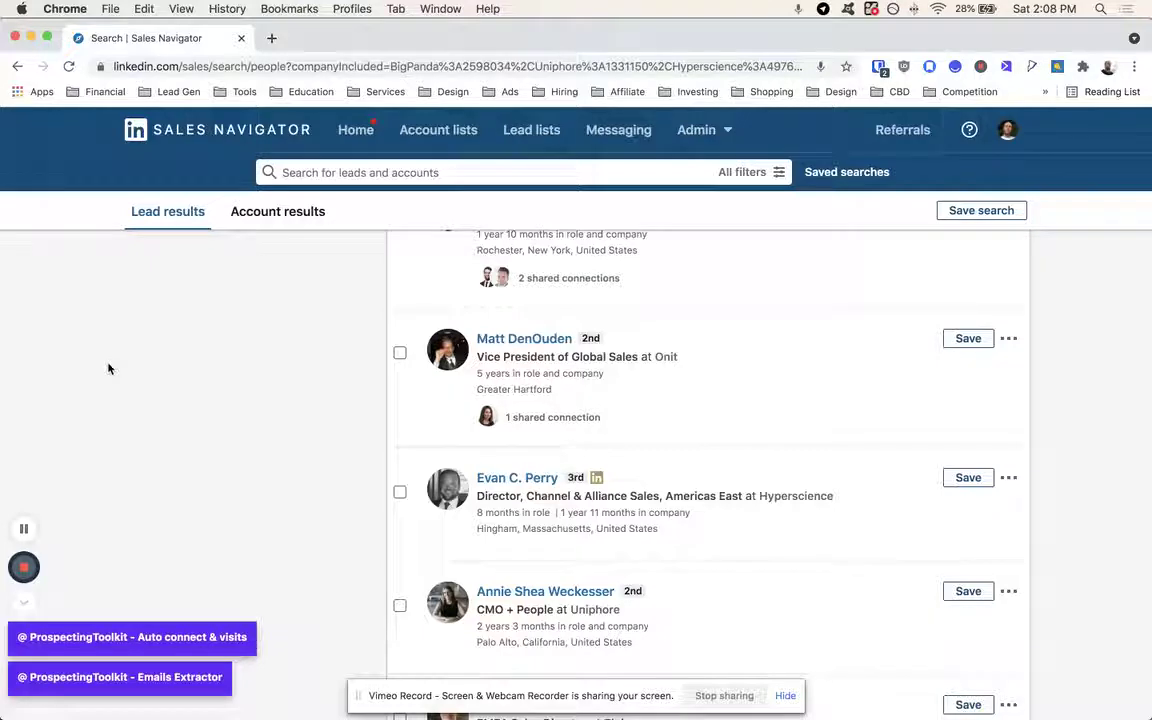
scroll(347, 445, down, 15)
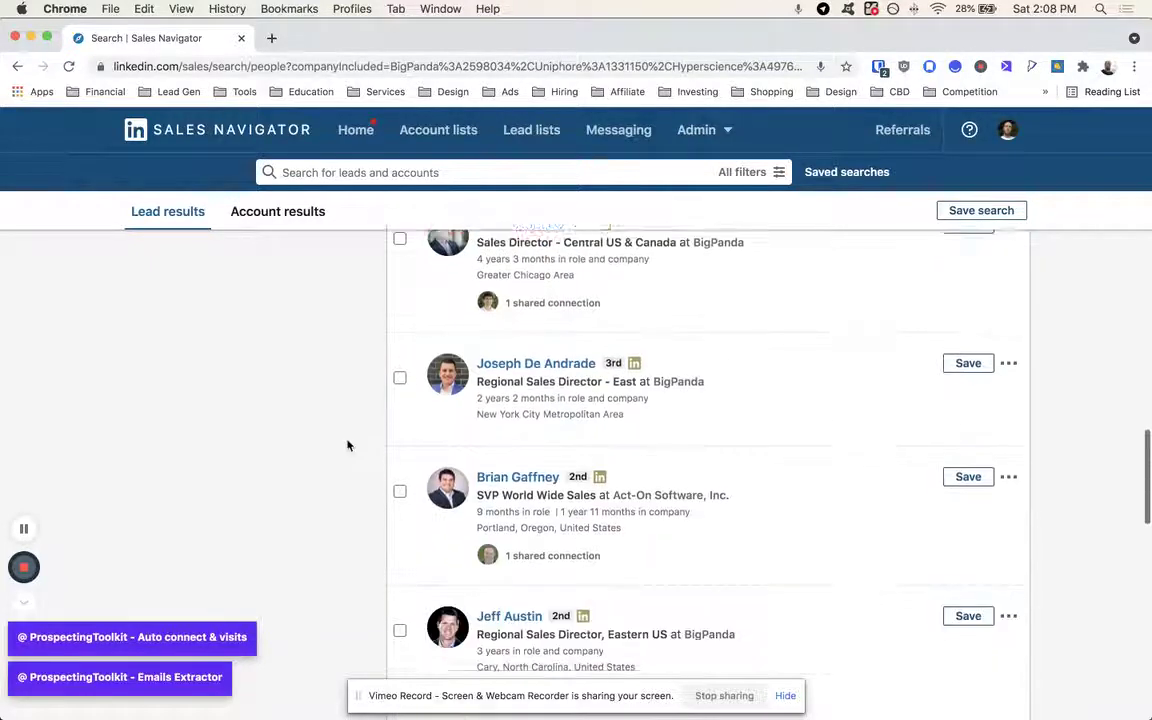
scroll(347, 445, up, 15)
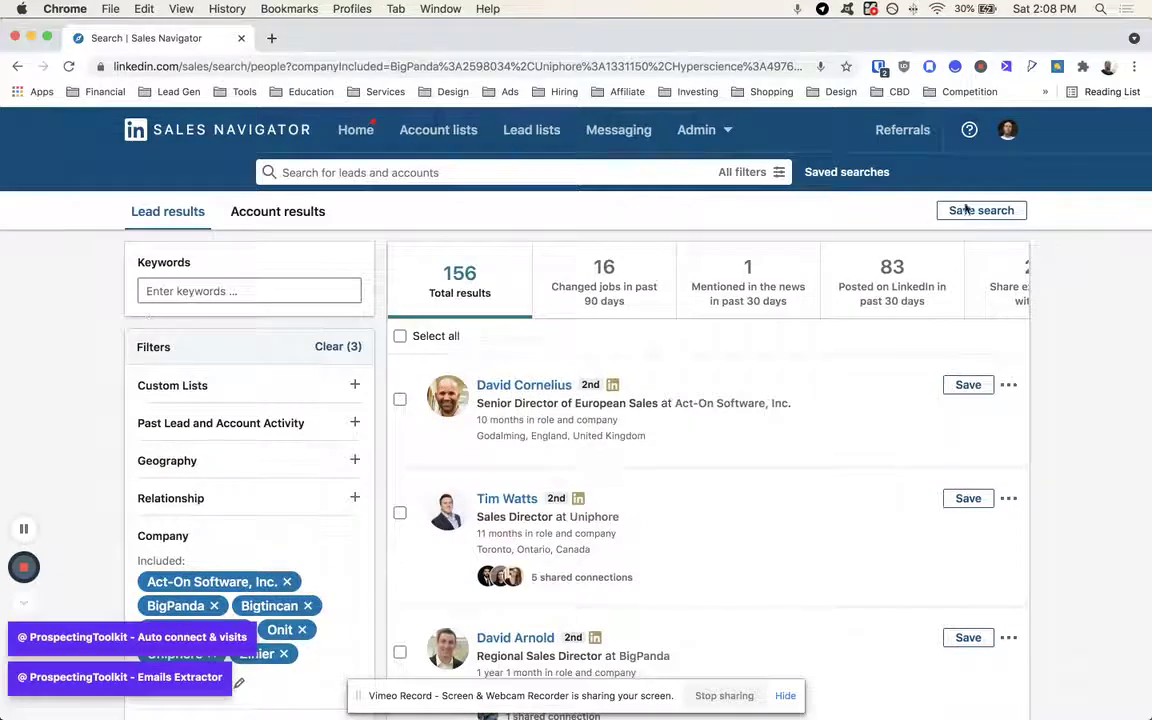
scroll(316, 306, down, 6)
scroll(340, 320, up, 6)
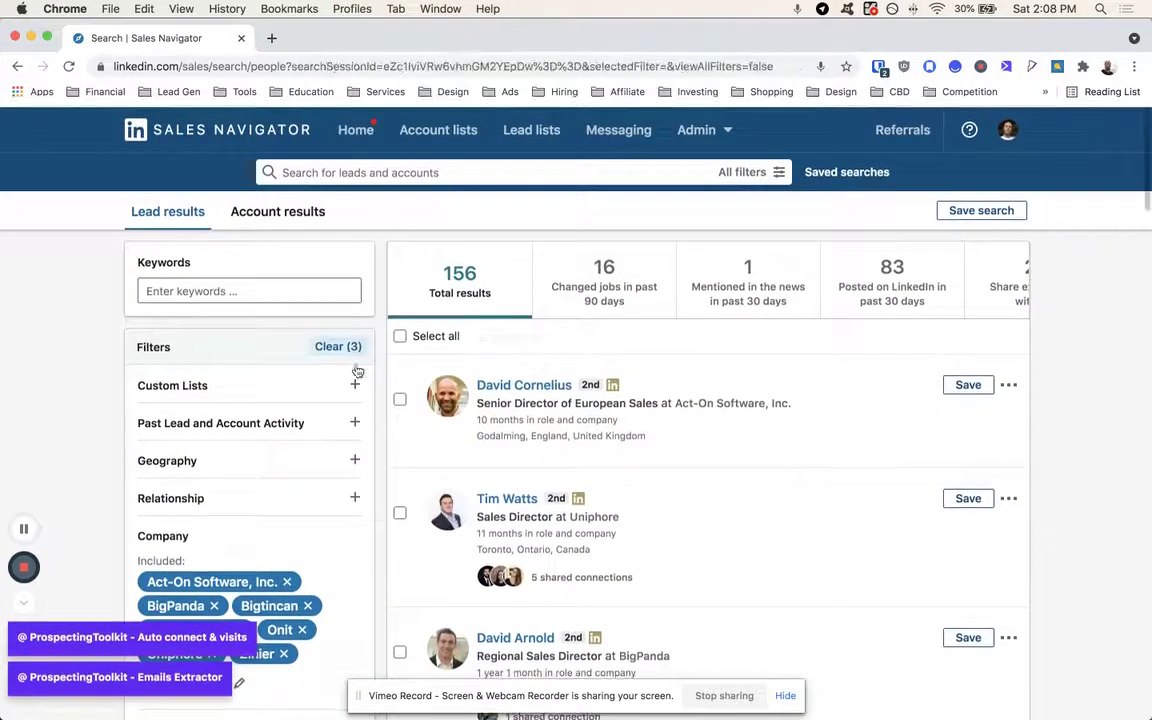
Clear the three applied lead filters, leaving the full filter dialog showing 0 results.
click(340, 353)
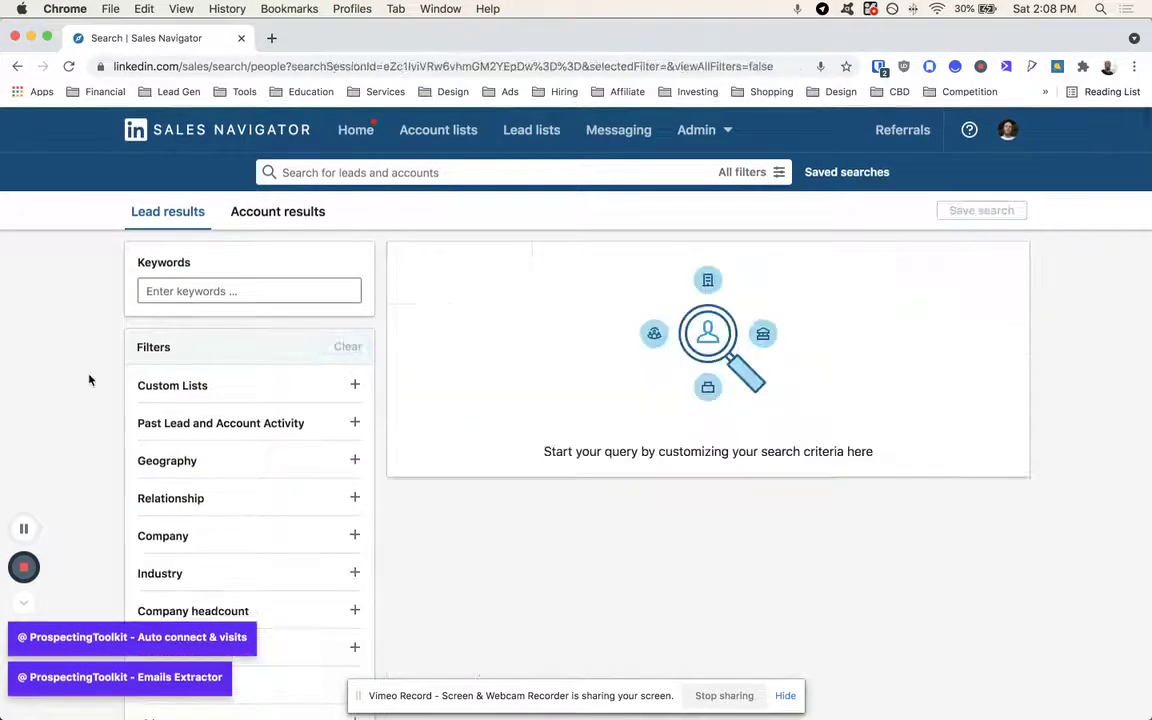
click(170, 291)
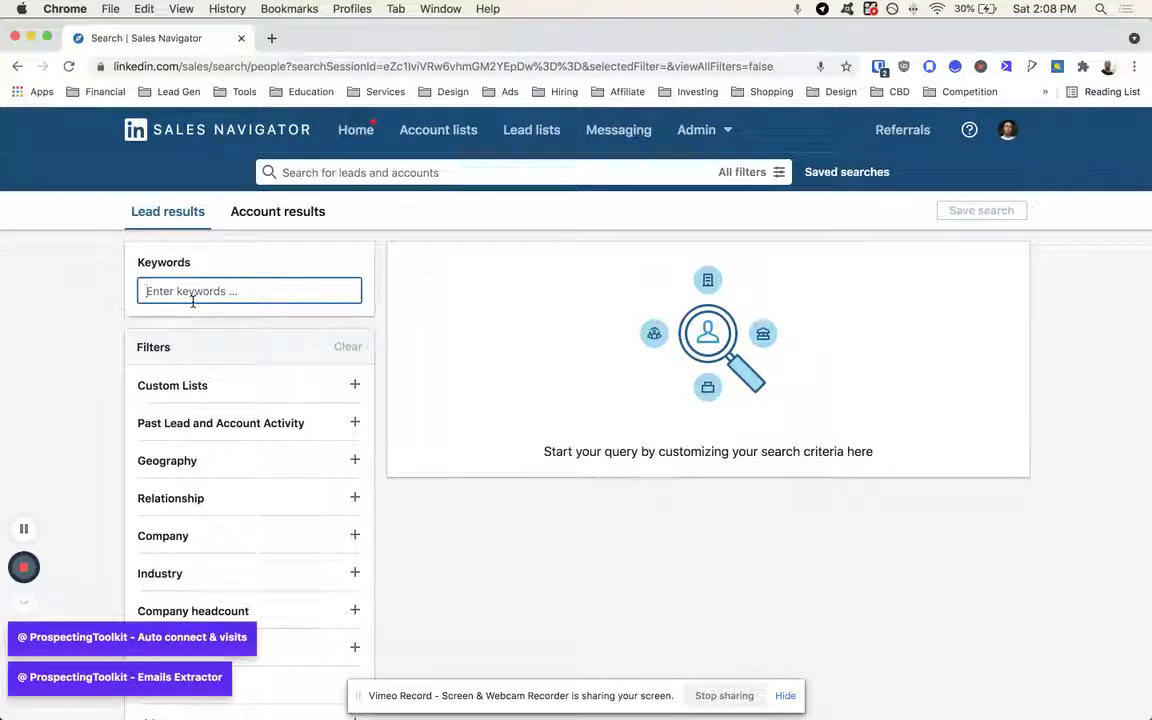
scroll(190, 300, down, 2)
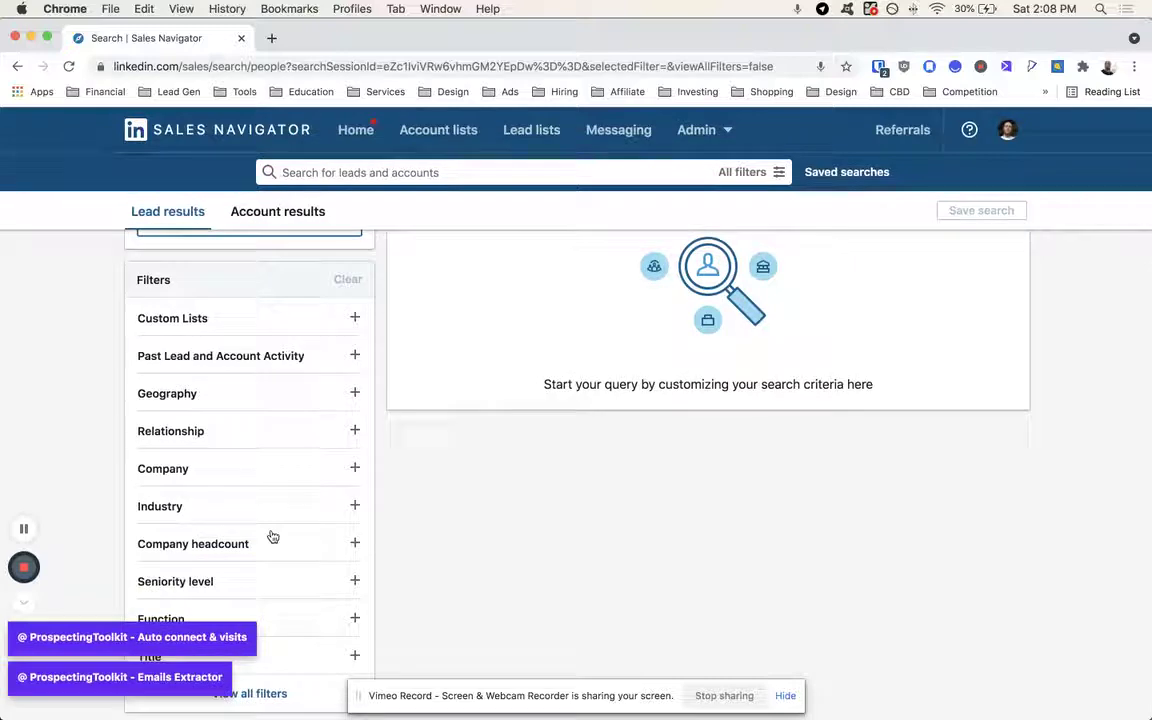
scroll(203, 397, up, 2)
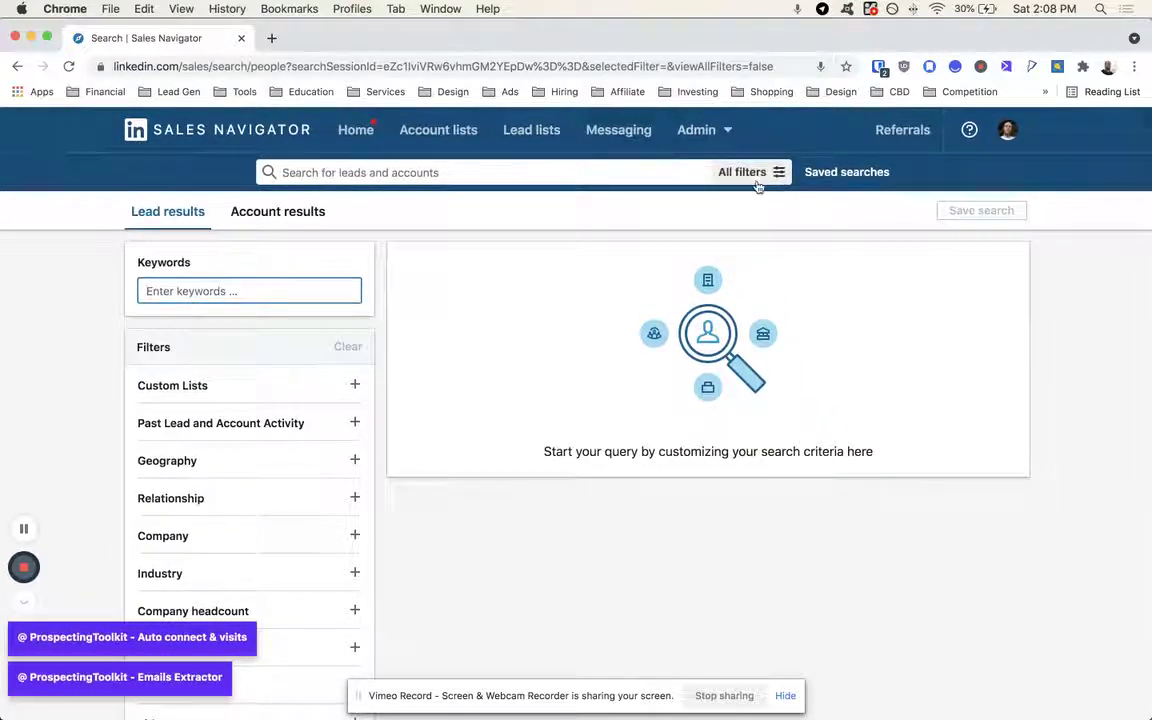
click(745, 172)
Look over the Became a Member join-date options in the lead filters.
scroll(373, 355, down, 10)
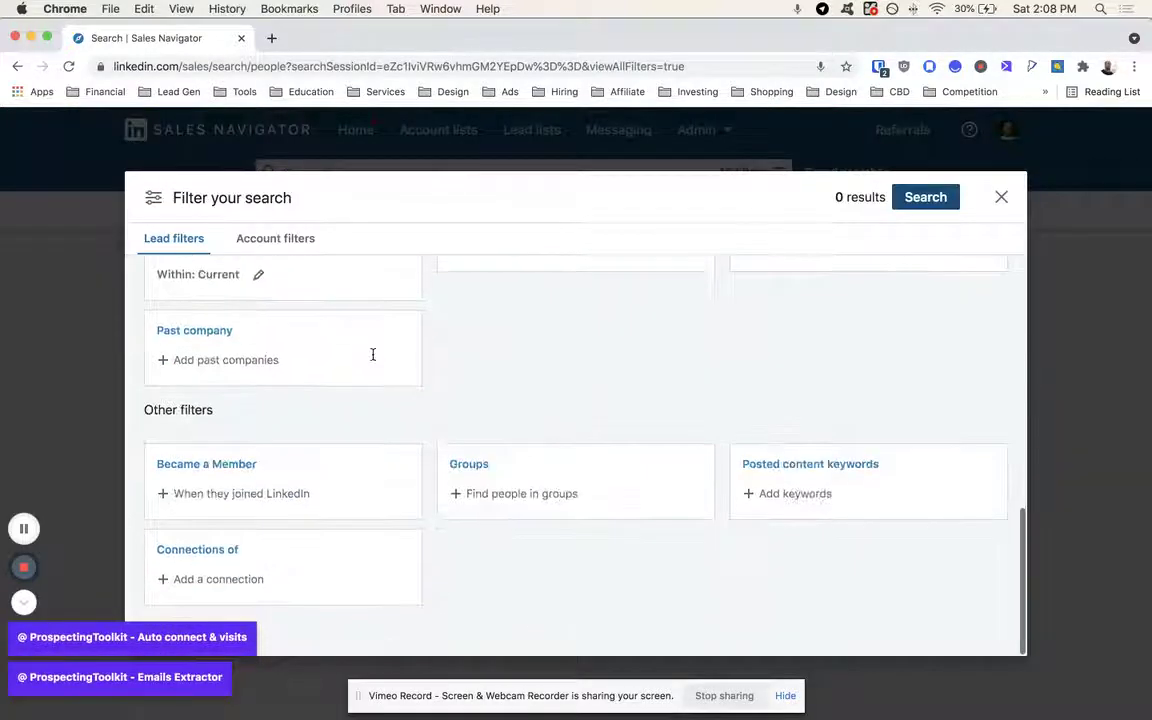
click(270, 505)
click(413, 339)
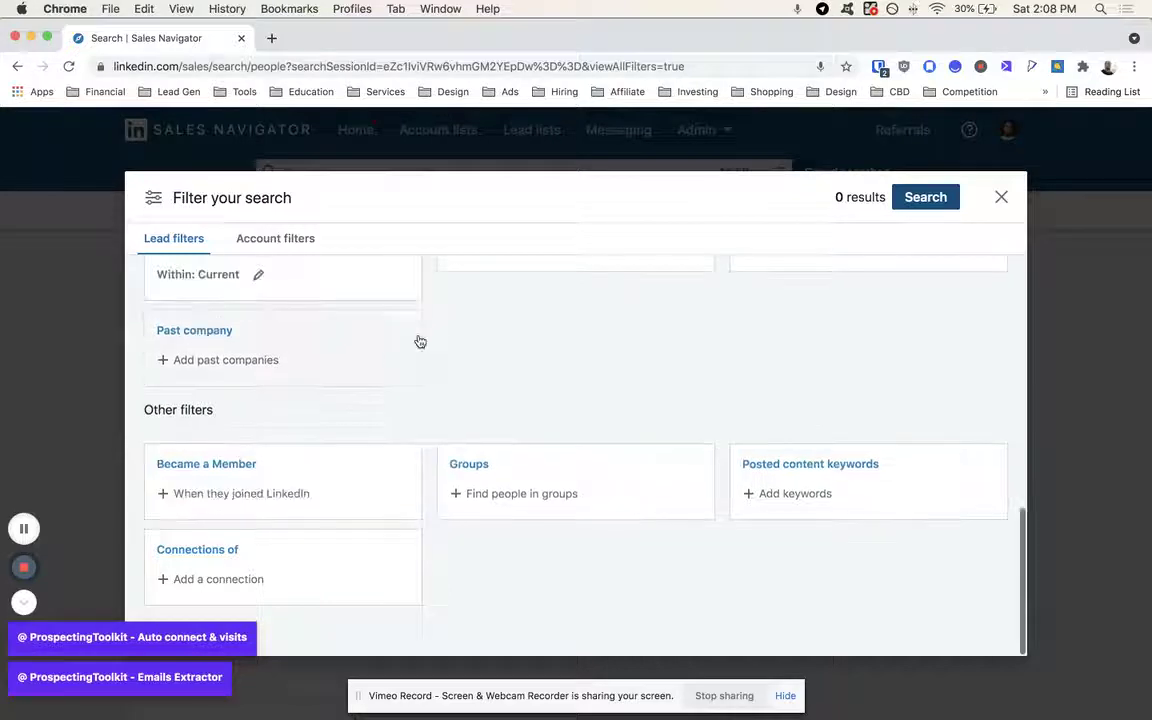
scroll(270, 572, up, 1)
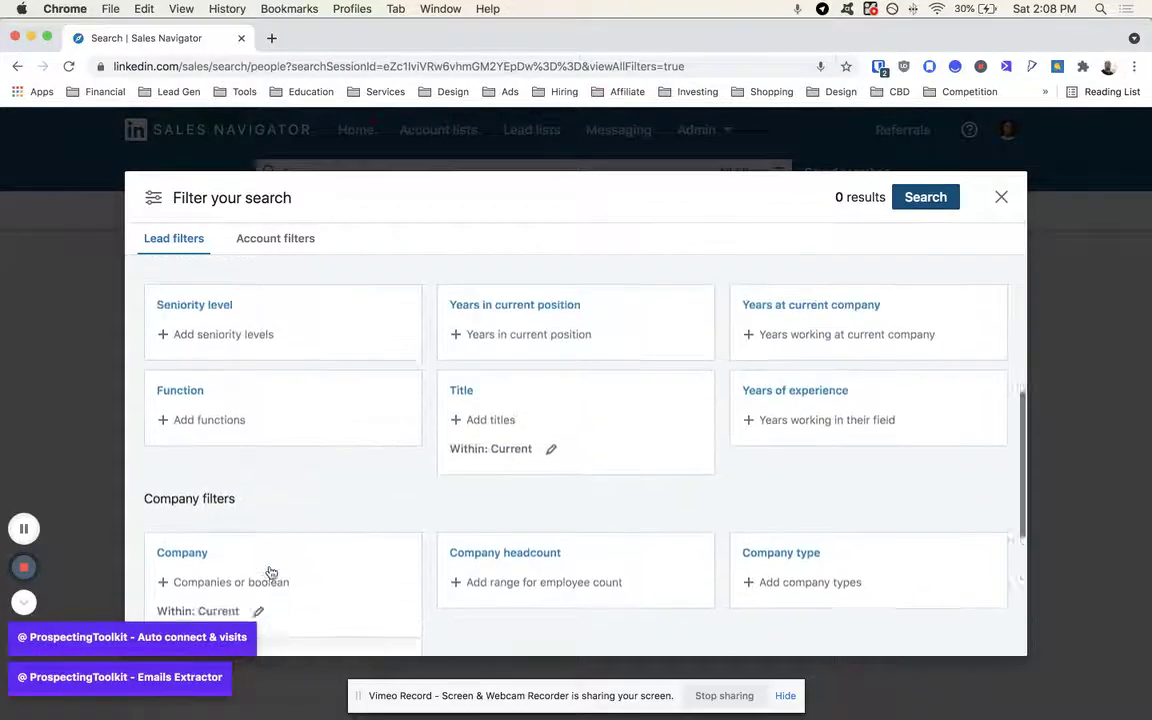
scroll(271, 572, up, 10)
scroll(468, 337, down, 5)
scroll(302, 258, up, 5)
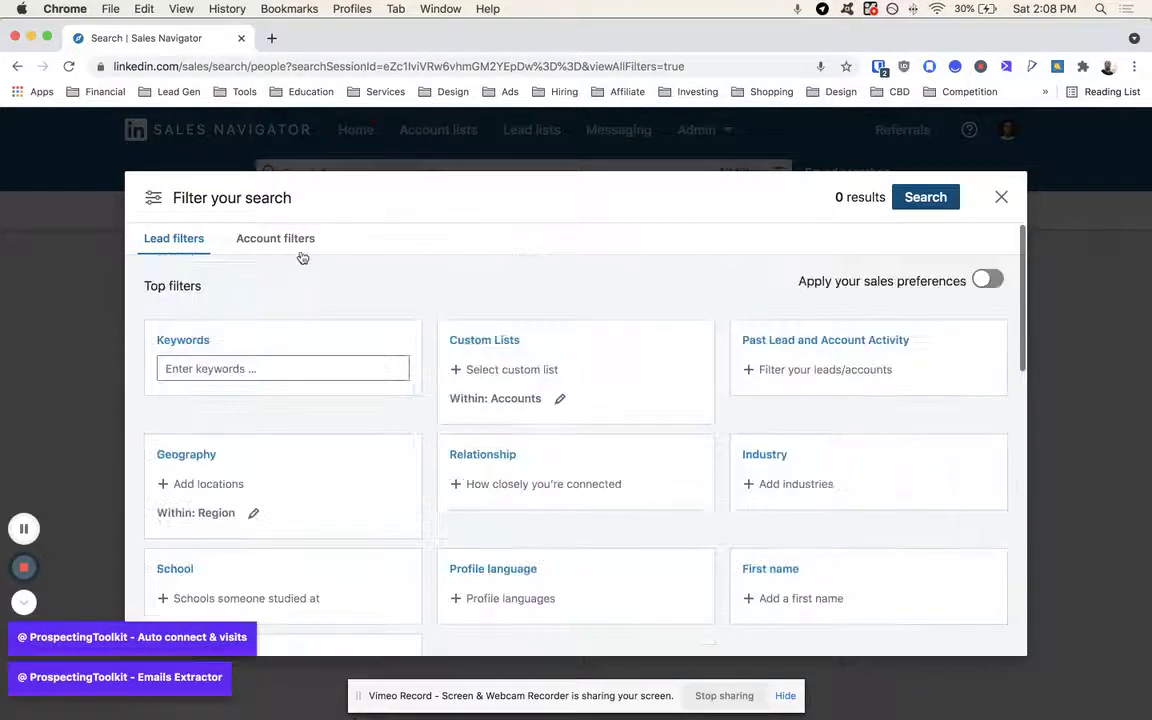
Switch to account filters, remove the 'automation' keyword, and leave the panel without saving.
click(285, 241)
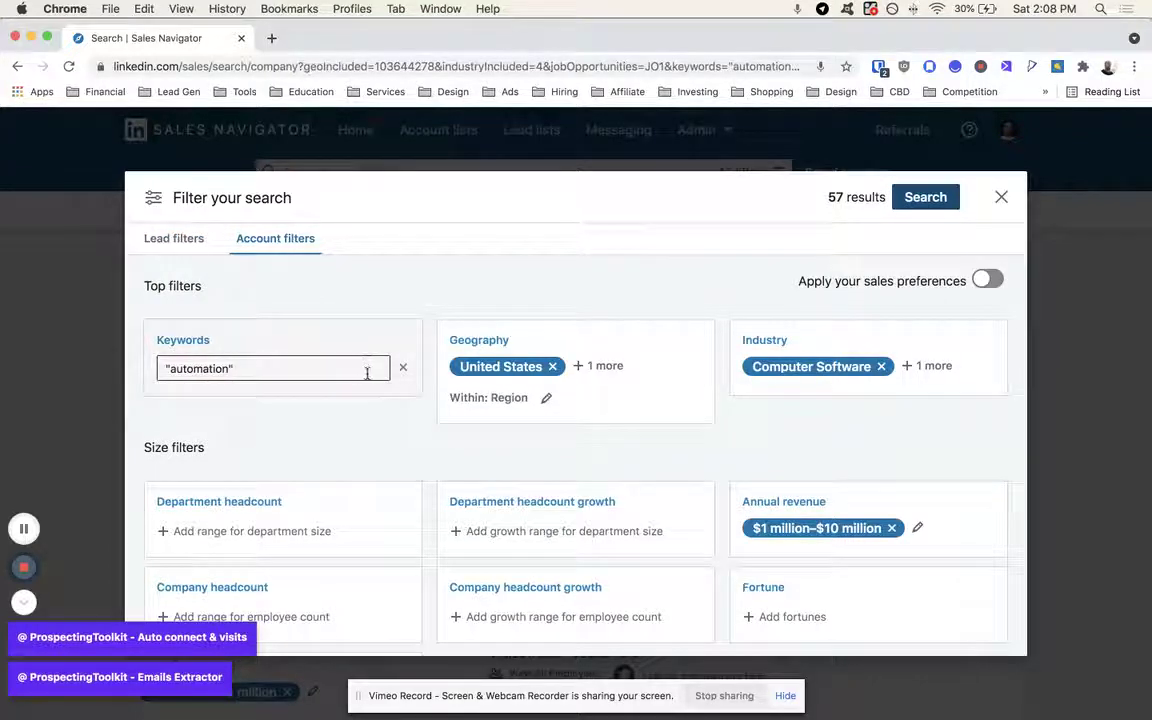
click(403, 368)
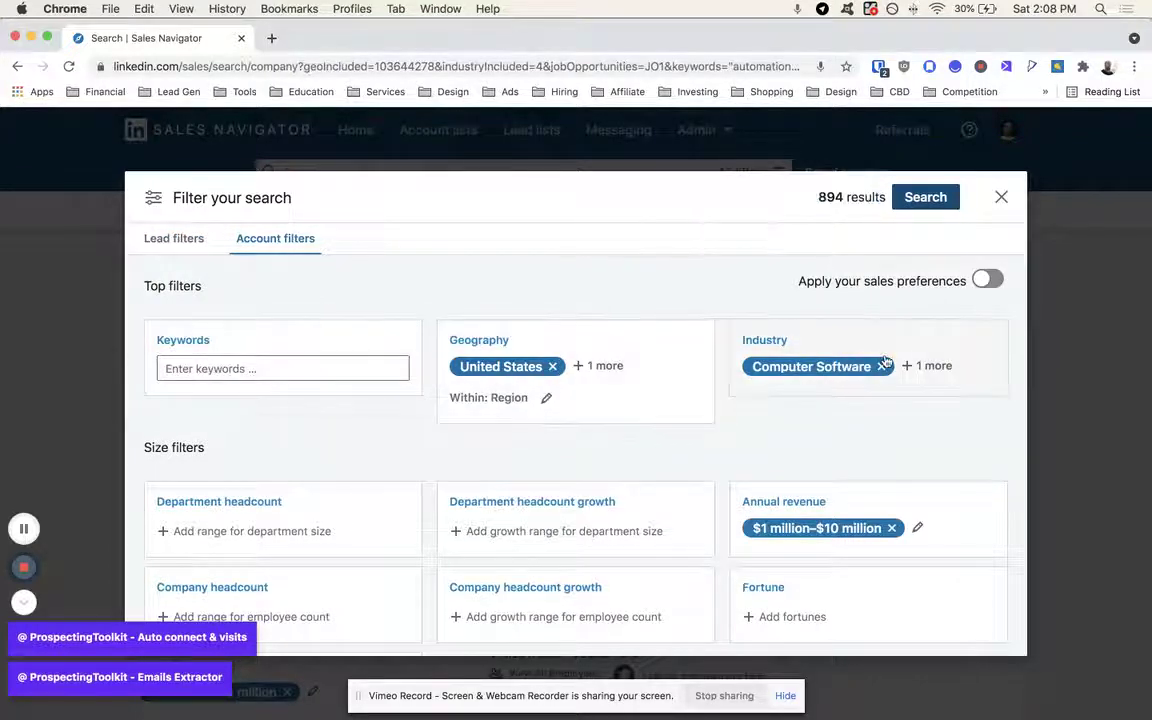
click(1000, 197)
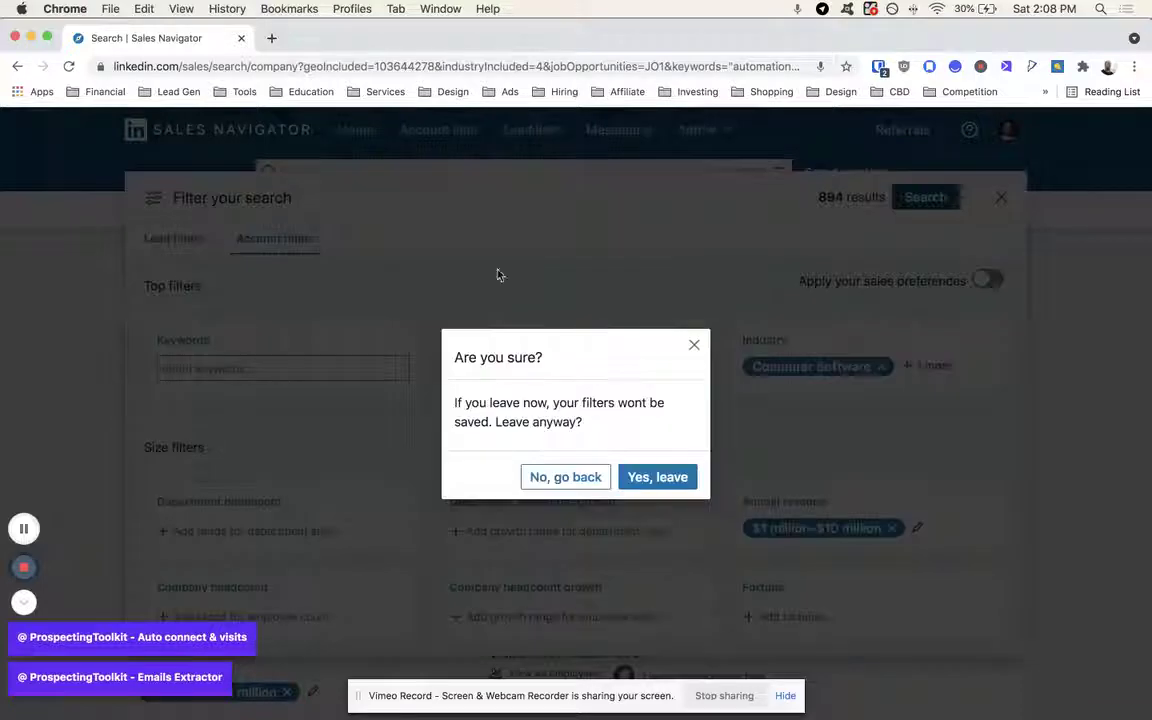
click(635, 478)
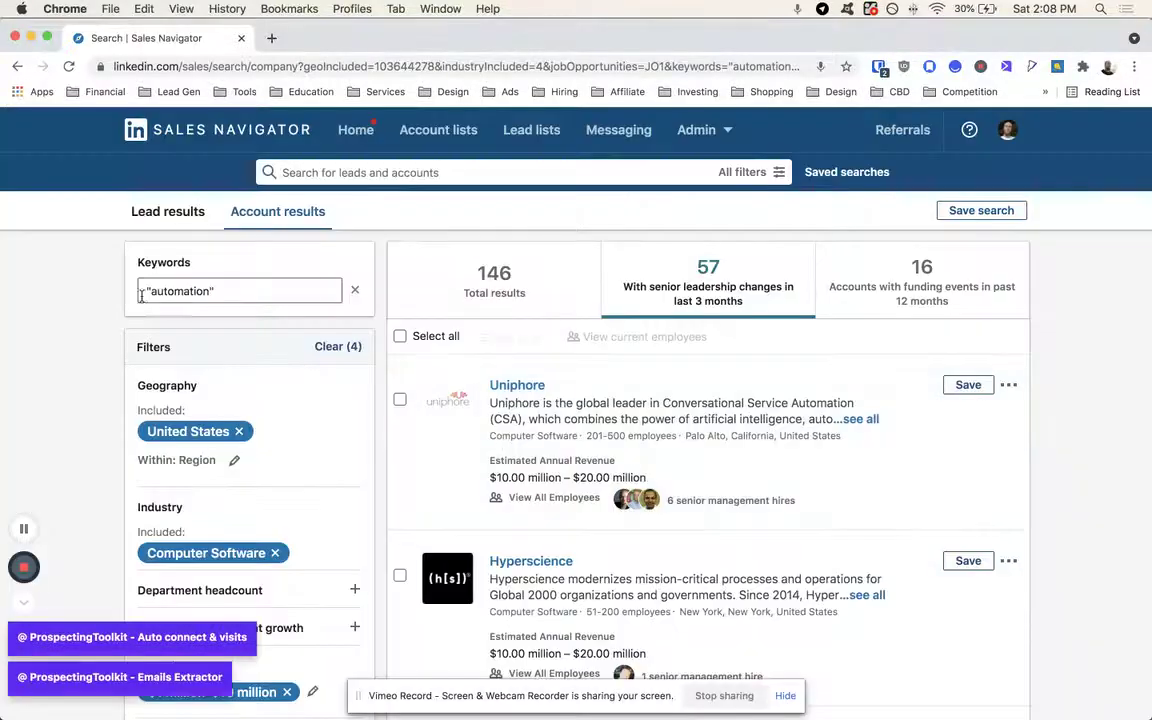
Clear all four account filters and the 'automation' keyword, reopening the account filter dialog.
click(338, 346)
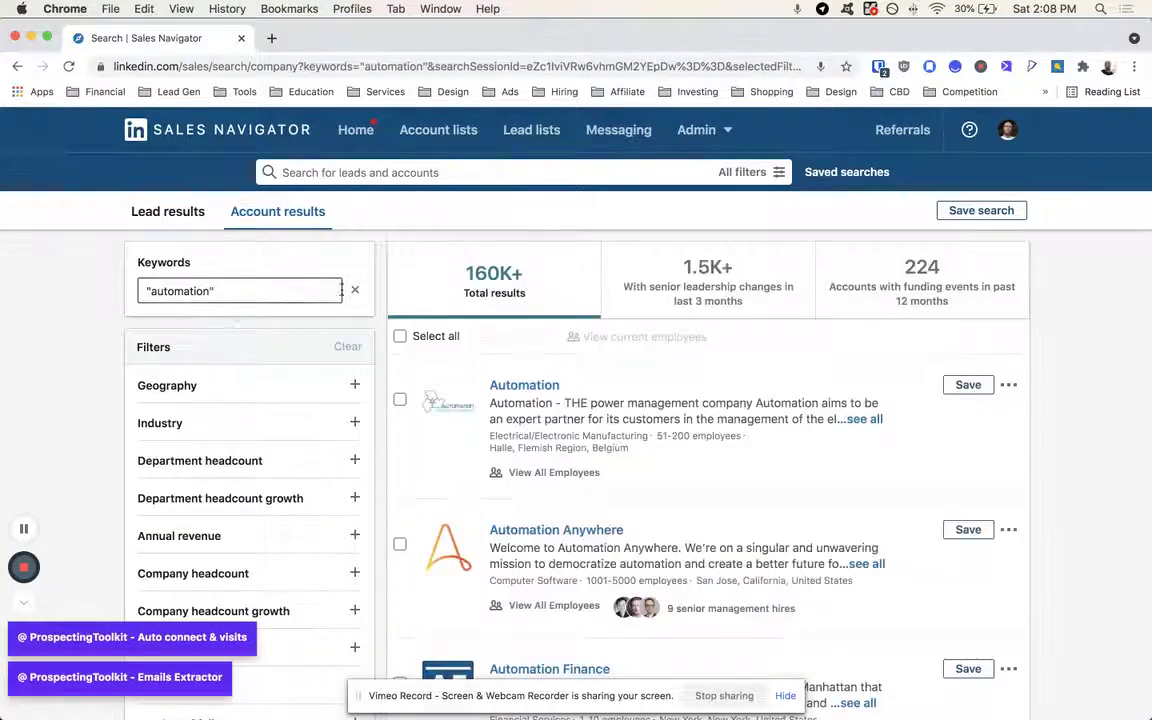
click(355, 290)
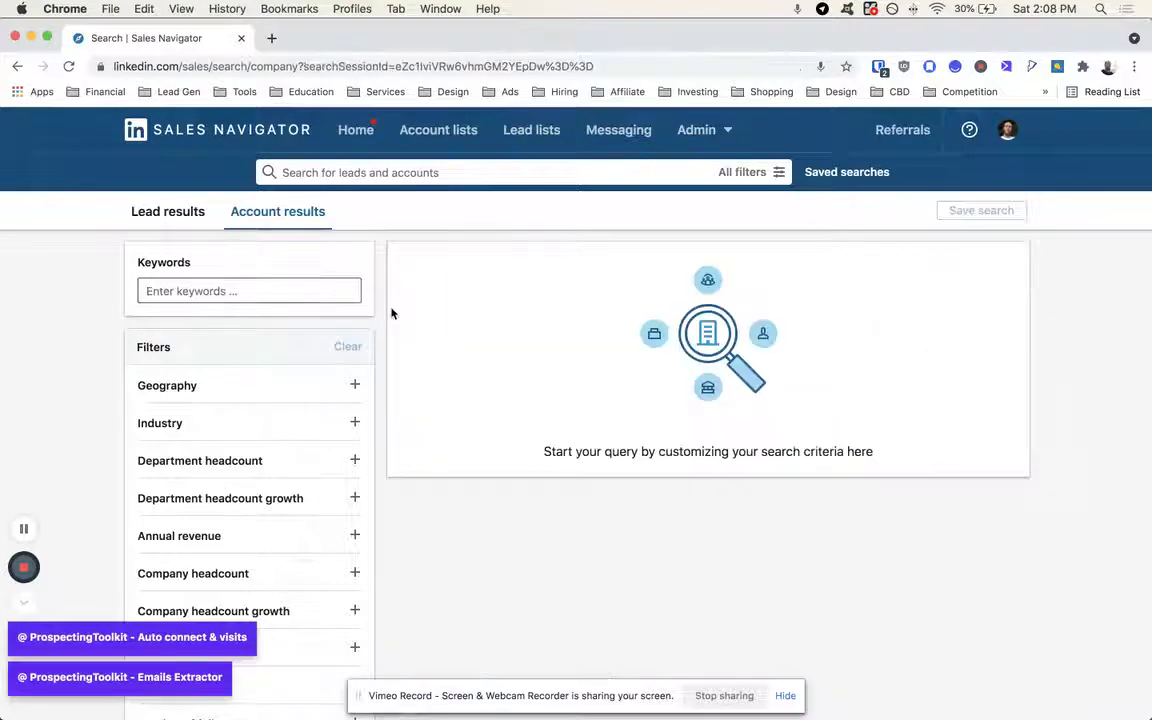
click(742, 172)
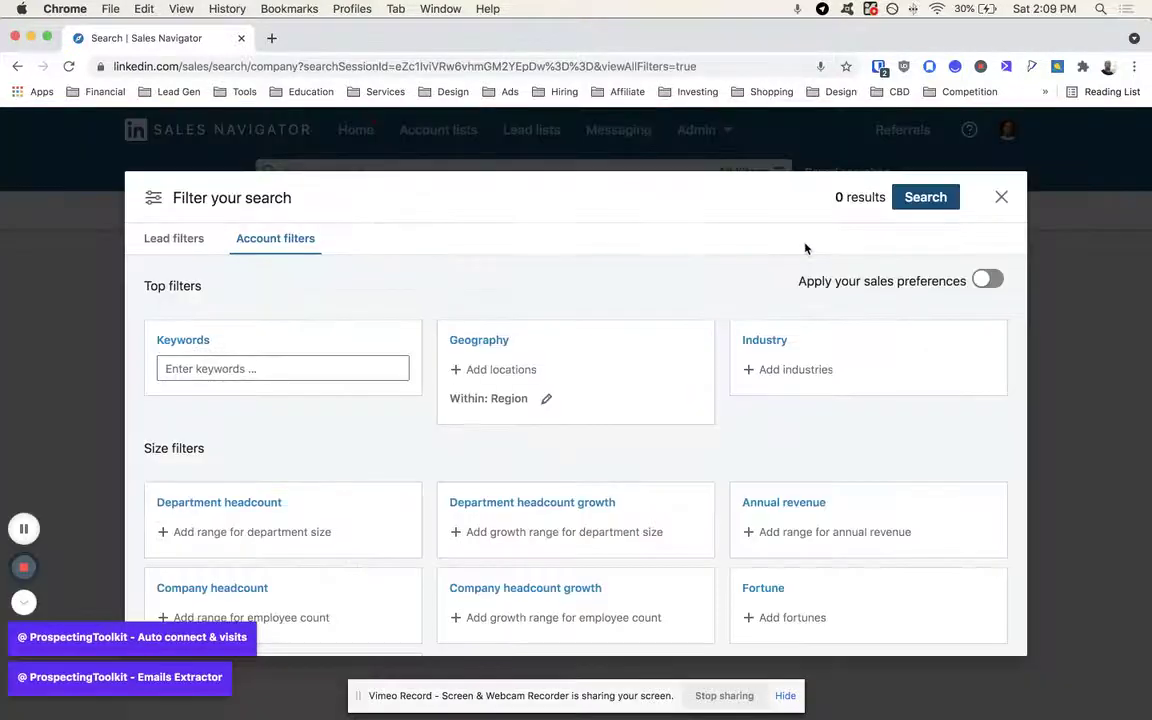
Add Shopify to the Technologies used account filter.
click(228, 370)
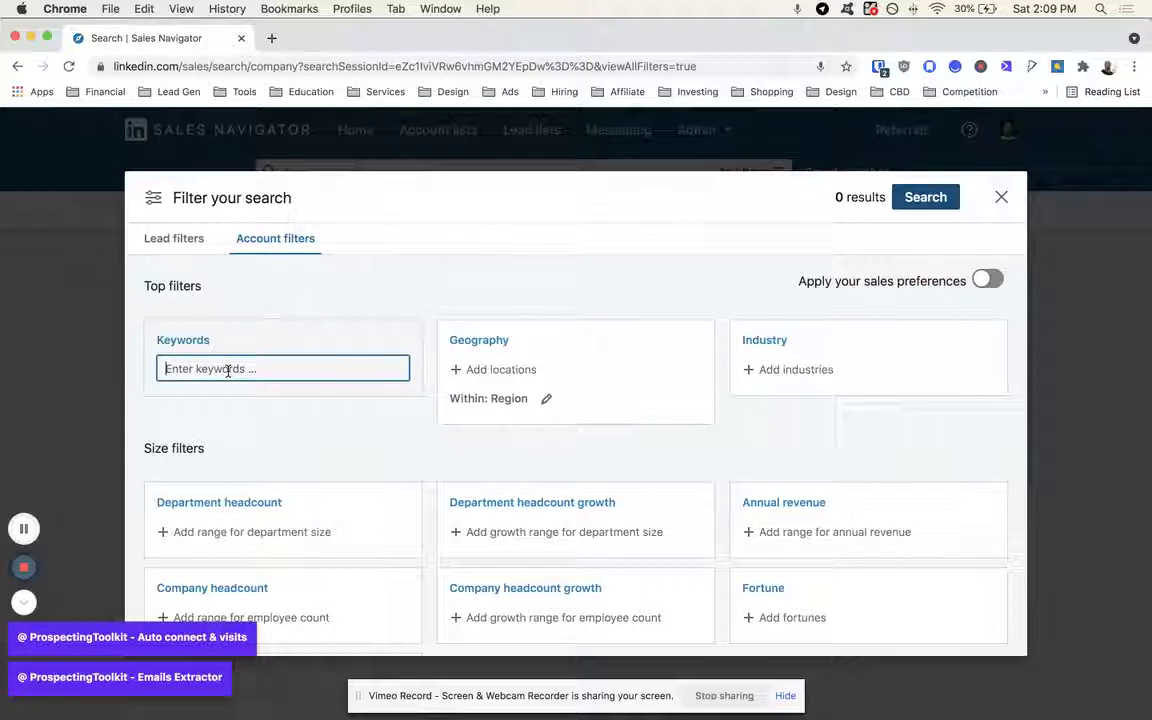
text(t)
key(BackSpace)
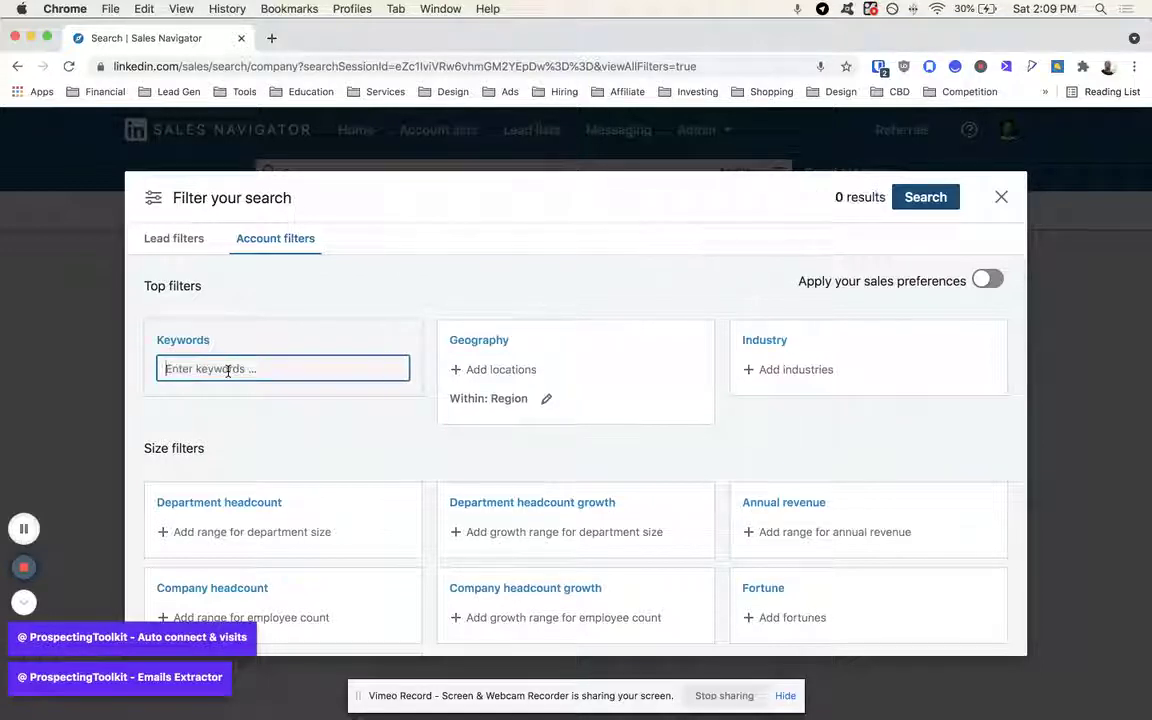
scroll(228, 370, down, 5)
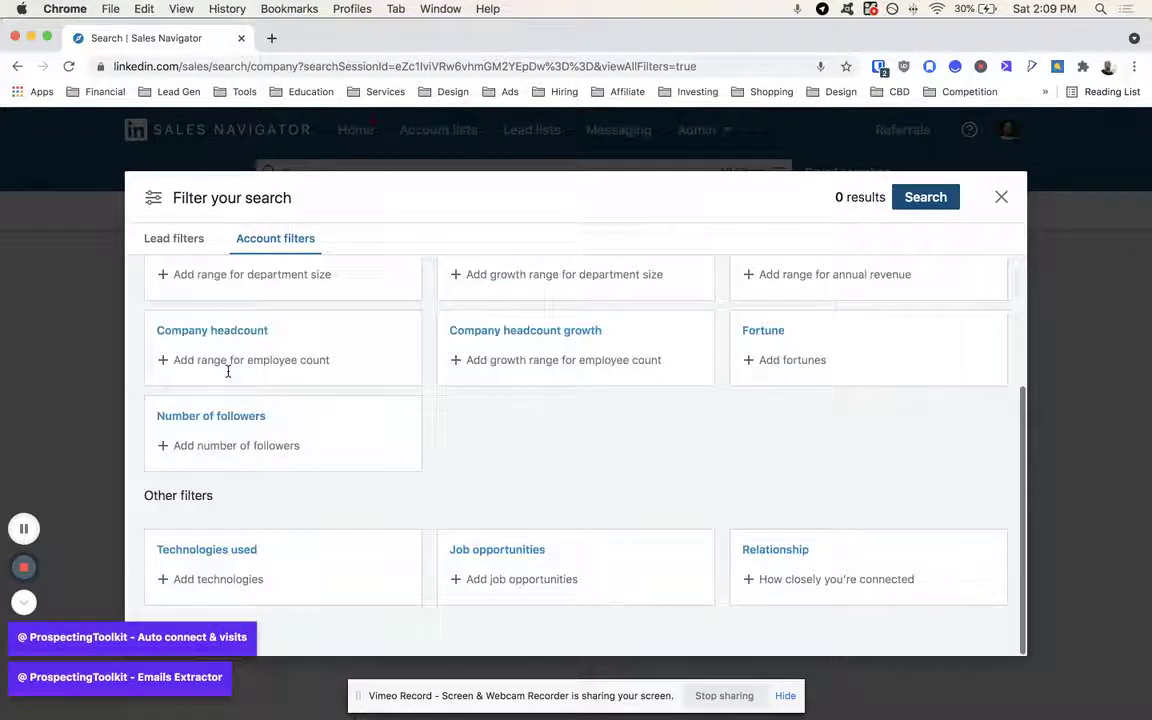
click(250, 636)
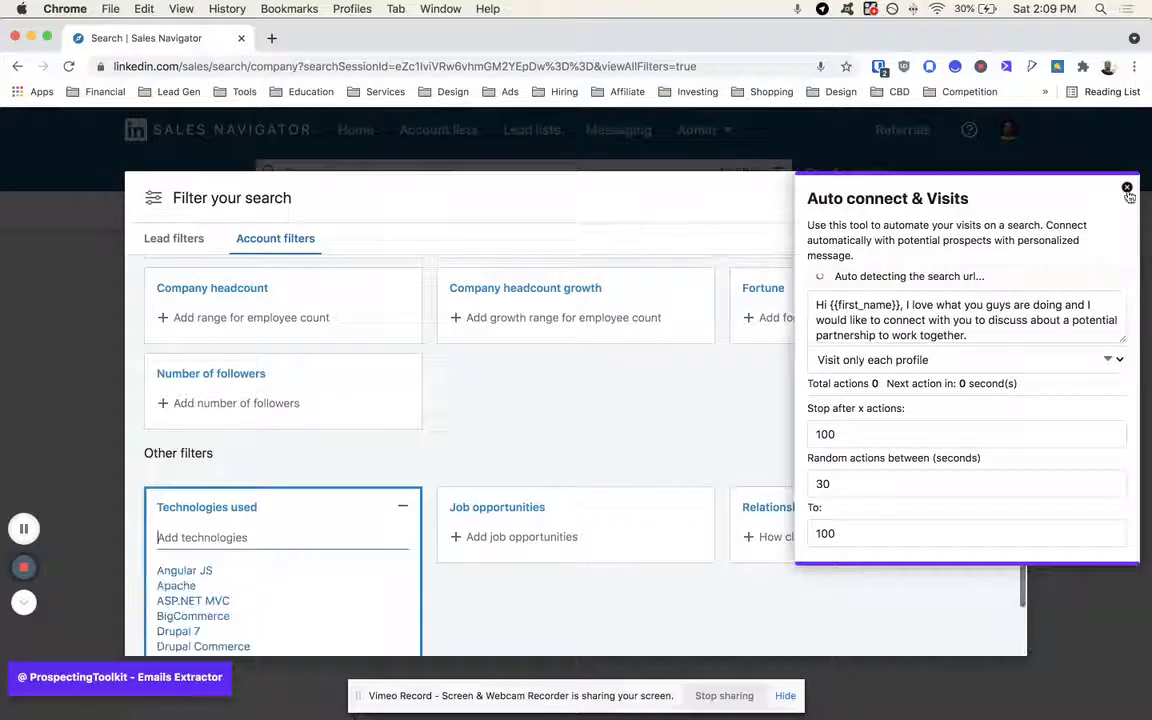
click(1126, 187)
click(288, 566)
text(shop)
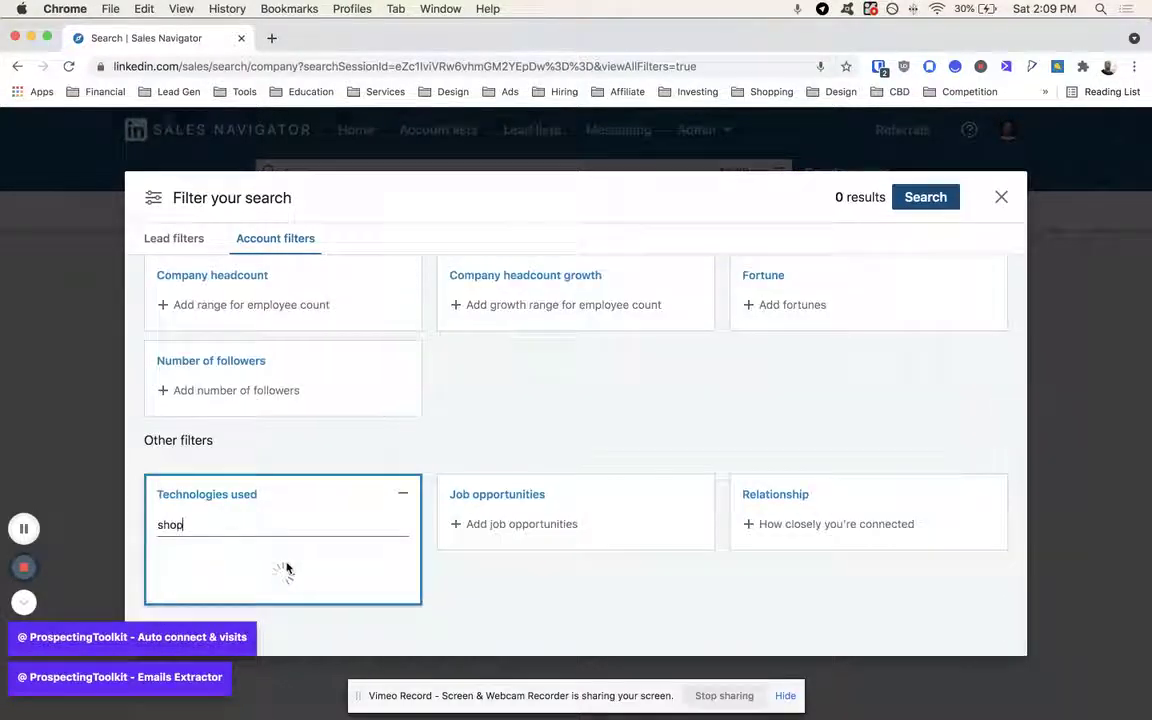
click(176, 481)
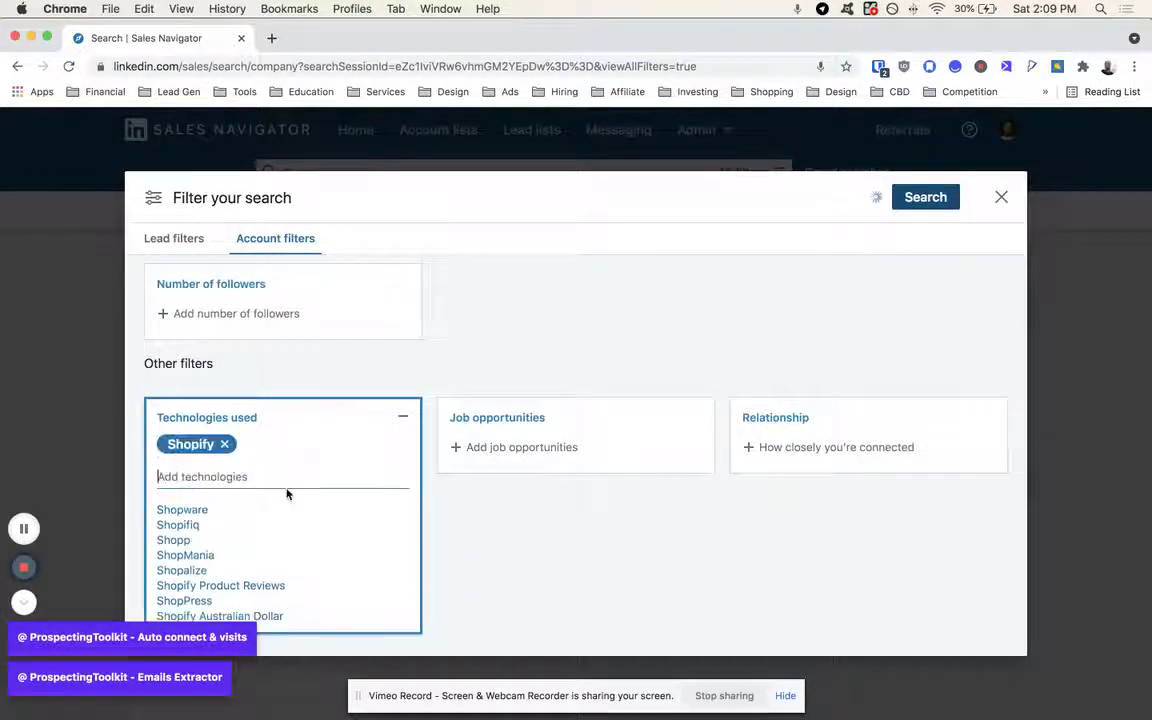
Add WooCommerce 2.5, 2.0, 2.6, 2.4 and 2.3 as technology filters.
text(woo)
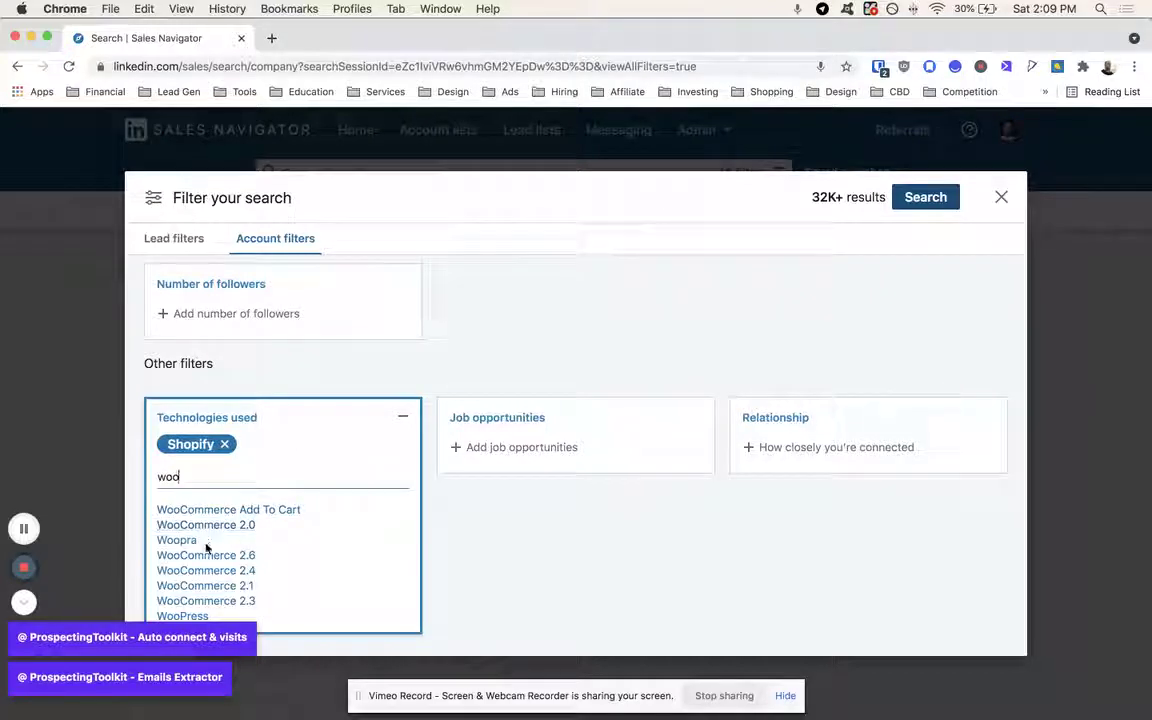
scroll(205, 555, down, 5)
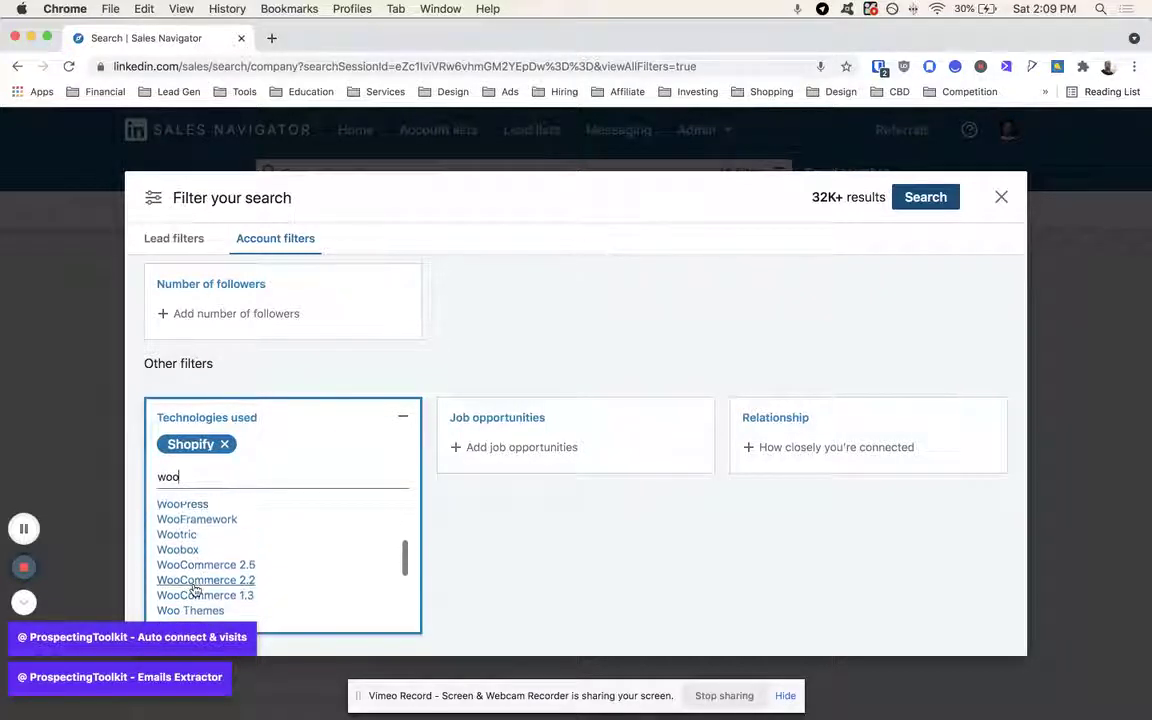
scroll(195, 590, down, 1)
click(200, 524)
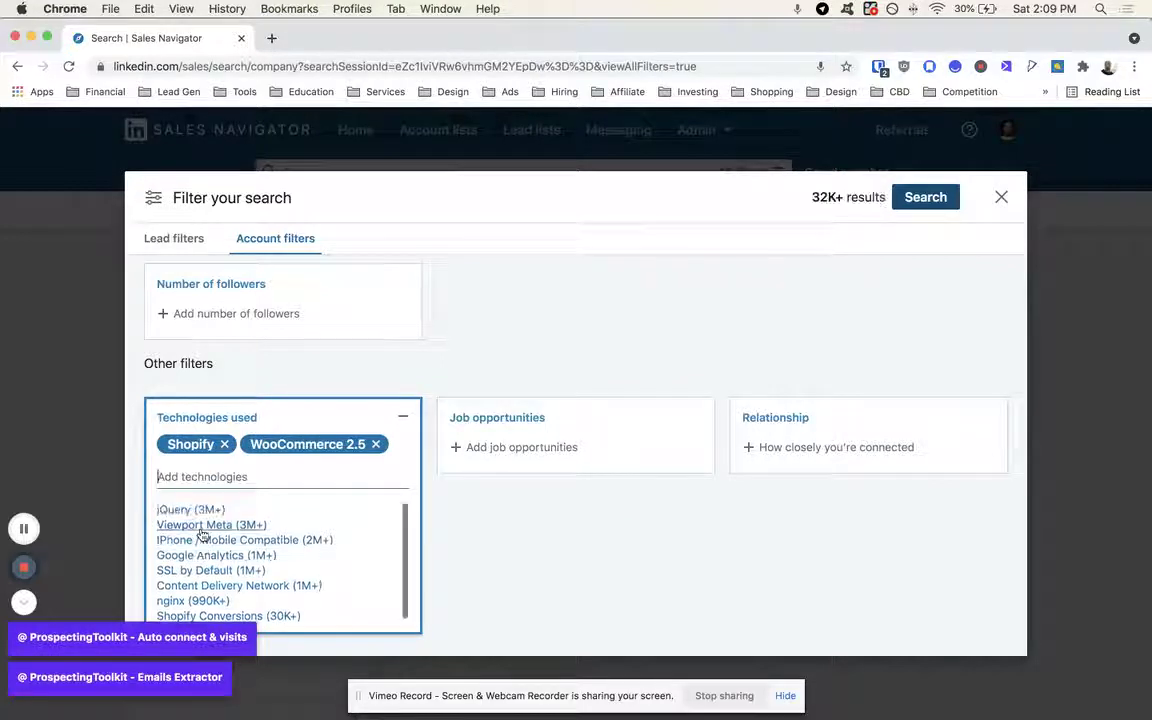
text(woo)
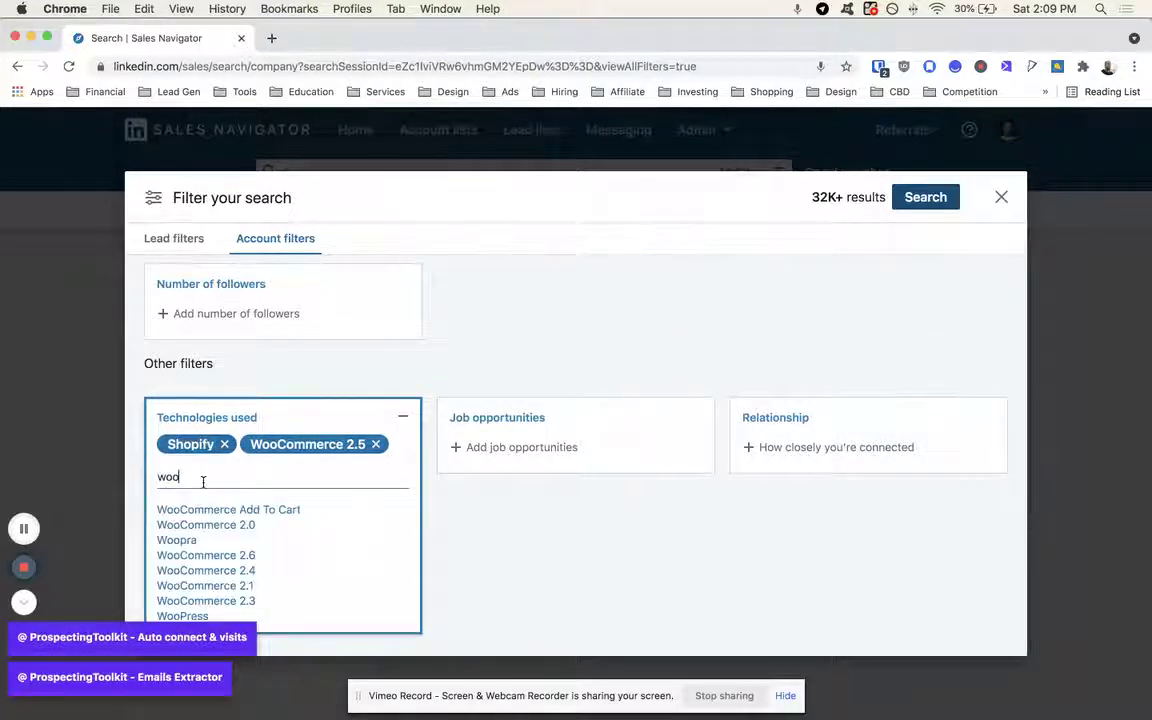
click(208, 525)
text(woo)
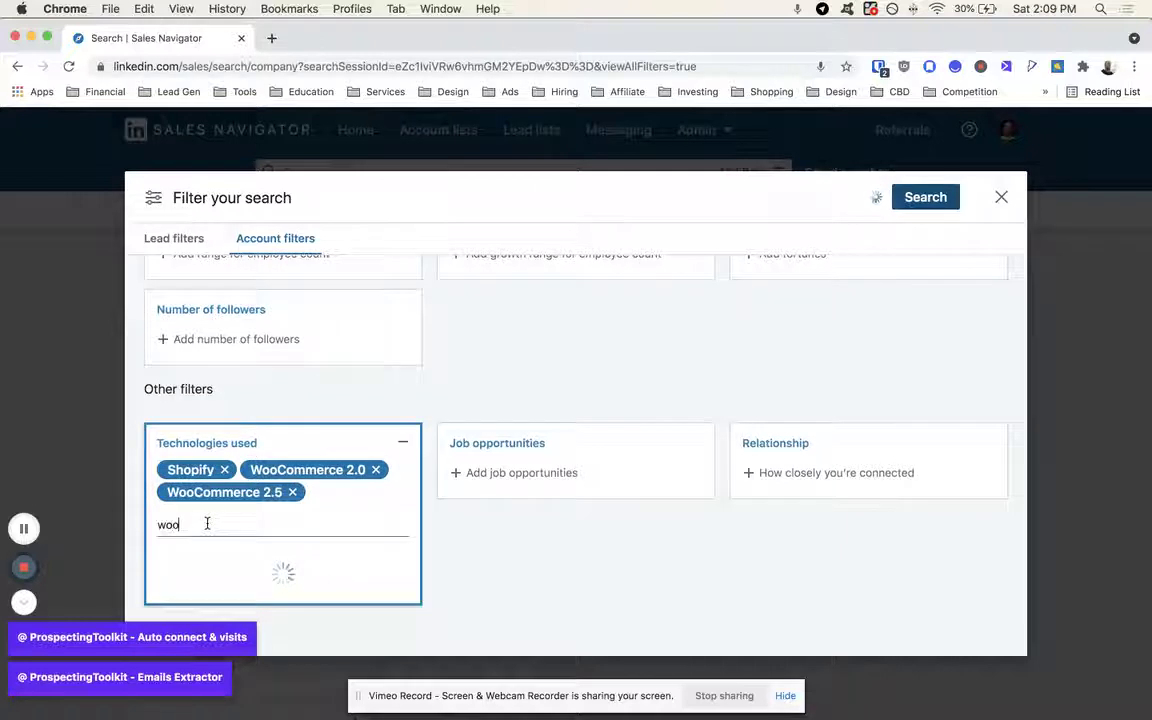
click(208, 564)
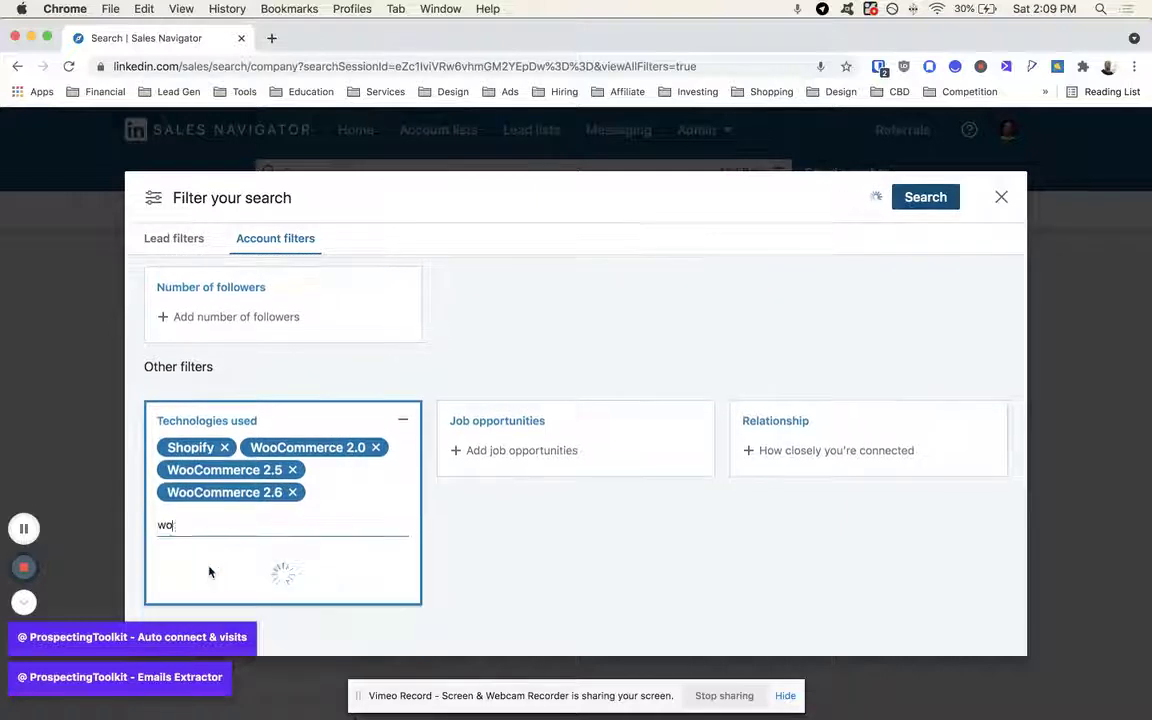
click(206, 586)
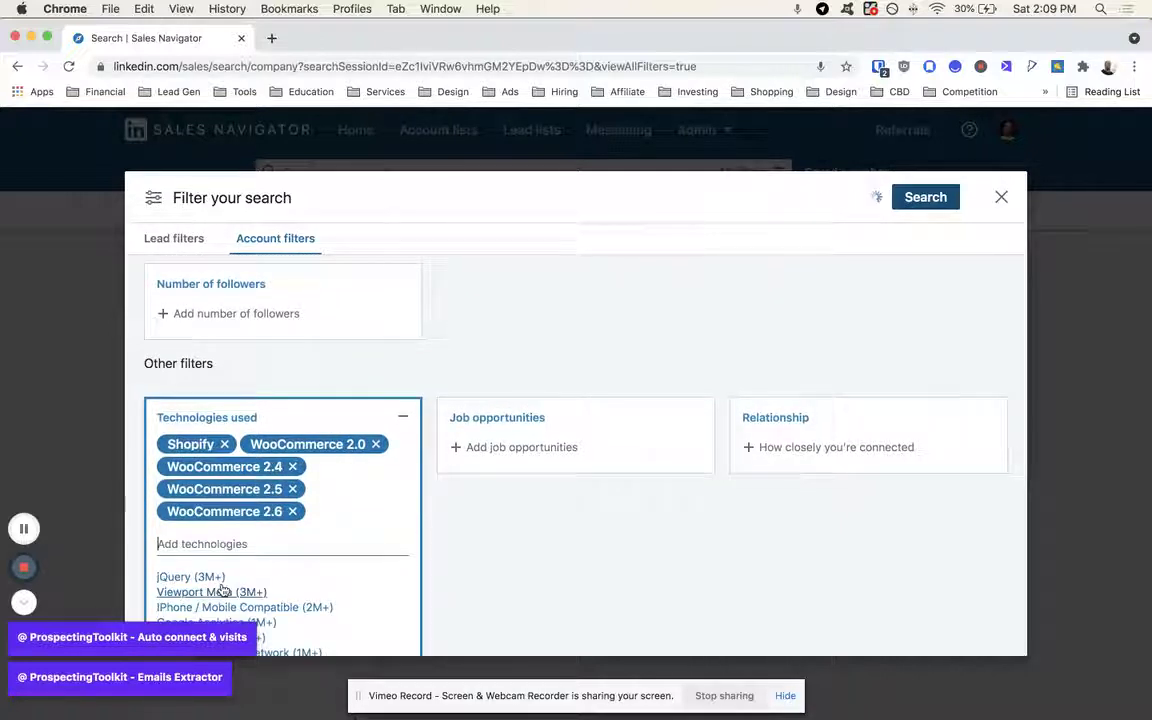
text(woo)
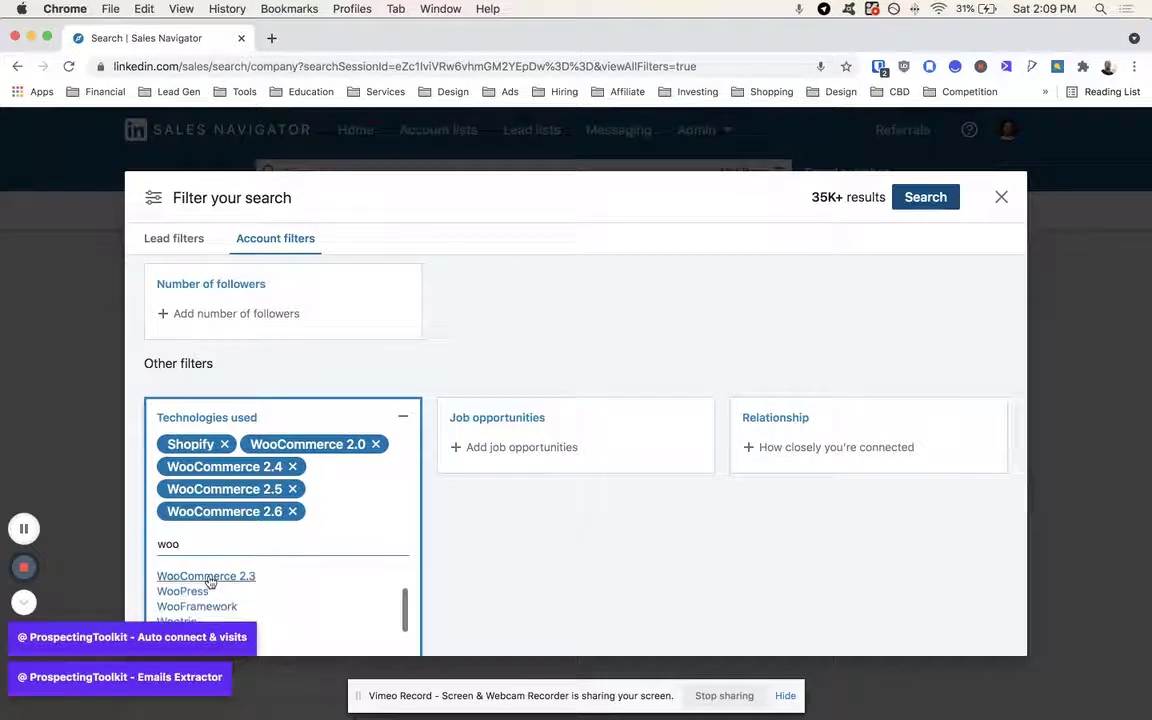
click(206, 579)
scroll(400, 600, up, 10)
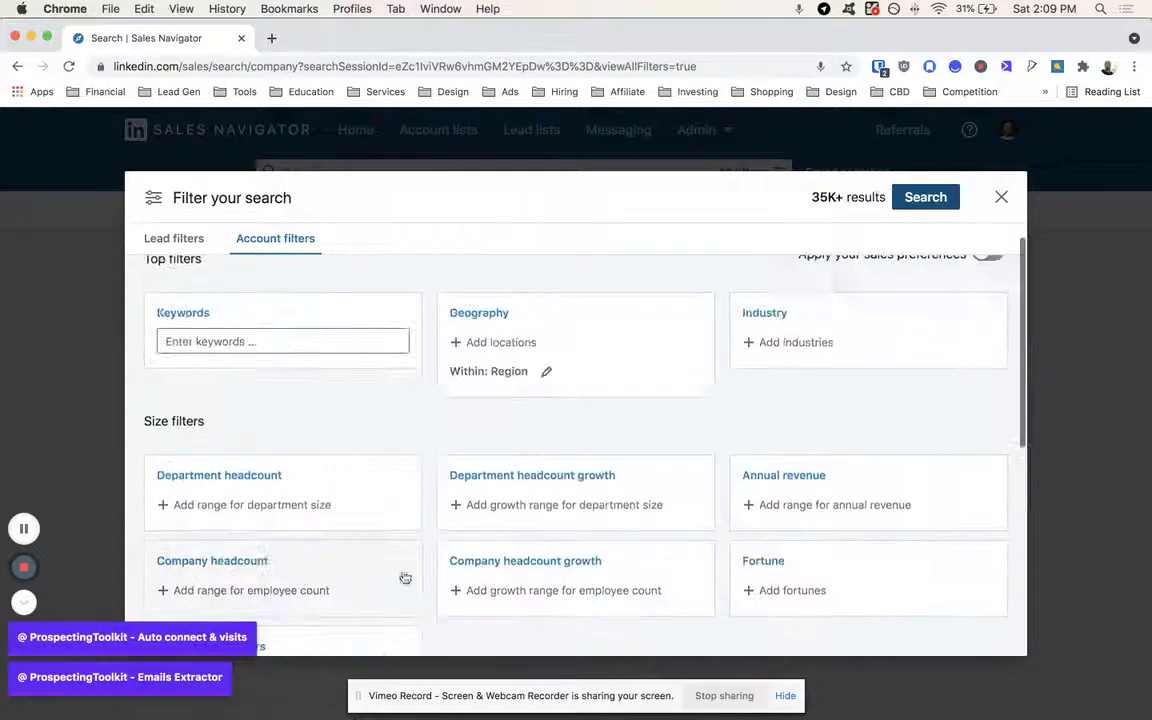
scroll(400, 550, down, 10)
Keep only companies hiring on LinkedIn, cutting results to 1K+.
click(475, 548)
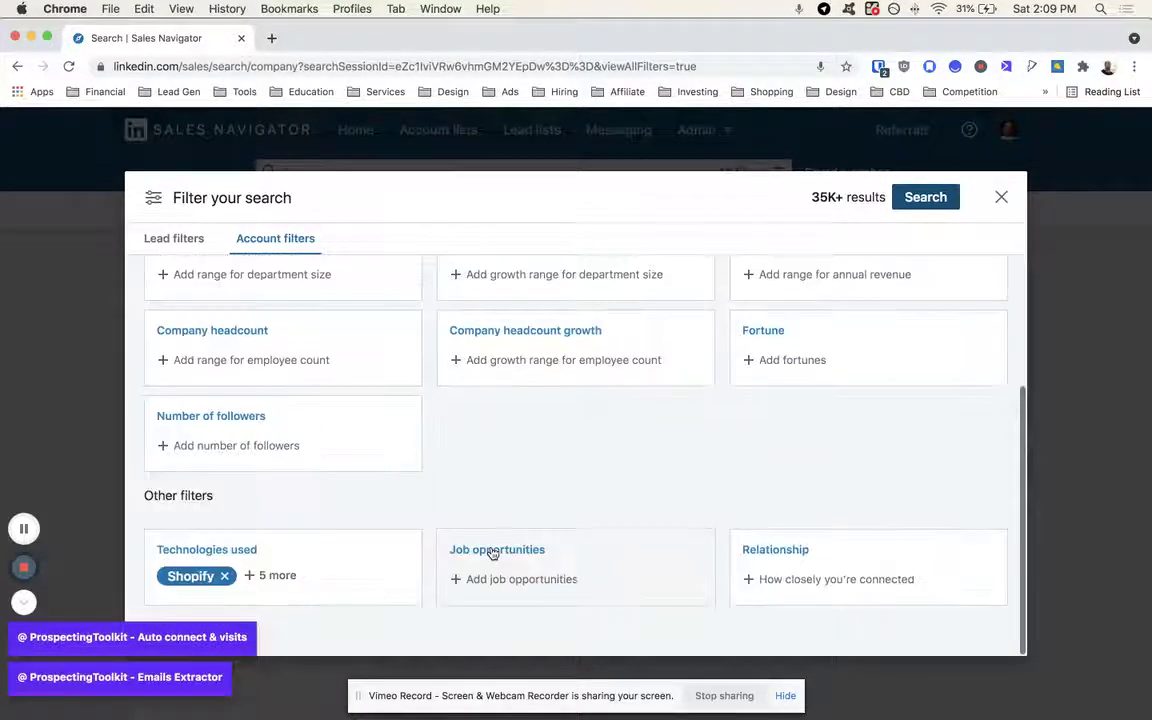
click(578, 576)
click(568, 576)
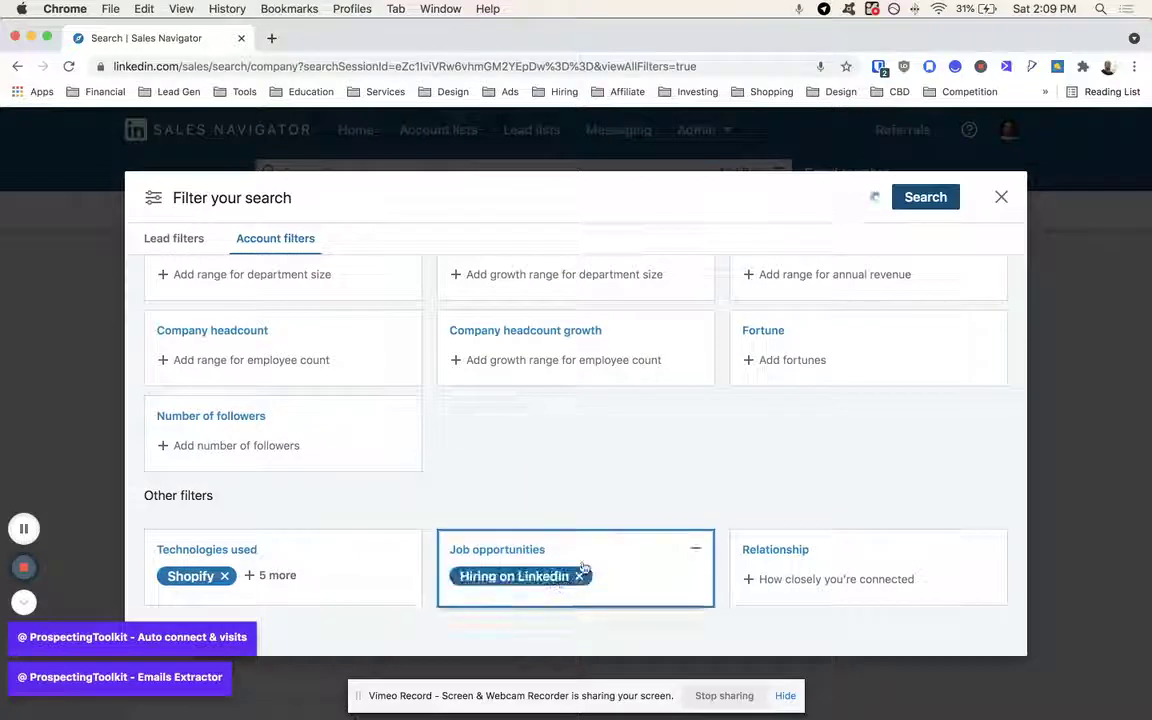
click(585, 466)
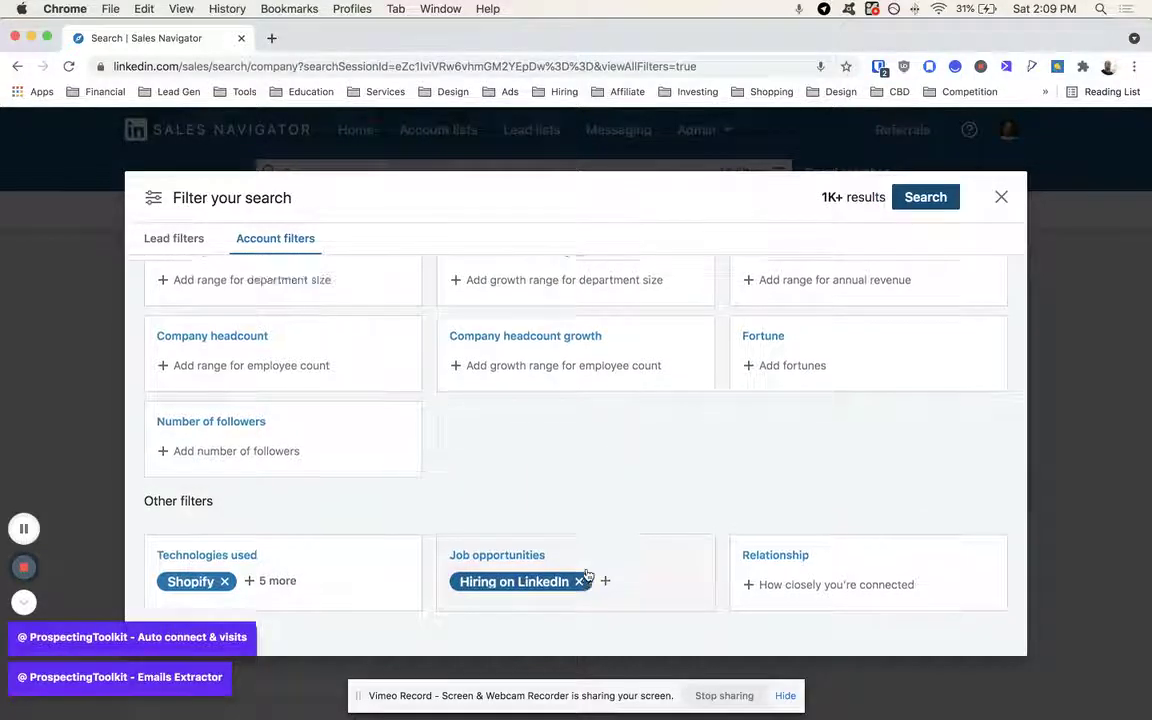
Begin entering the keywords "skincare" OR "makeup" OR "beauty".
scroll(586, 540, up, 3)
scroll(586, 576, up, 2)
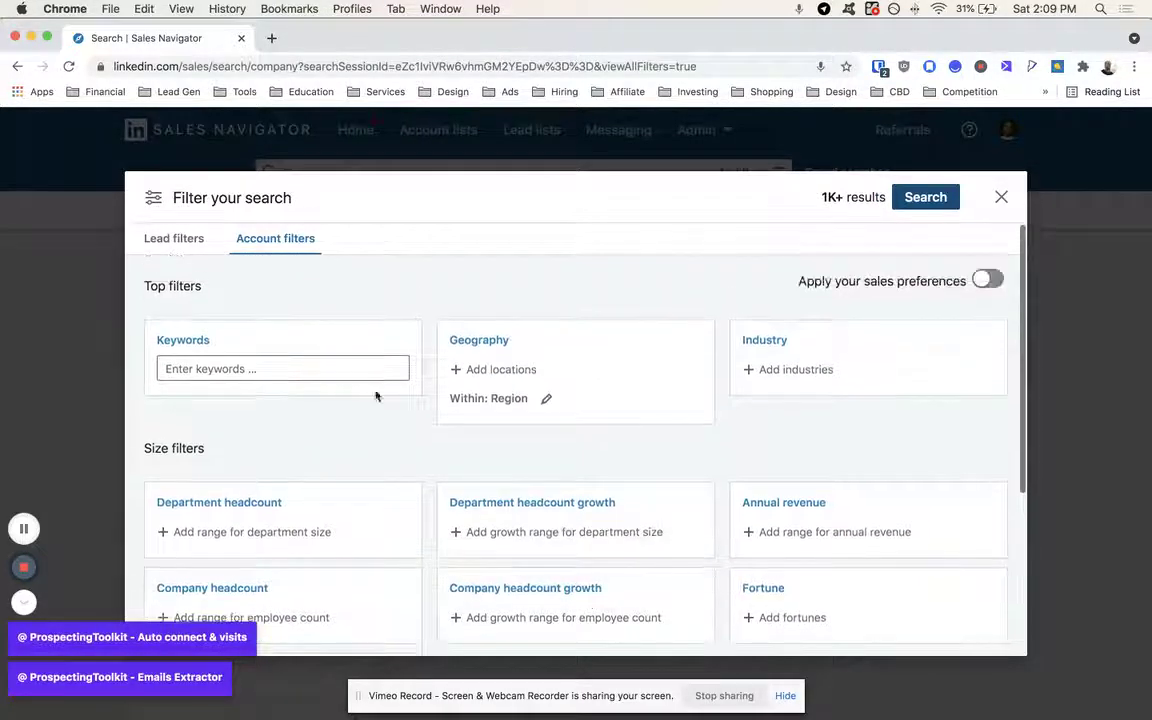
click(337, 372)
text("sk)
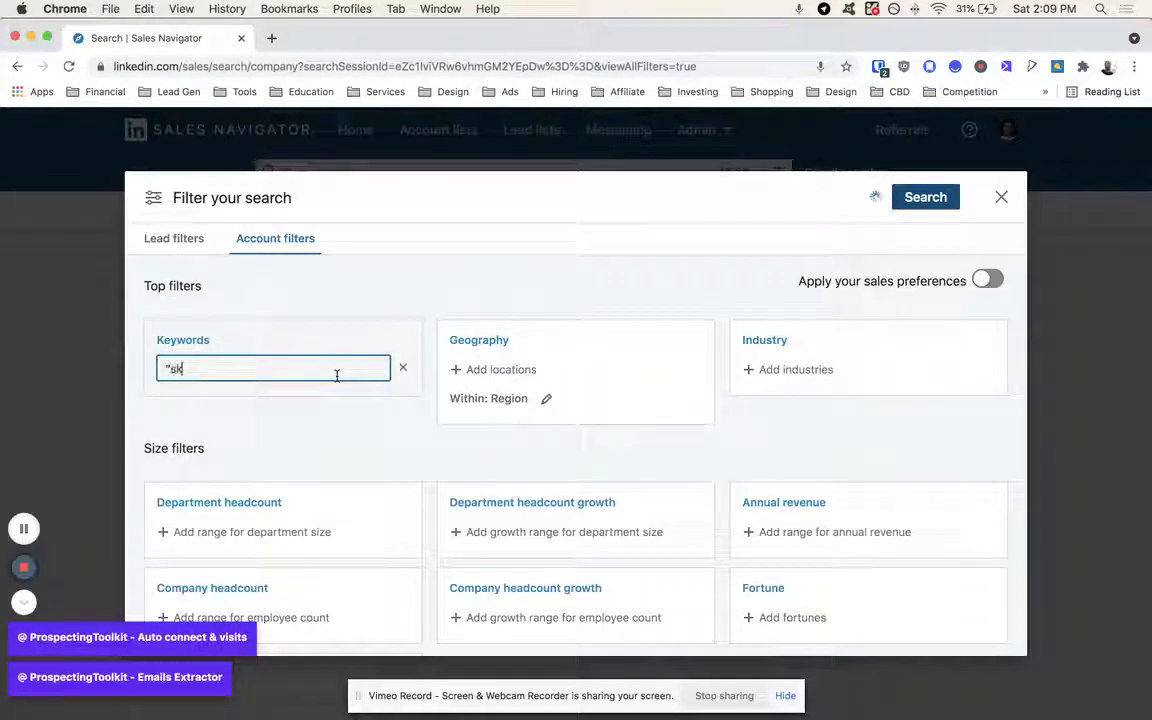
text(incare")
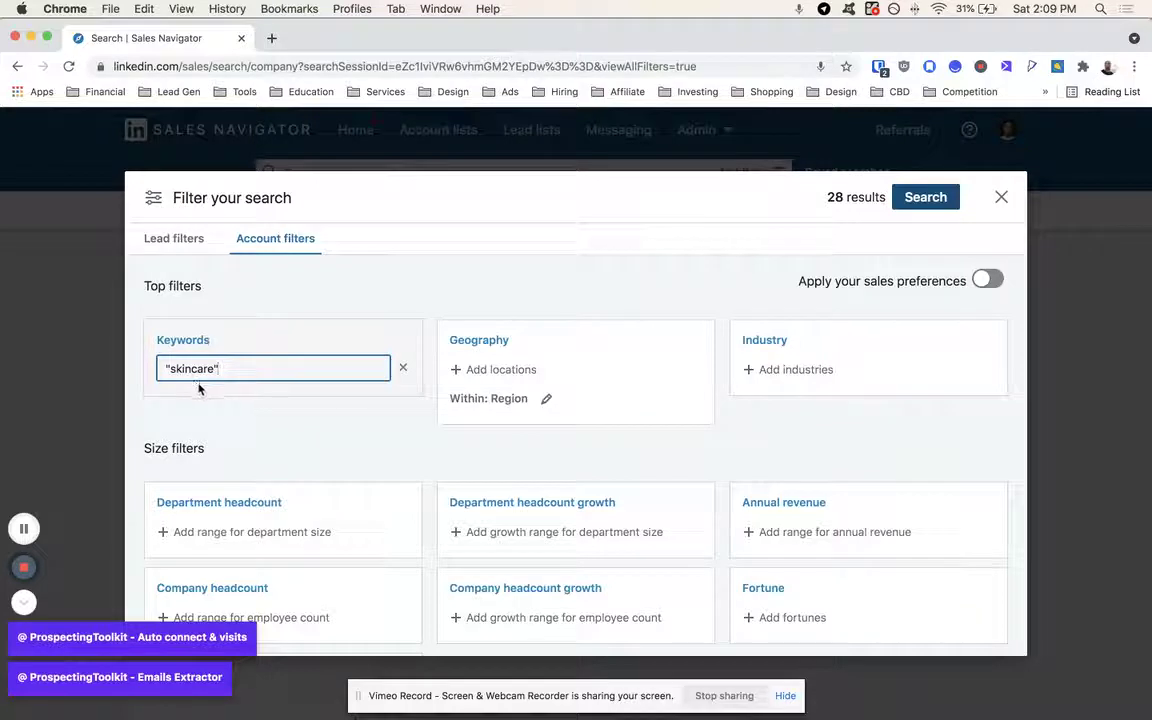
text( OR ")
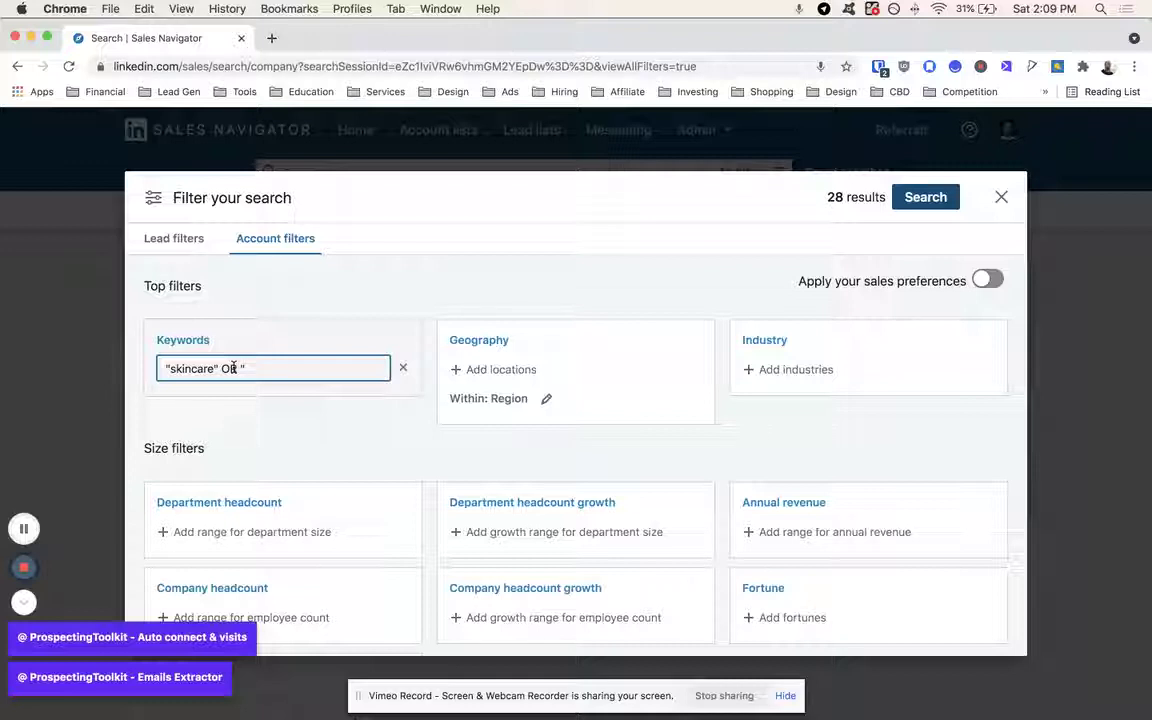
text(makeup")
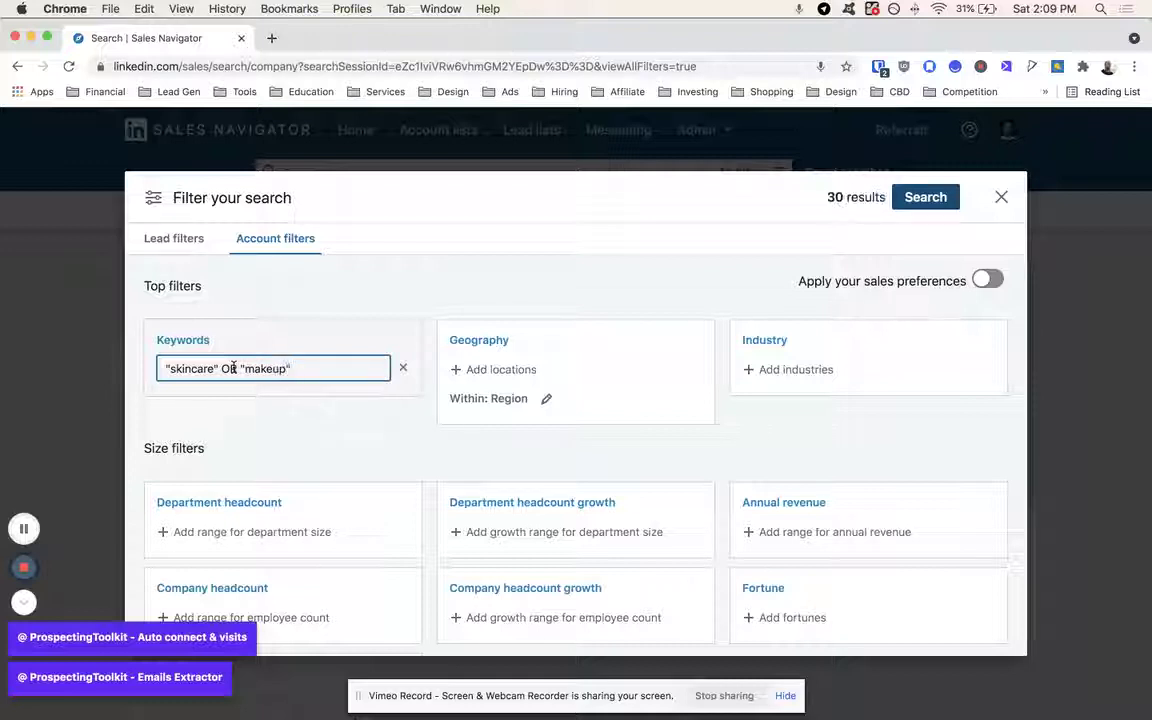
text( OR ")
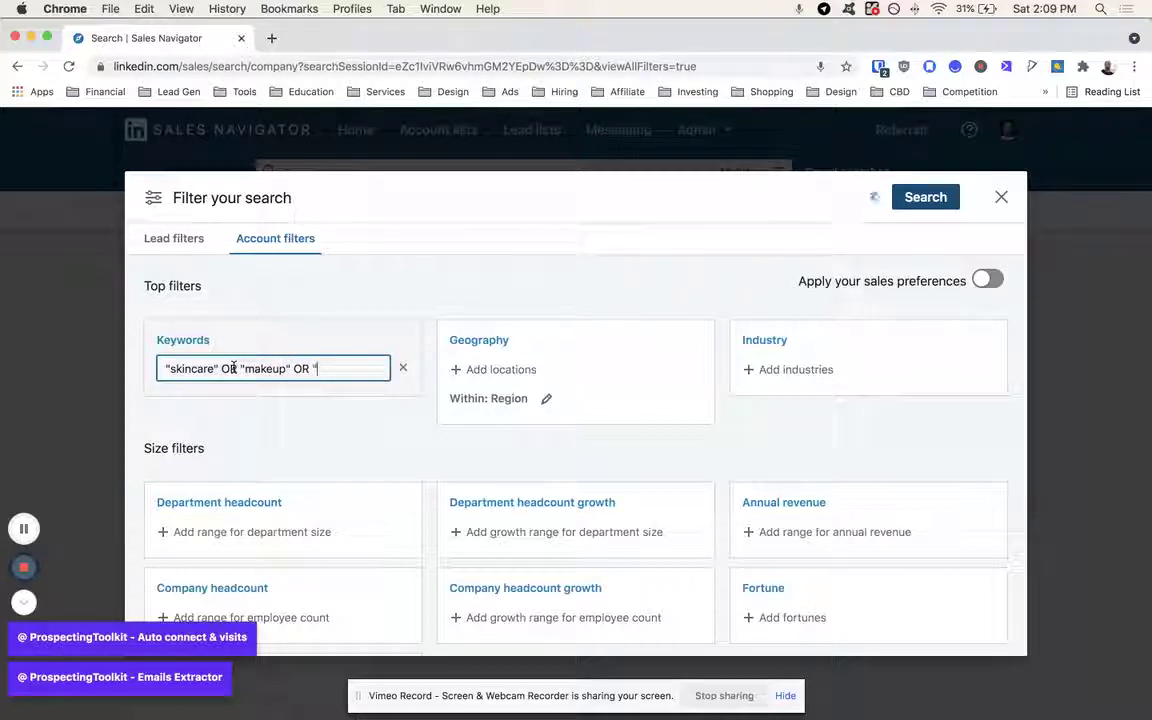
text(beautif)
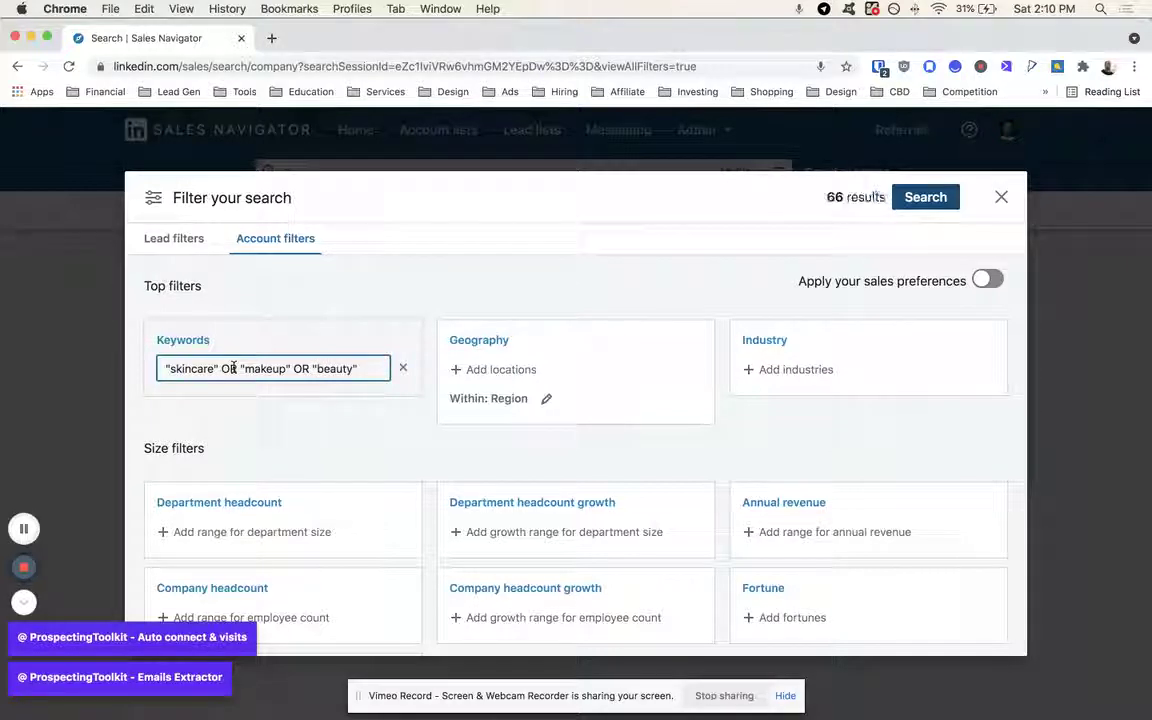
click(922, 197)
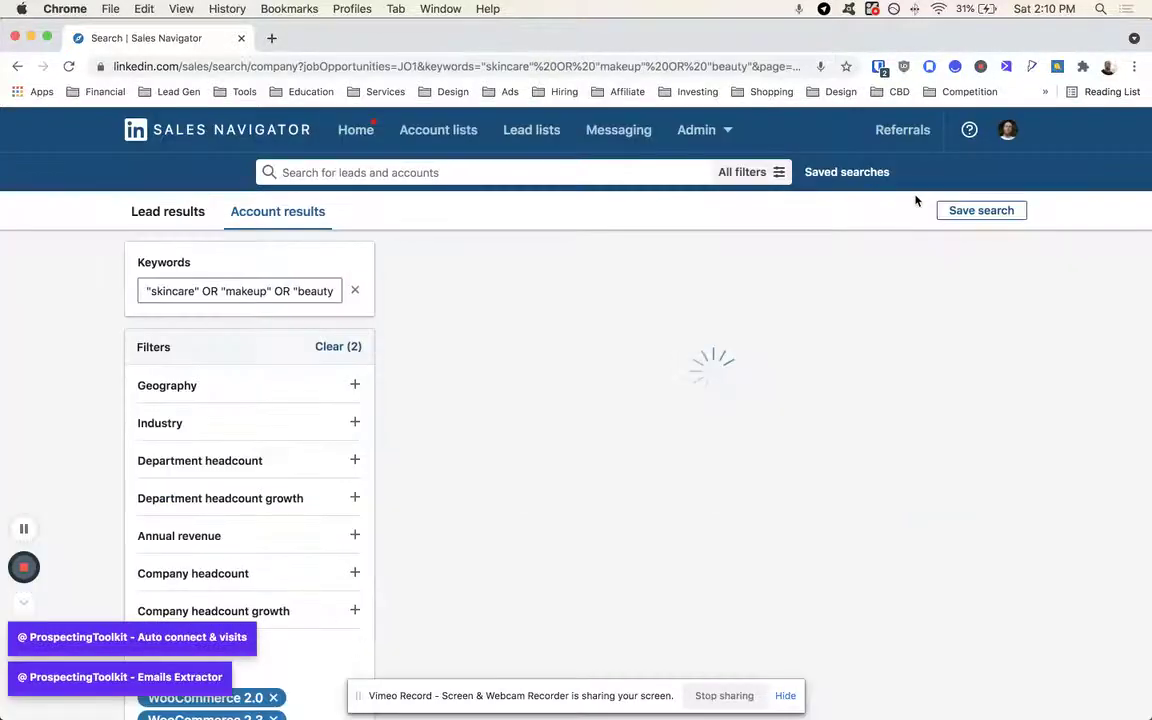
scroll(86, 389, down, 2)
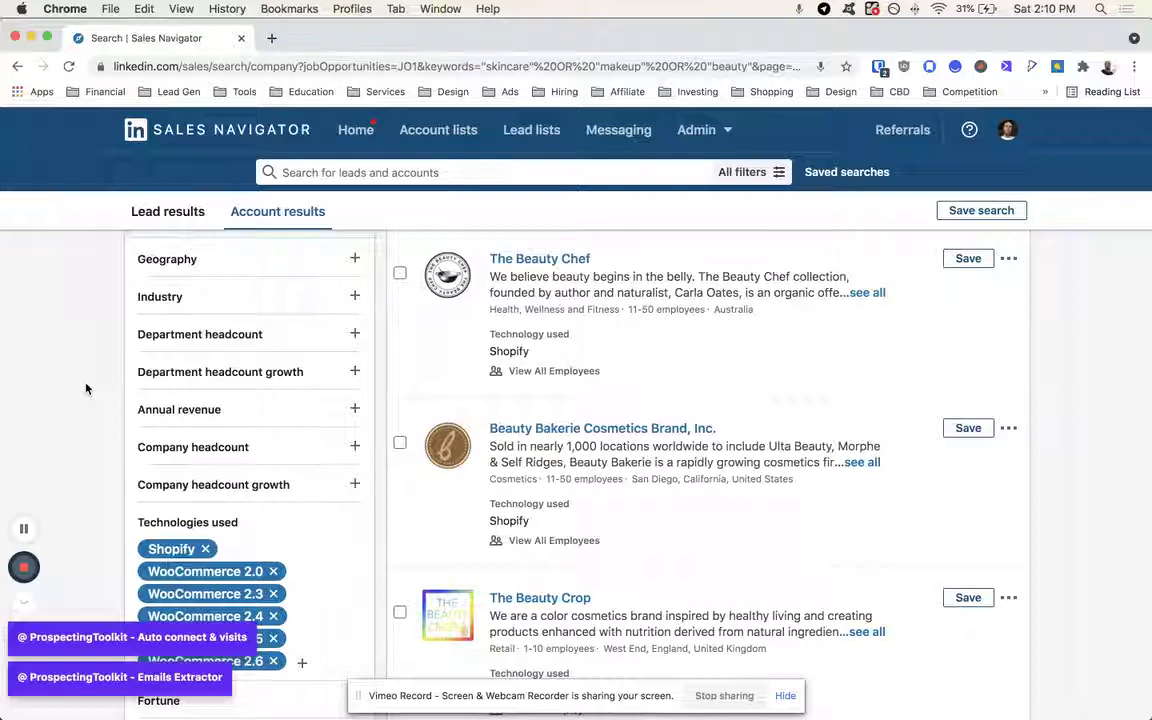
scroll(86, 389, up, 2)
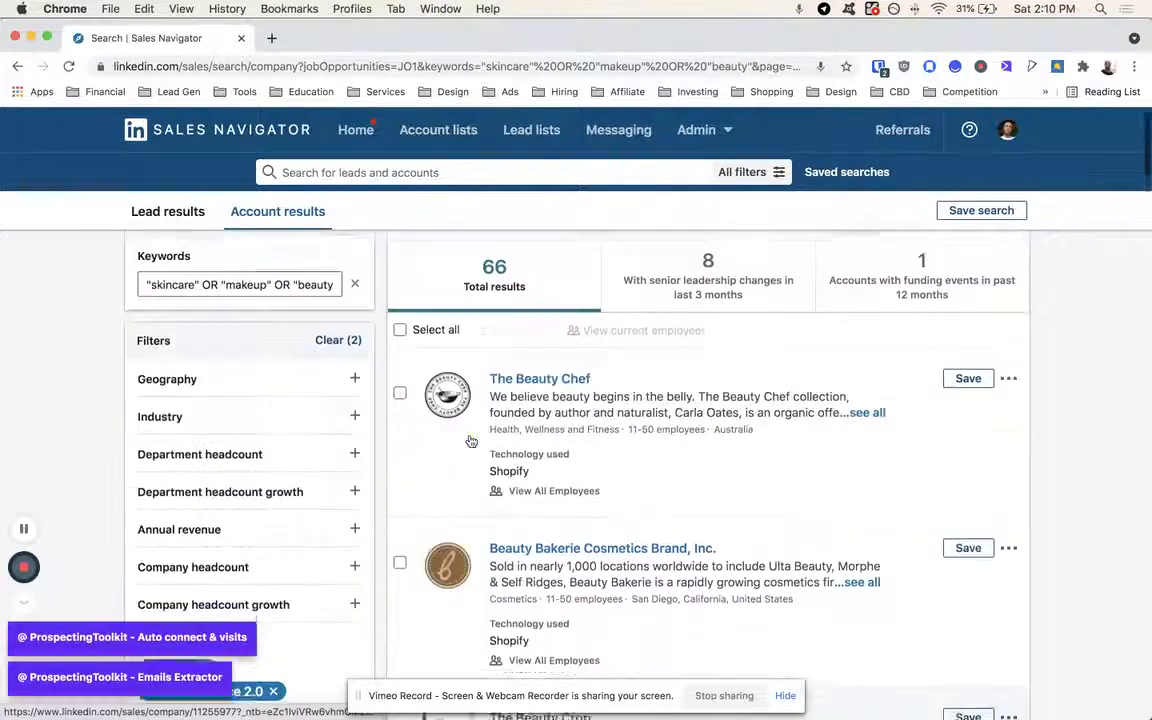
click(318, 291)
Append OR "cosmetics" to the keyword query and rerun the search.
text(OR)
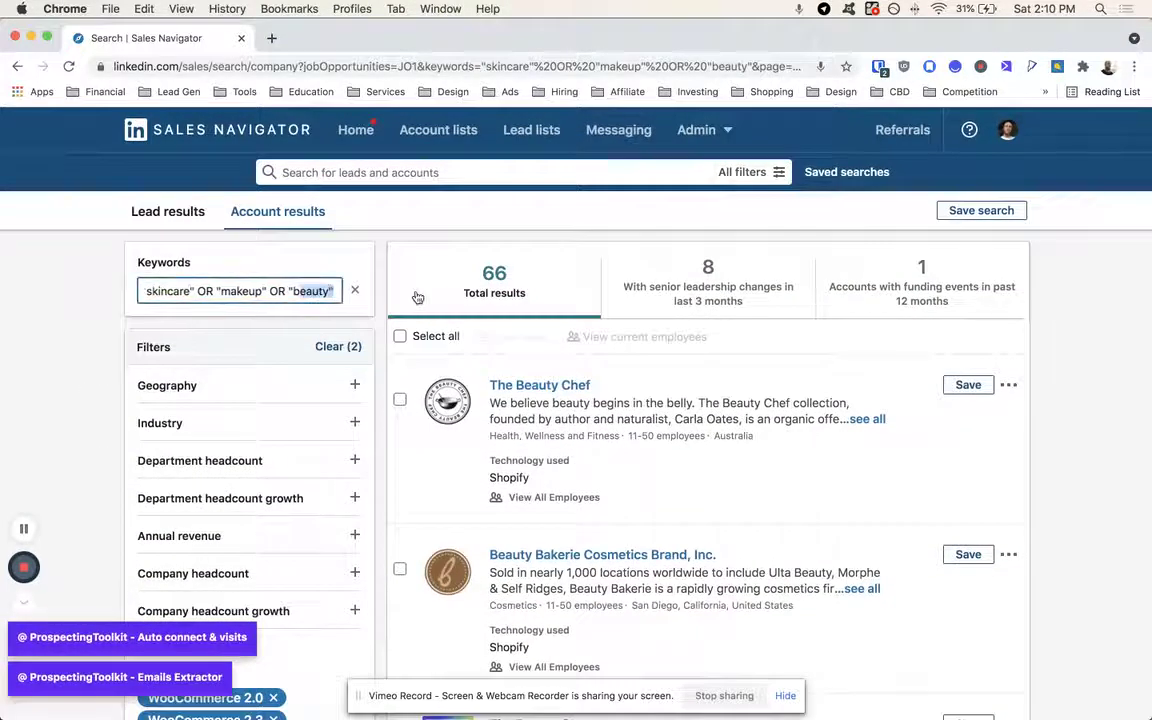
text( ")
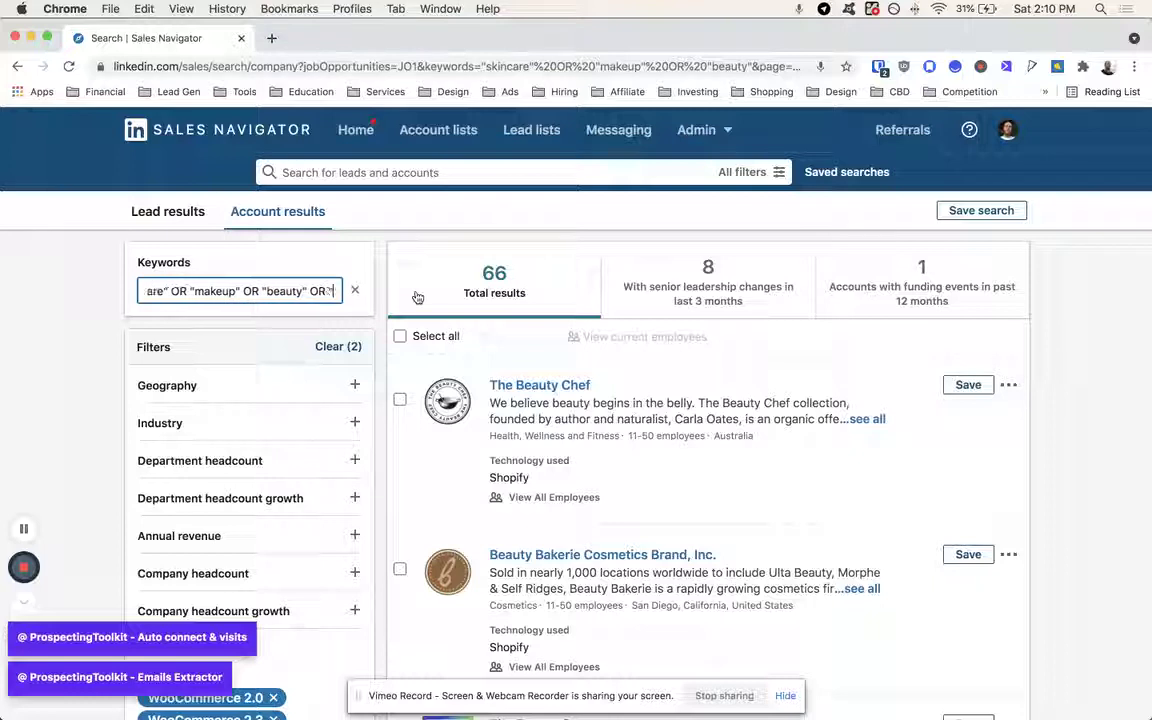
text(cosmetics)
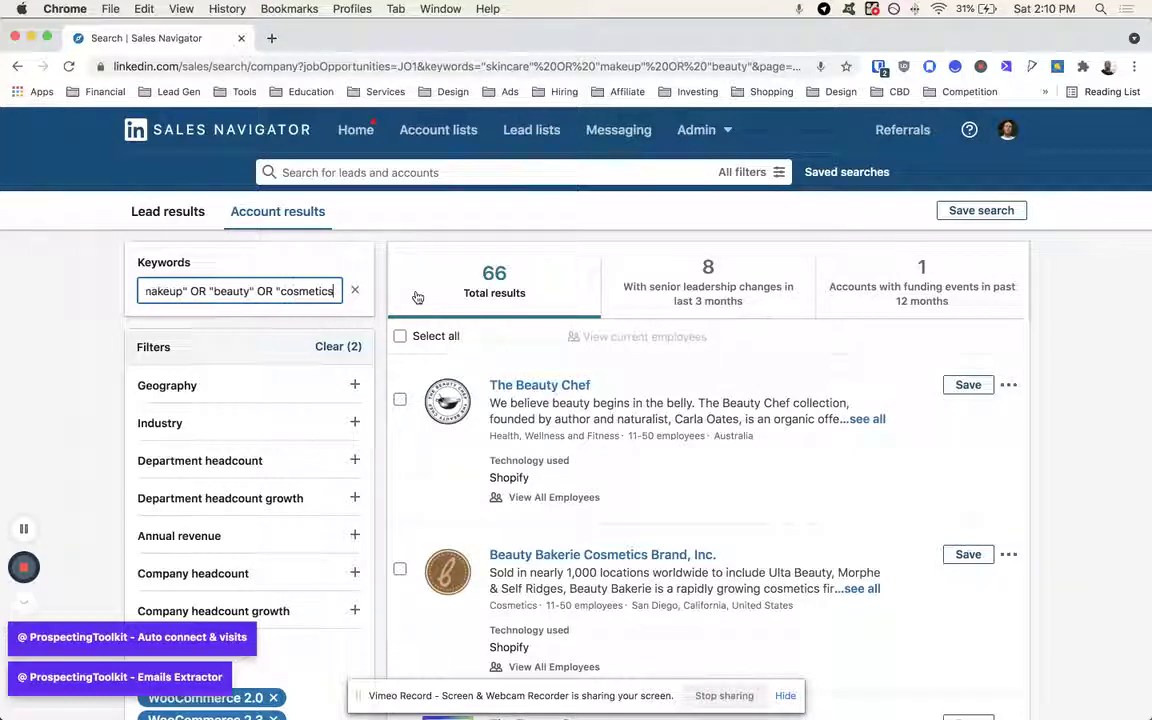
text(")
key(Return)
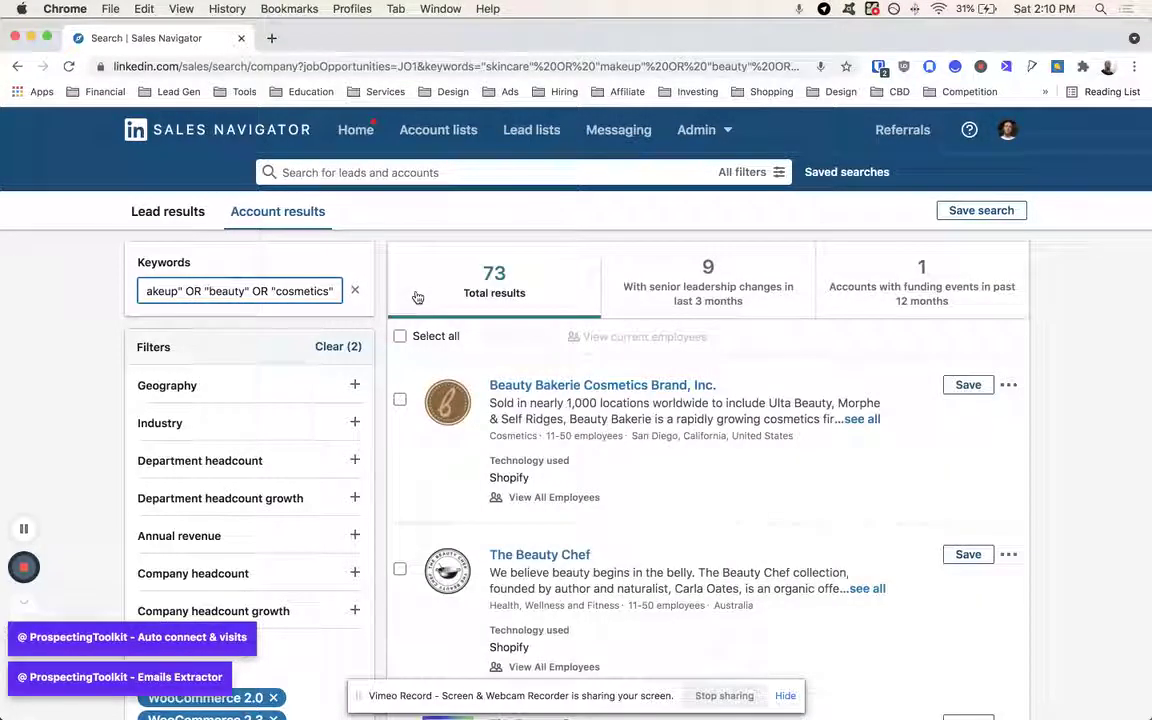
scroll(517, 293, down, 10)
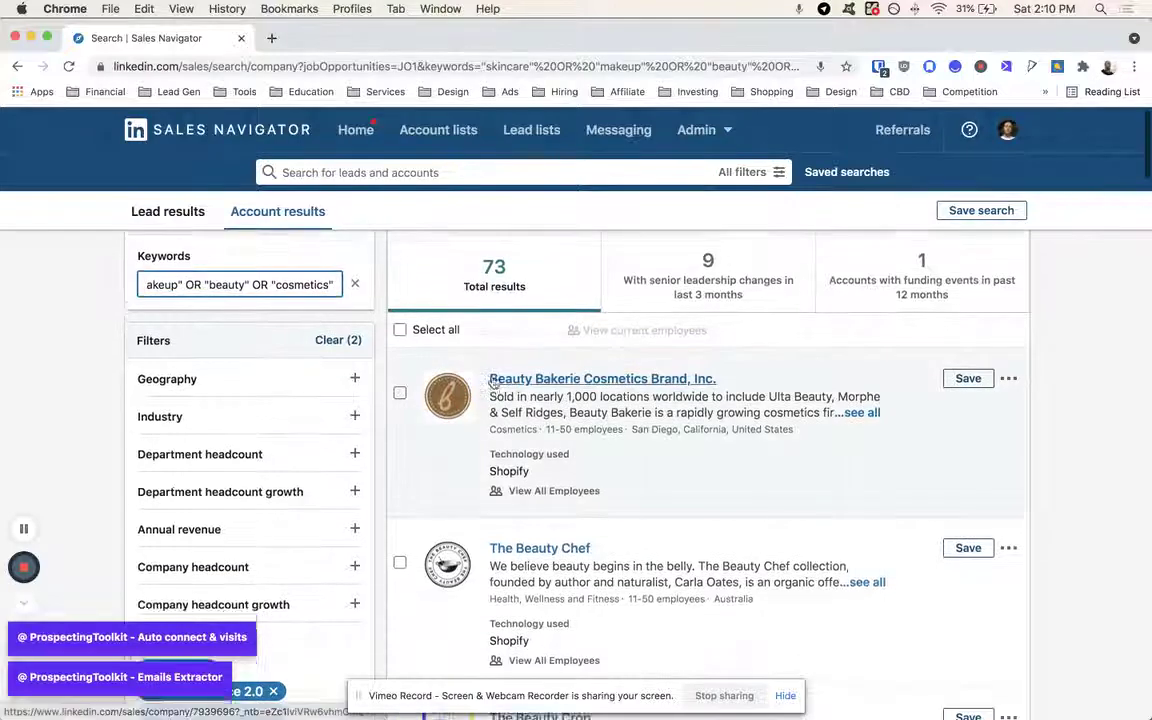
scroll(493, 381, down, 15)
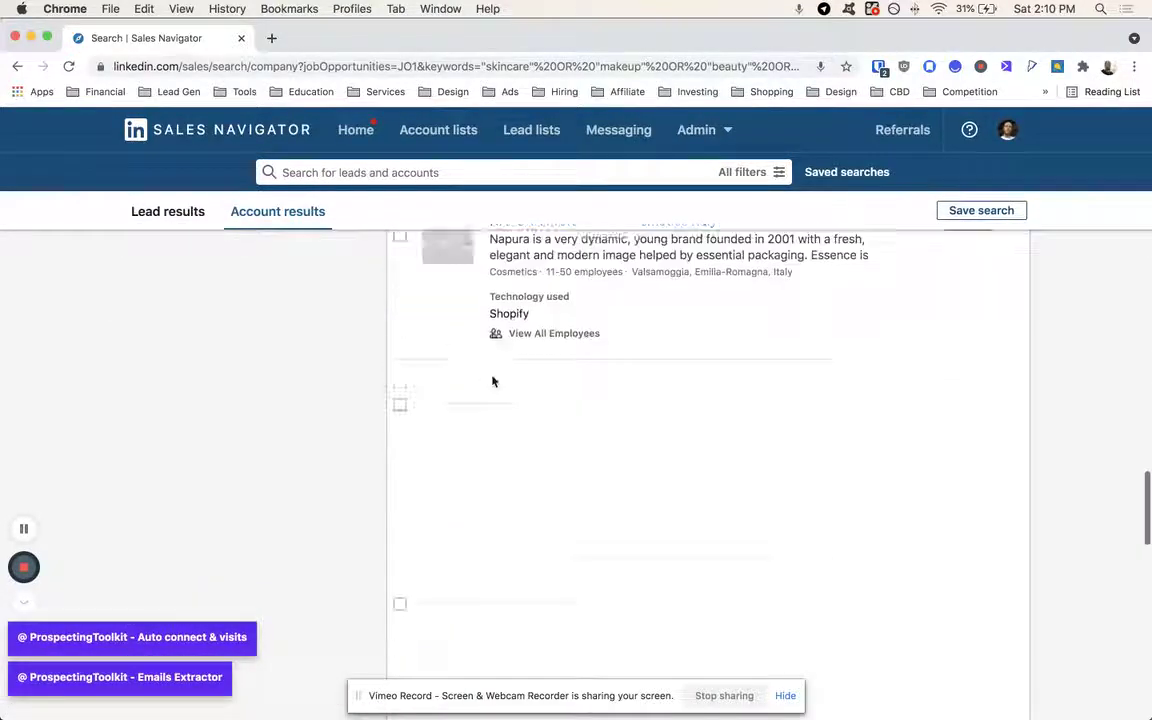
scroll(493, 380, up, 20)
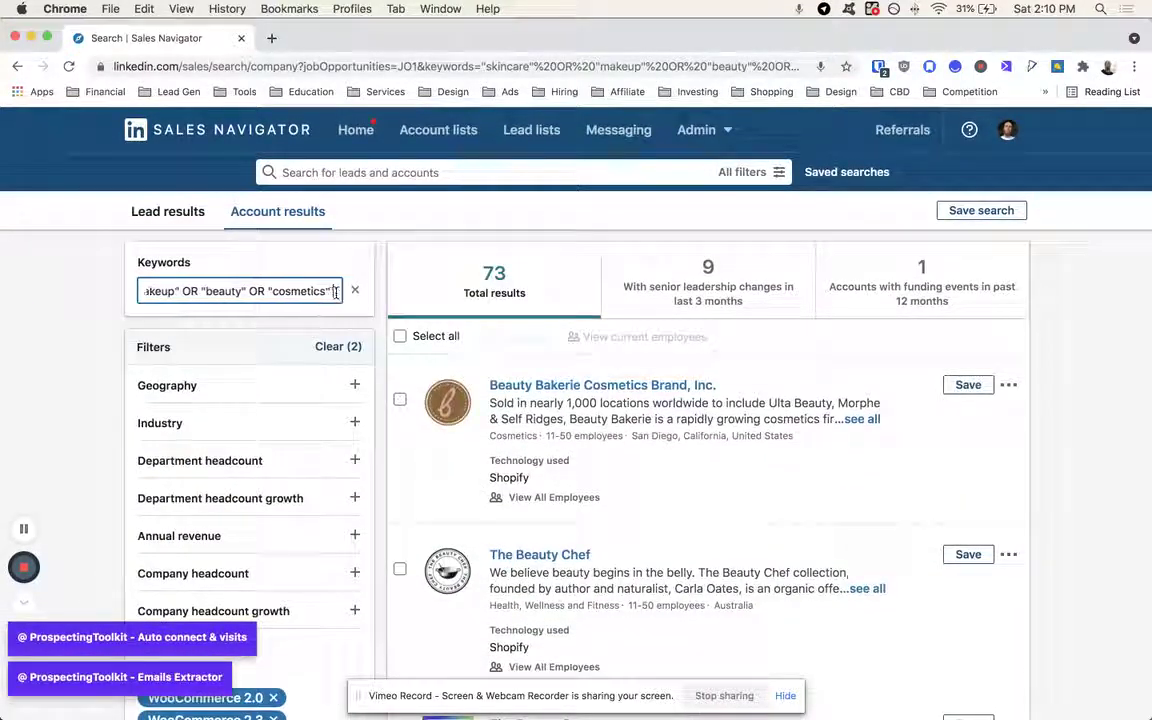
Append OR "home" OR "health" to the keywords and rerun, reaching 243 results.
text("hoem)
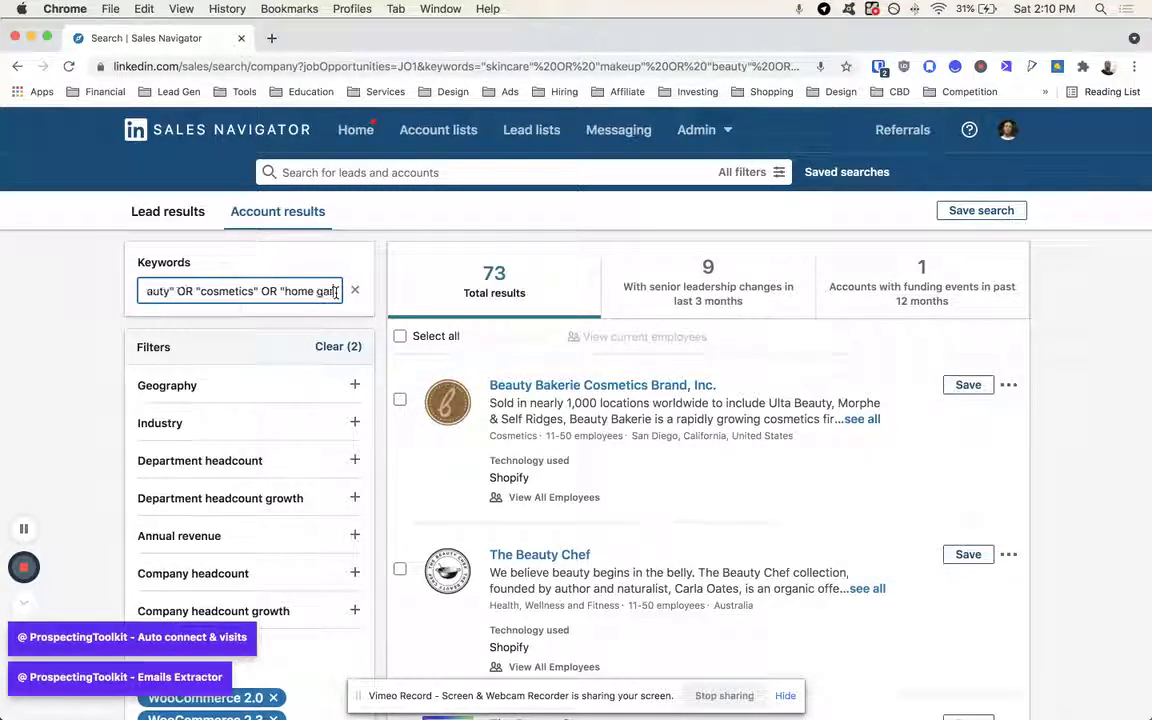
key(BackSpace)
key(BackSpace)
key(BackSpace)
key(BackSpace)
key(BackSpace)
key(BackSpace)
key(BackSpace)
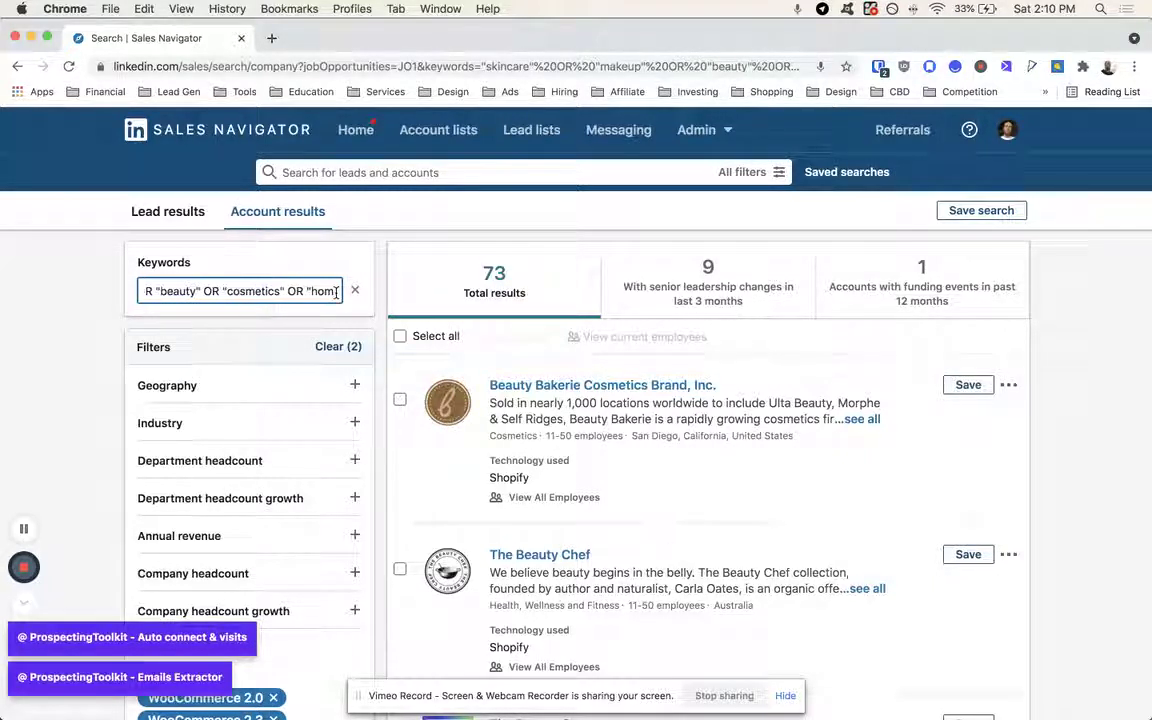
text(home" OR)
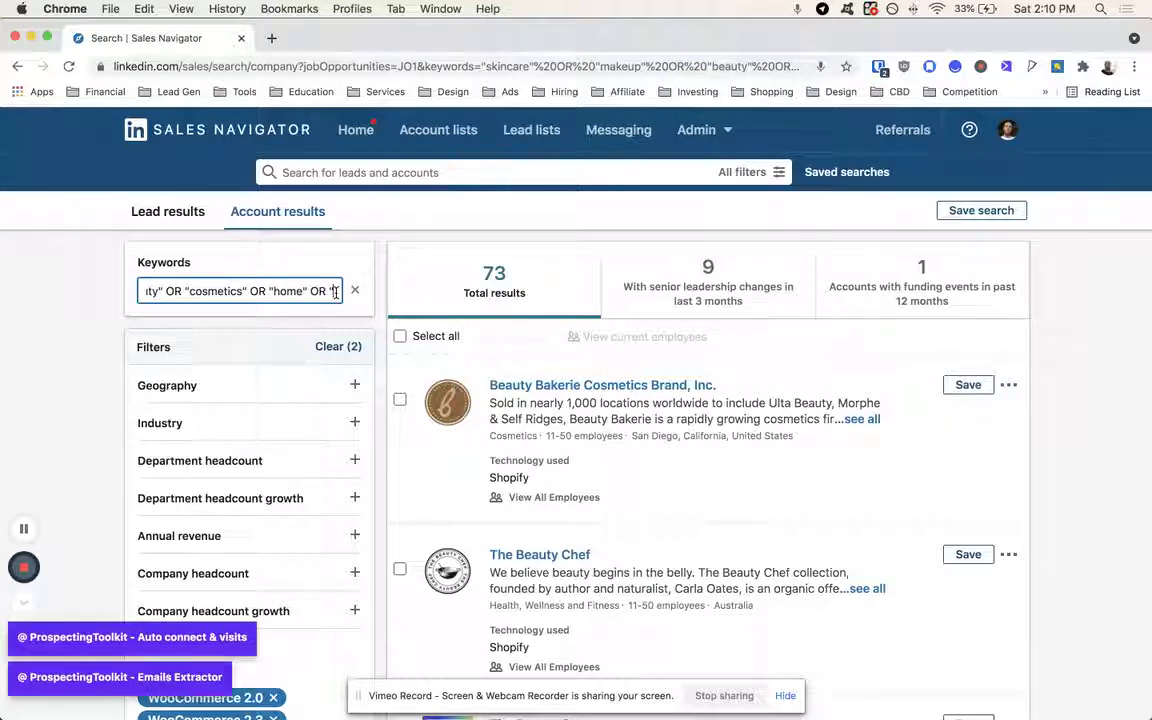
text("health")
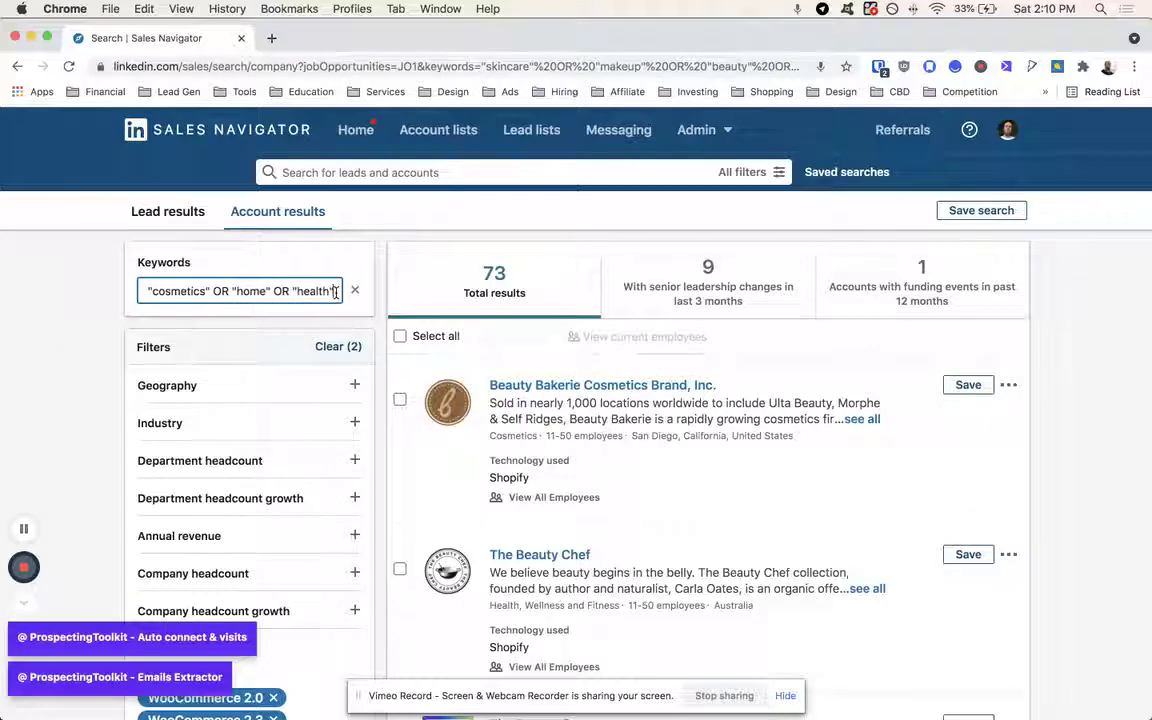
key(Return)
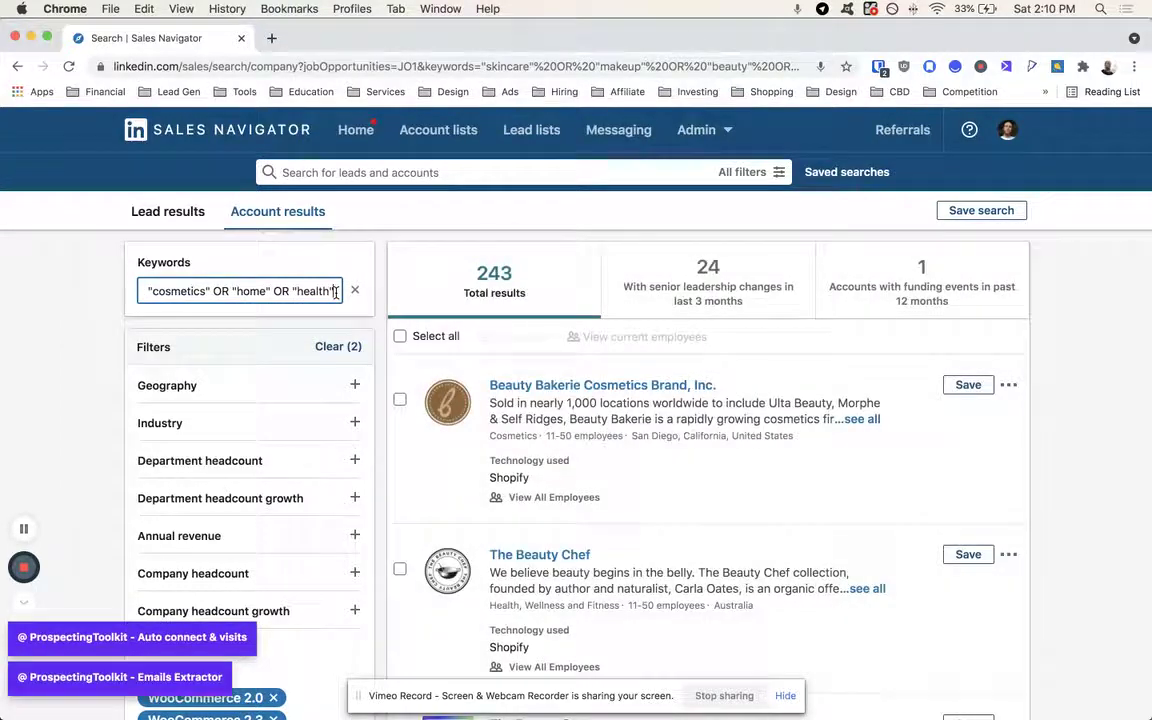
Set the annual revenue filter to Min 1 and Max 50 million USD, leaving 45 accounts.
scroll(334, 301, down, 5)
scroll(743, 291, up, 5)
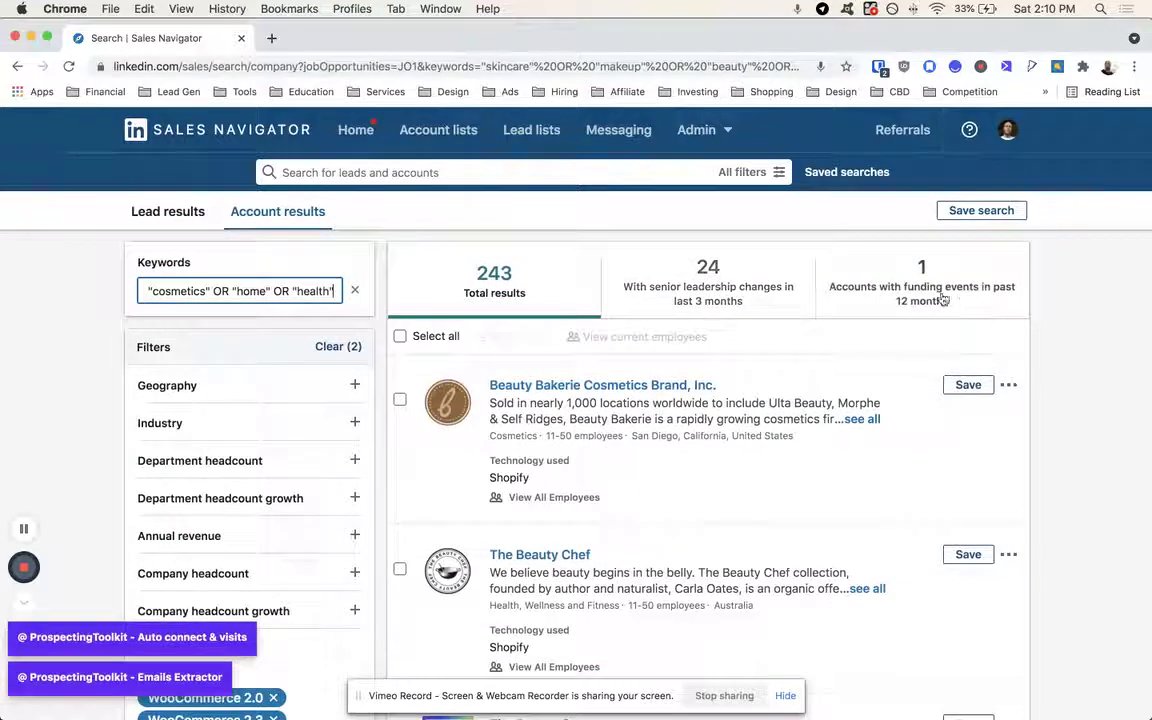
scroll(1041, 445, down, 5)
scroll(1040, 447, down, 2)
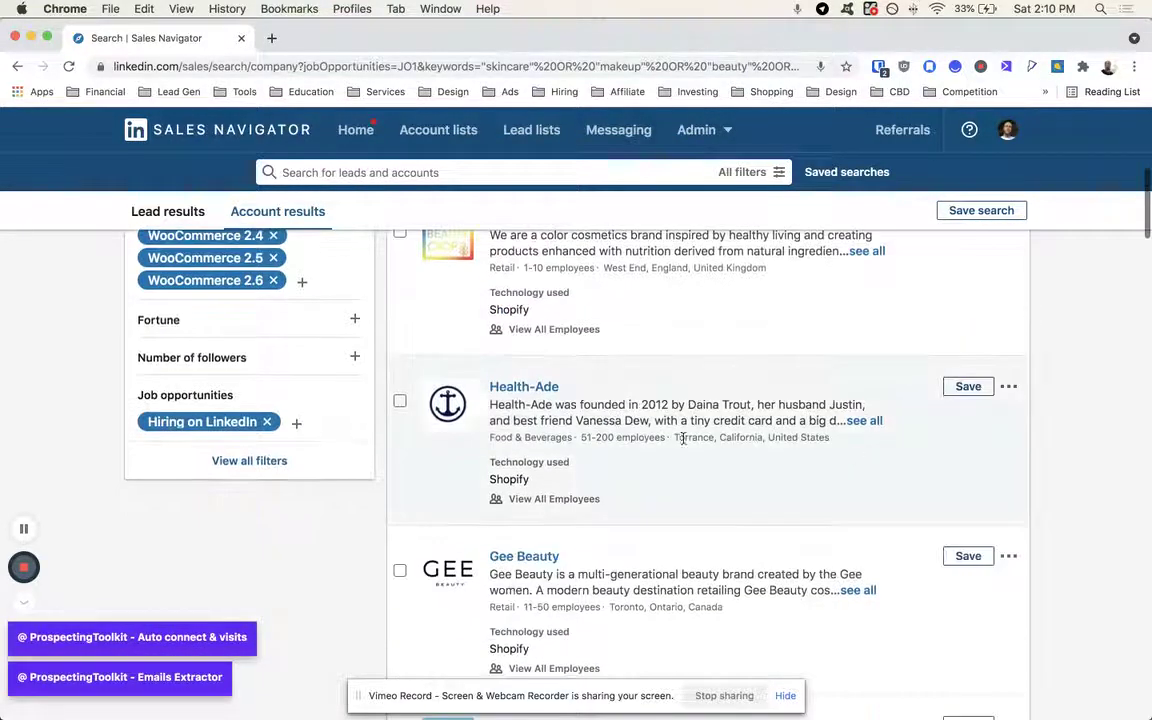
scroll(660, 451, down, 2)
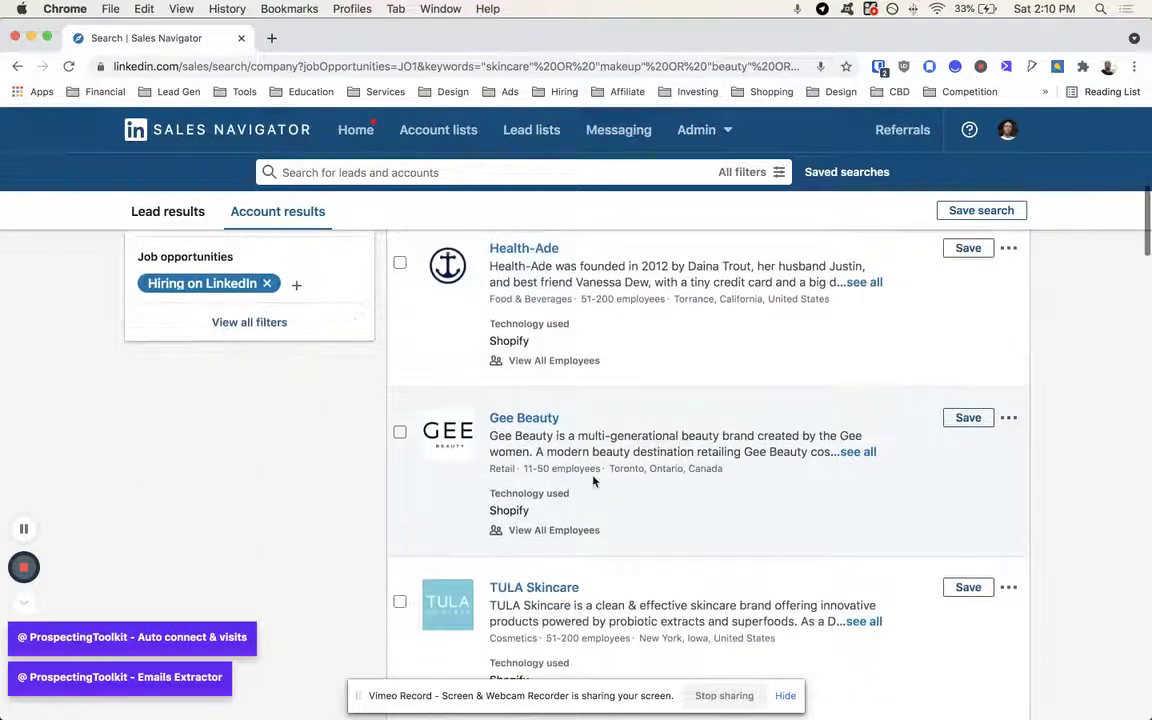
scroll(450, 460, up, 5)
scroll(263, 432, down, 2)
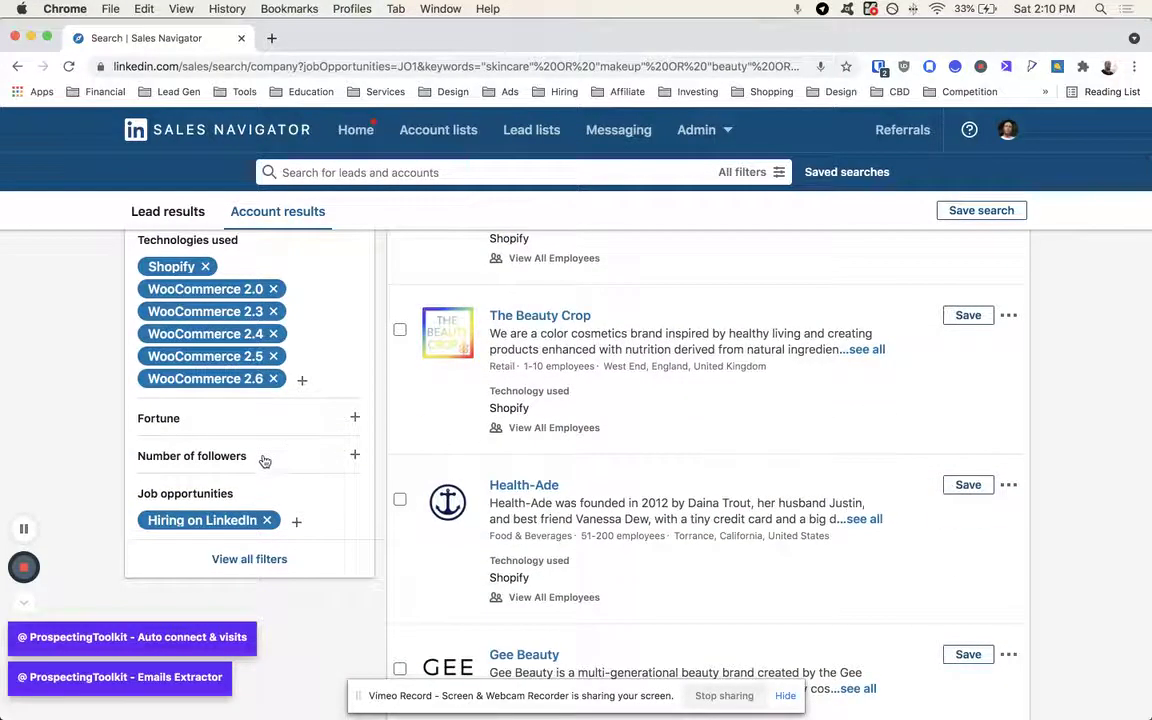
scroll(262, 455, up, 3)
click(260, 372)
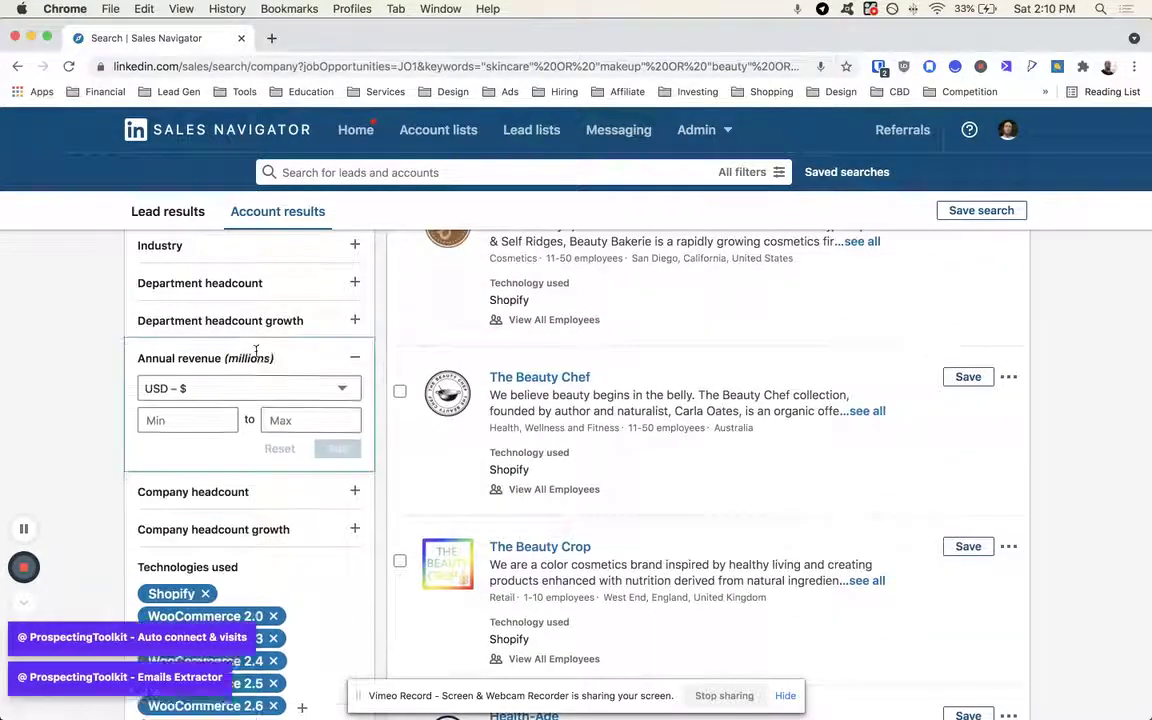
click(198, 429)
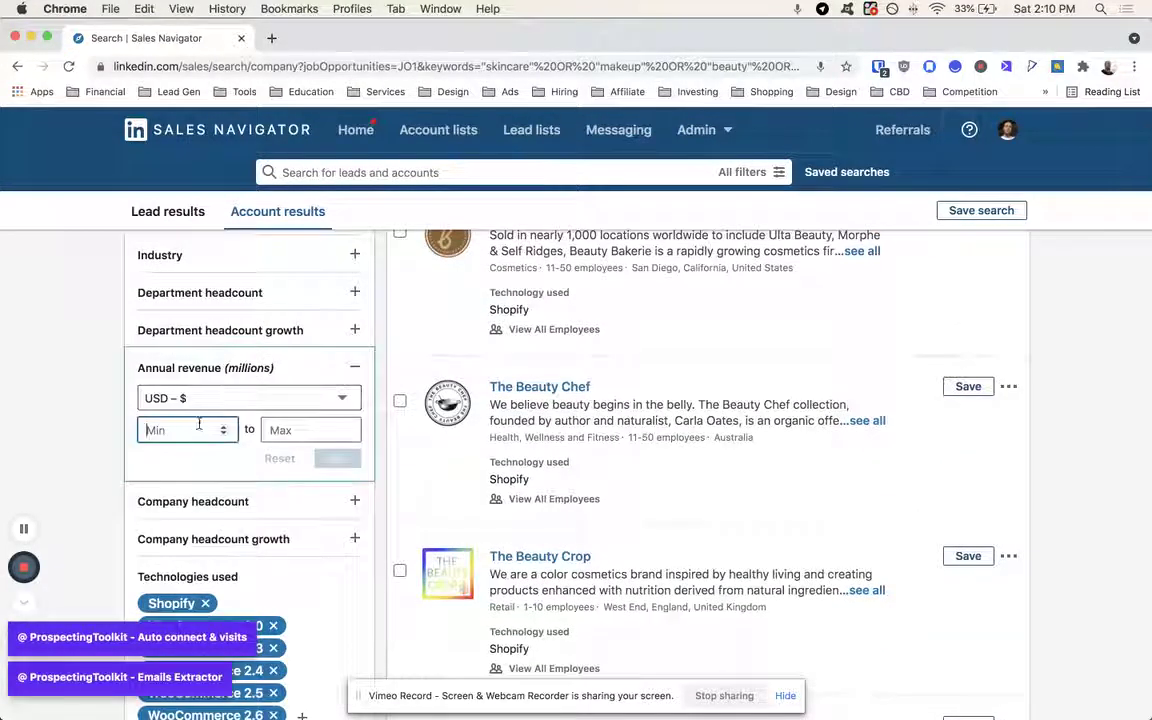
text(1)
click(300, 429)
text(50)
click(338, 480)
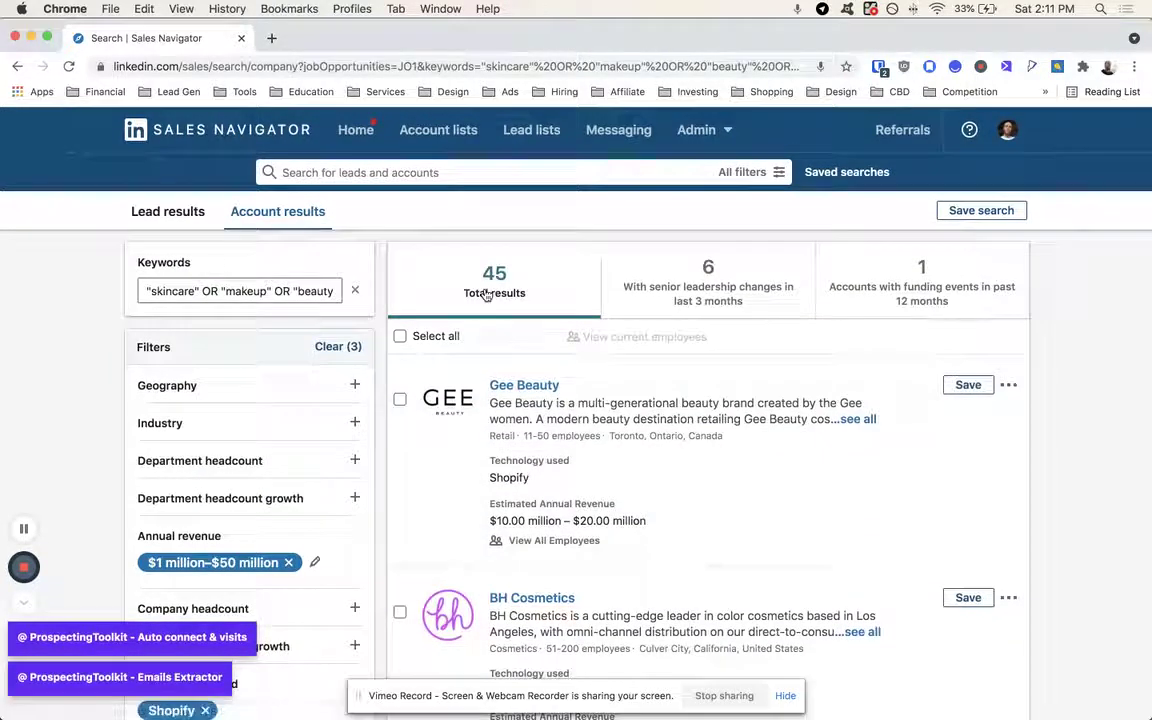
scroll(486, 294, down, 2)
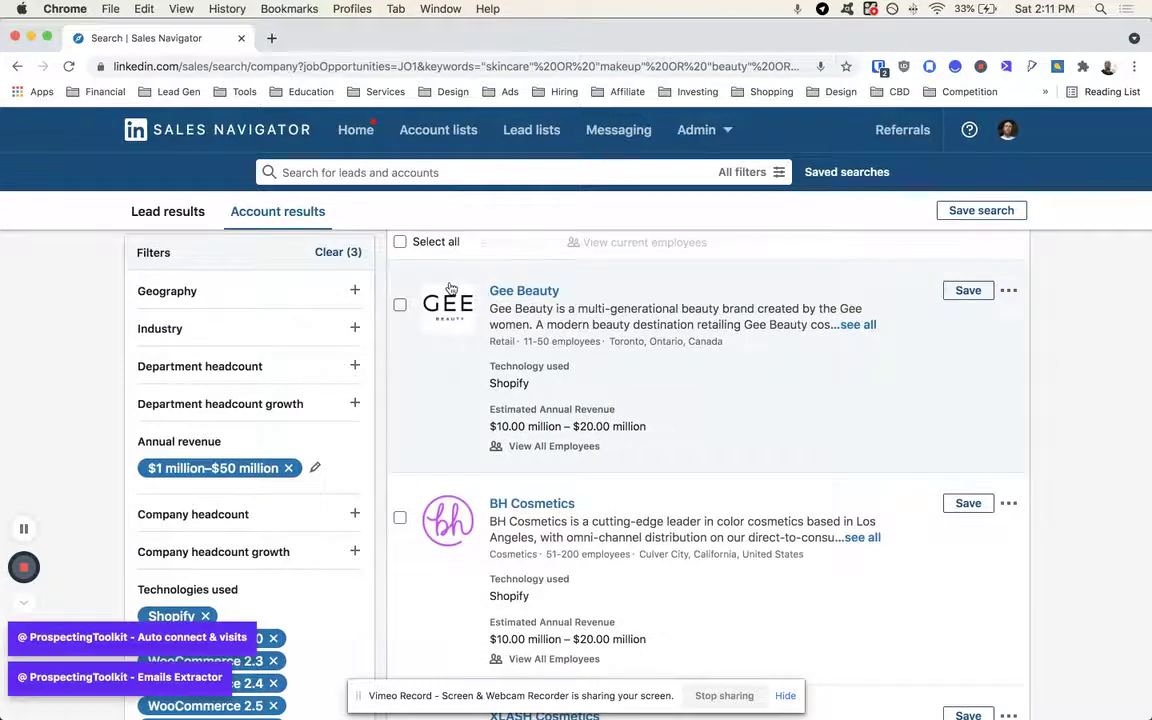
scroll(451, 289, up, 2)
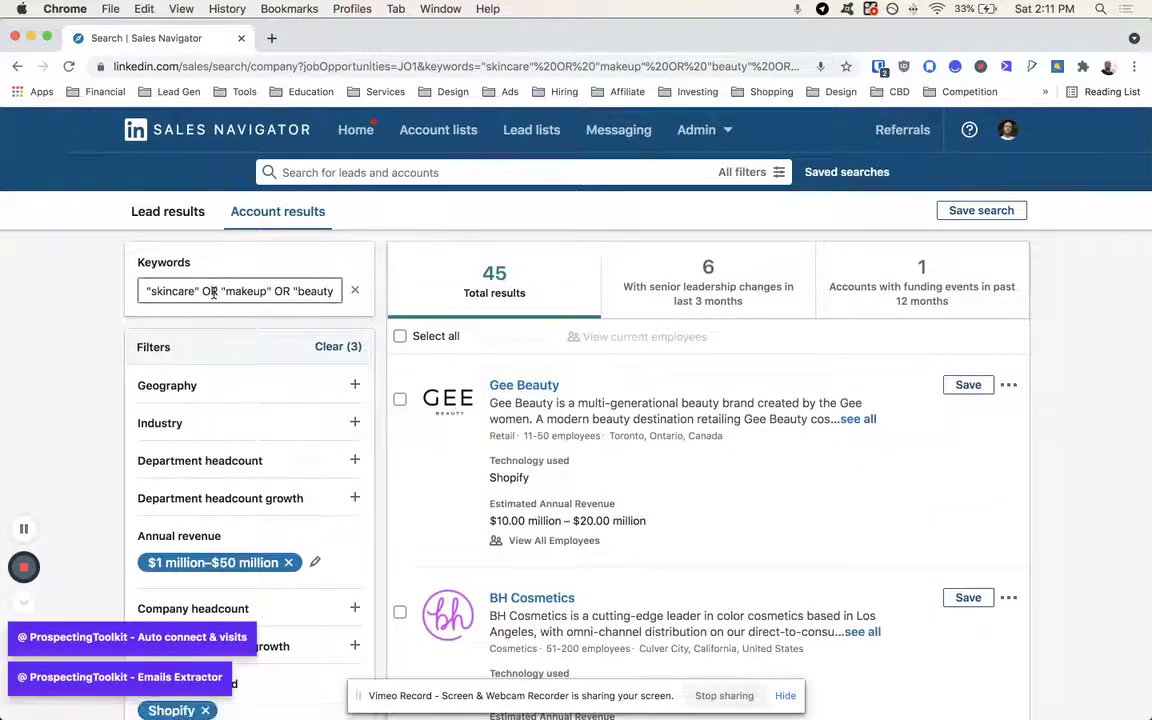
Delete the stray quote after skincare and the trailing OR so keywords end with "health".
click(148, 290)
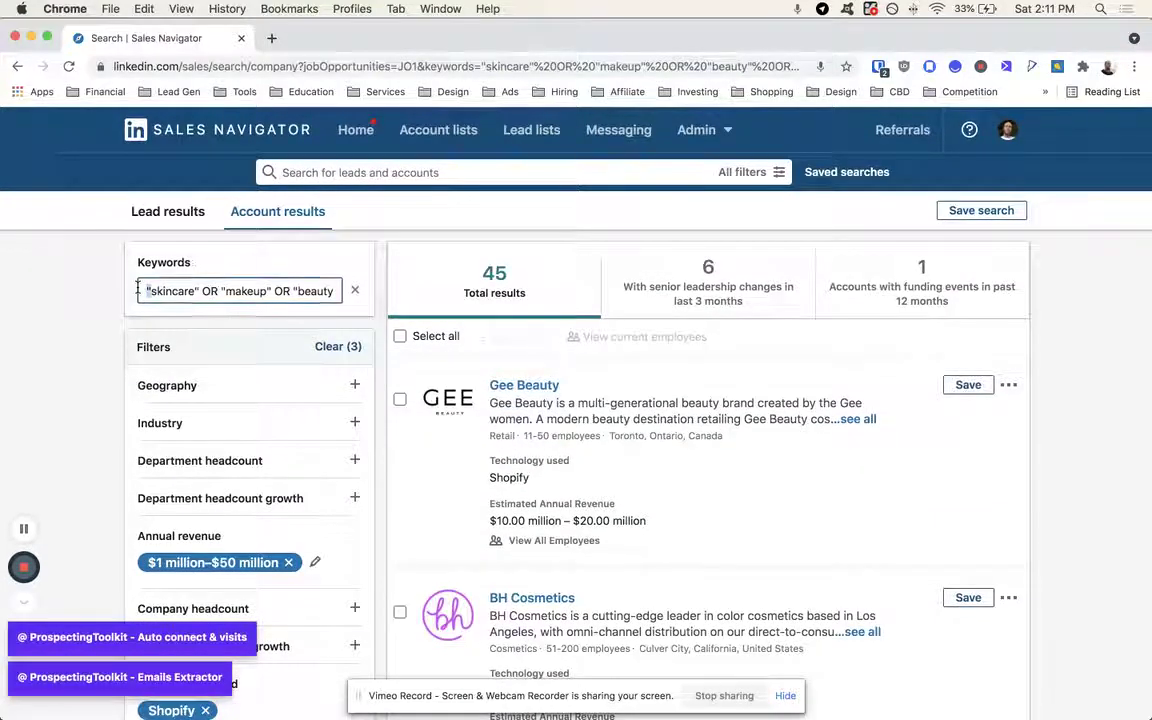
click(193, 291)
key(BackSpace)
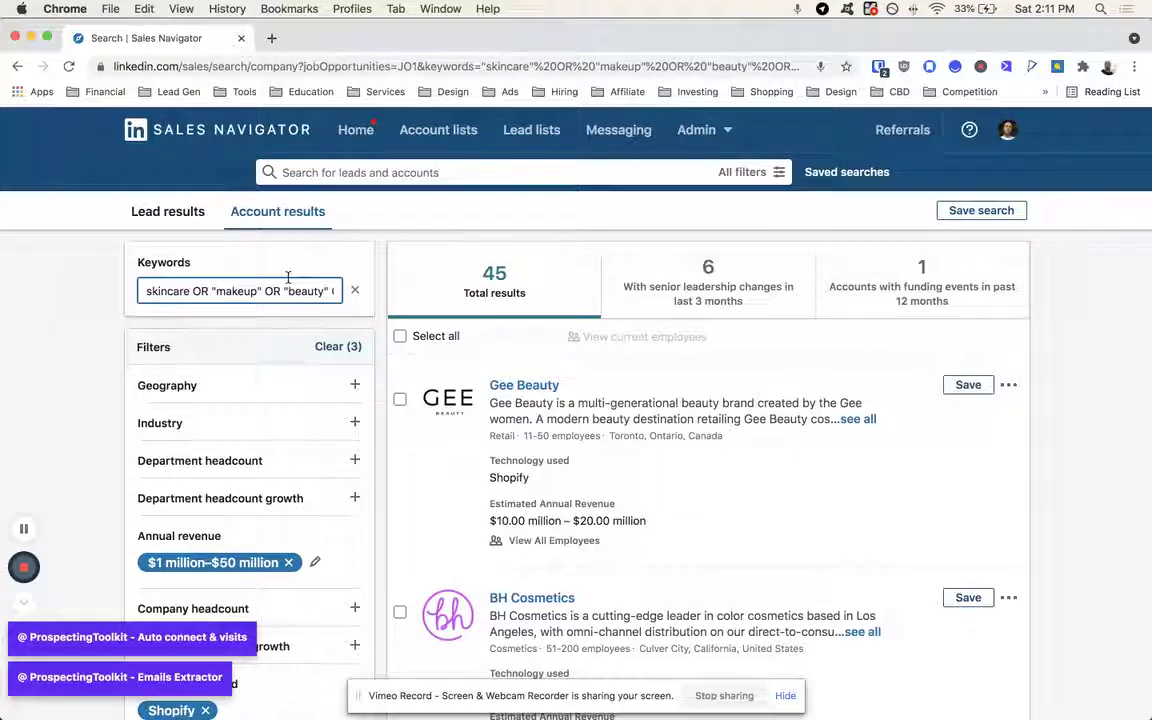
key(Return)
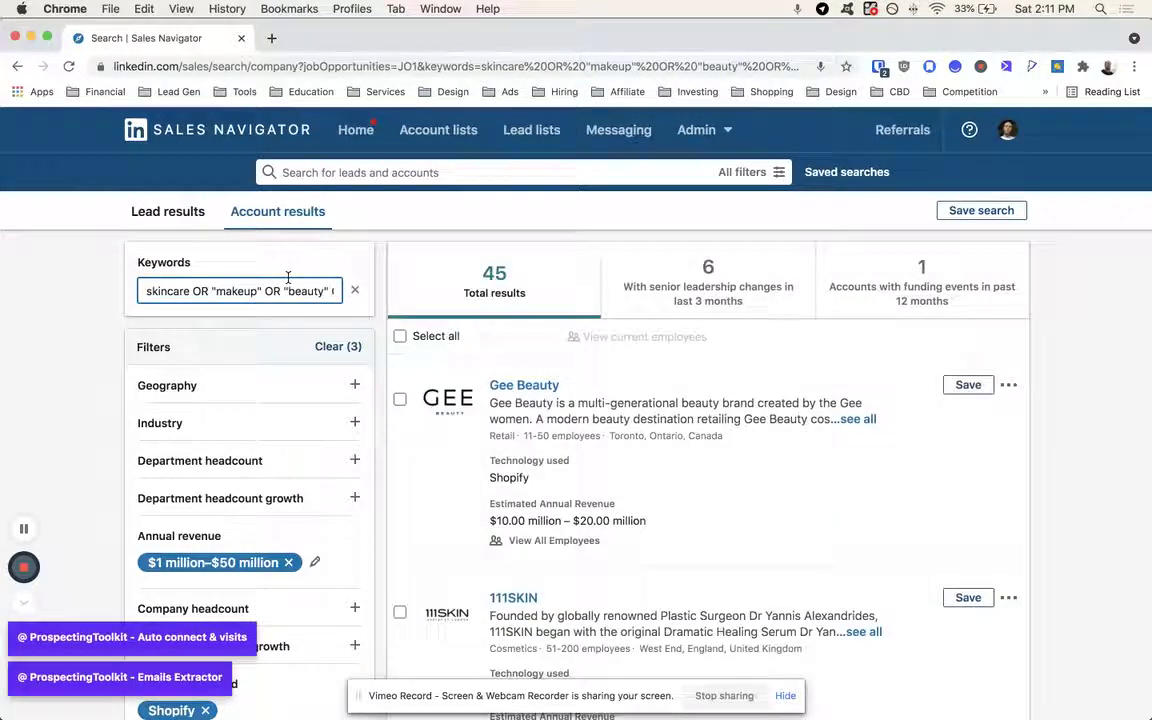
key(super+Right)
text(OR "home" O)
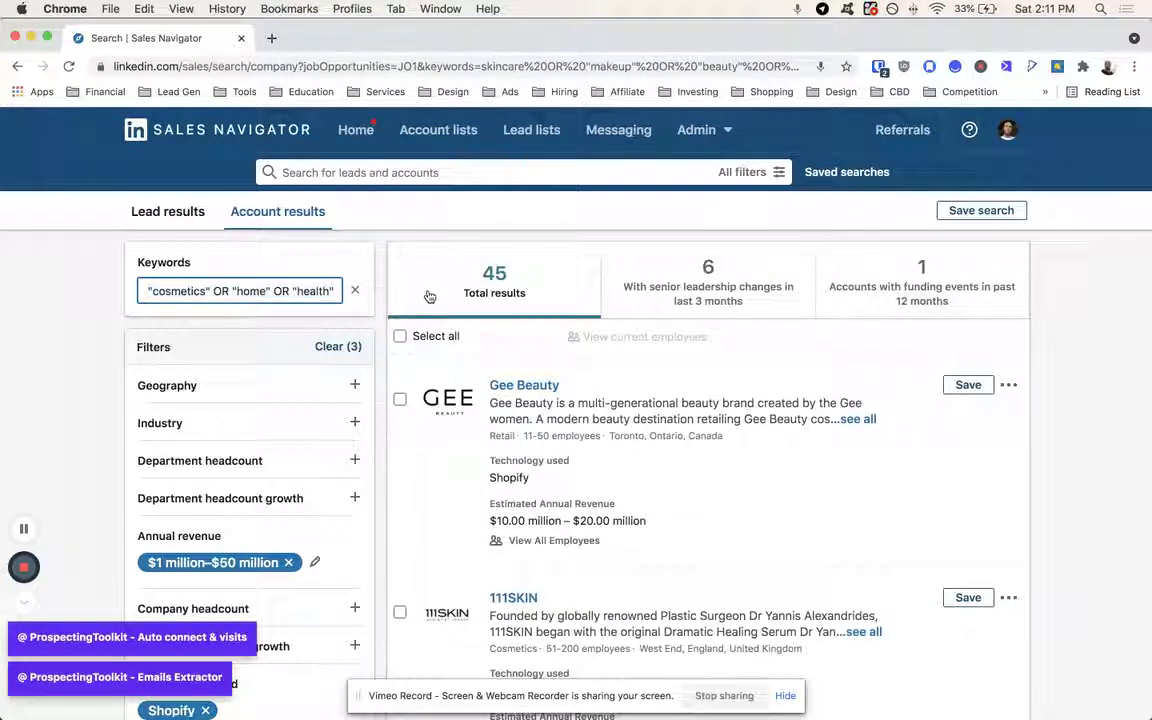
text(R )
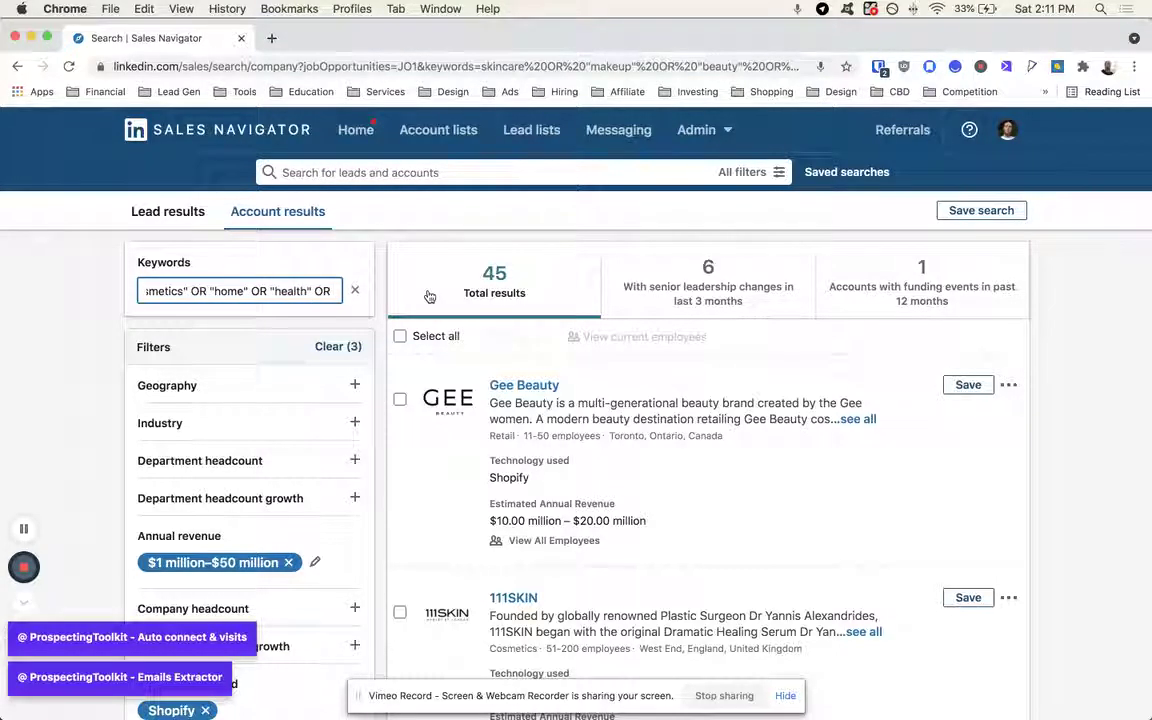
text(")
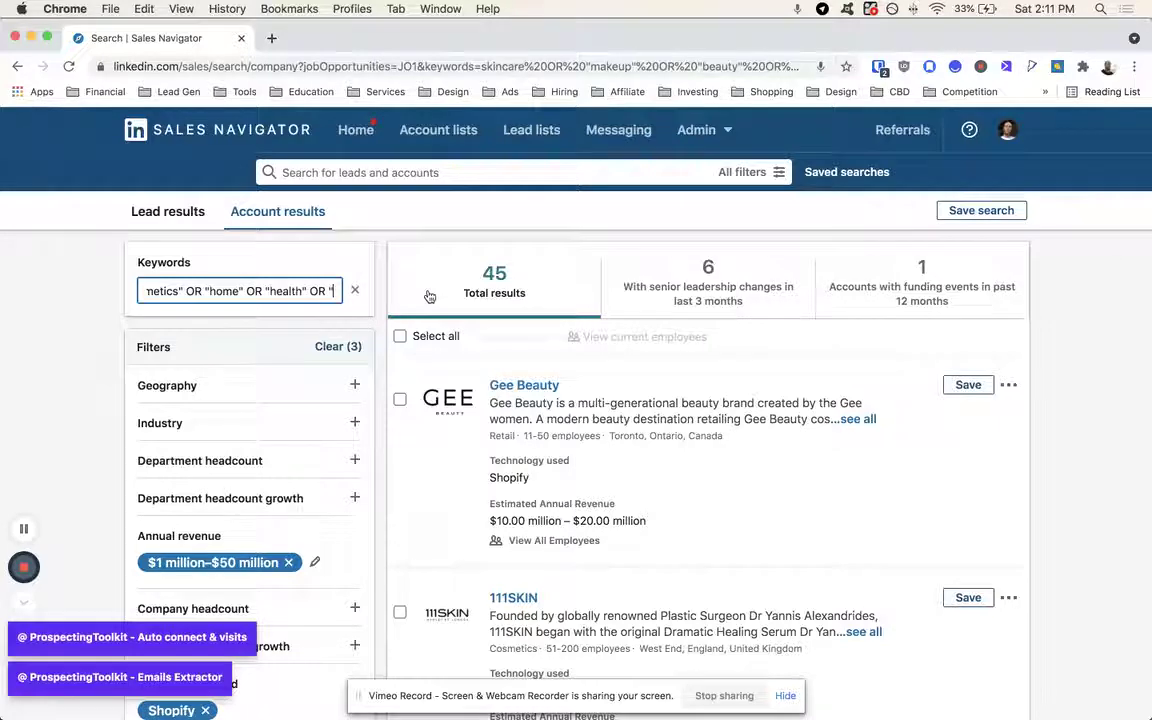
scroll(604, 330, down, 2)
scroll(604, 334, up, 2)
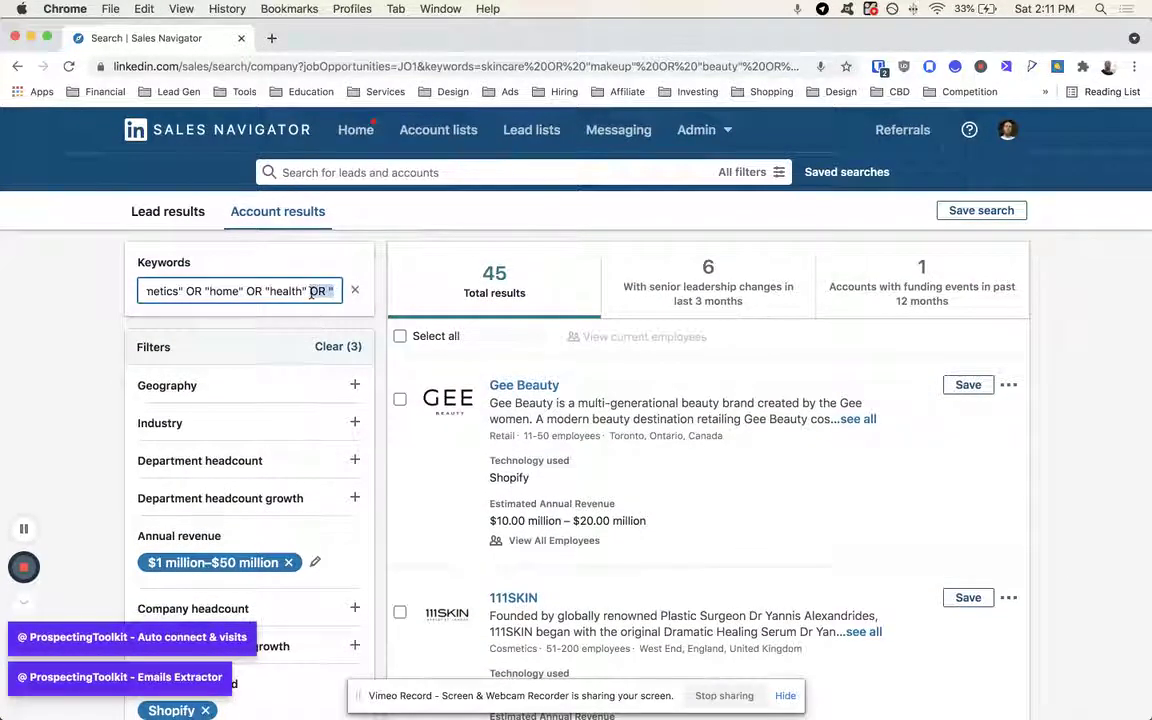
key(BackSpace)
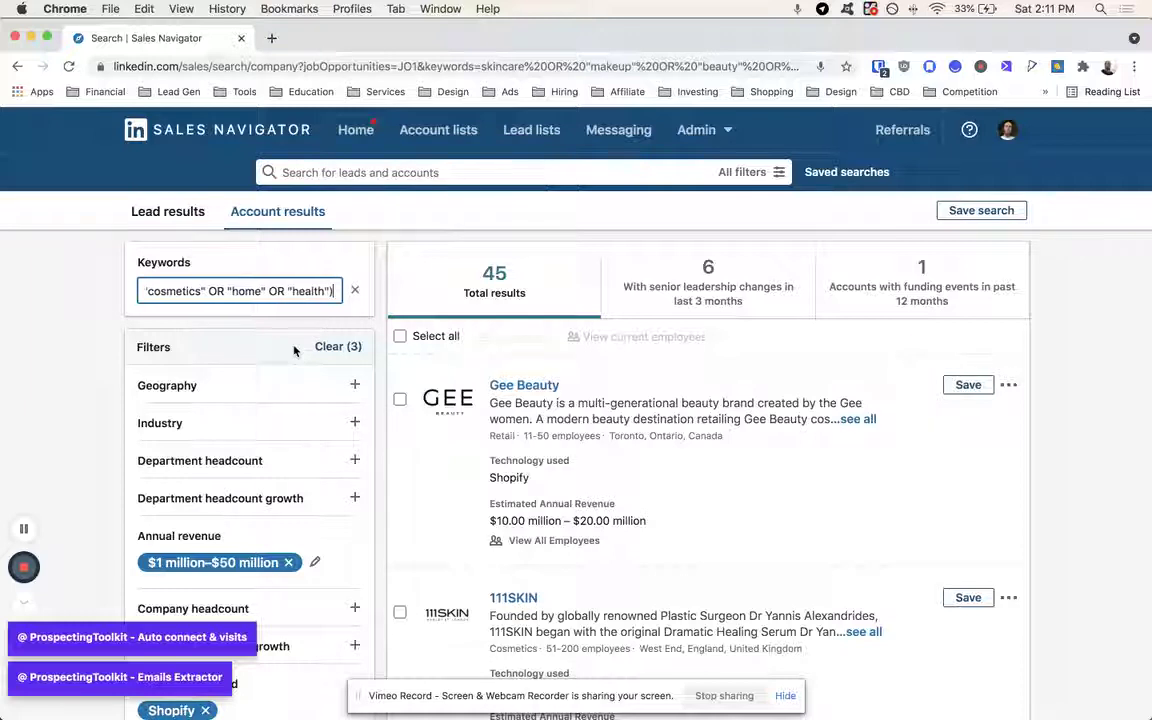
key(super+a)
Append AND ("ecommerce" OR "shop") to the keywords, narrowing results to 5.
click(137, 288)
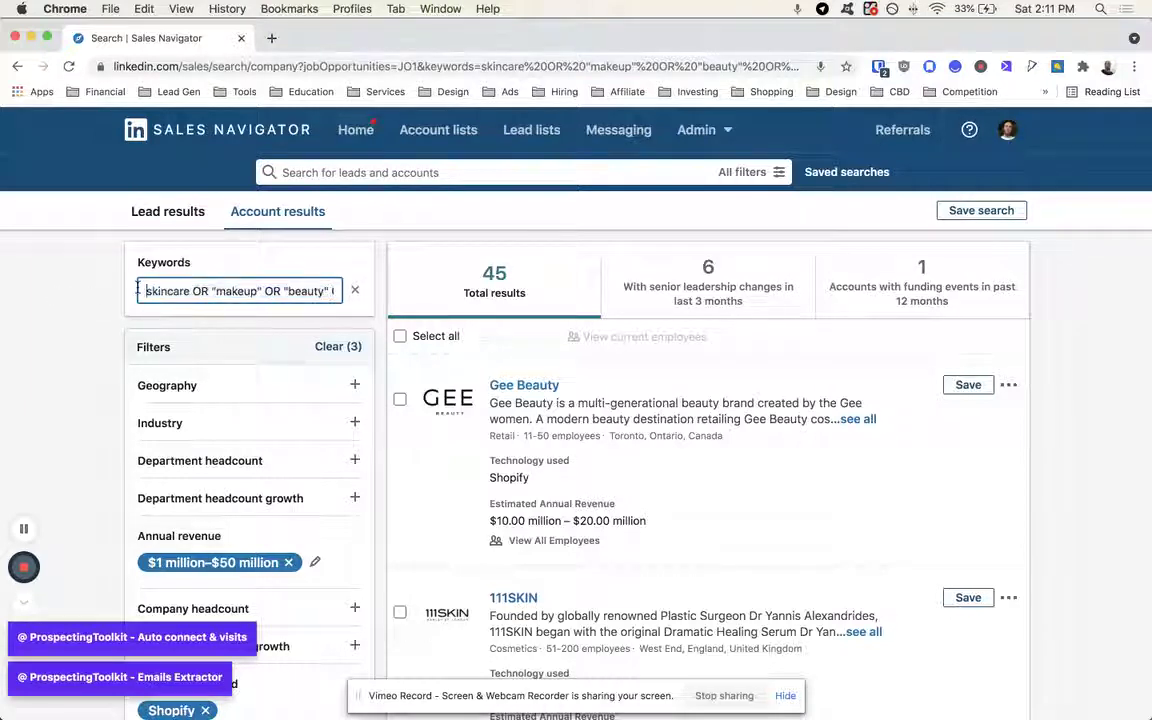
drag(140, 290, 349, 293)
click(336, 291)
text(A)
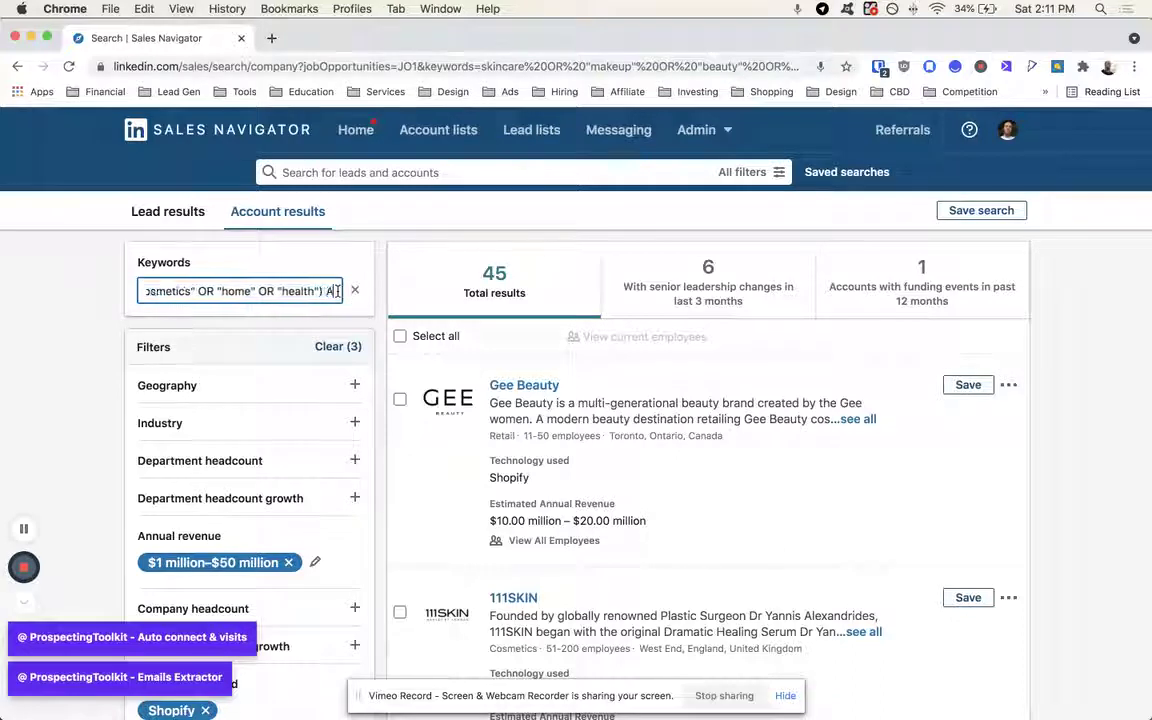
text(ND ()
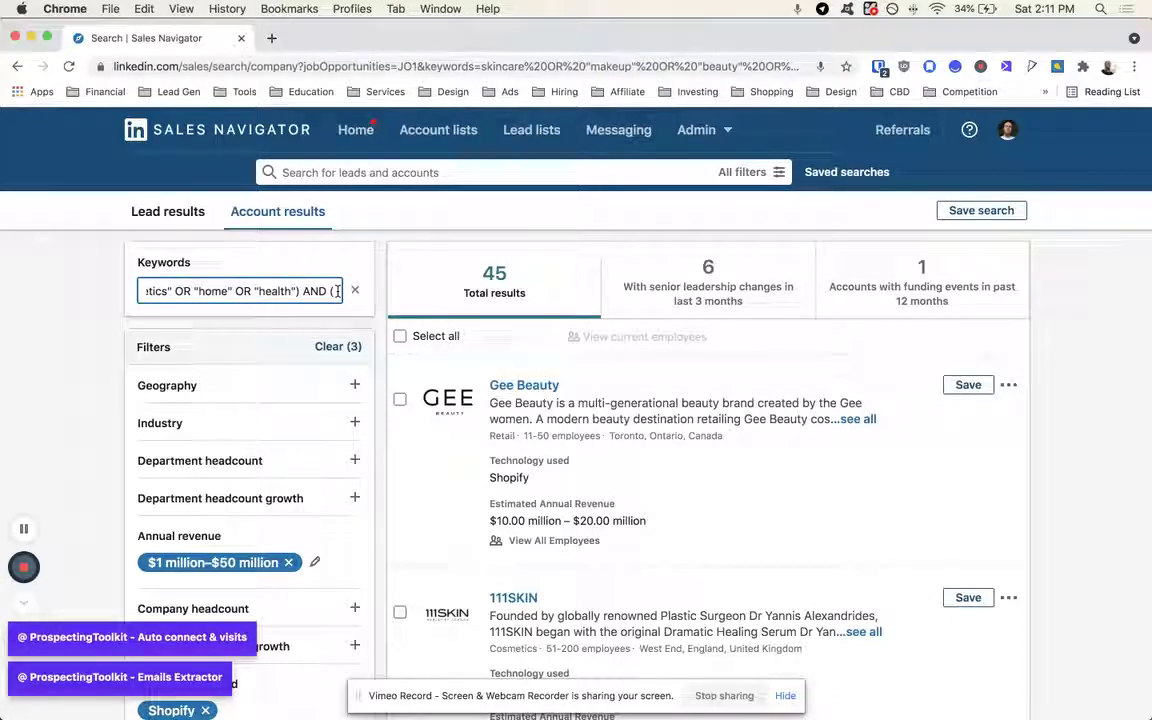
text("ecommerce")
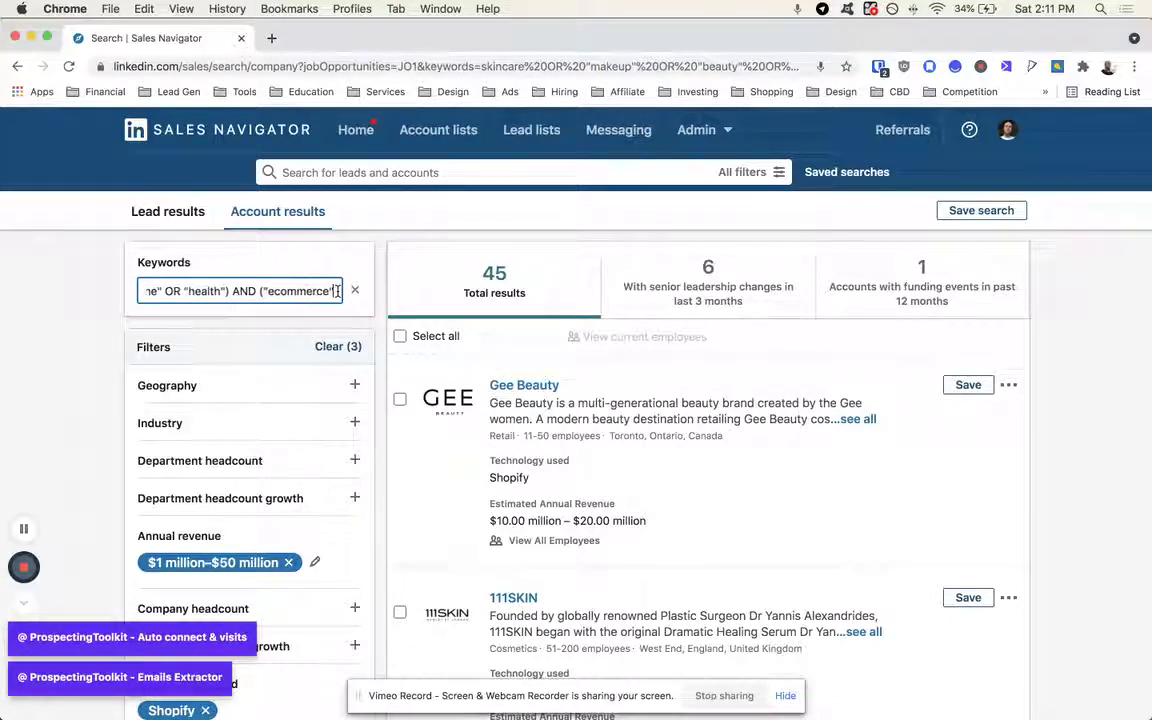
text( OR)
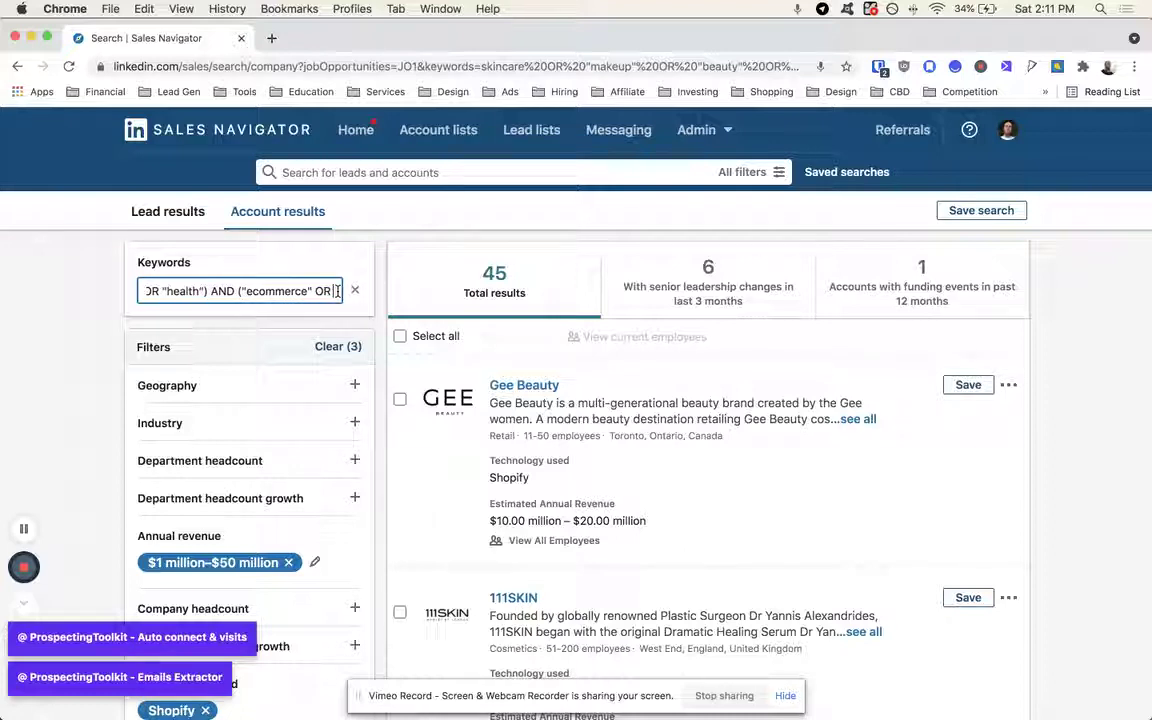
text( "s)
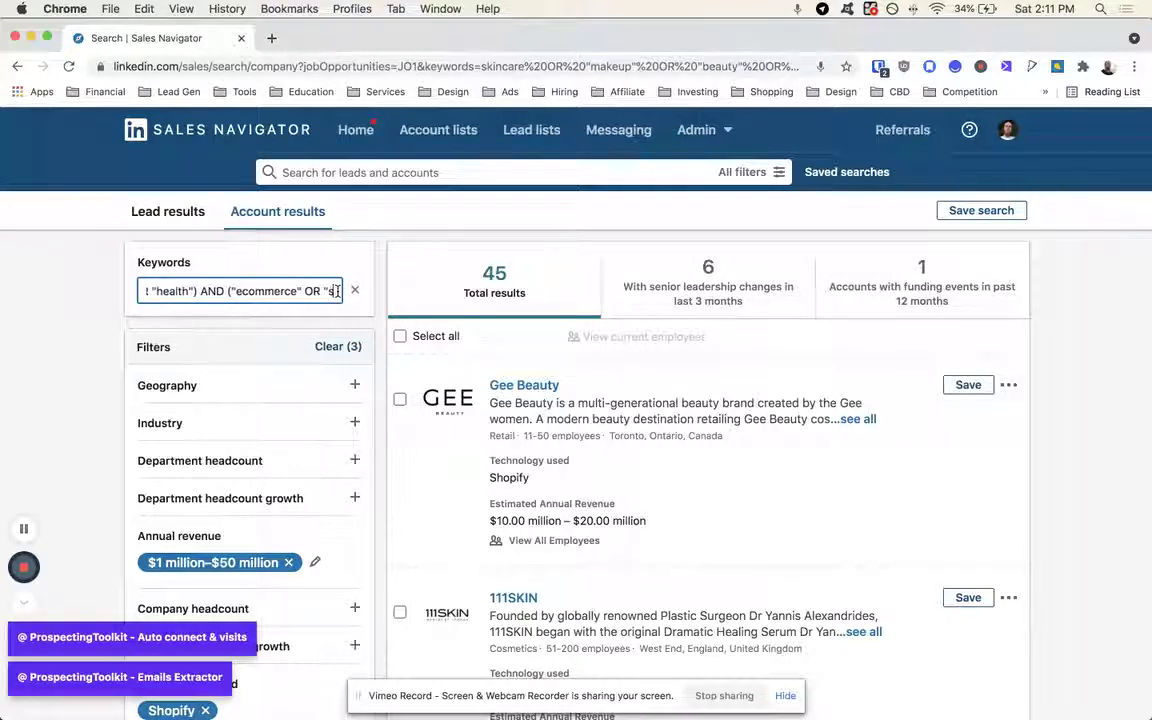
text(hop"))
key(Return)
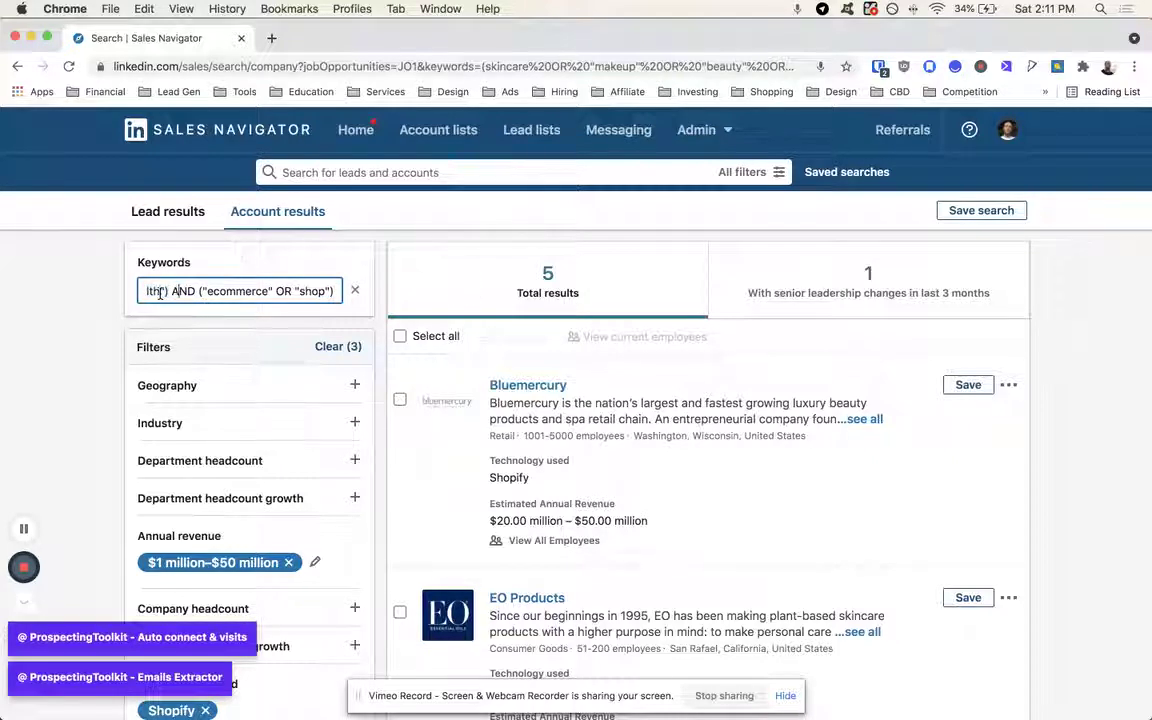
drag(164, 292, 113, 291)
click(164, 291)
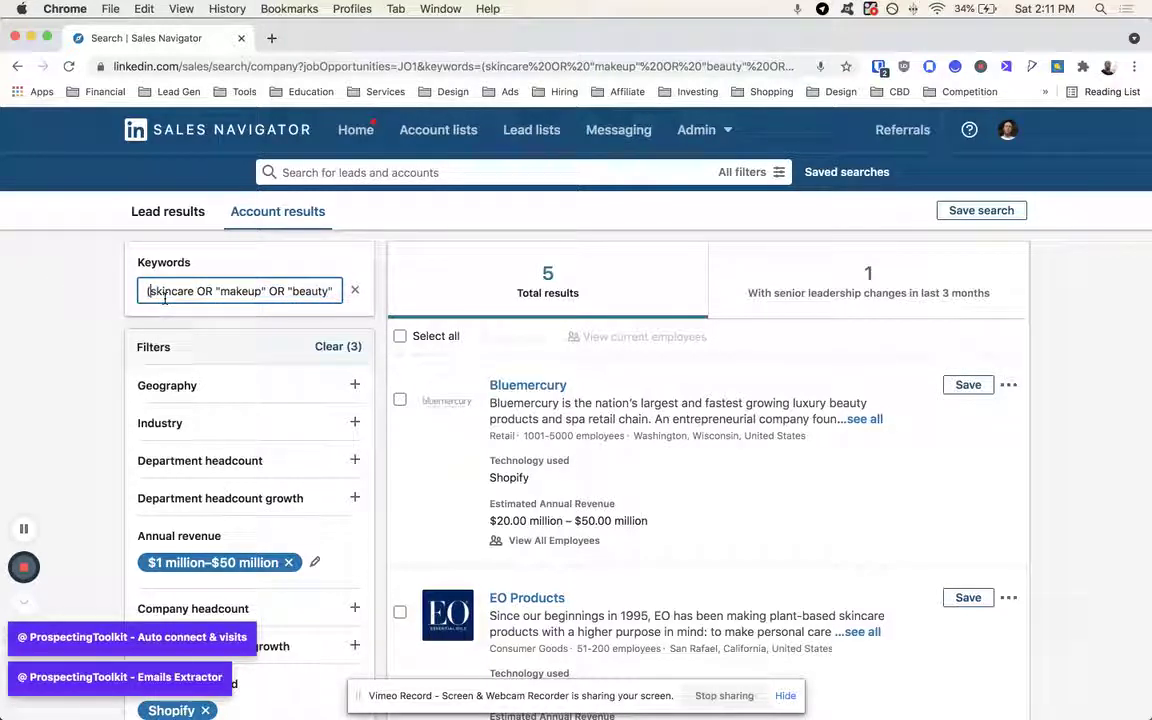
Replace the whole keyword query with just "health" and rerun the search.
key(BackSpace)
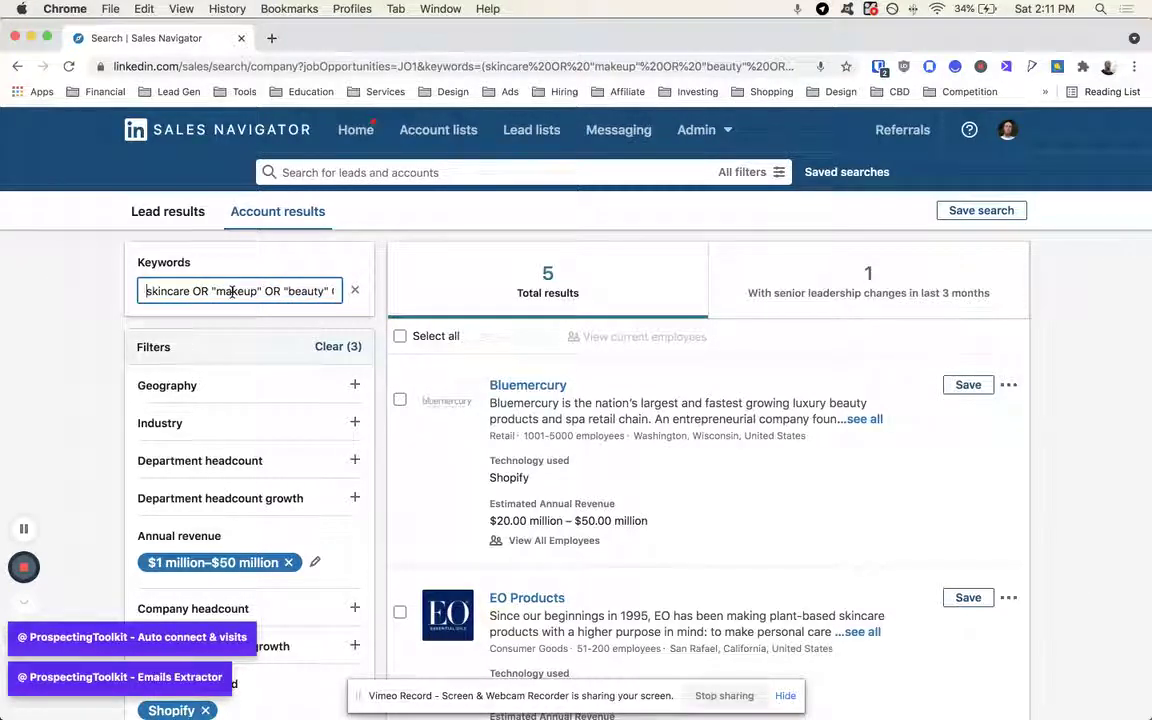
key(super+a)
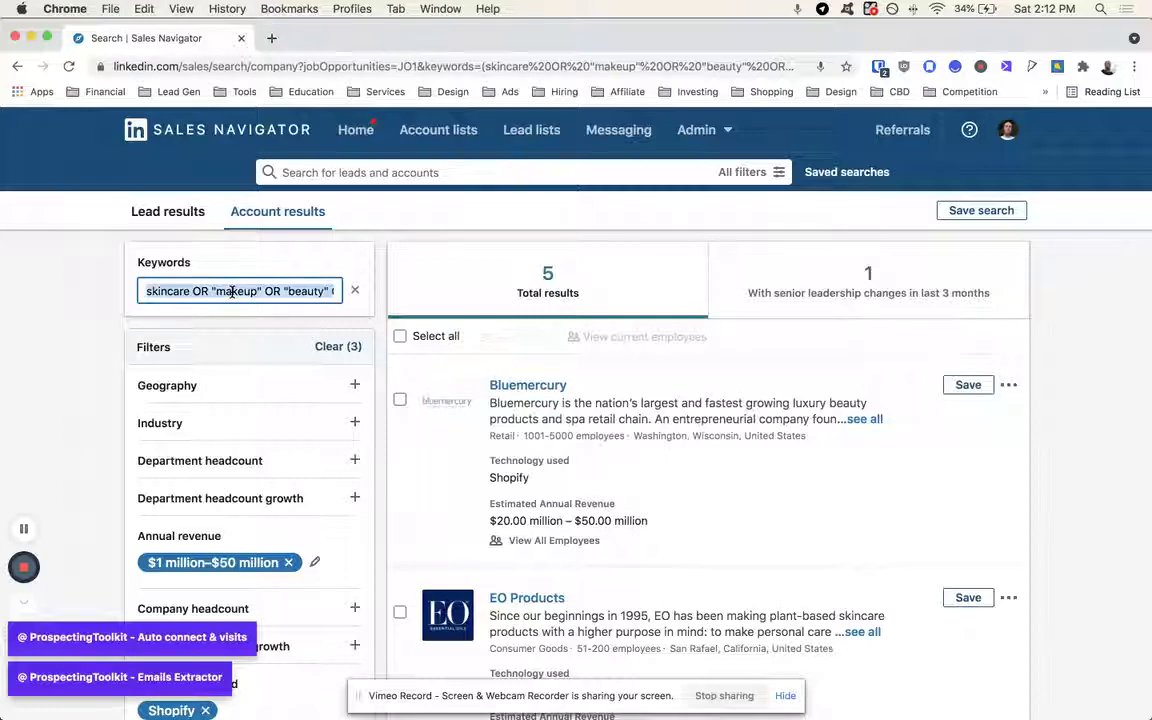
text(health)
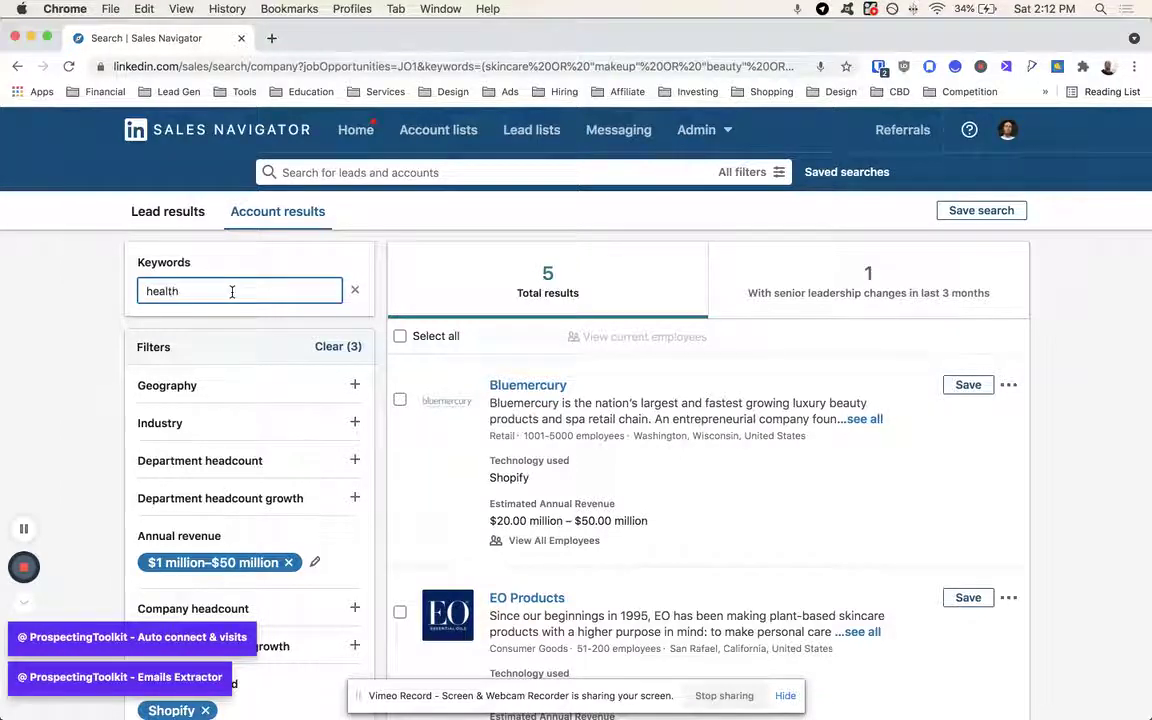
key(Return)
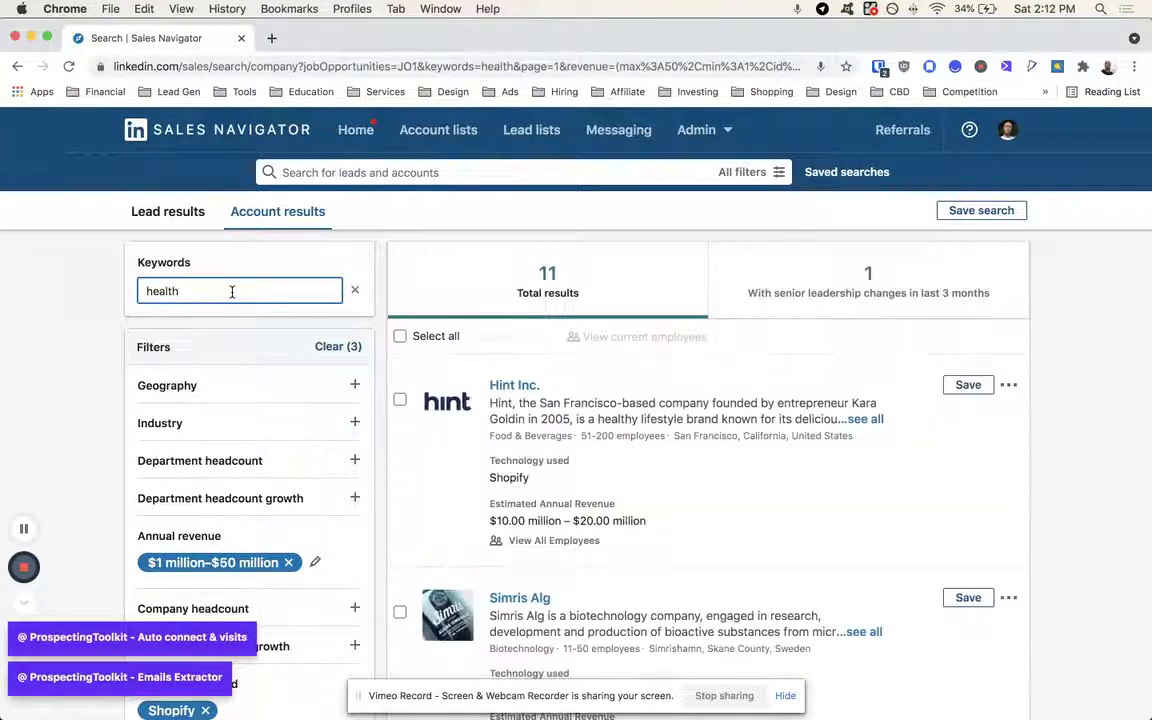
Remove the $1 million–$50 million annual revenue filter, giving 95 results.
scroll(232, 291, down, 2)
scroll(220, 450, up, 1)
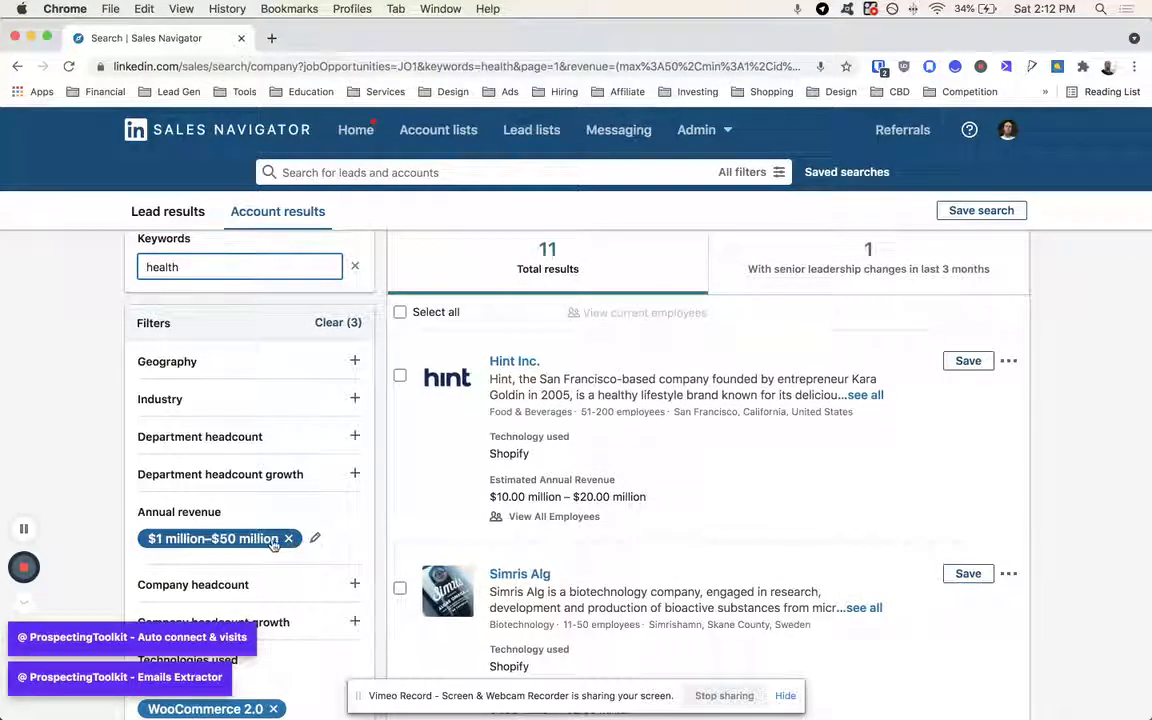
click(289, 539)
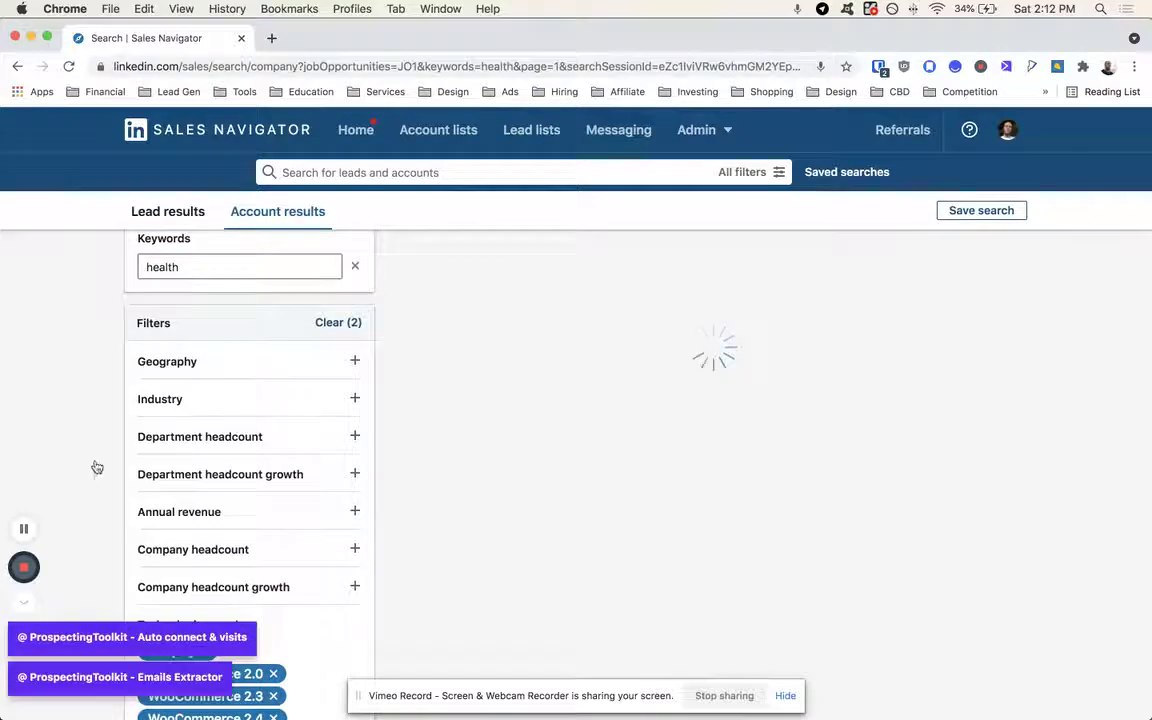
scroll(360, 442, up, 1)
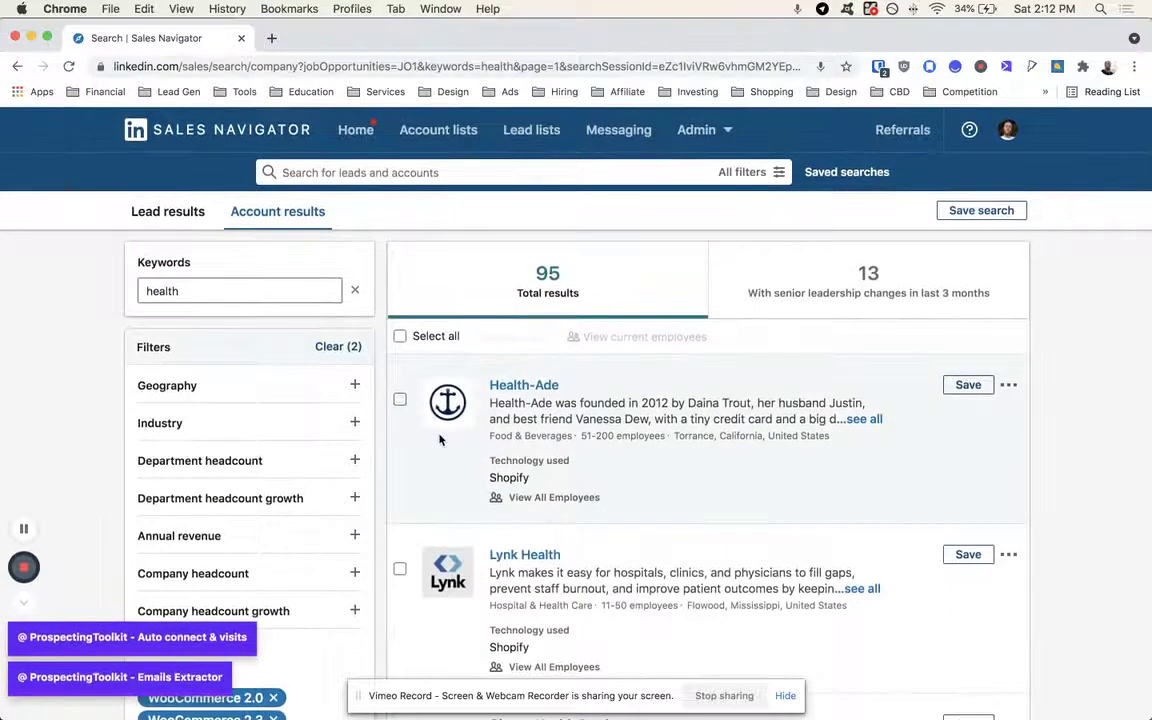
scroll(450, 437, down, 3)
scroll(440, 440, up, 4)
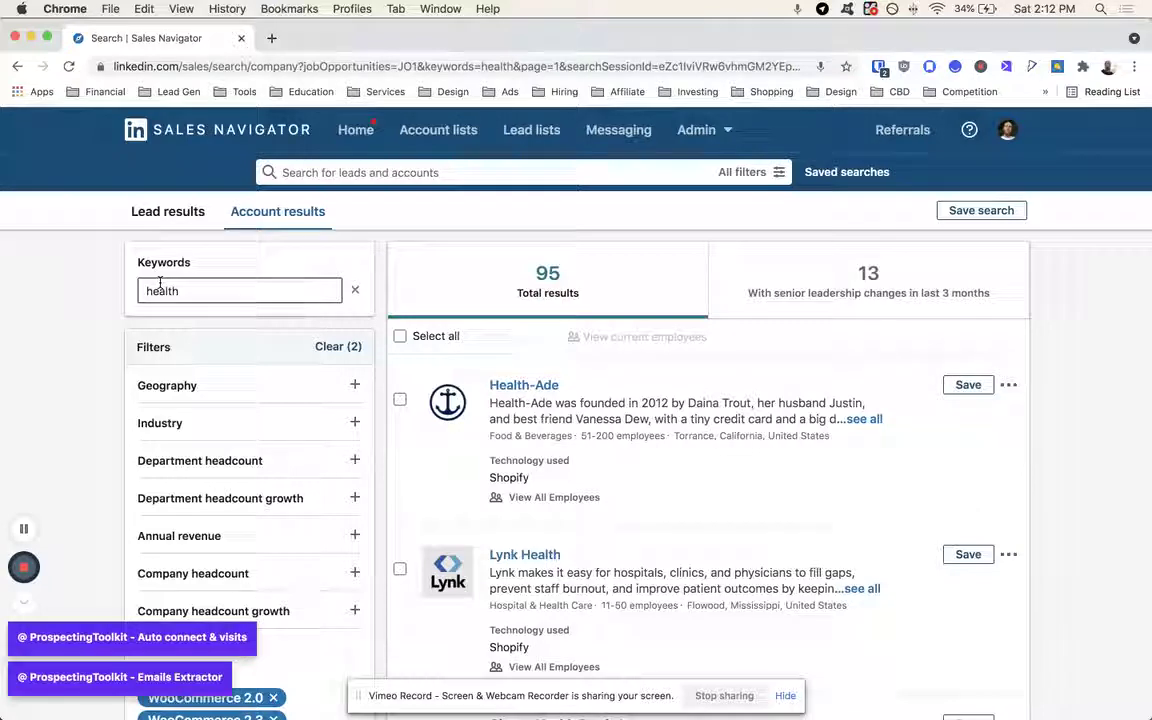
scroll(176, 306, down, 5)
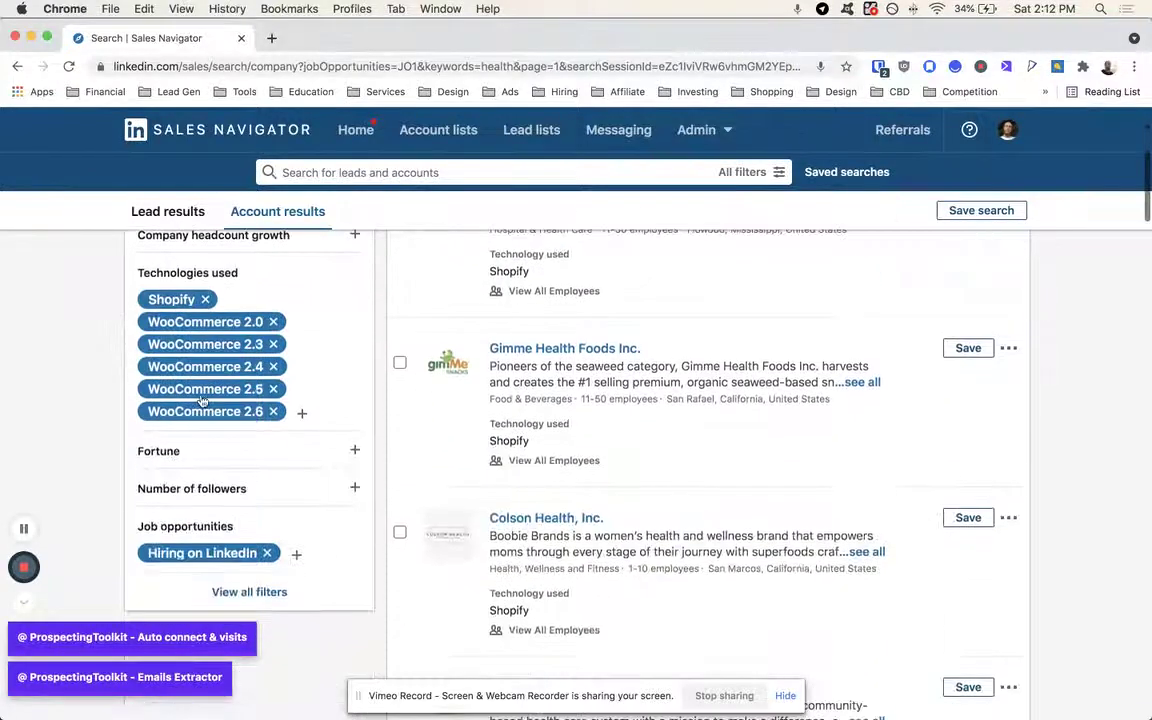
click(347, 290)
Add Klaviyo to the Technologies used filter.
text(klavi)
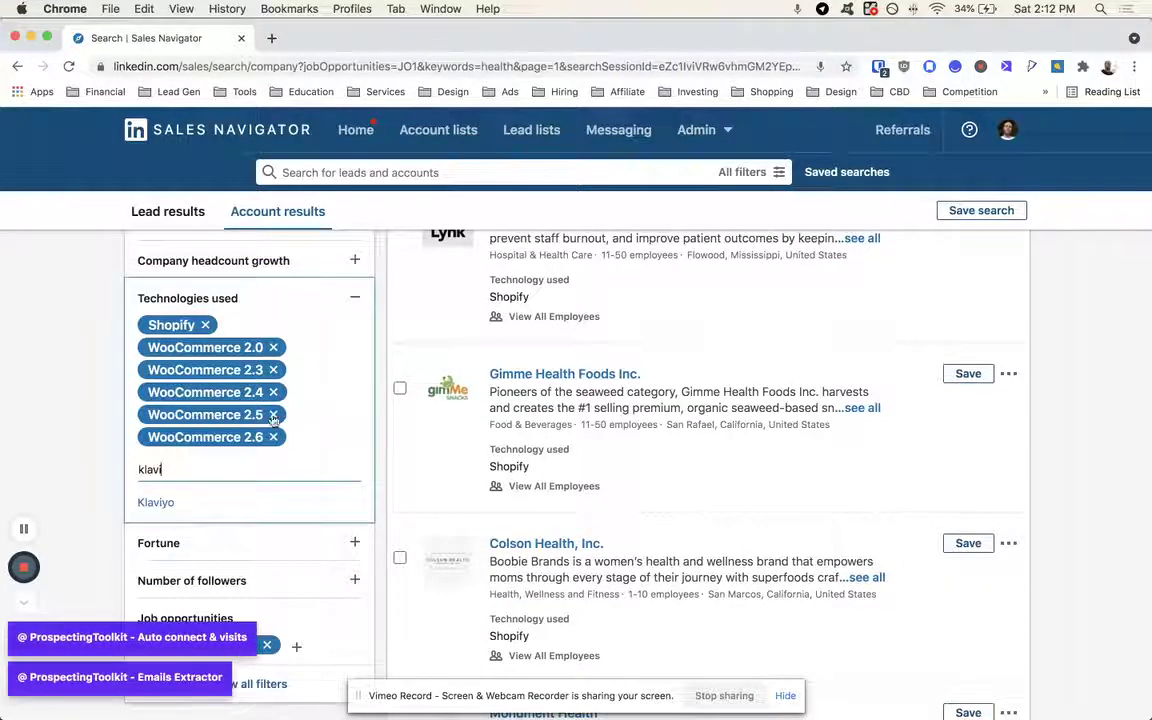
click(155, 503)
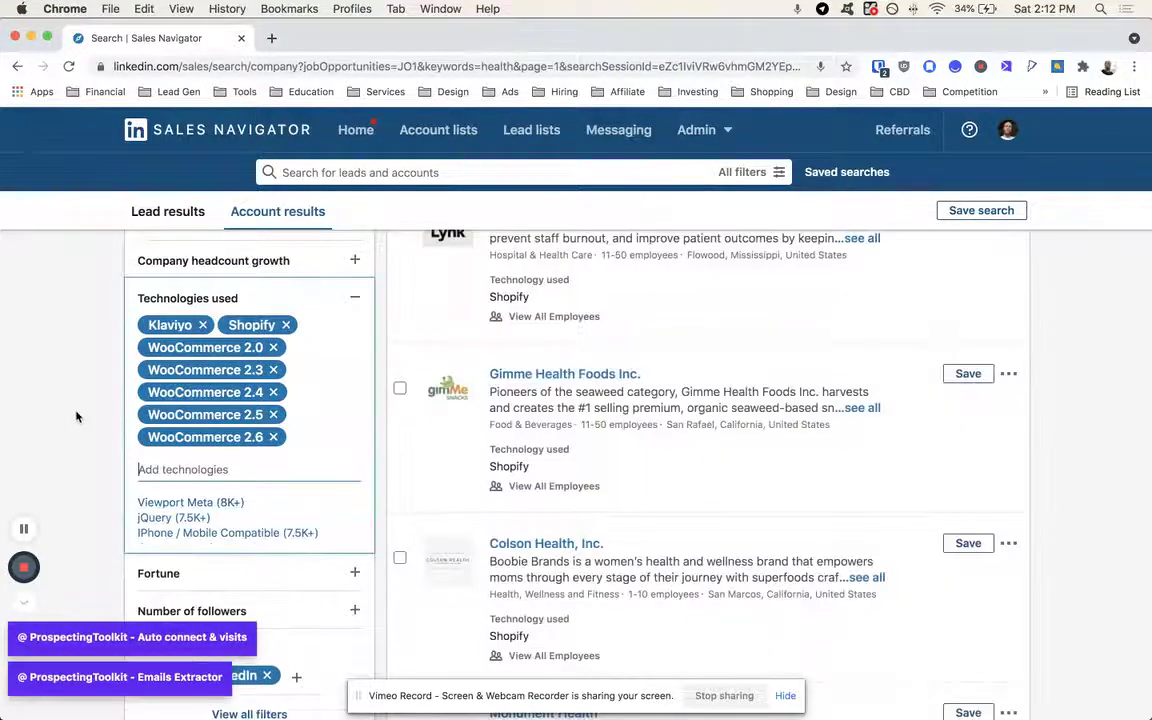
click(72, 411)
Include United States in the Geography filter, bringing results to 67.
scroll(71, 413, up, 3)
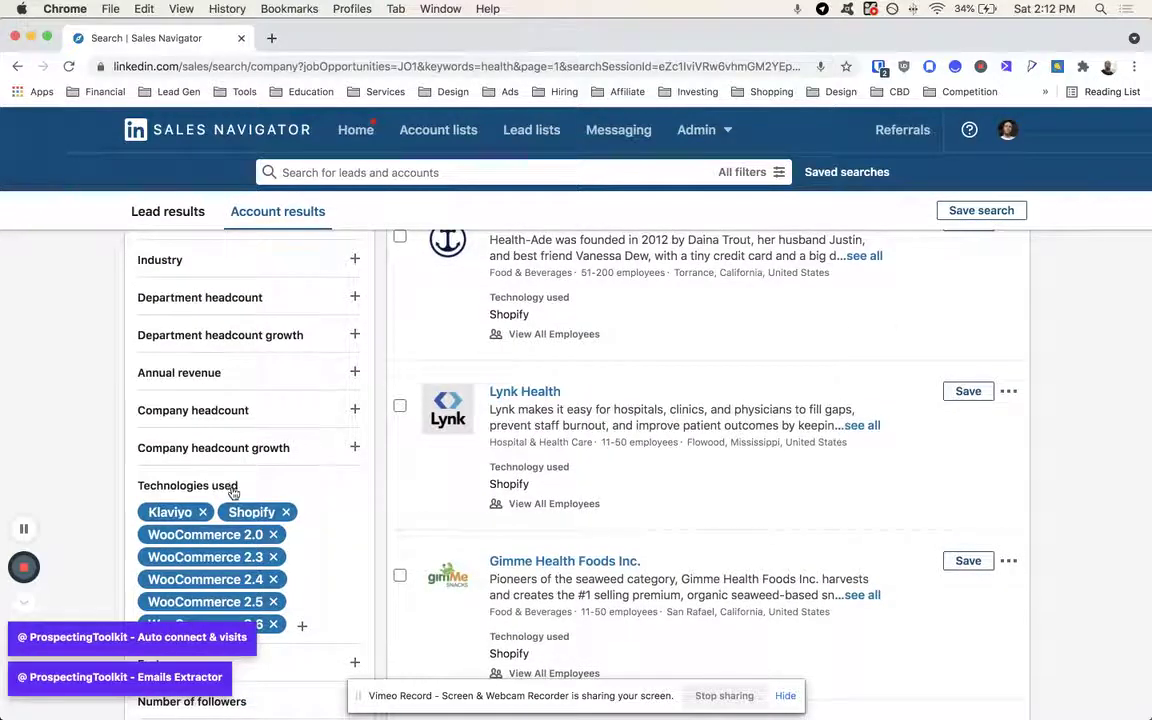
scroll(232, 492, up, 3)
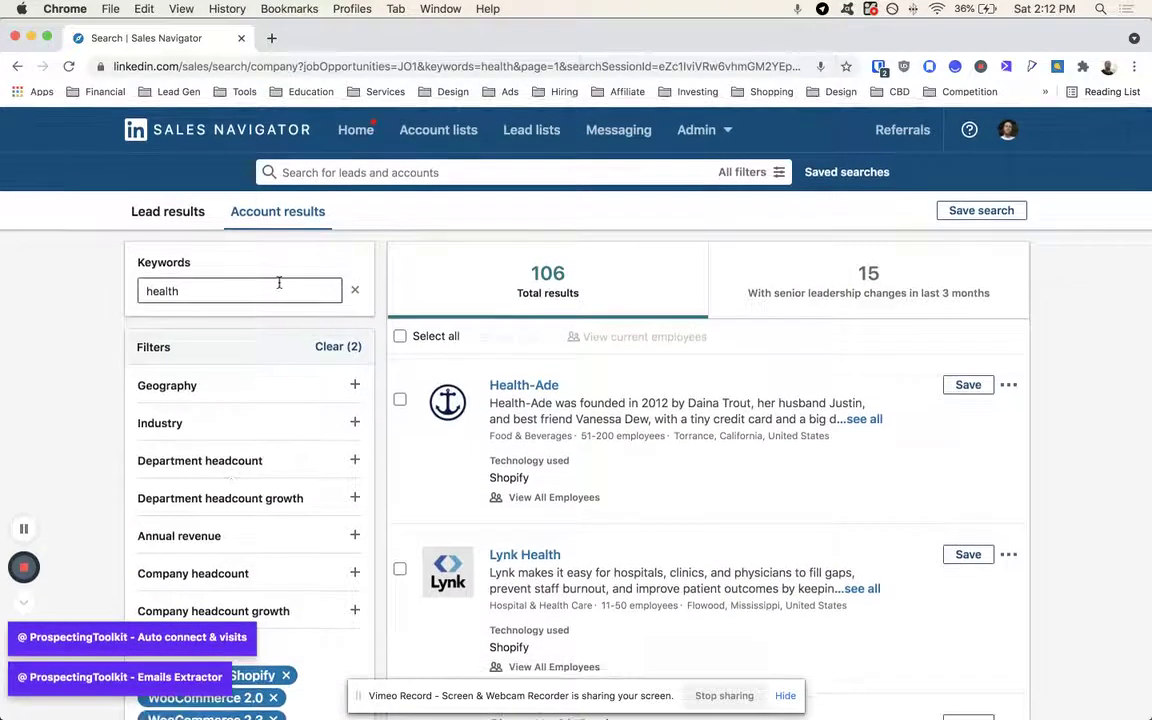
click(272, 287)
click(216, 385)
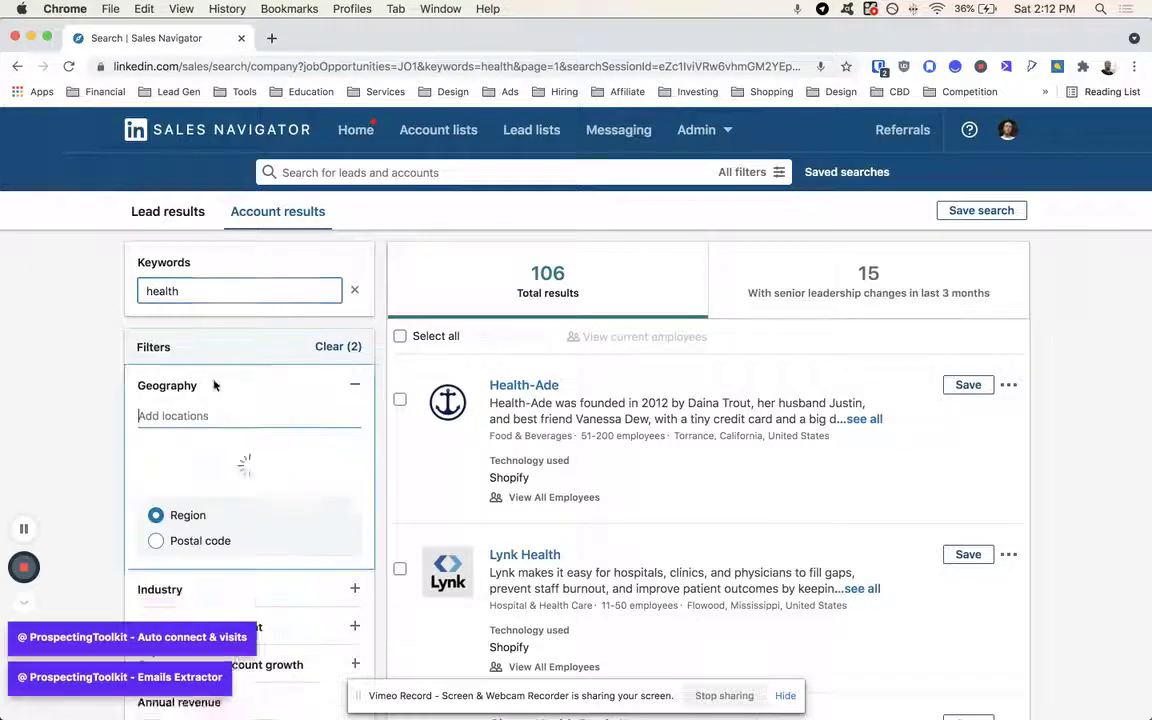
scroll(197, 413, down, 1)
click(170, 396)
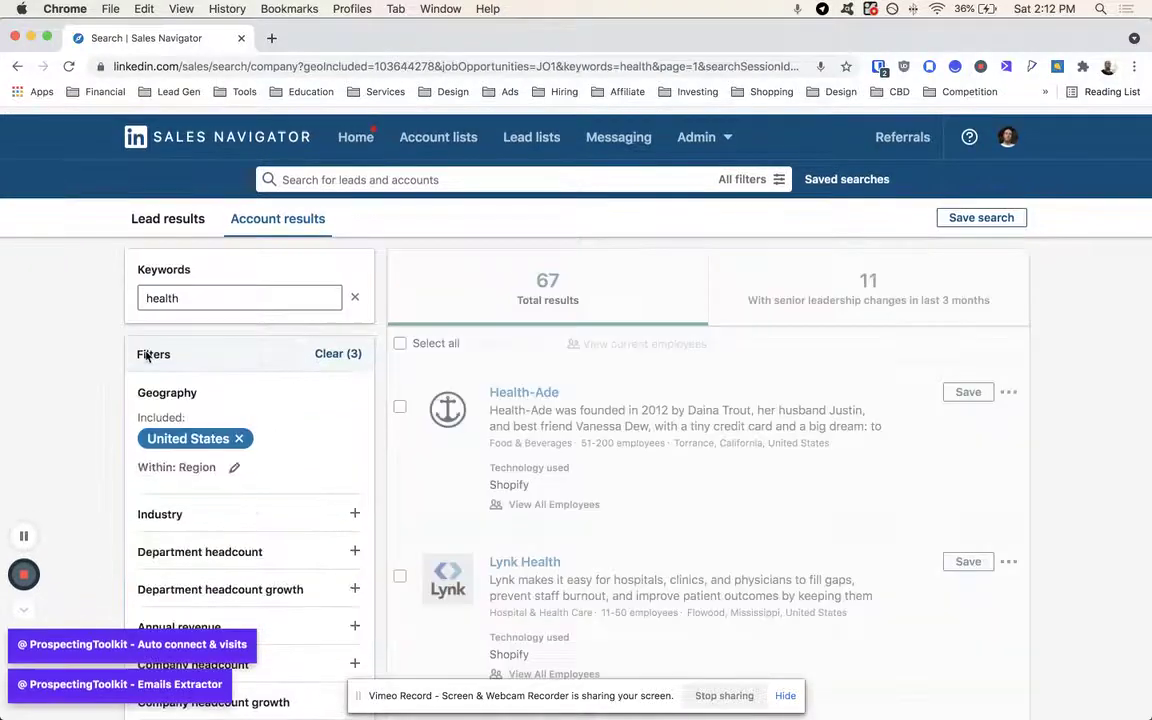
click(224, 292)
Replace the 'health' keyword with "skincare" OR "skin" OR "makeup" OR "cosmetics" OR "soap" OR "lotion" and search.
double_click(224, 297)
text("s)
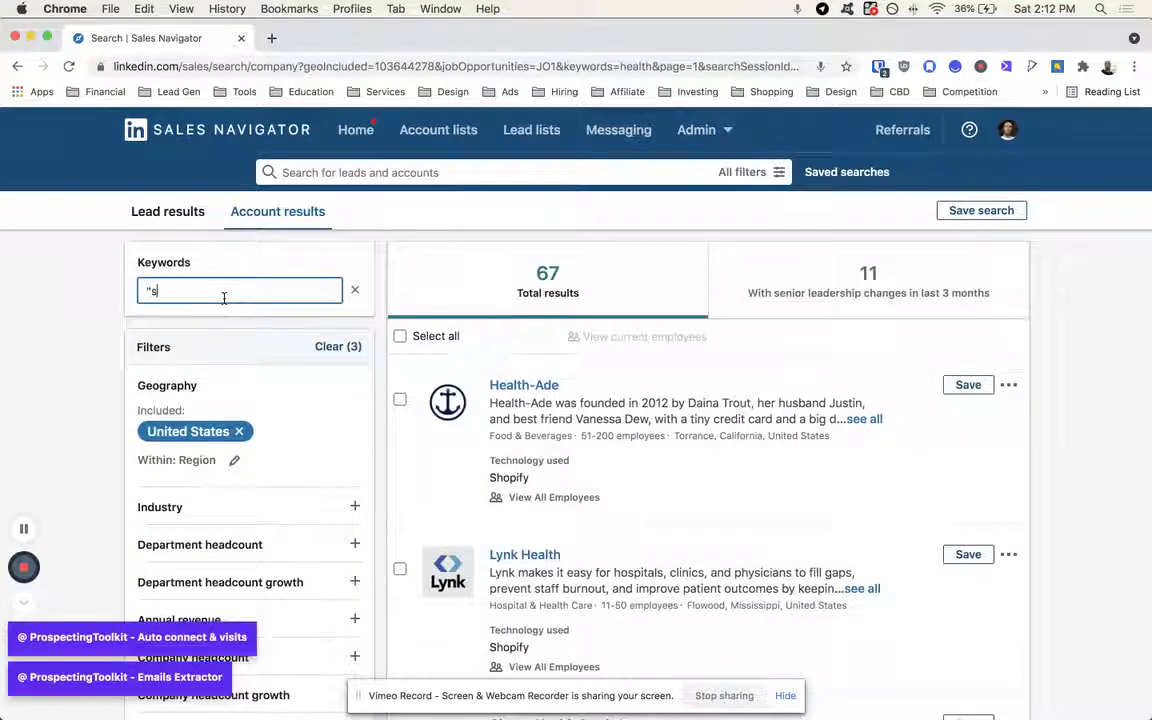
text(kincare" OR)
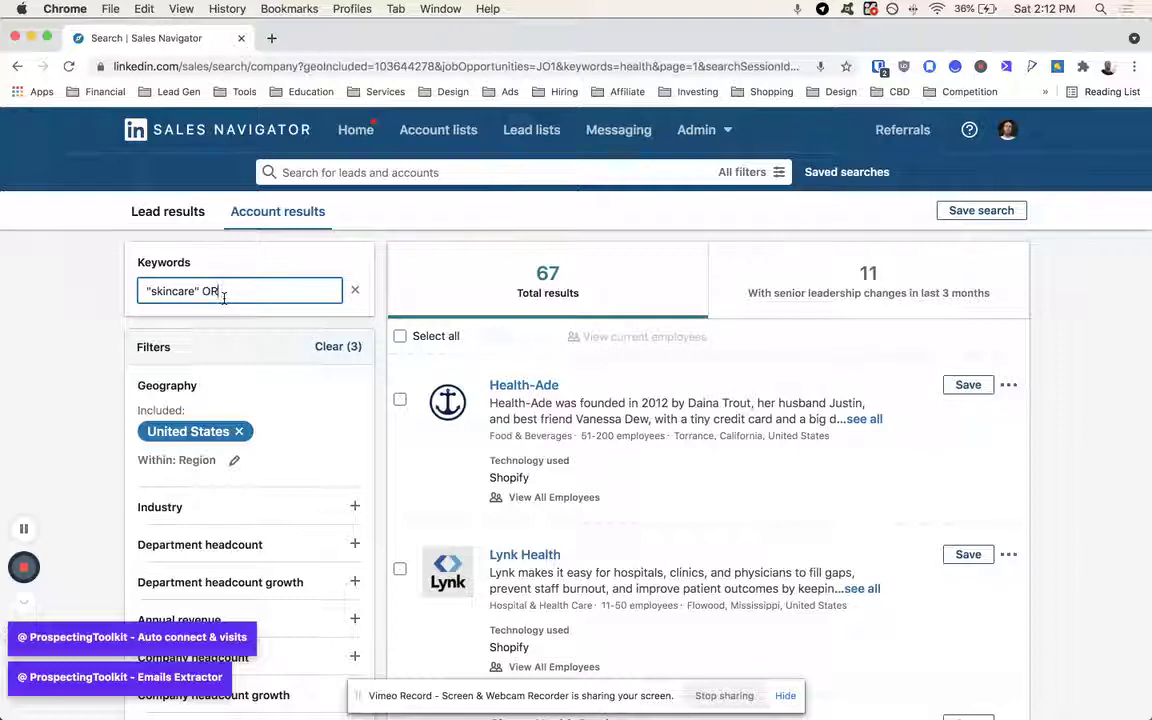
text( "skin")
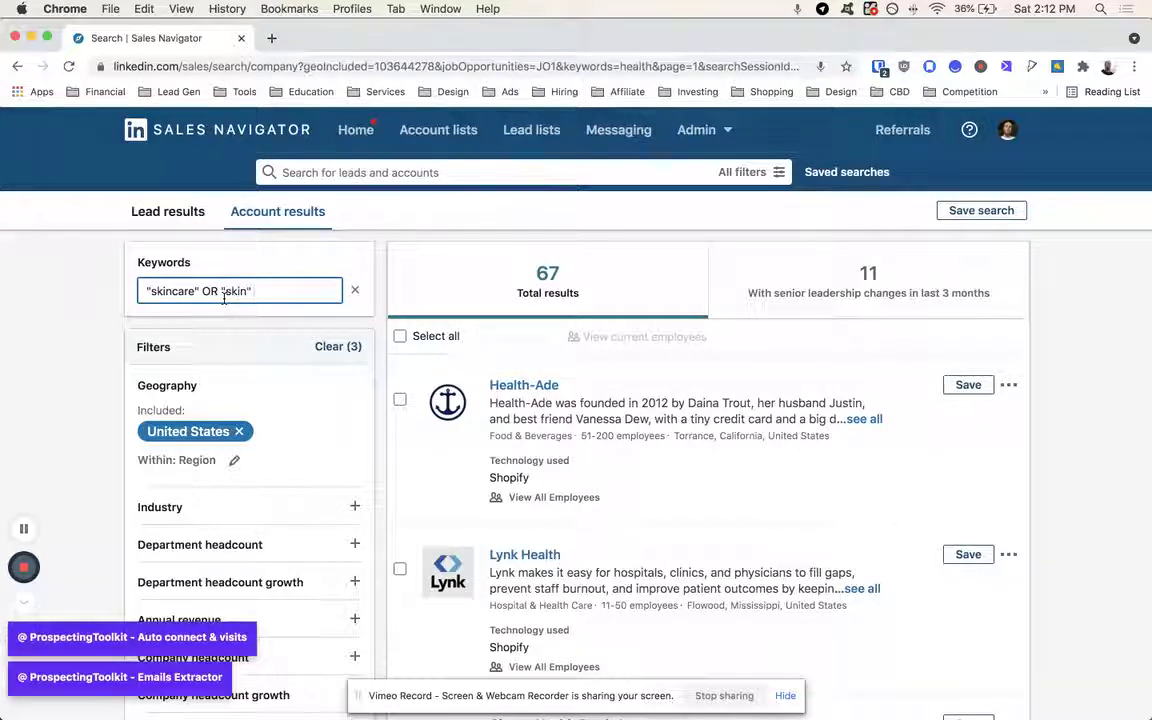
text( OR "a)
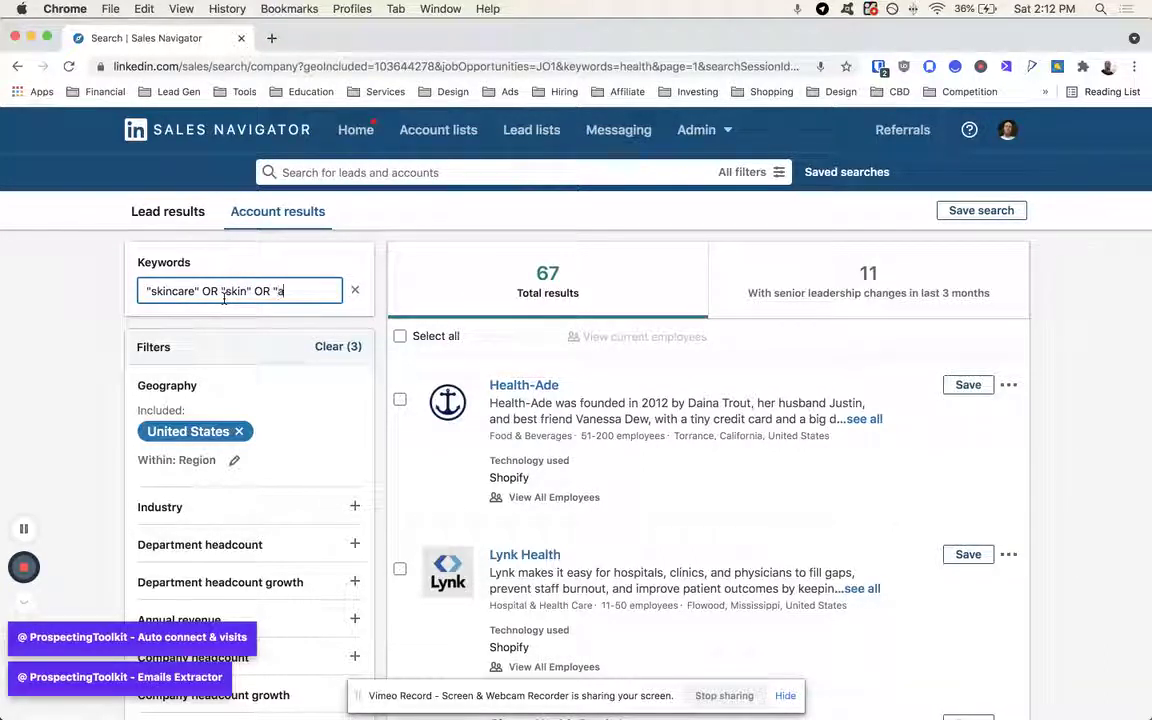
text(keup" OR "cosmet)
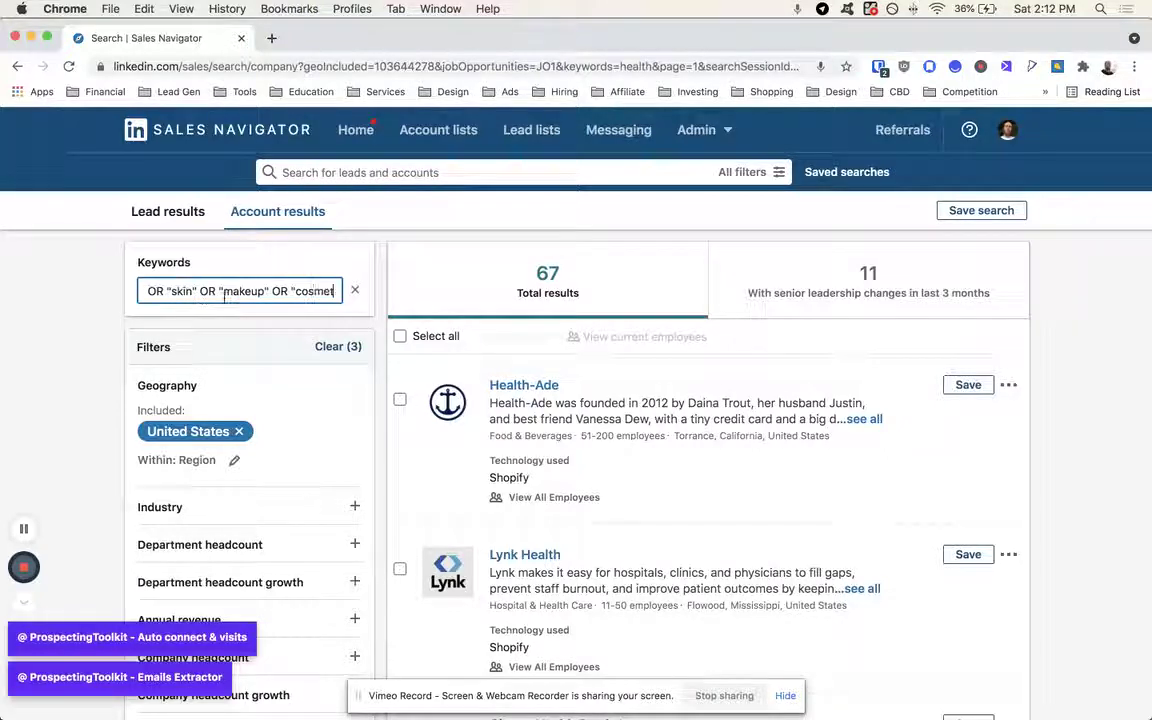
text(ics" OR )
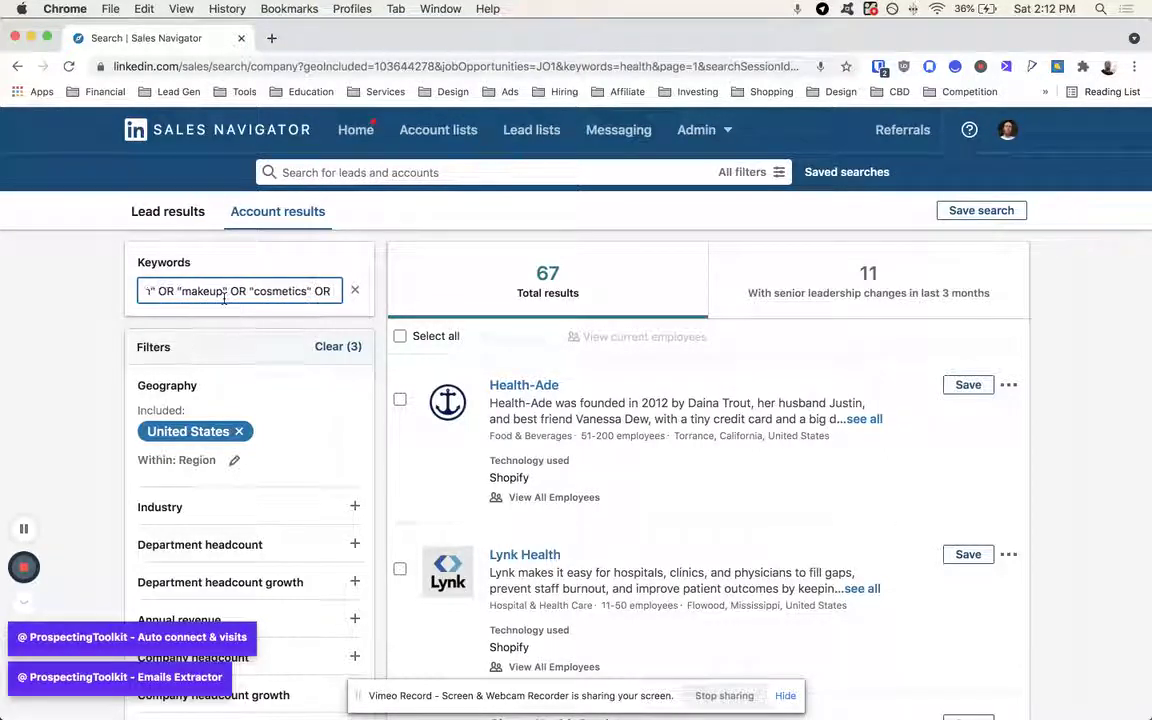
text("soap")
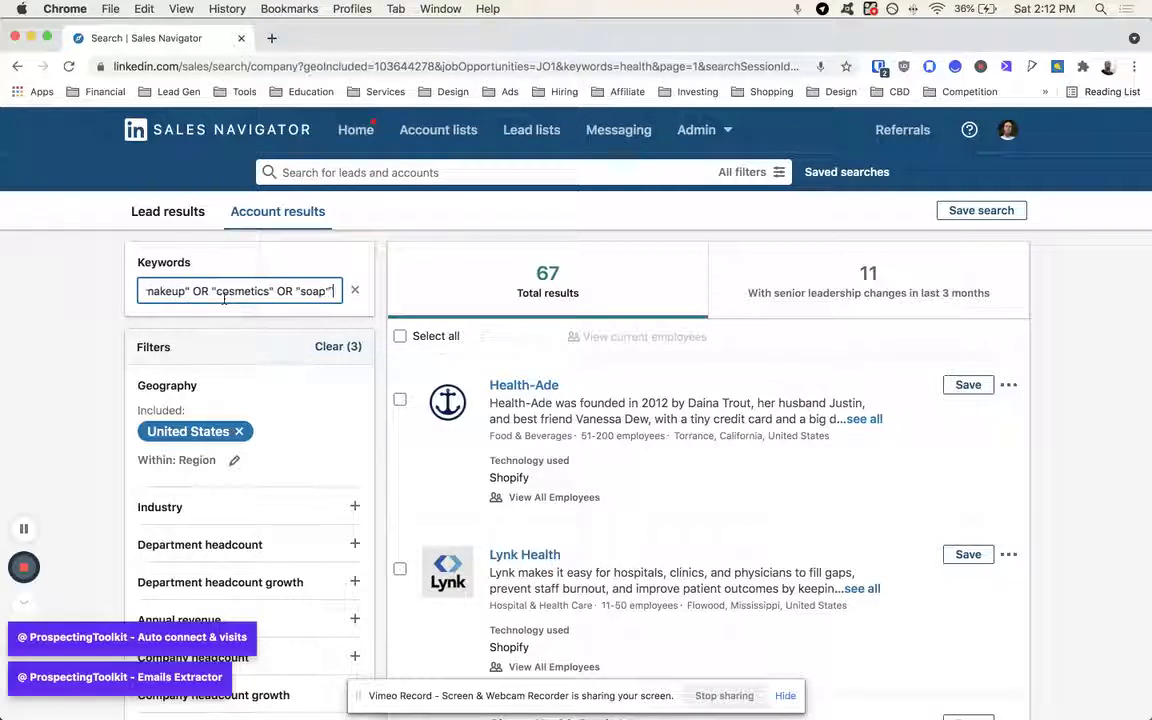
text( OR "d)
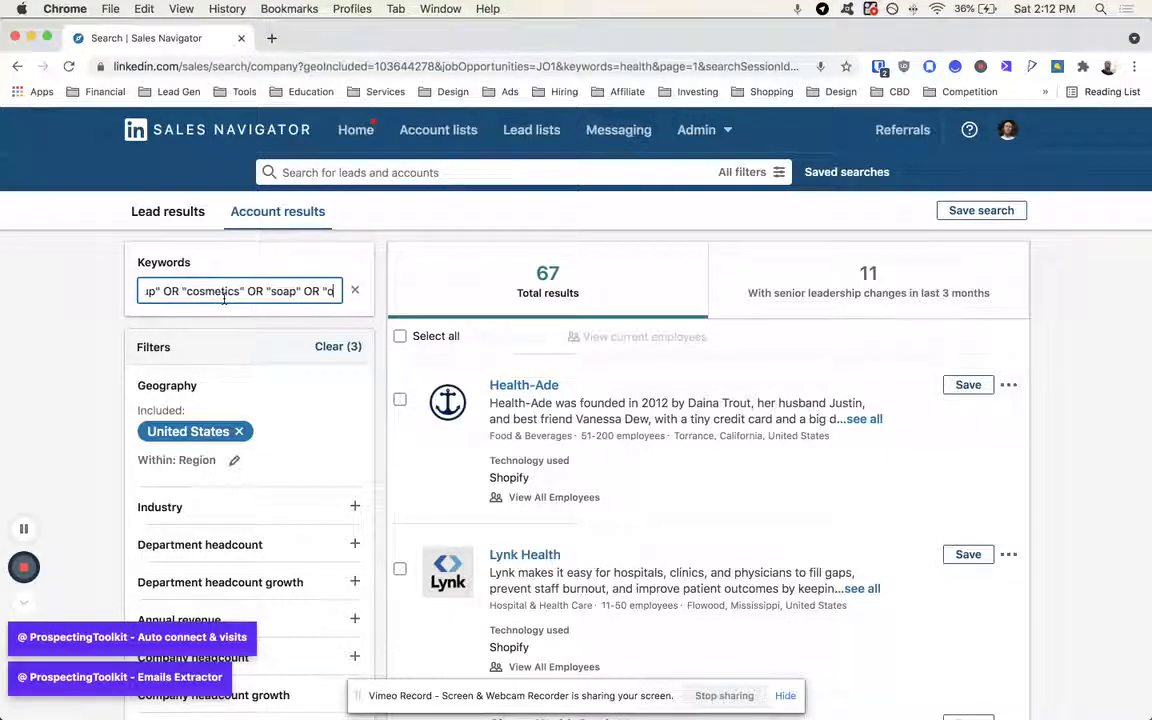
key(BackSpace)
text(lotion")
key(Return)
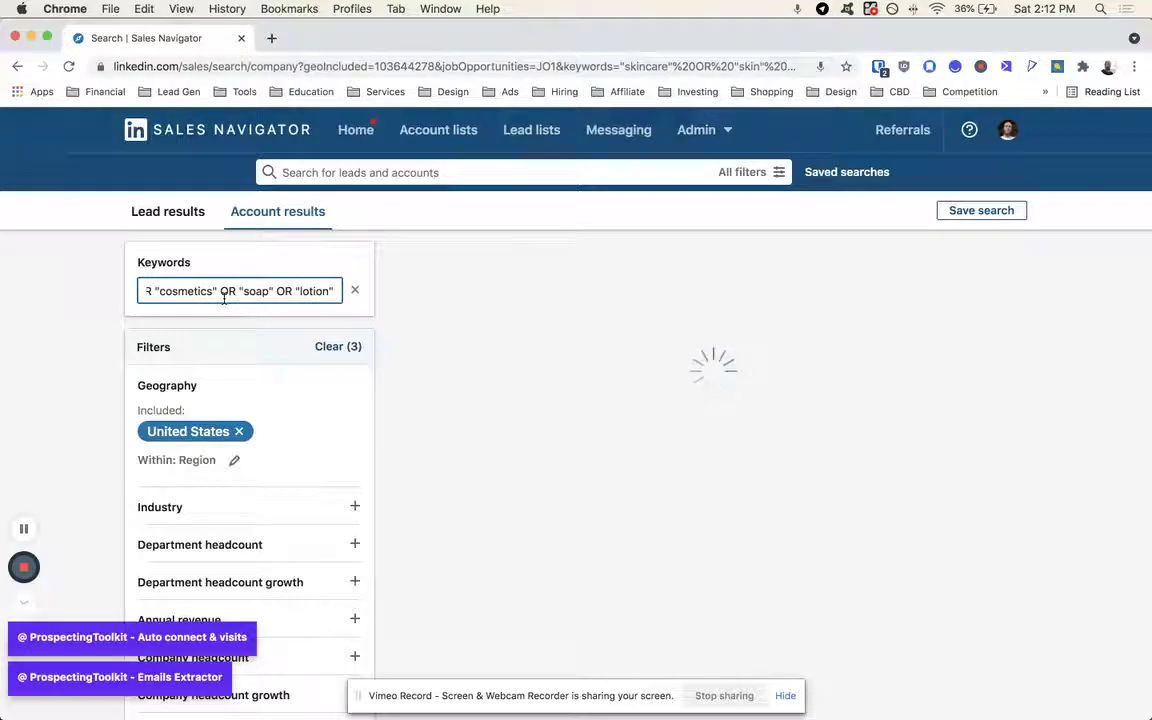
Select all 35 matching beauty accounts, led by Bend Soap Company.
scroll(622, 350, down, 5)
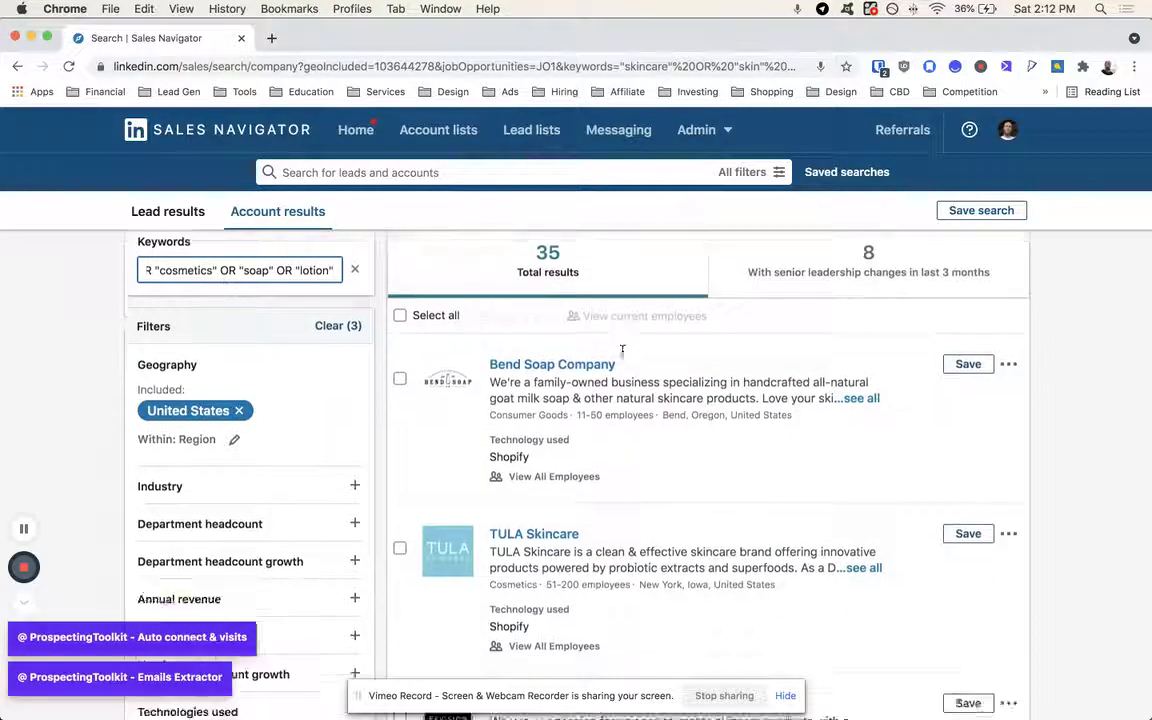
scroll(575, 375, down, 10)
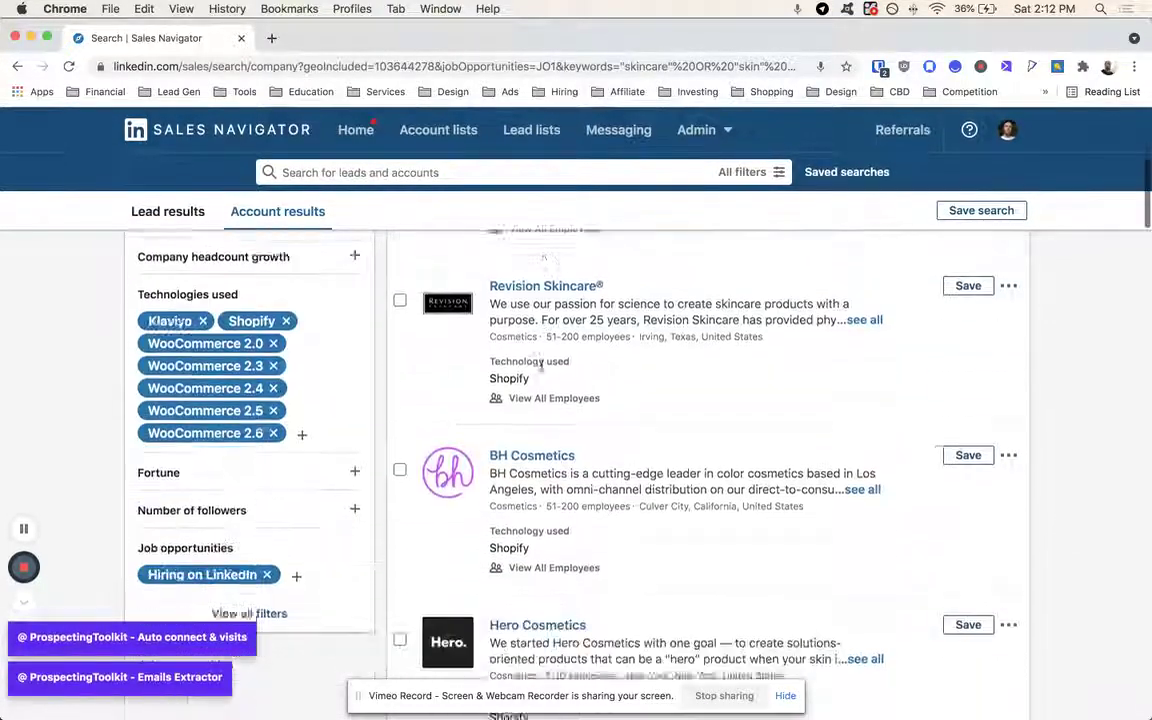
scroll(543, 371, down, 8)
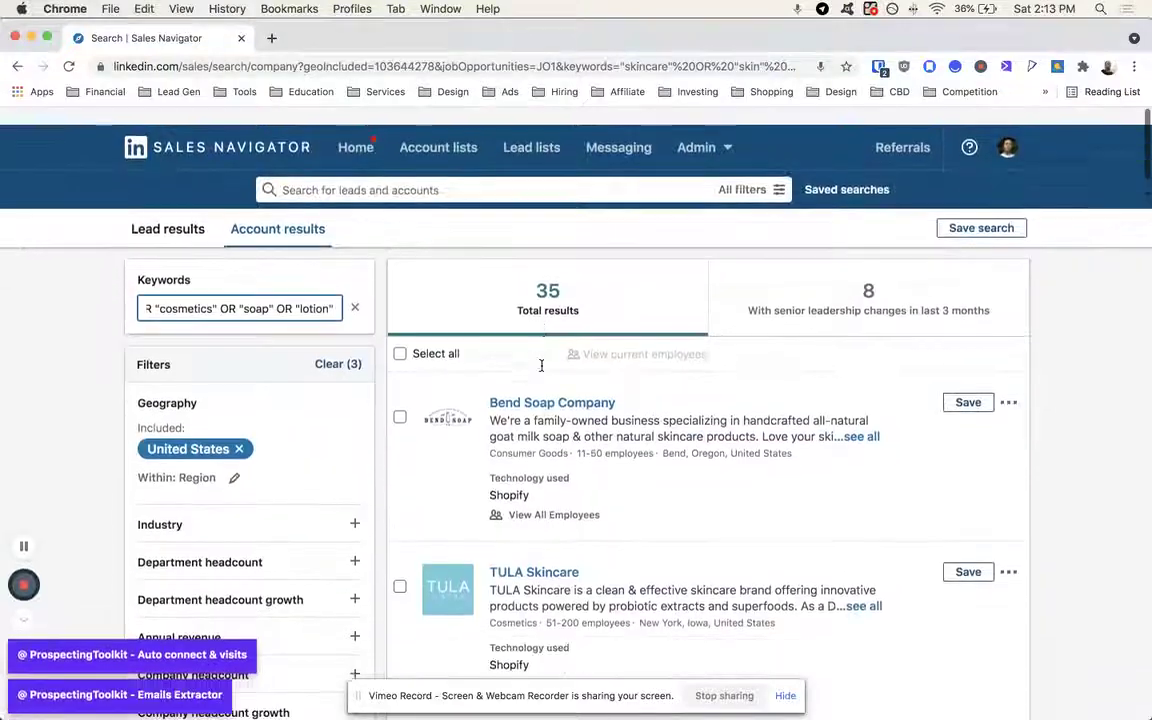
click(400, 336)
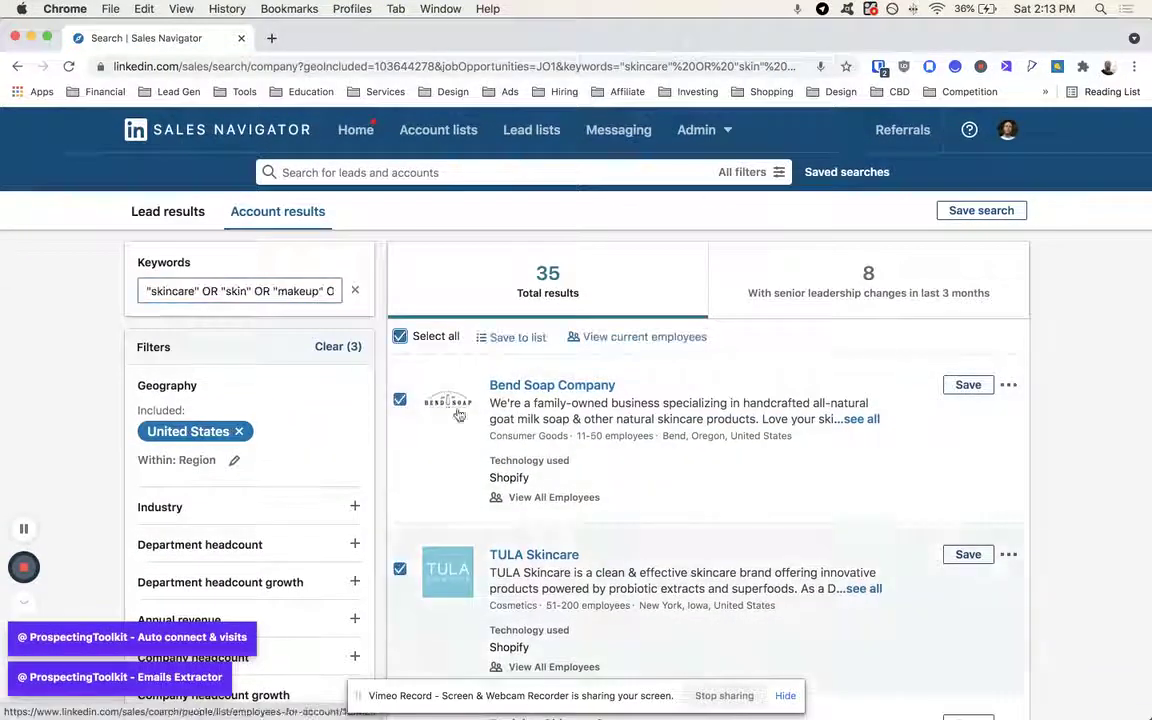
List the current employees of the 35 selected beauty accounts.
click(580, 339)
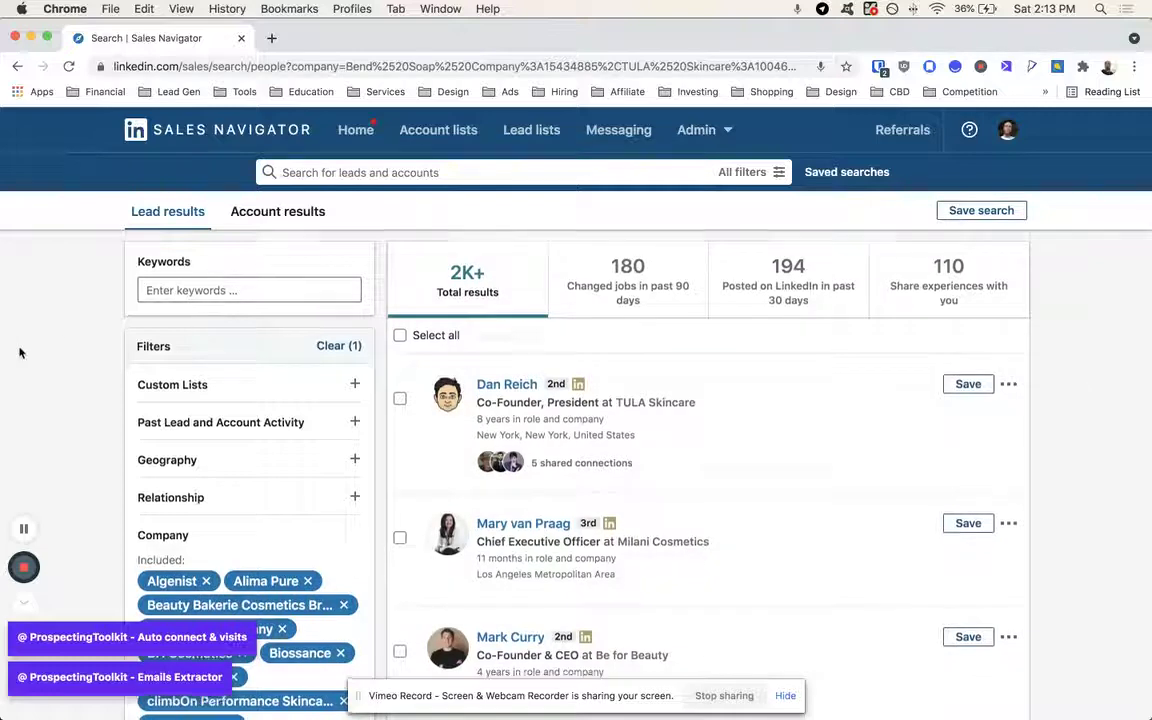
scroll(19, 352, down, 3)
scroll(19, 352, down, 5)
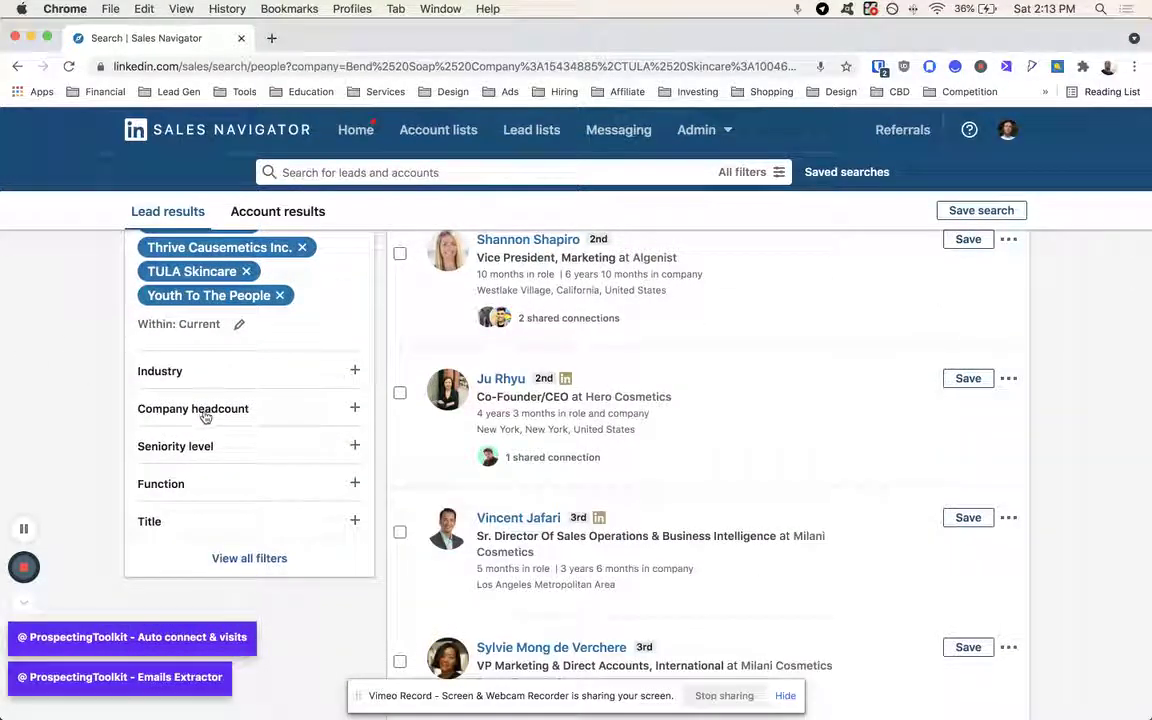
Narrow the leads to Owner seniority, reviewing the 105 results before clearing the filters.
click(216, 447)
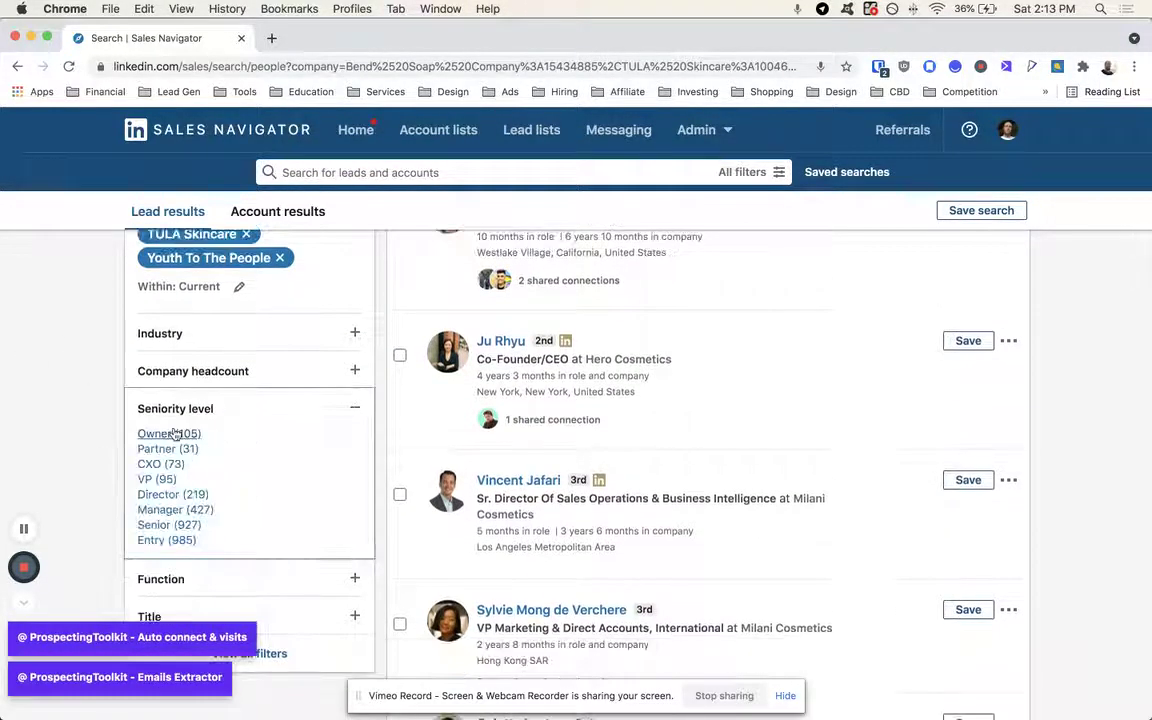
click(154, 435)
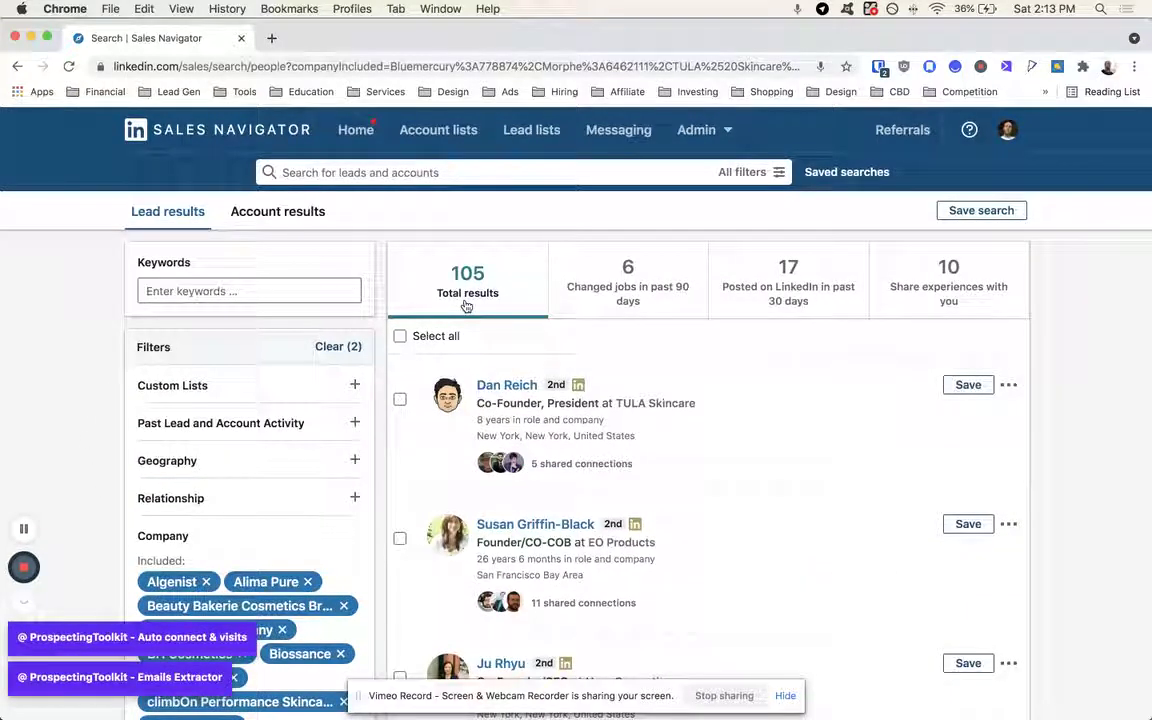
scroll(466, 306, down, 5)
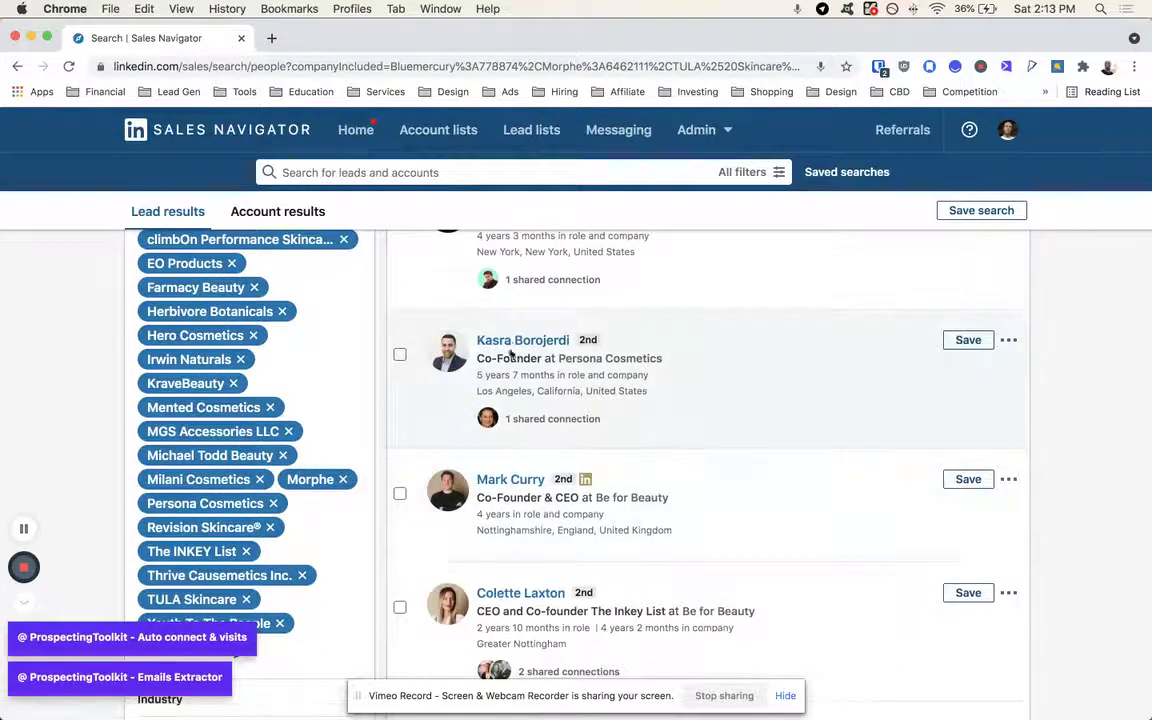
scroll(689, 474, down, 8)
scroll(282, 435, down, 8)
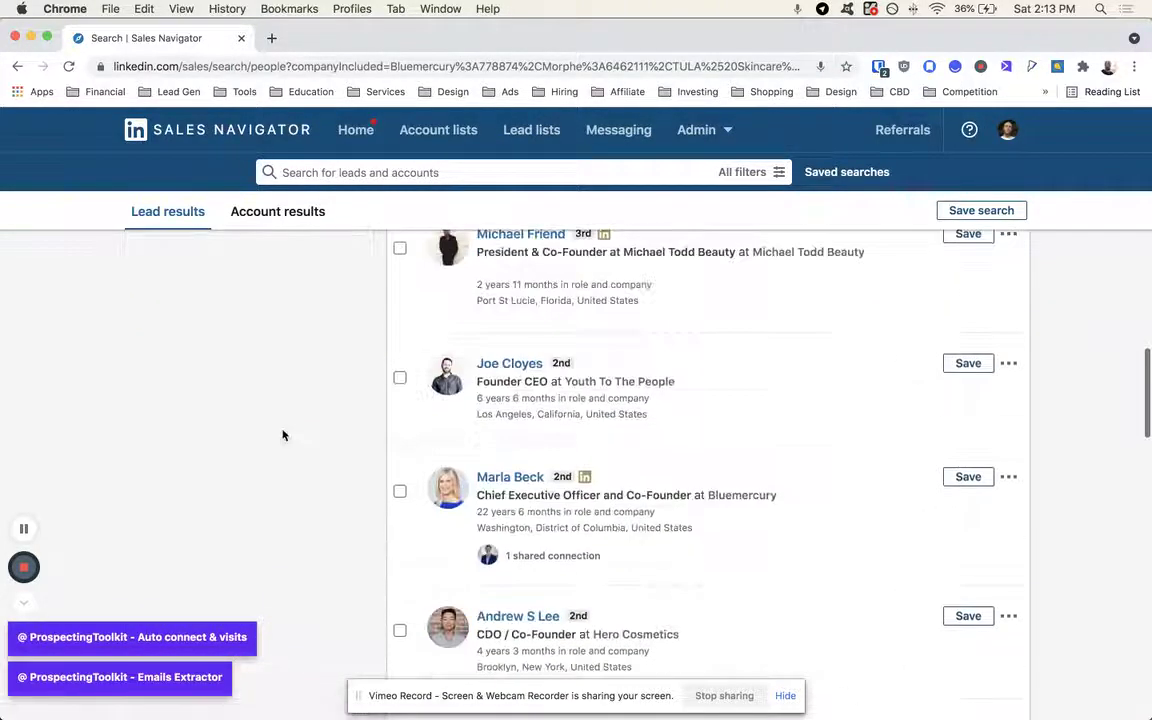
scroll(282, 435, down, 5)
scroll(282, 435, up, 20)
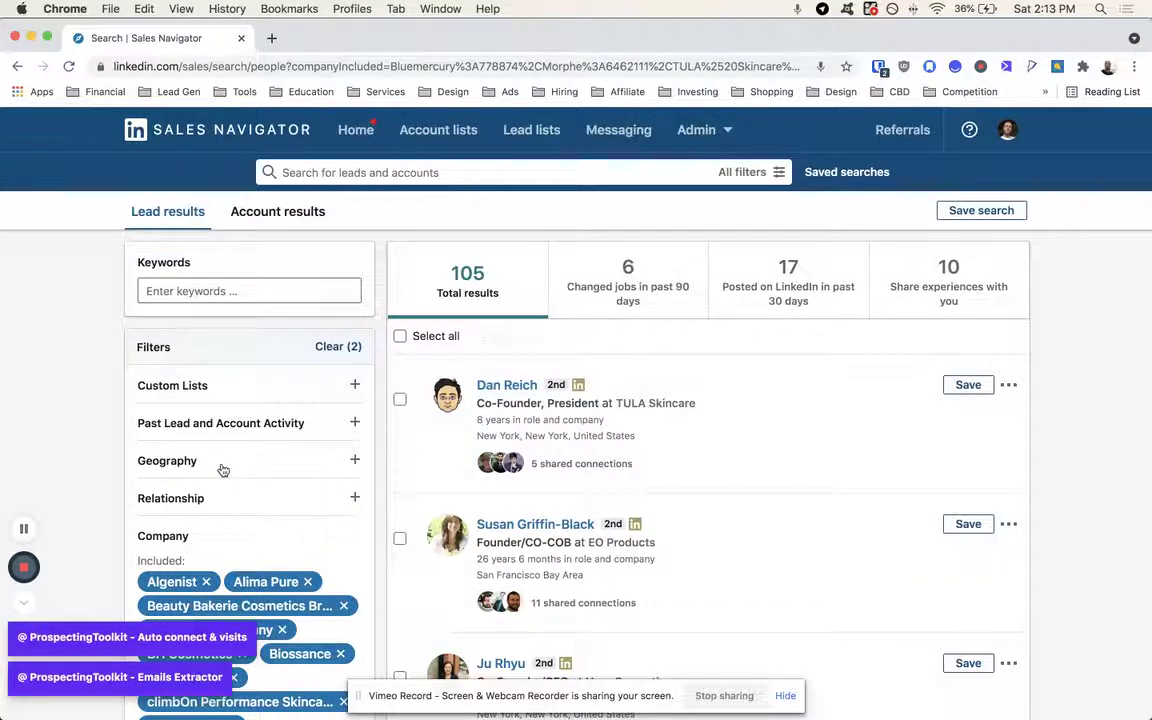
scroll(230, 430, down, 5)
scroll(182, 249, up, 10)
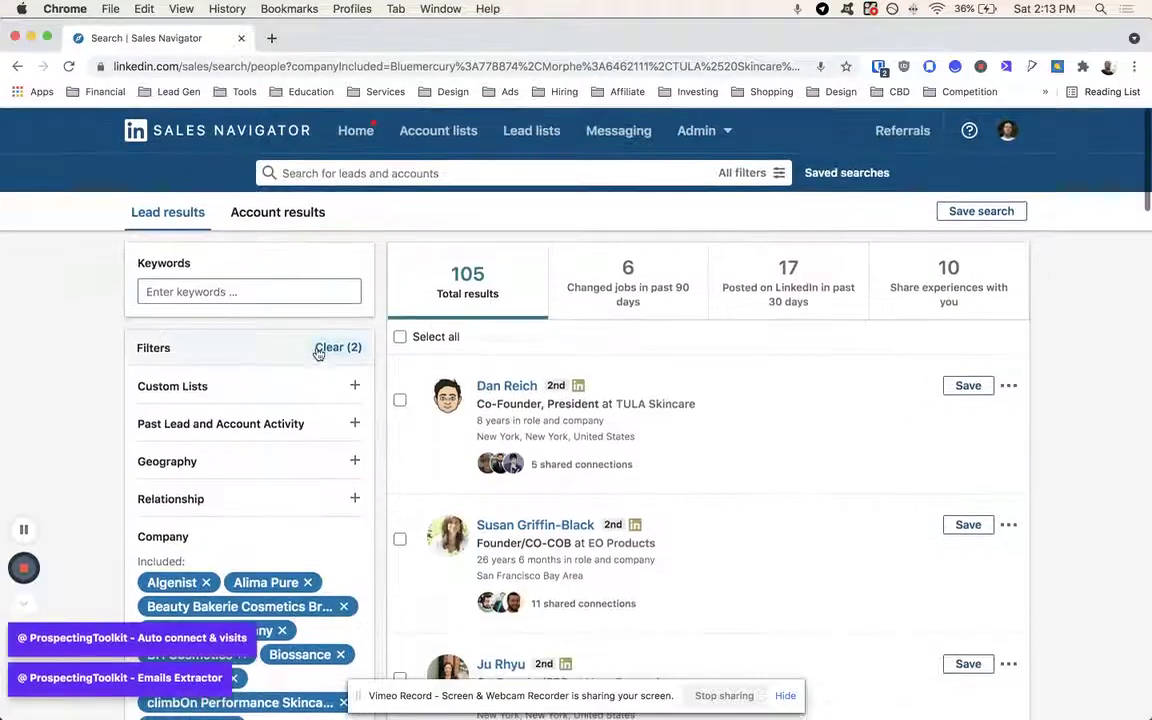
click(330, 347)
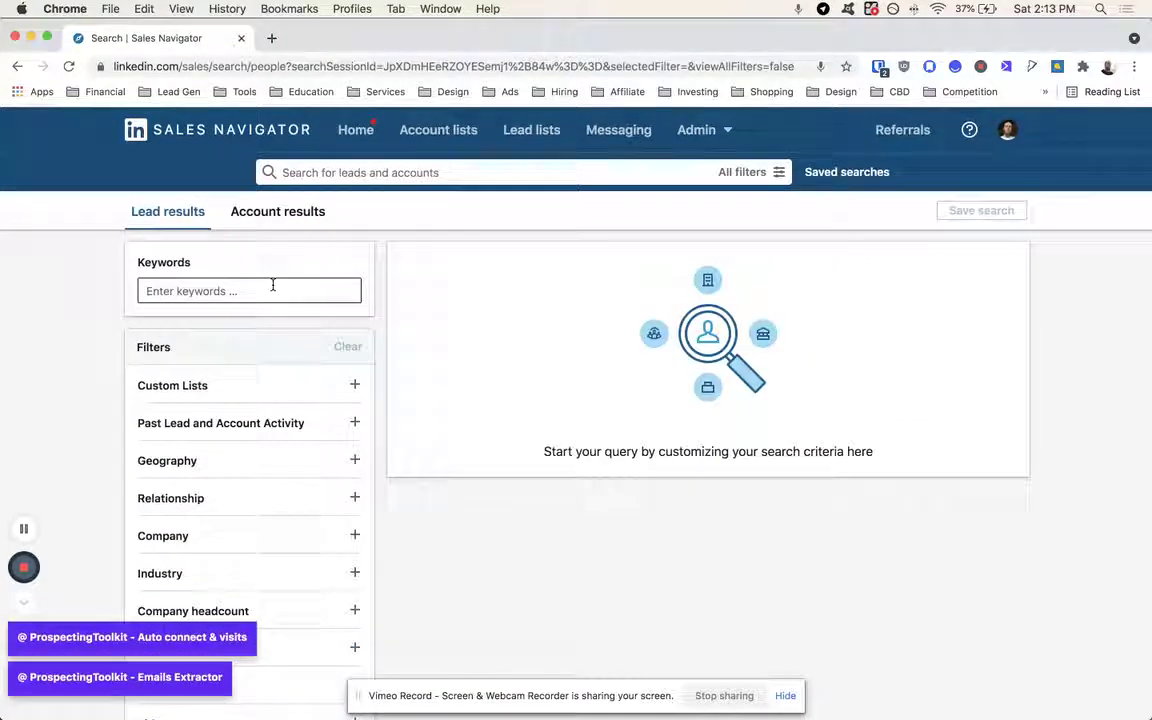
Browse the Industry, Geography and Relationship filter options, then return to the Sales Navigator home feed.
scroll(231, 380, down, 3)
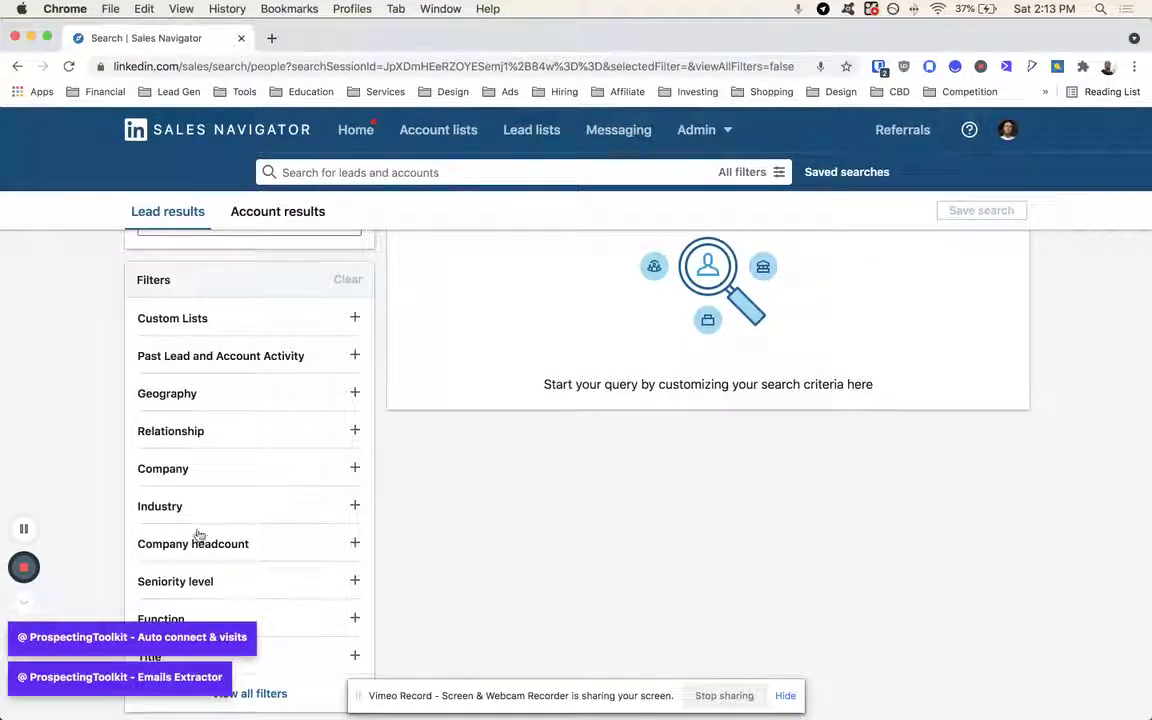
click(223, 506)
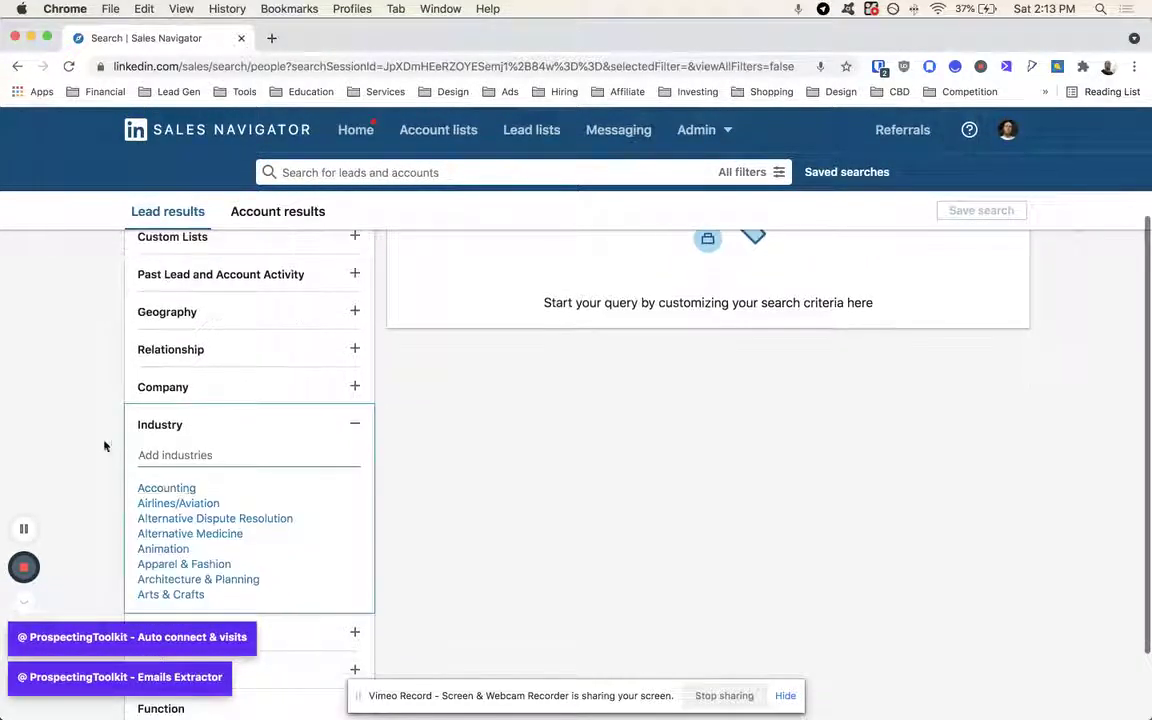
scroll(266, 448, up, 3)
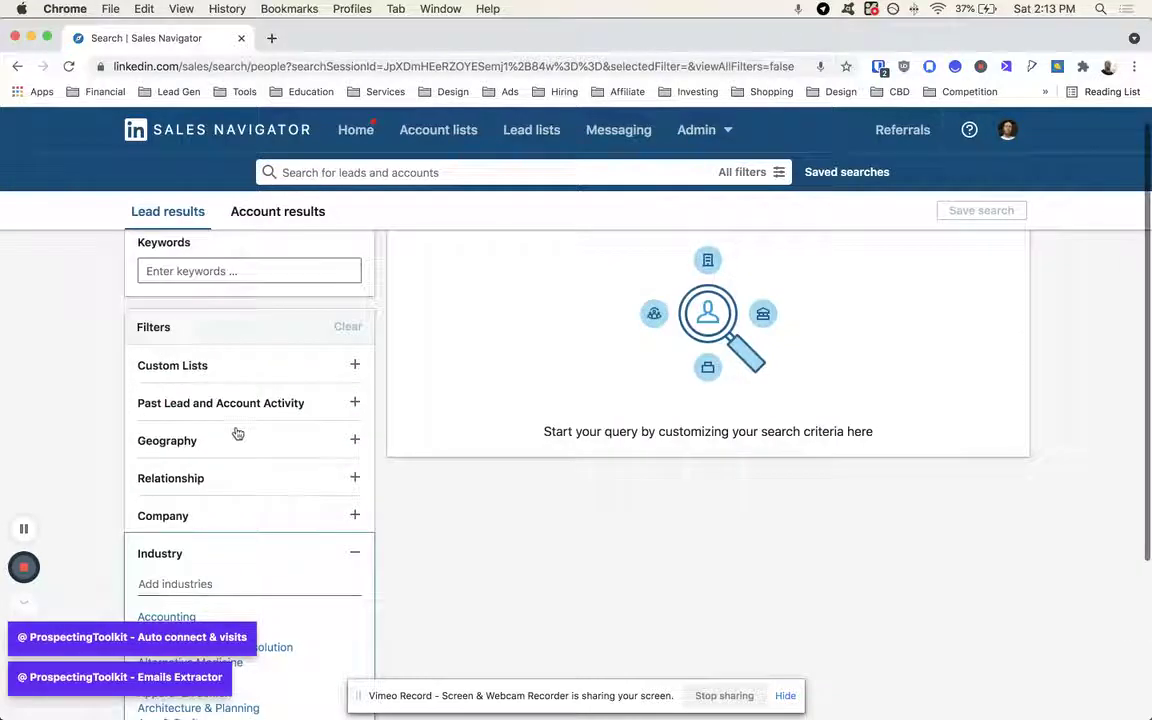
click(237, 434)
click(93, 437)
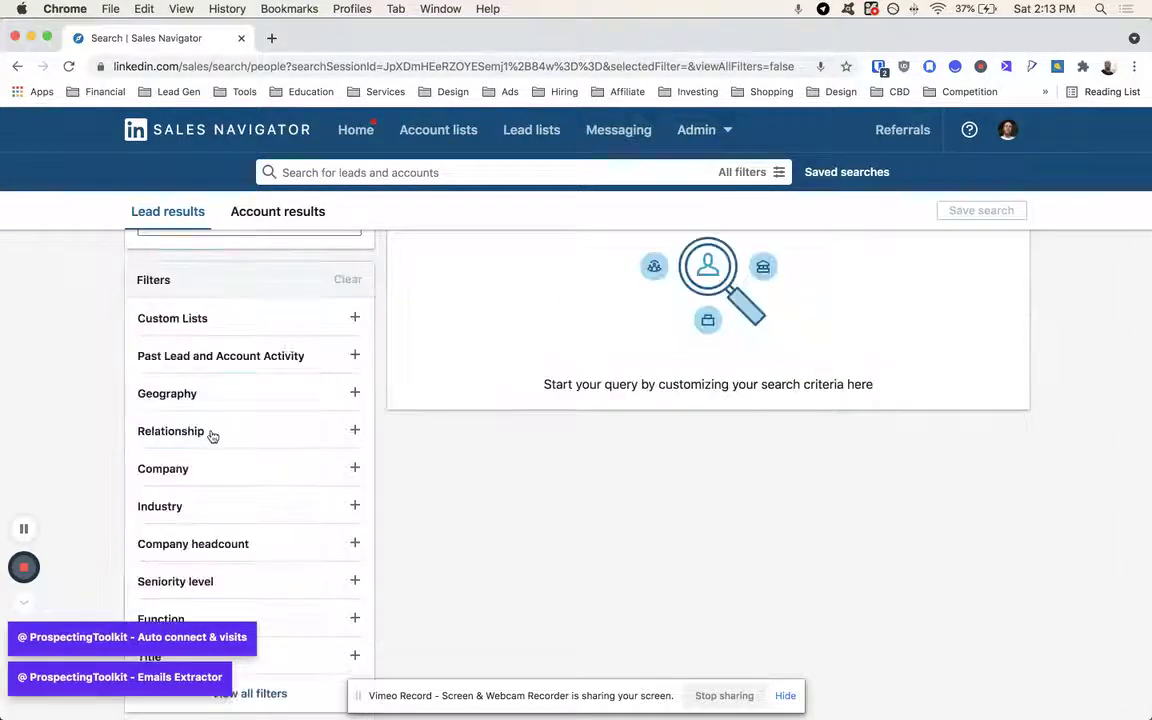
click(212, 436)
click(134, 427)
scroll(134, 424, up, 2)
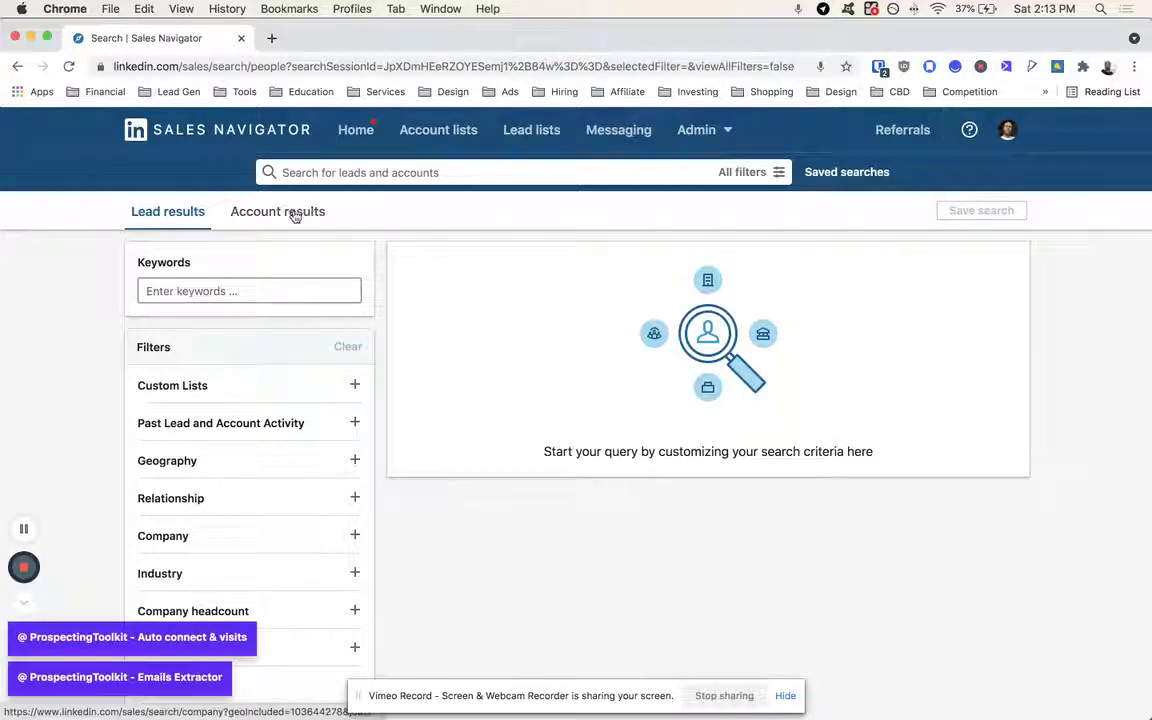
click(357, 133)
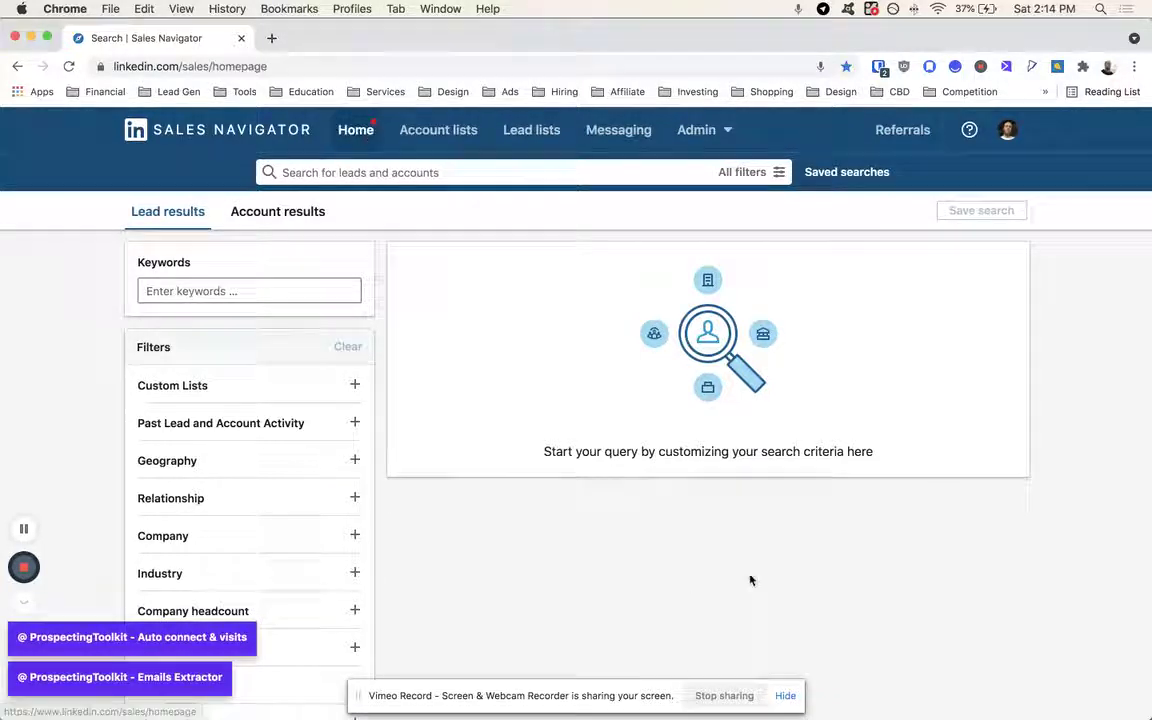